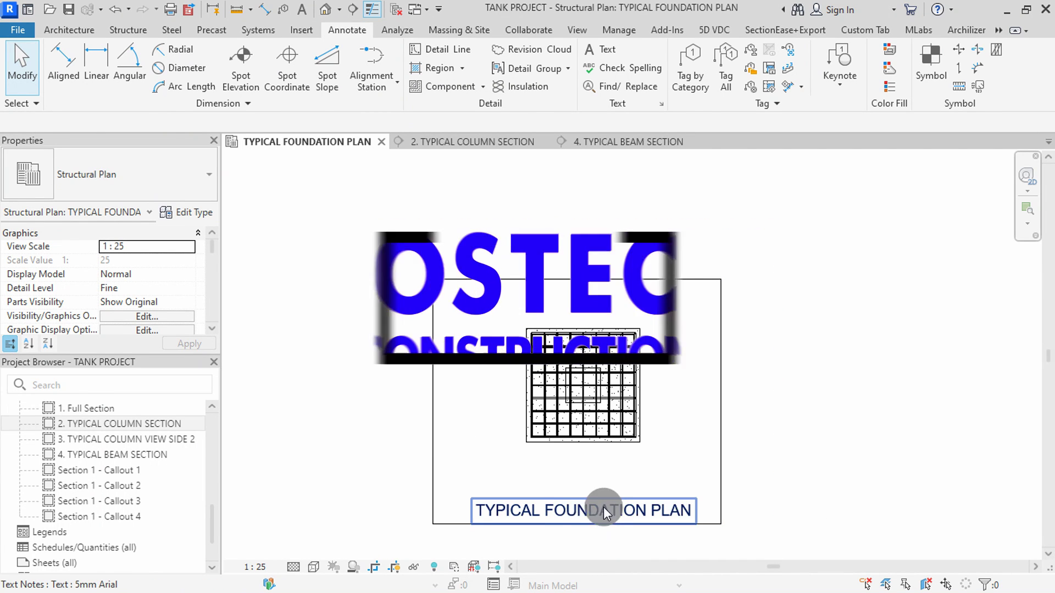
Look through the typical column and beam section views, then return to the typical foundation plan.
scroll(580, 510, up, 1)
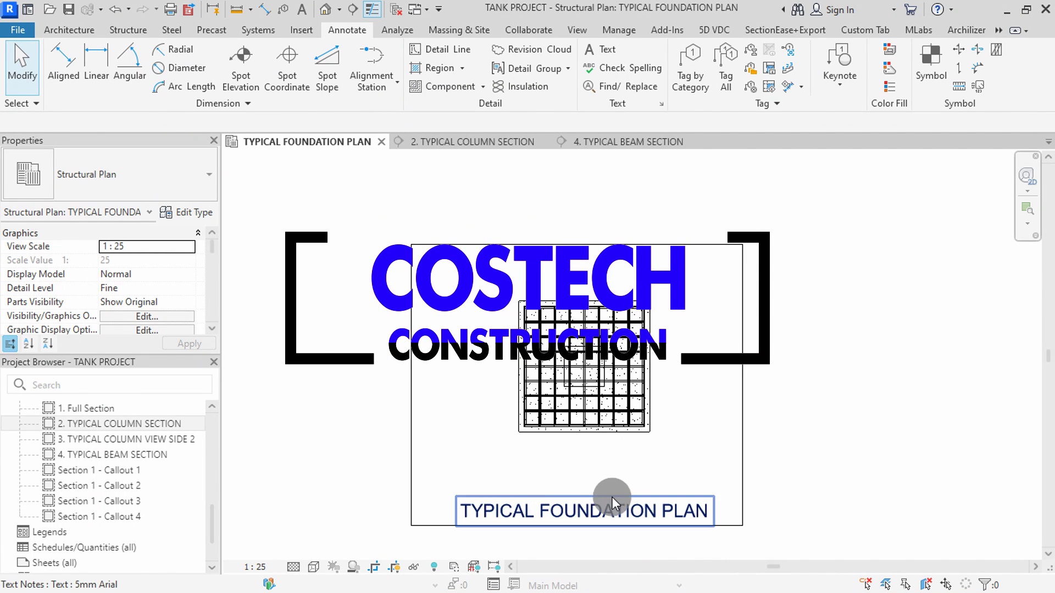
click(478, 143)
scroll(535, 427, up, 2)
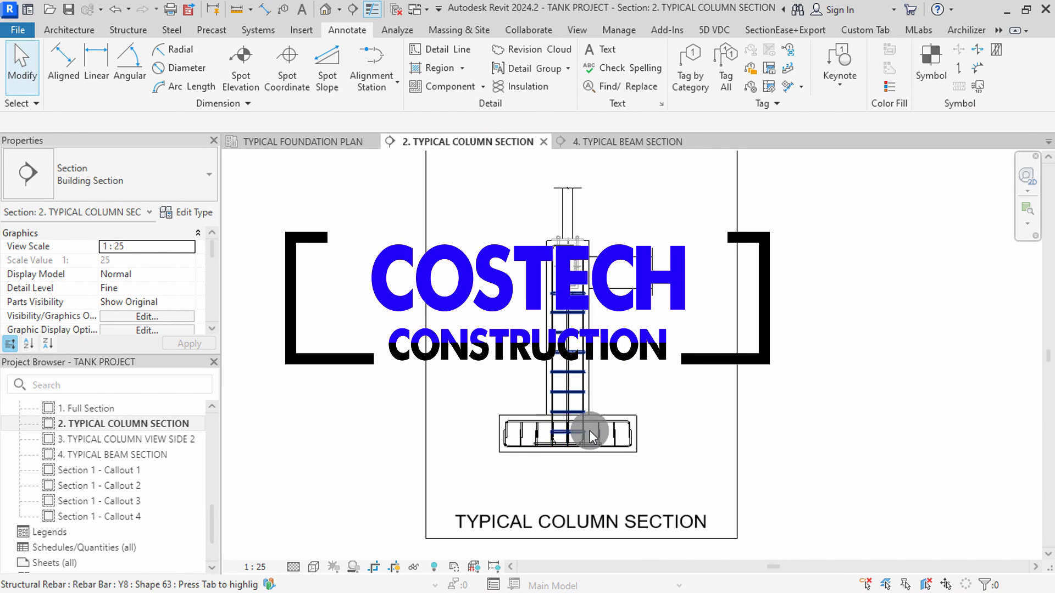
click(619, 143)
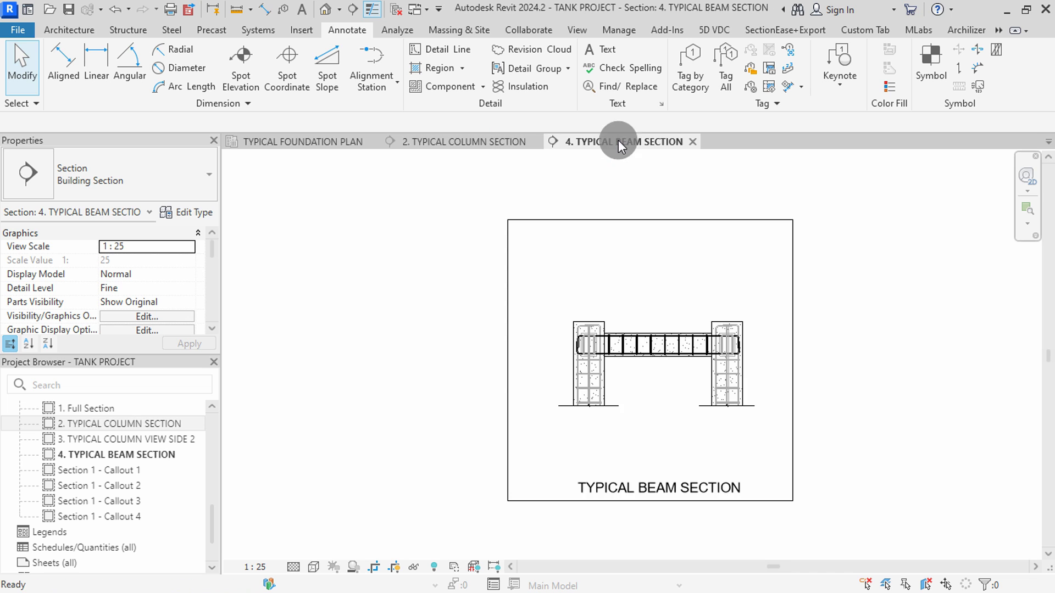
scroll(660, 417, up, 2)
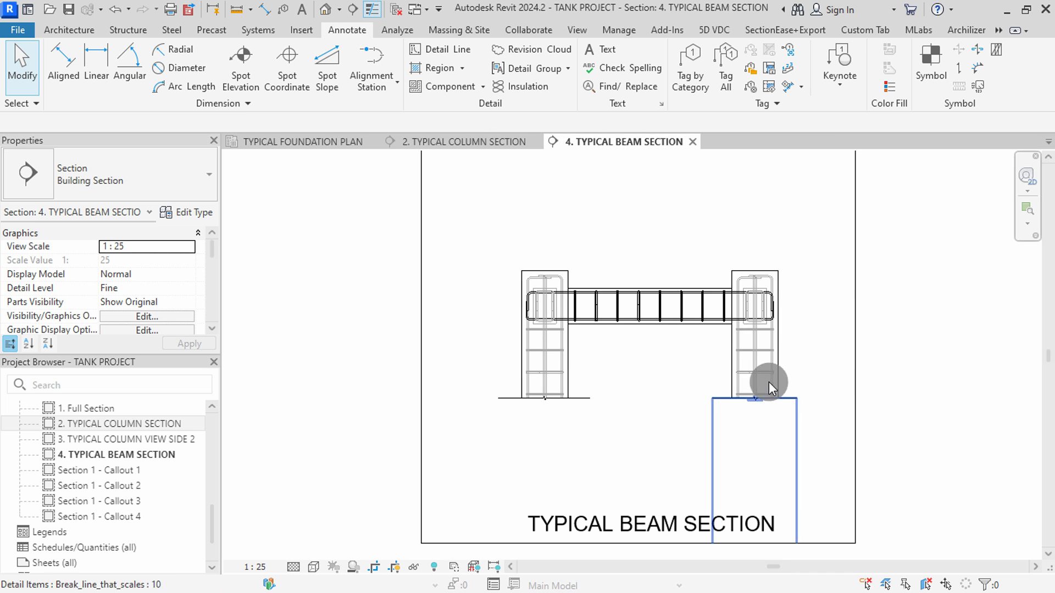
click(292, 142)
scroll(619, 374, up, 1)
scroll(619, 374, up, 1)
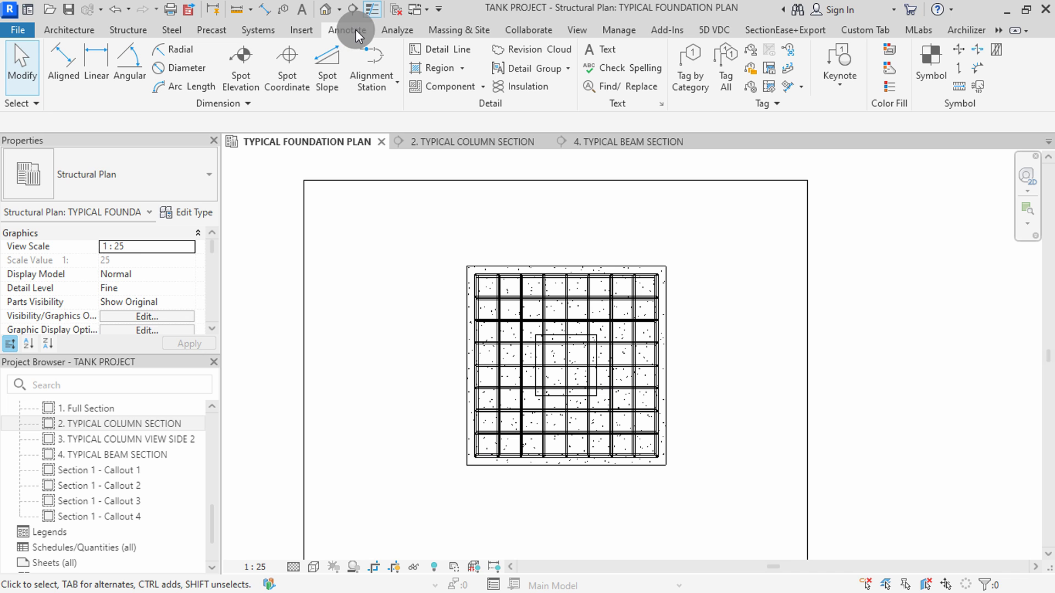
Dimension the footing's width and length as 1300, placed above and left of it.
click(64, 67)
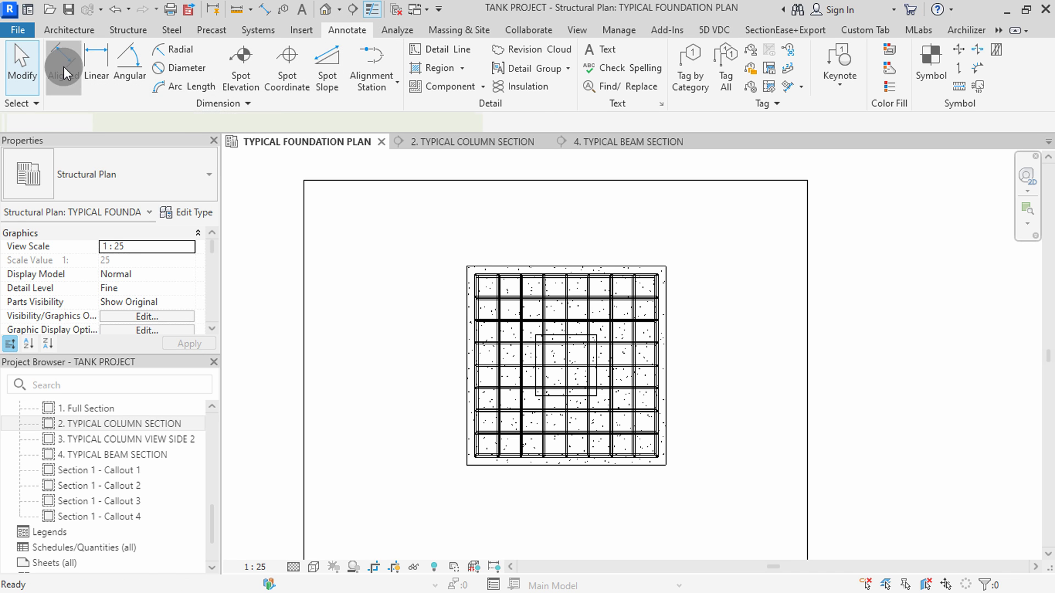
click(464, 290)
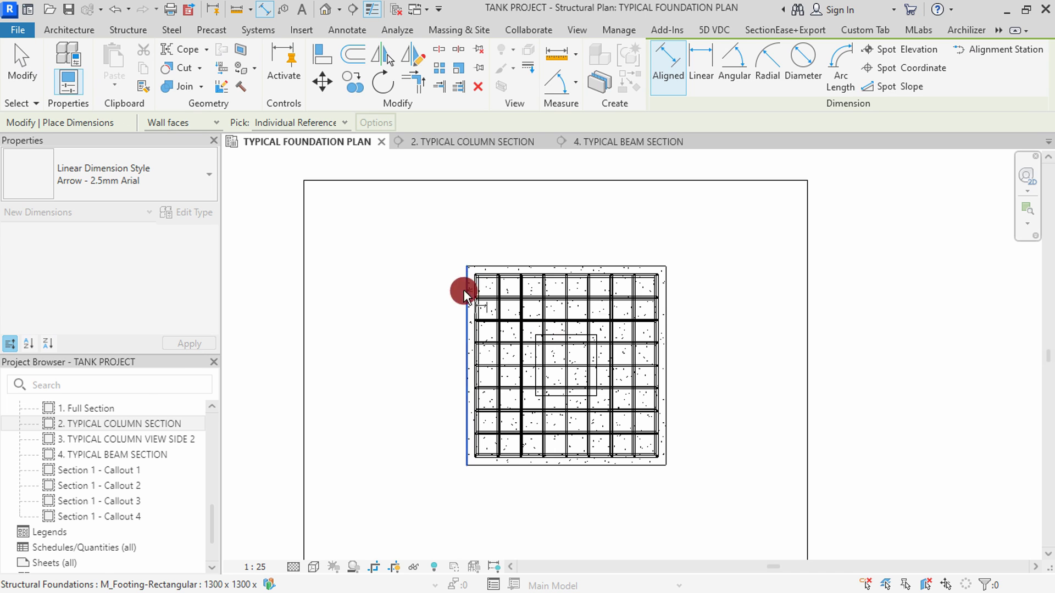
click(667, 295)
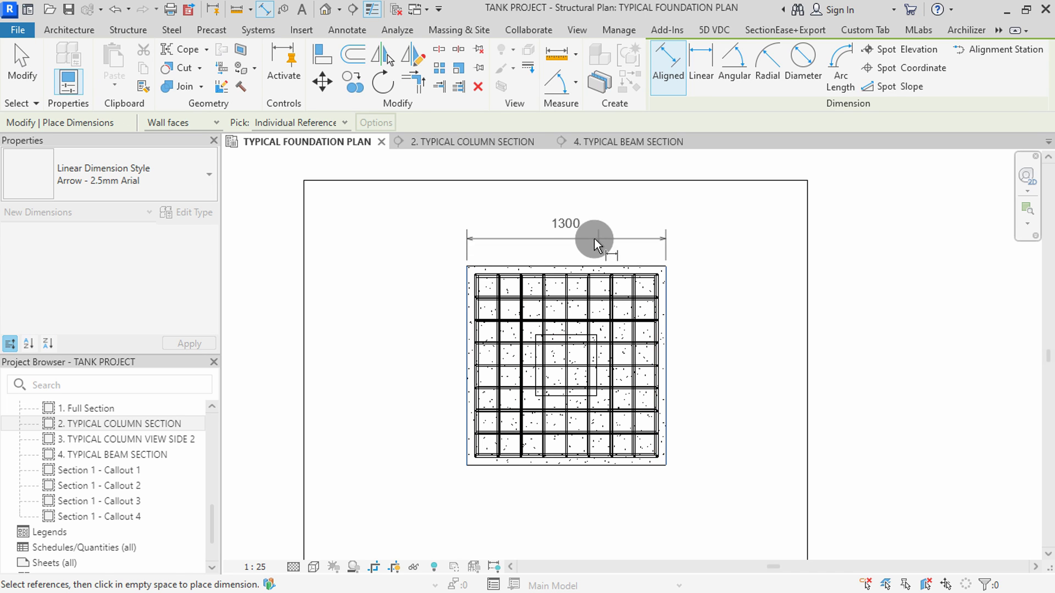
click(565, 241)
click(510, 265)
click(498, 466)
click(429, 361)
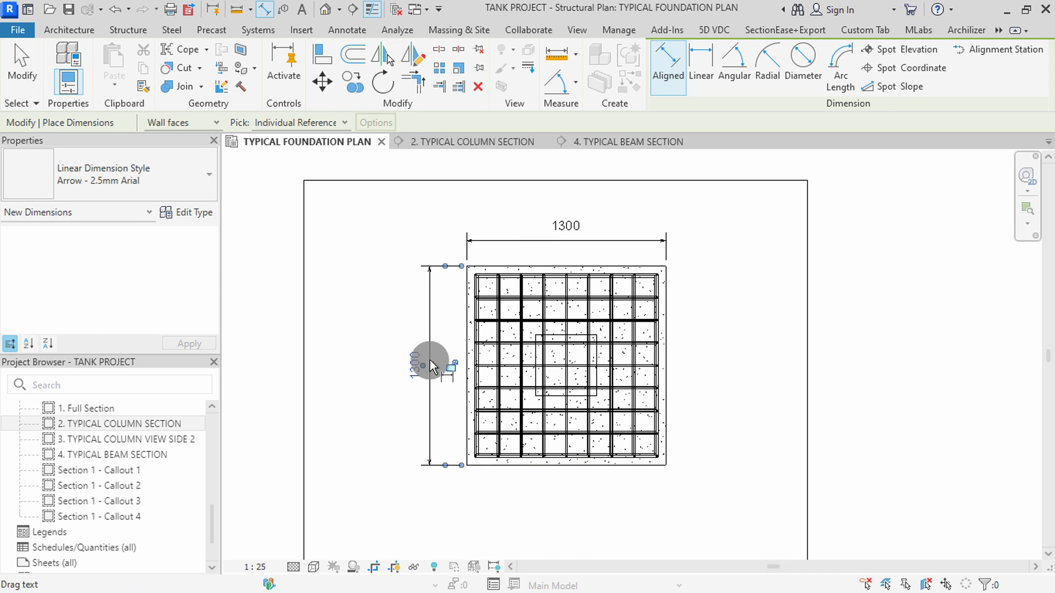
key(Escape)
key(Escape)
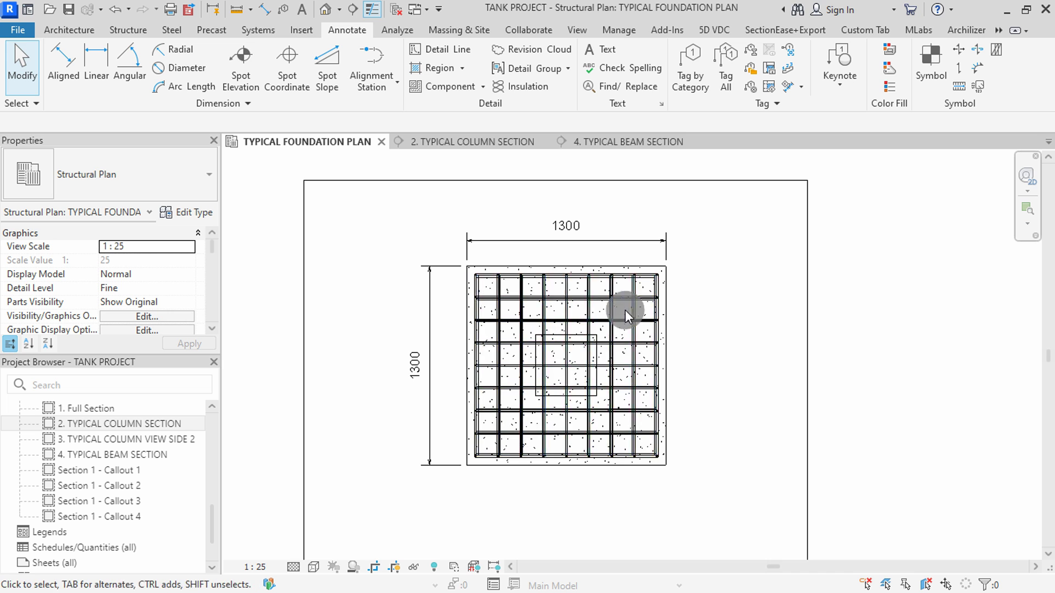
scroll(659, 313, up, 1)
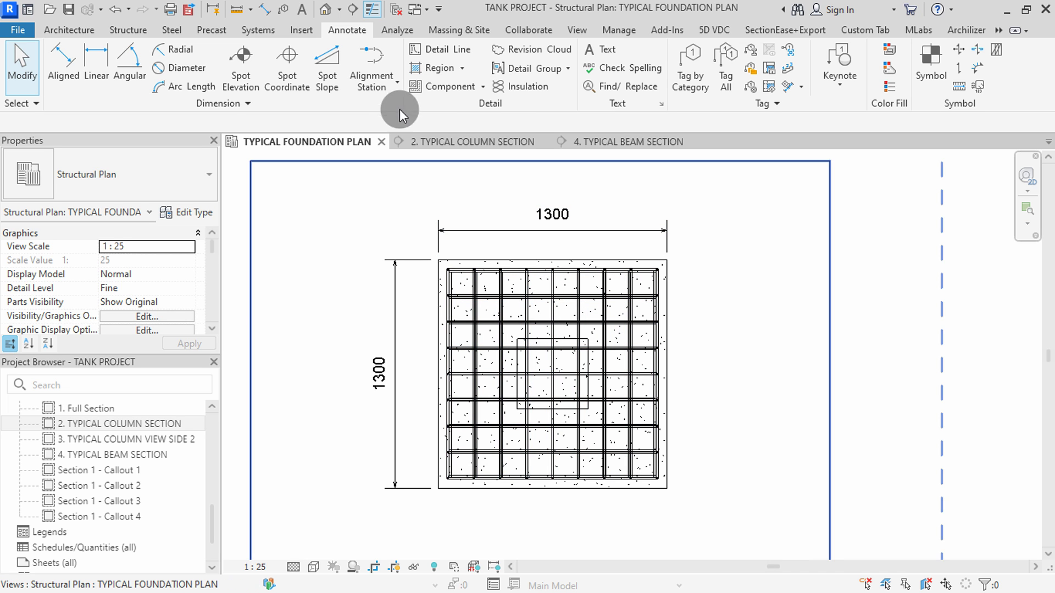
Dimension the column's 400 width below the footing, shortening its witness lines toward the footing.
click(64, 61)
scroll(599, 396, up, 3)
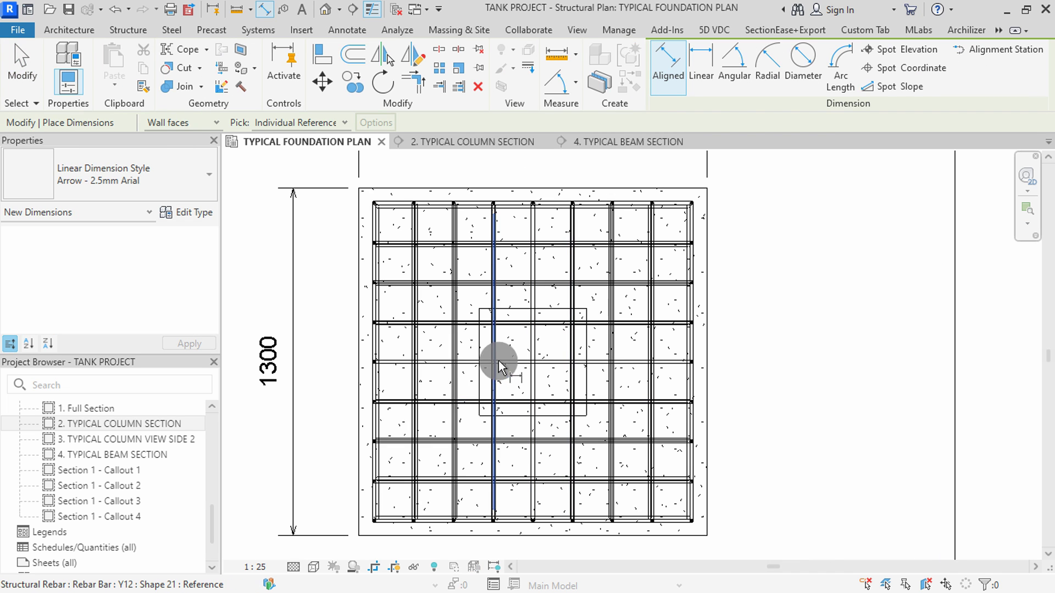
click(478, 341)
click(586, 344)
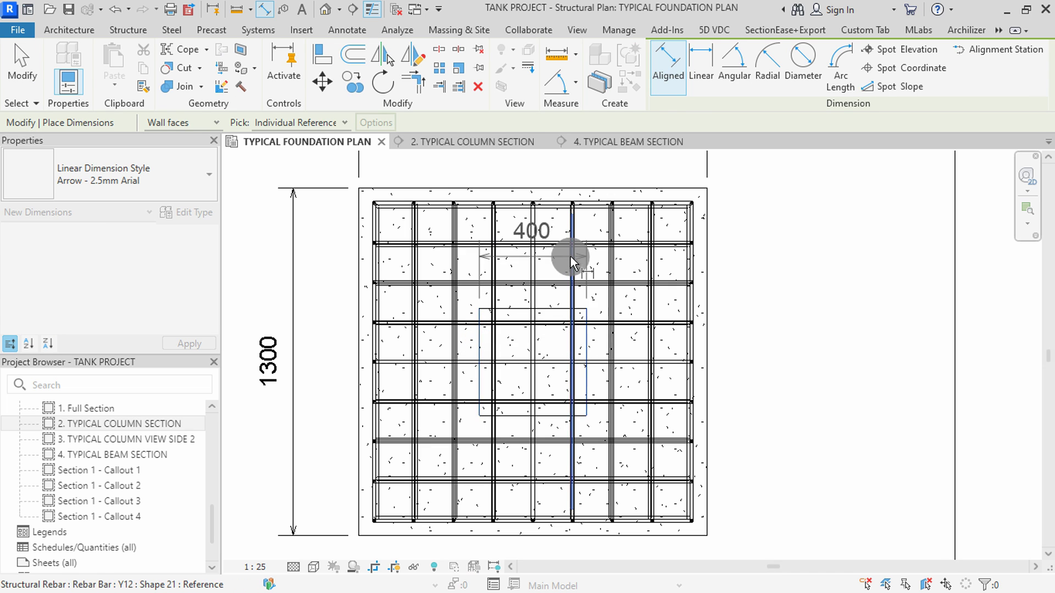
scroll(555, 430, down, 1)
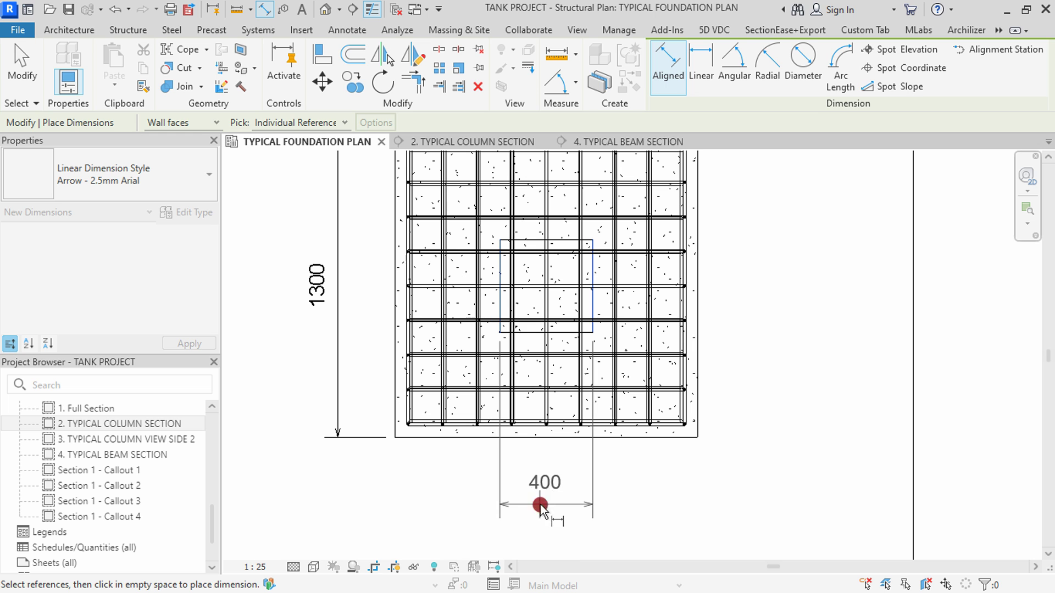
click(539, 504)
key(Escape)
click(594, 460)
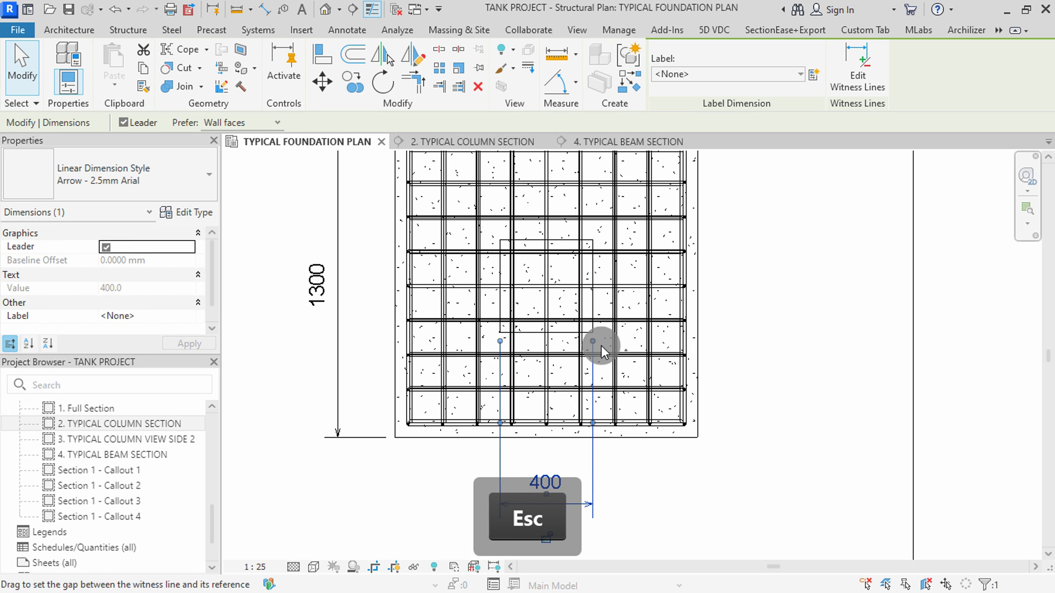
drag(597, 341, 593, 453)
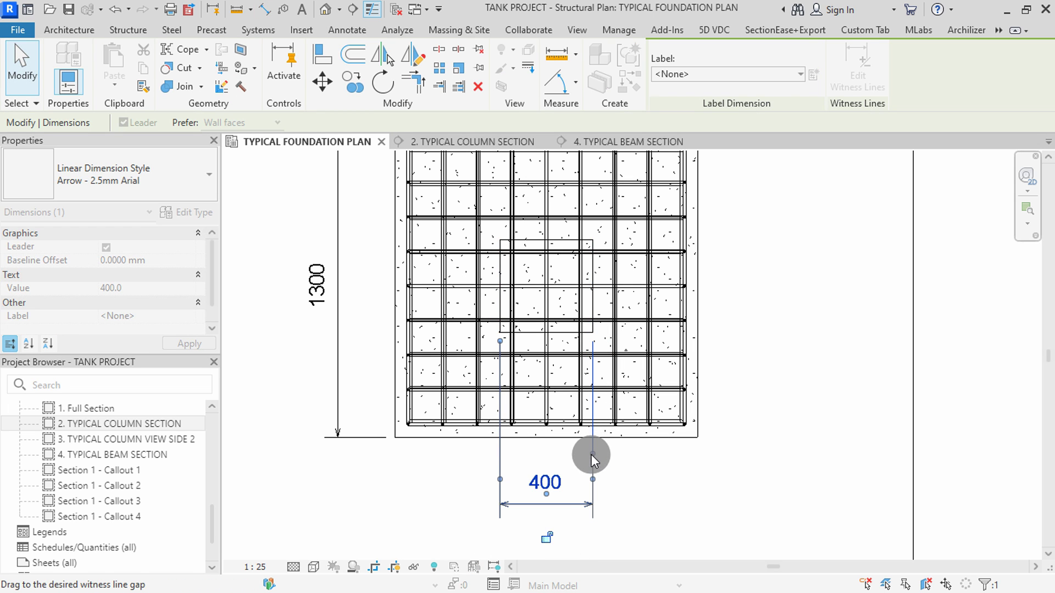
drag(500, 341, 502, 372)
drag(499, 427, 500, 453)
key(Escape)
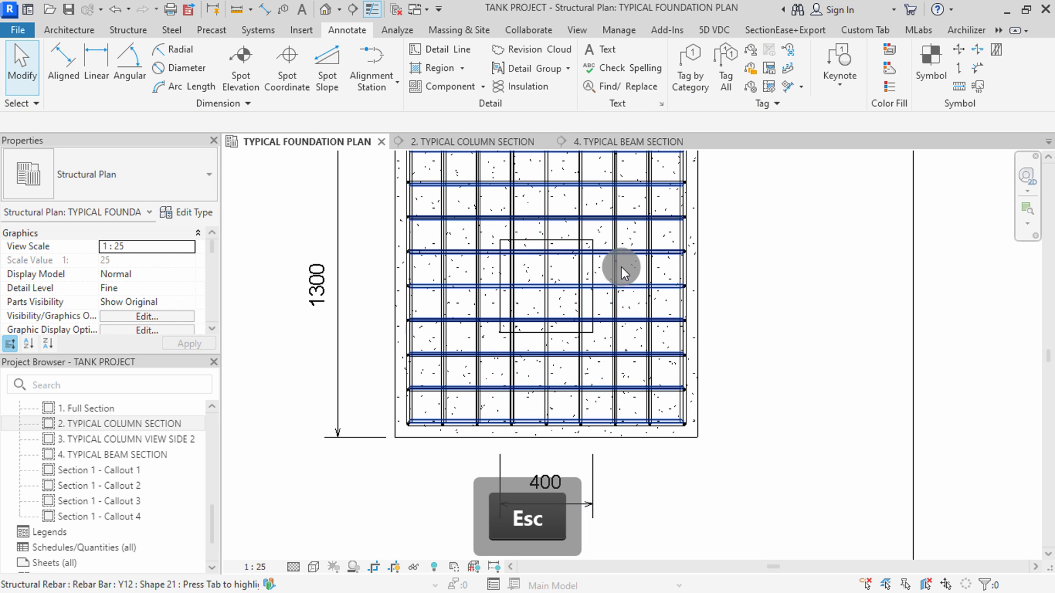
Add the vertical 400 column dimension right of the footing with witness lines trimmed beside it.
click(70, 61)
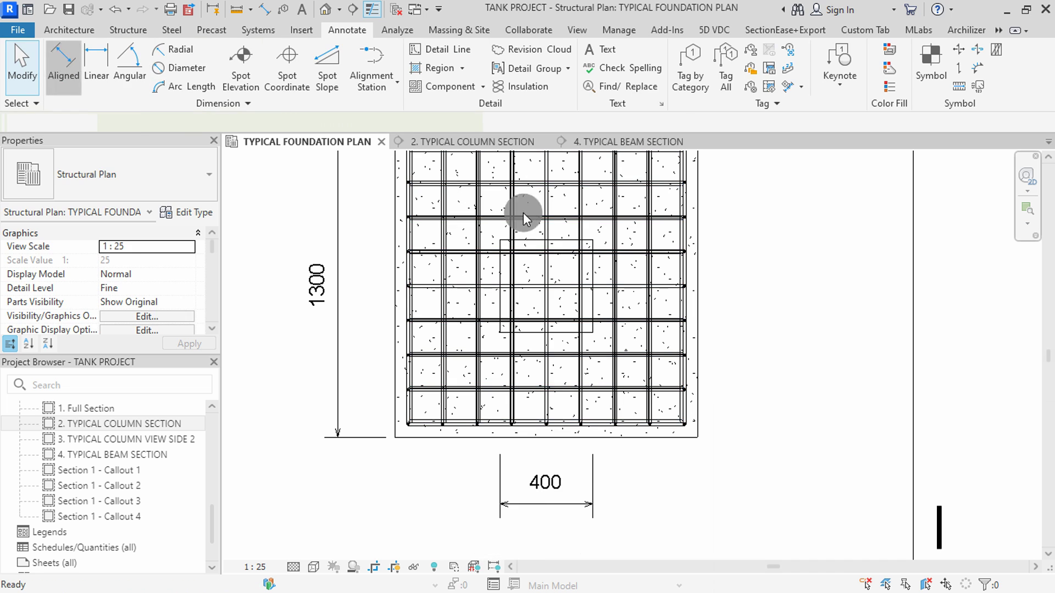
click(563, 240)
click(569, 339)
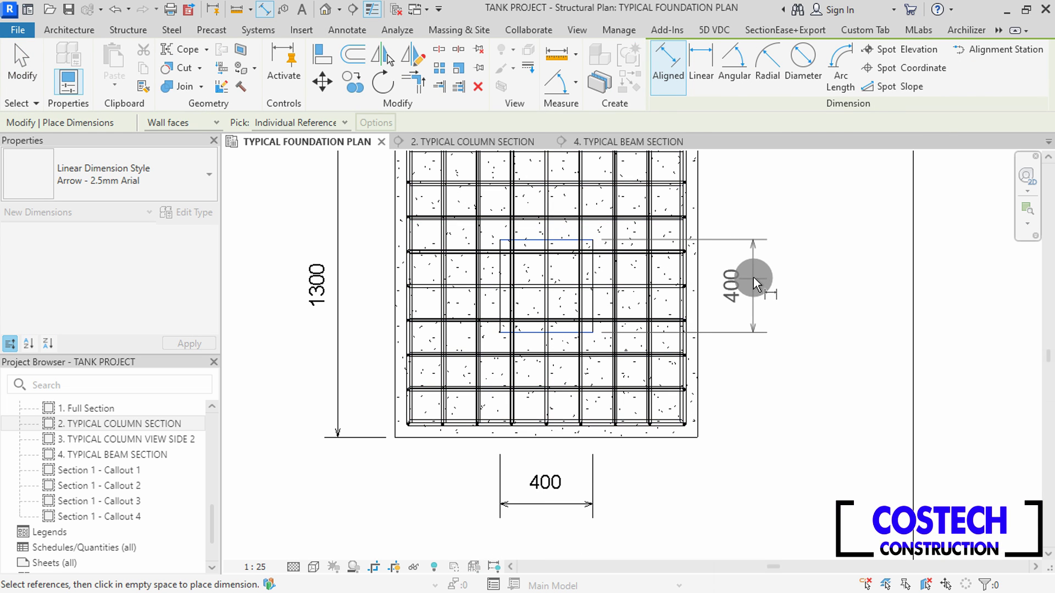
click(761, 275)
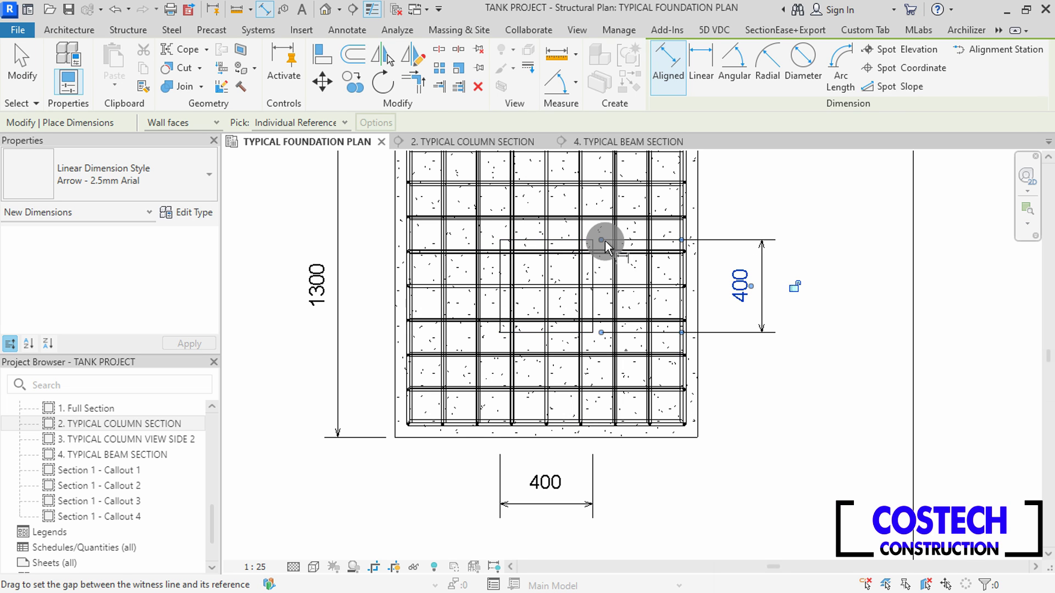
drag(605, 241, 714, 240)
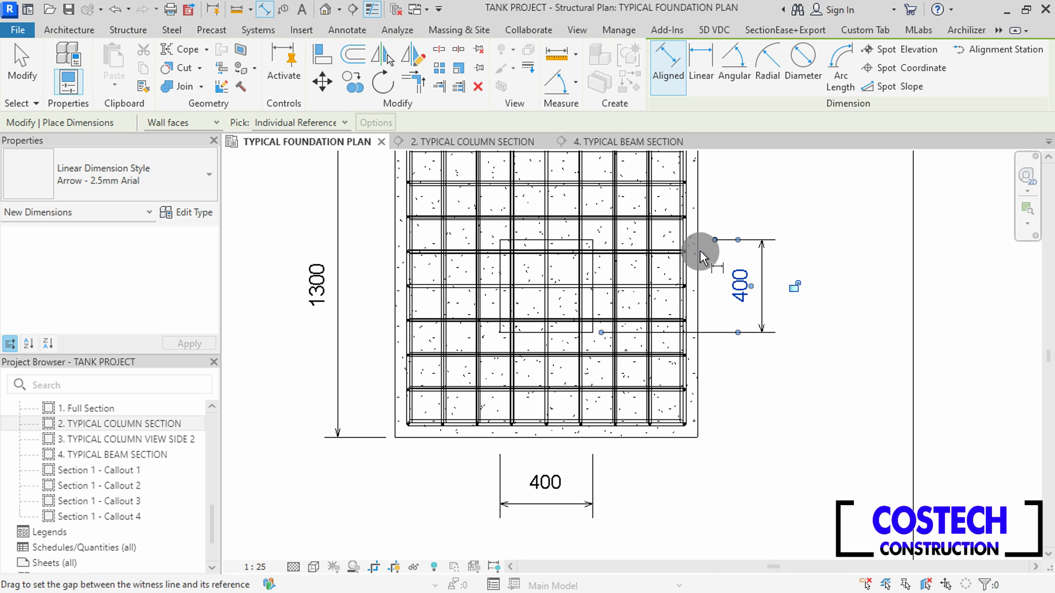
drag(606, 334, 719, 328)
key(Escape)
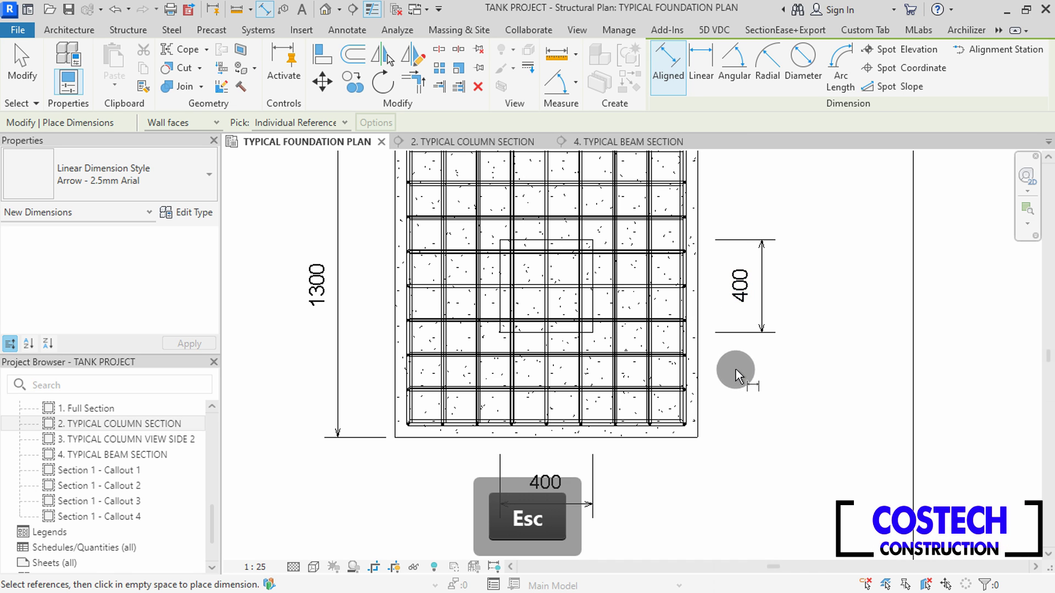
scroll(711, 417, down, 1)
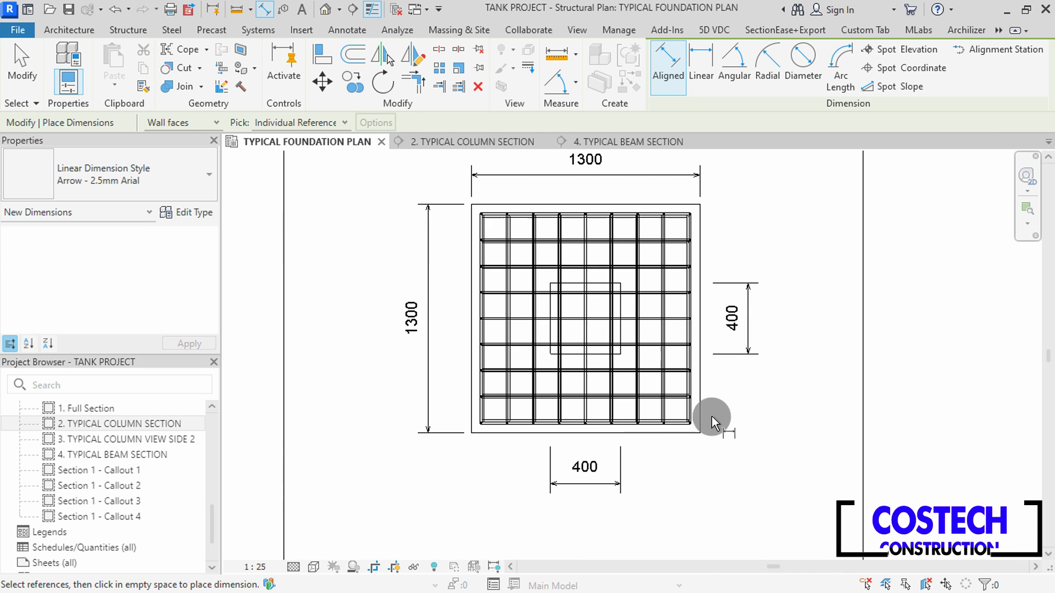
key(Escape)
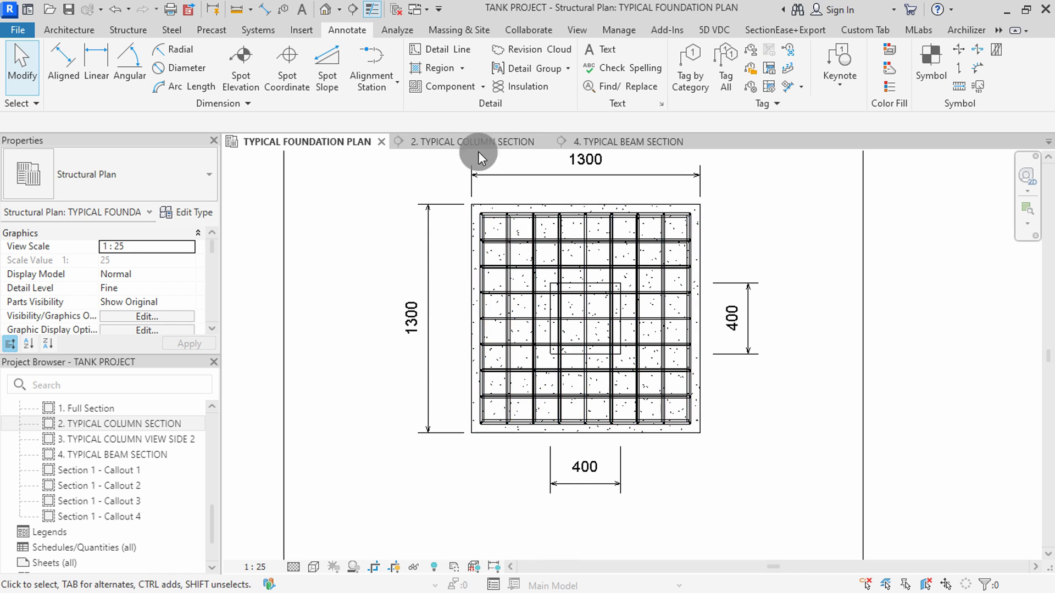
click(466, 141)
scroll(513, 446, up, 4)
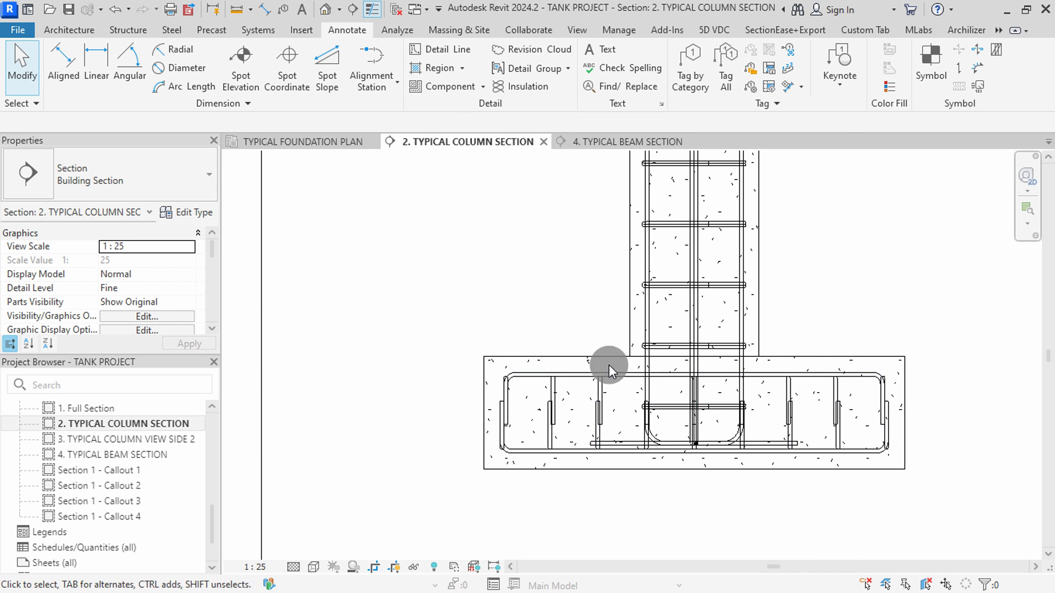
click(298, 147)
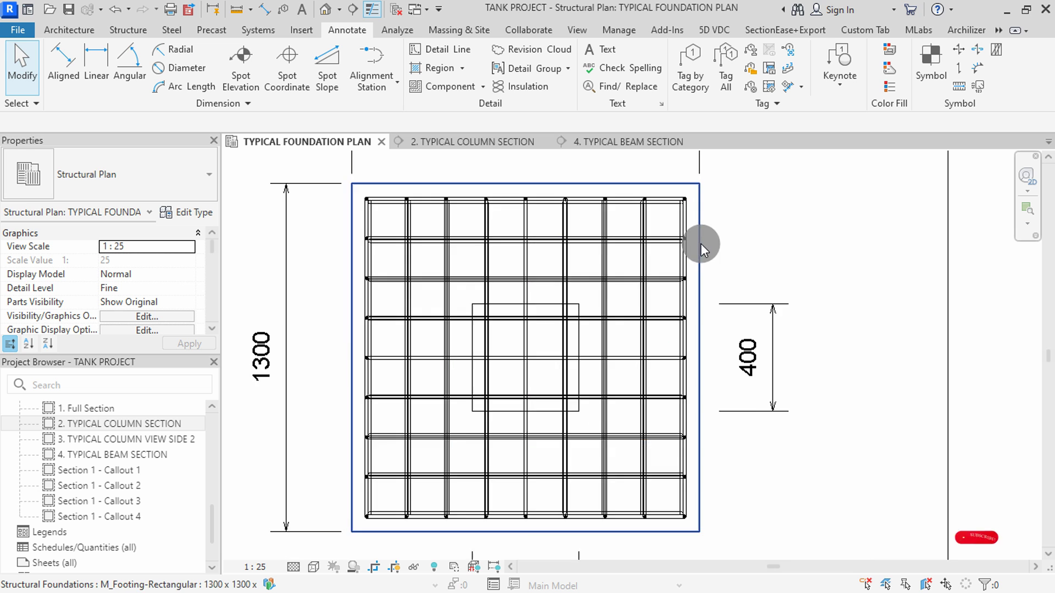
scroll(651, 253, up, 2)
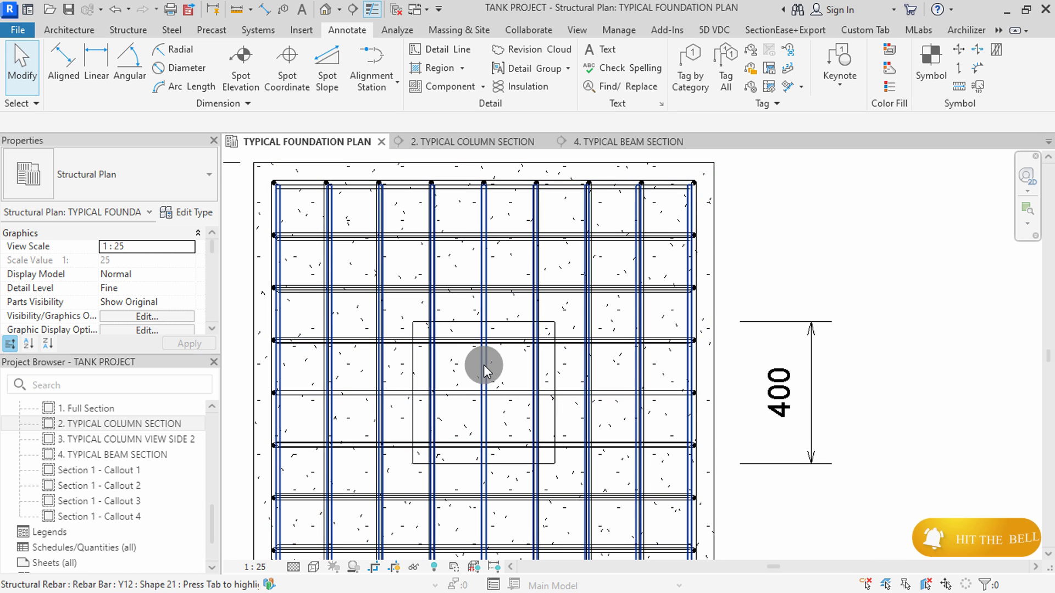
click(669, 387)
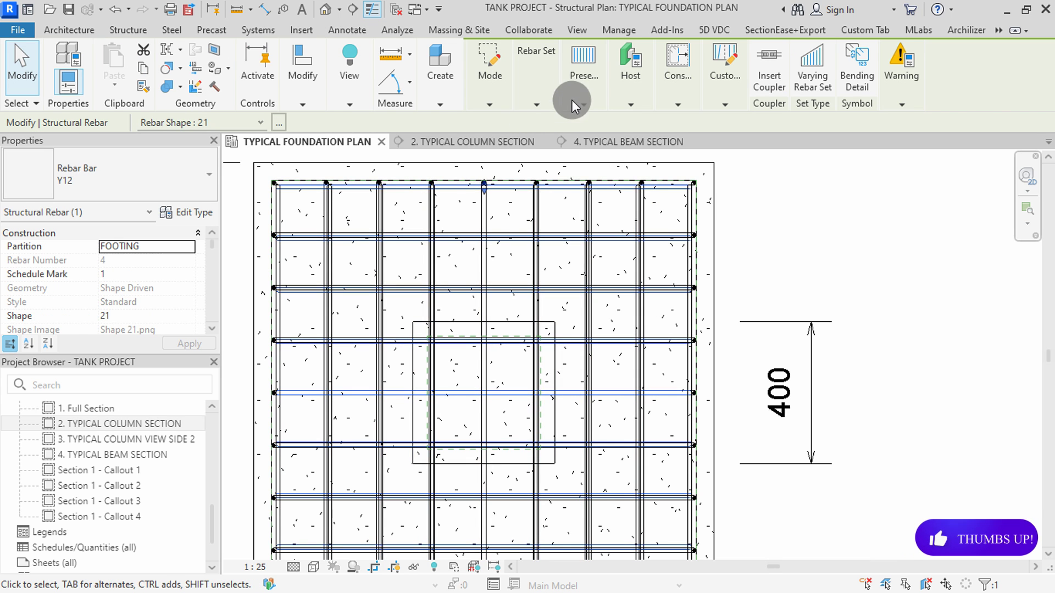
Set the rebar presentation so only the middle horizontal bar is shown.
click(580, 105)
click(580, 150)
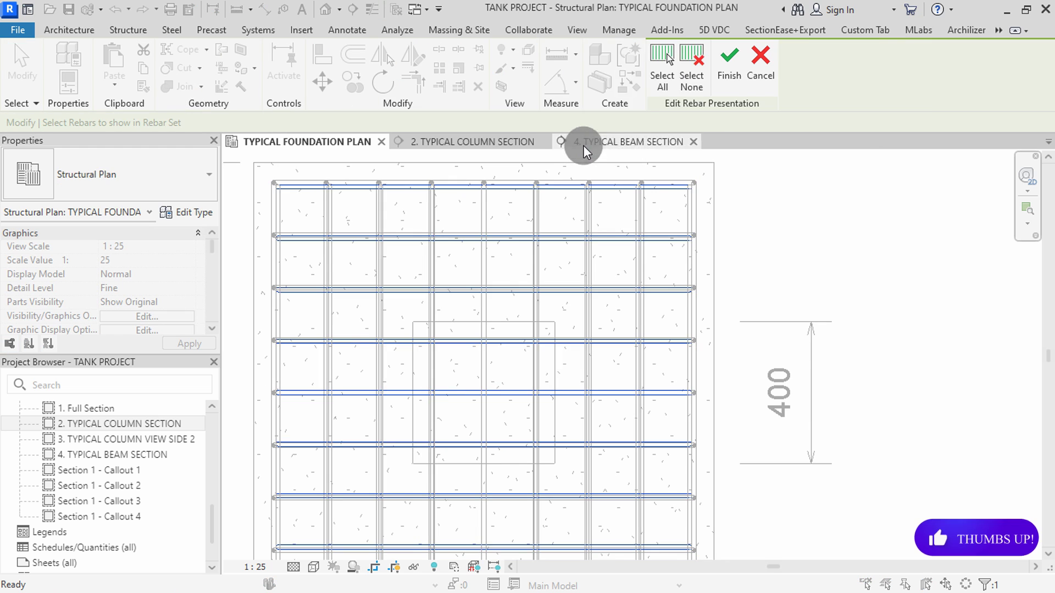
click(695, 74)
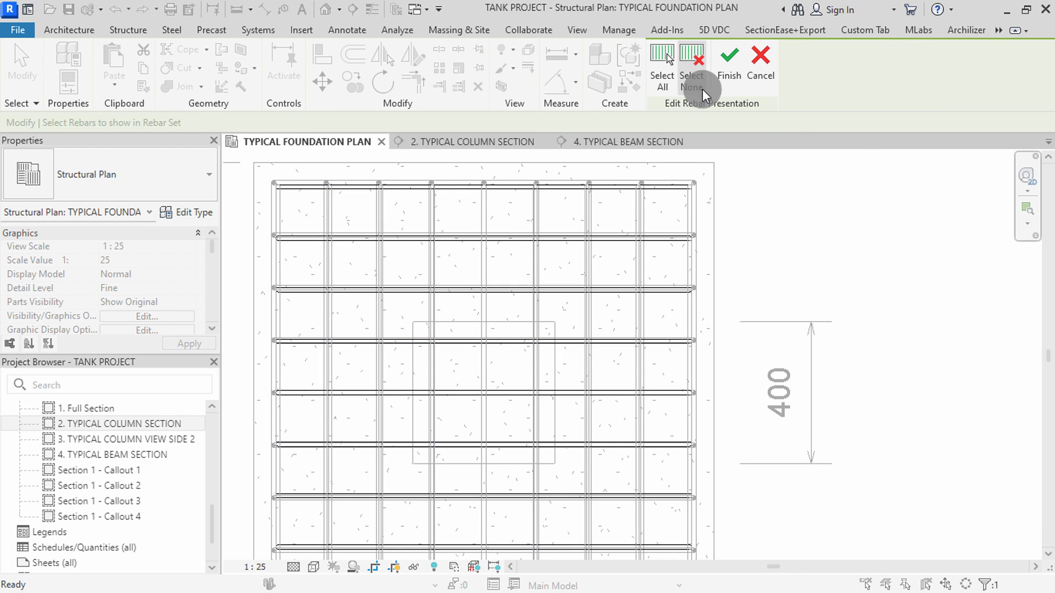
click(666, 392)
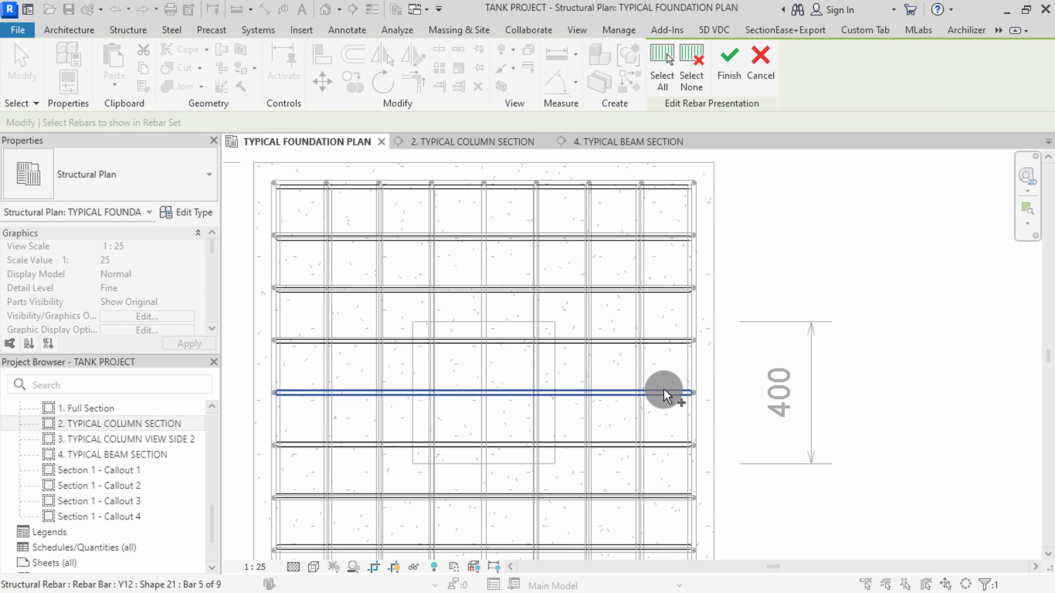
click(730, 77)
click(628, 311)
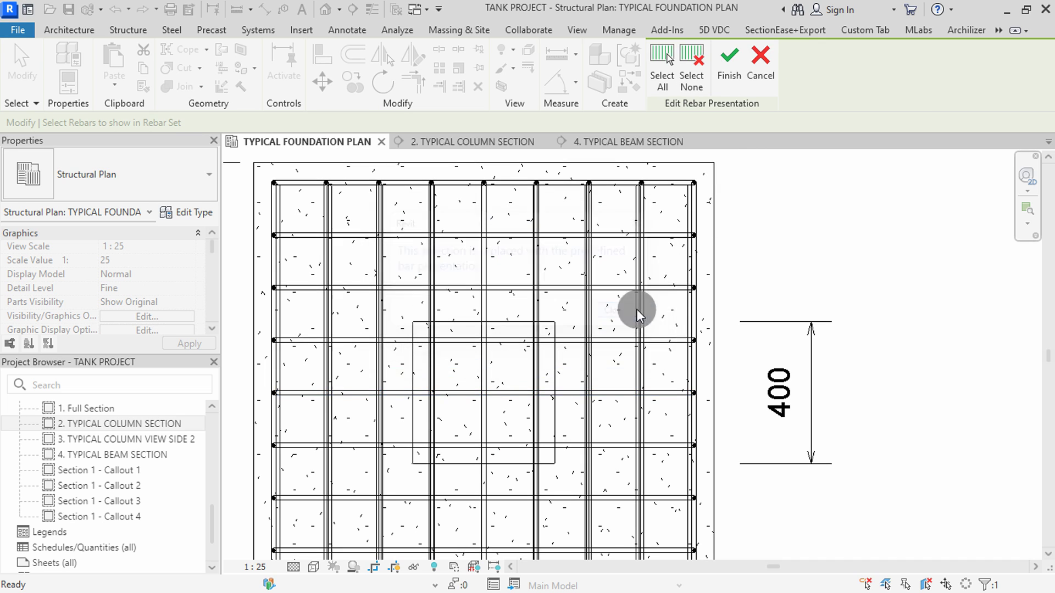
Reselect the horizontal footing rebar set and again show only its middle bar.
click(675, 288)
click(812, 252)
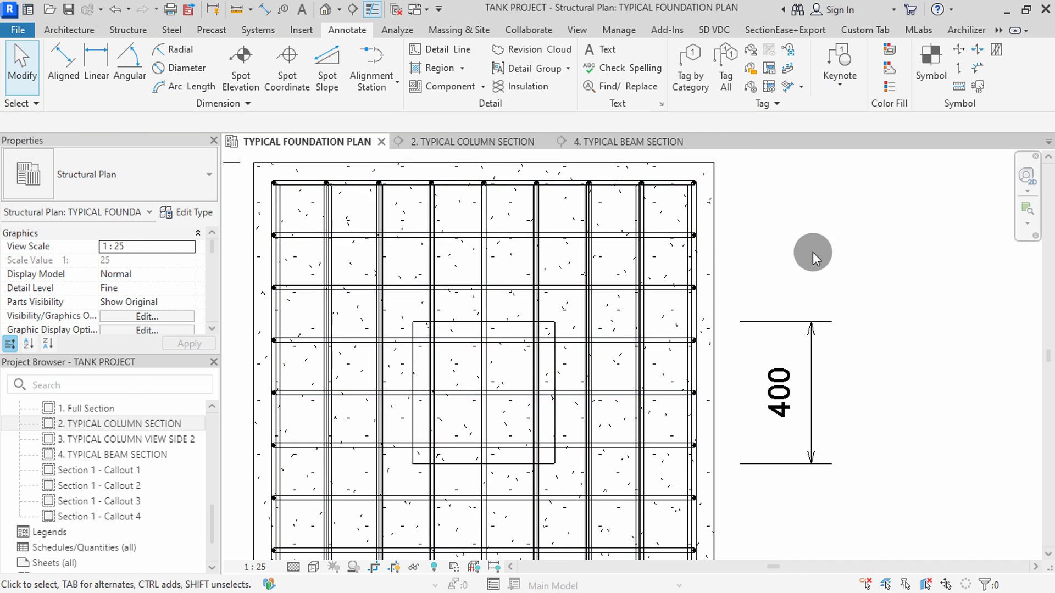
click(667, 233)
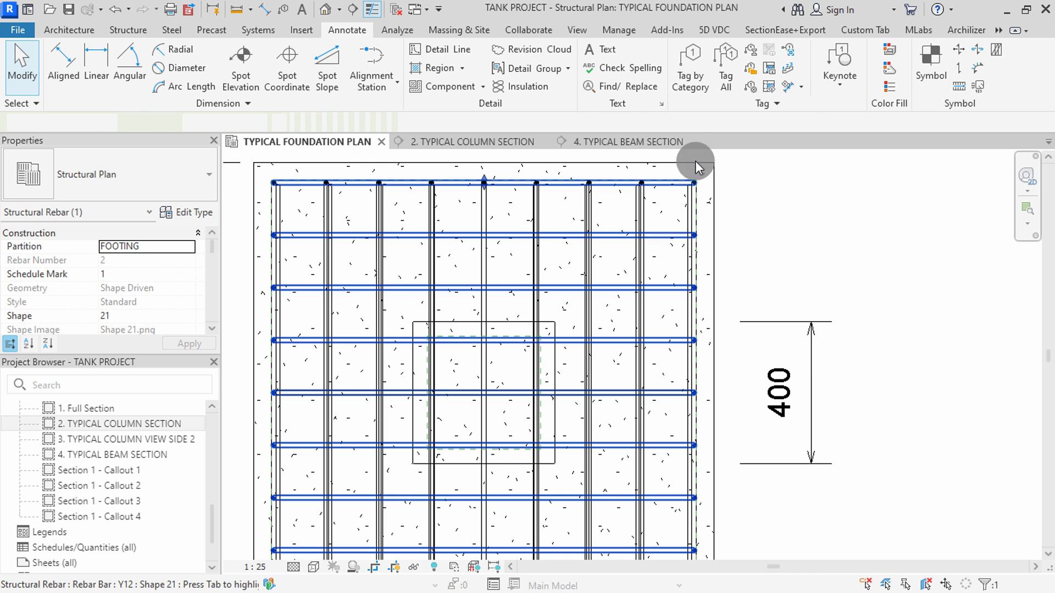
click(573, 91)
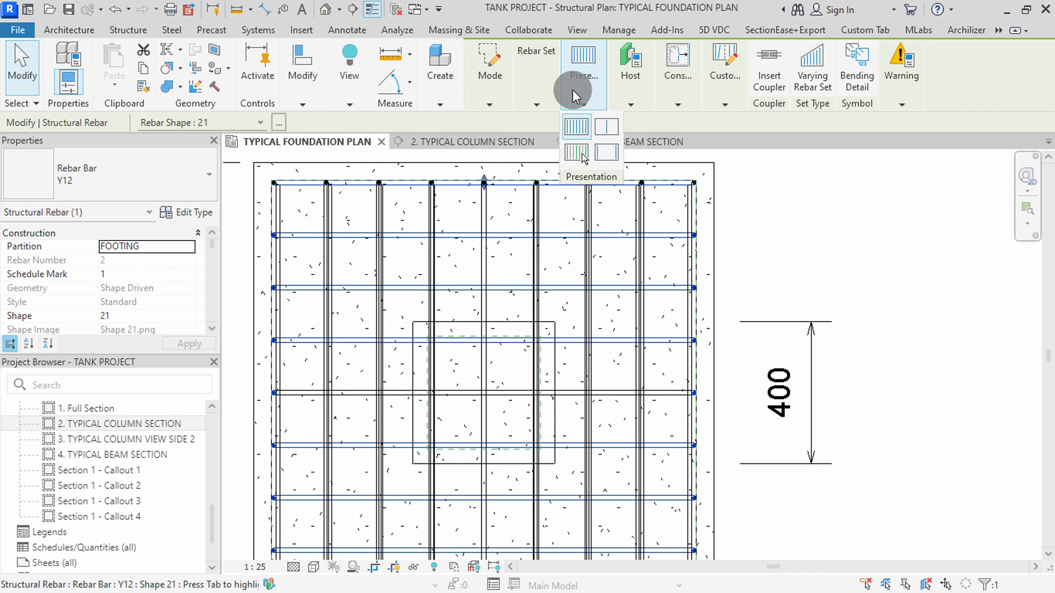
click(578, 151)
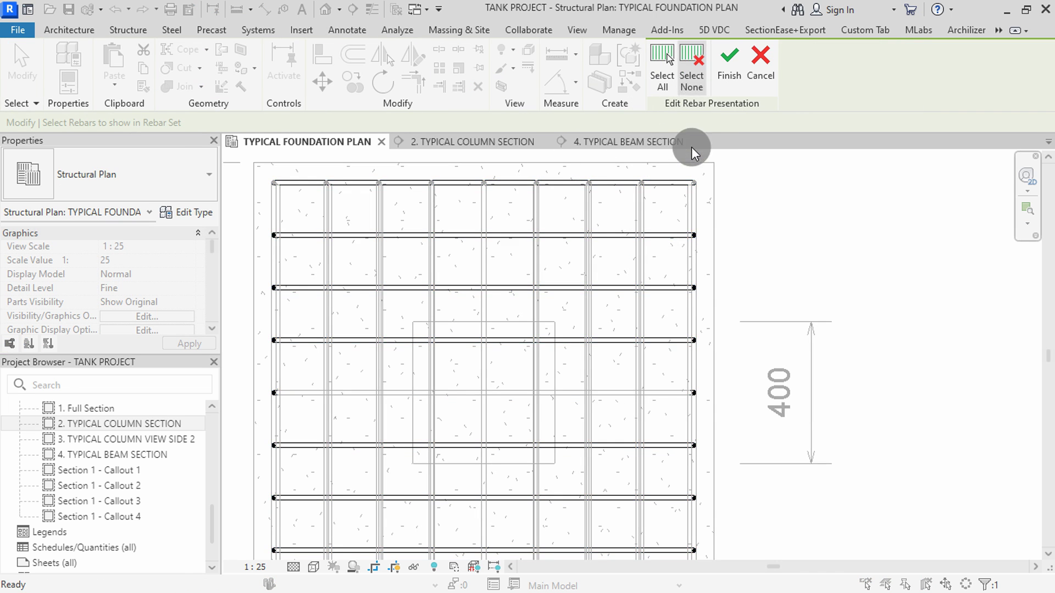
click(667, 393)
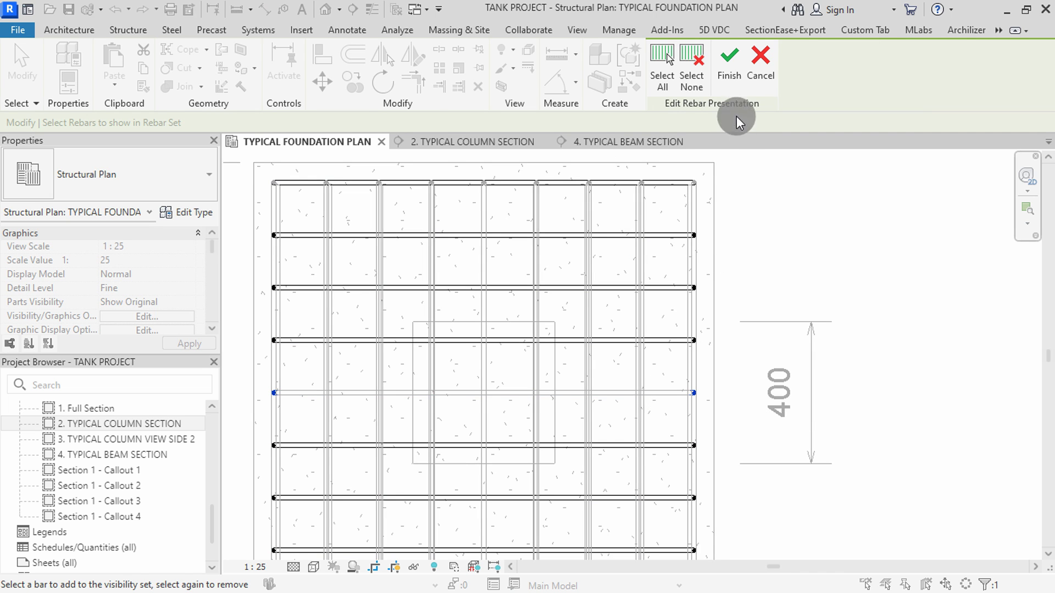
click(731, 70)
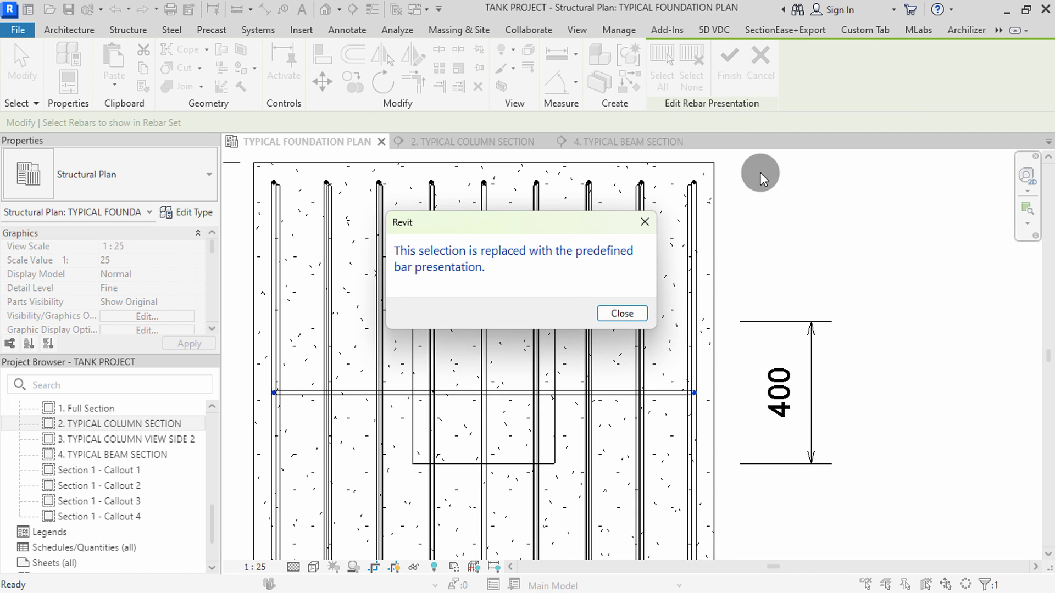
click(625, 312)
click(498, 233)
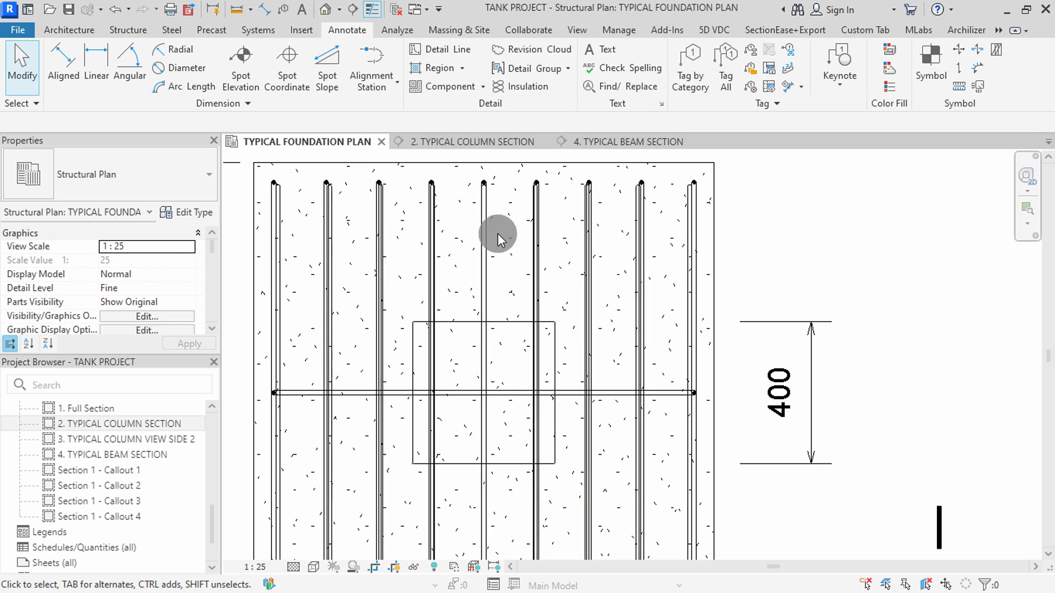
Show only the middle bar of the vertical footing rebar set.
click(494, 220)
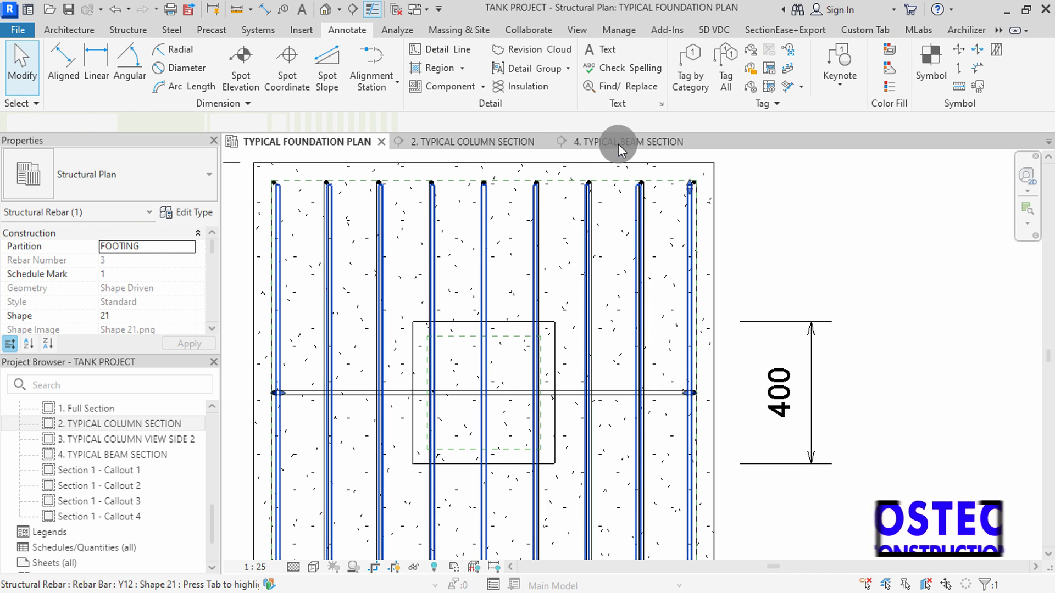
click(585, 96)
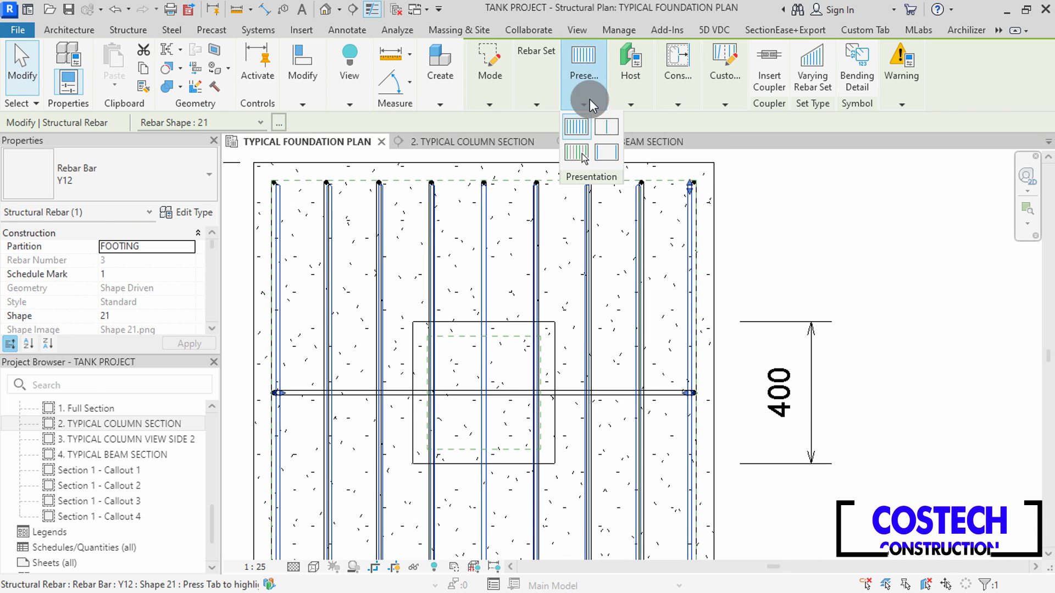
click(576, 157)
click(693, 77)
click(486, 195)
click(728, 69)
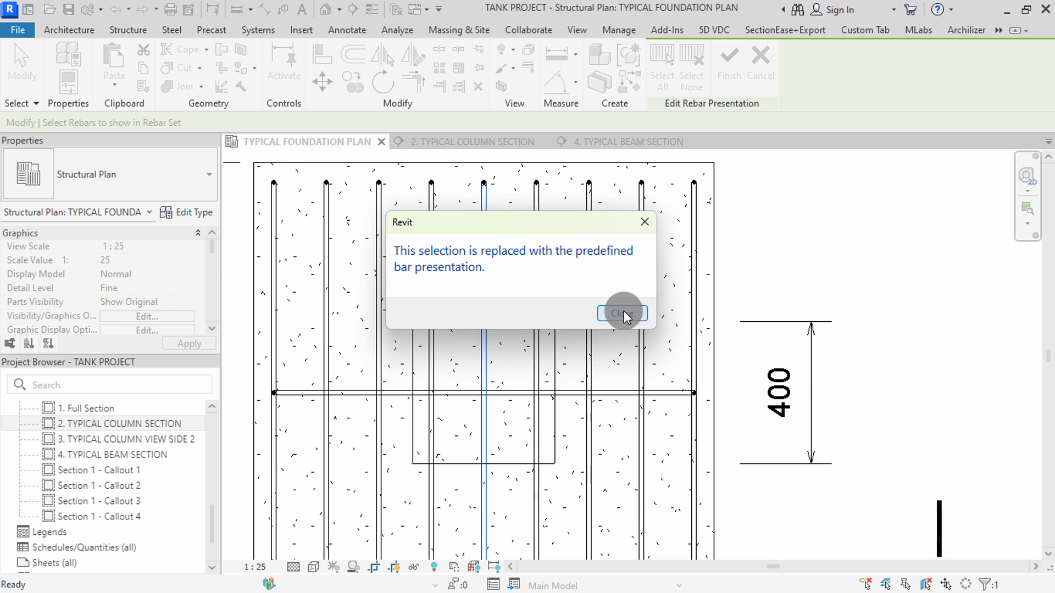
click(622, 313)
click(742, 208)
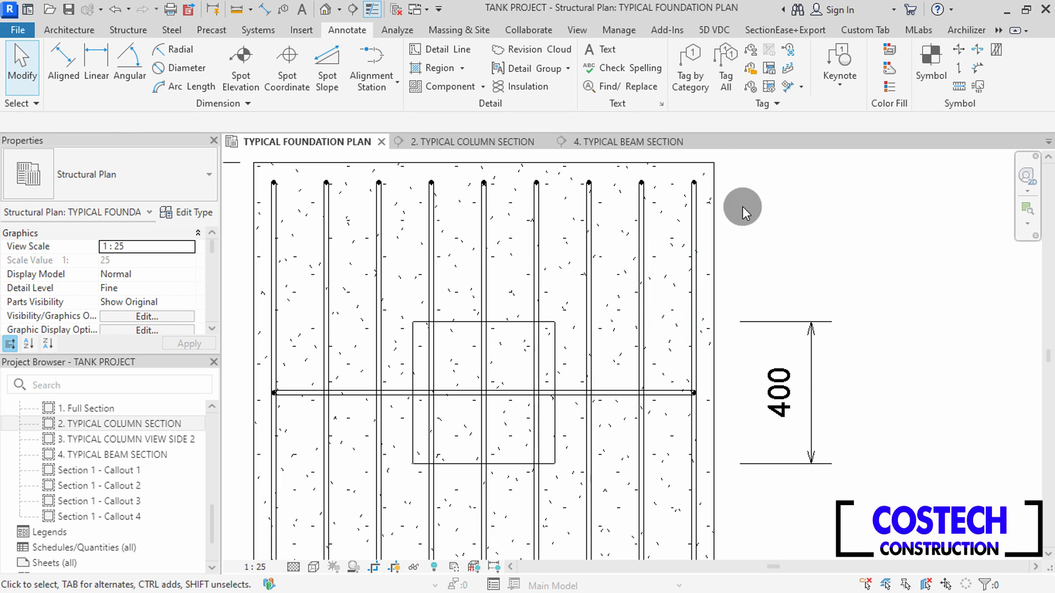
Reselect the vertical rebar set and reapply the middle-bar-only presentation.
click(640, 220)
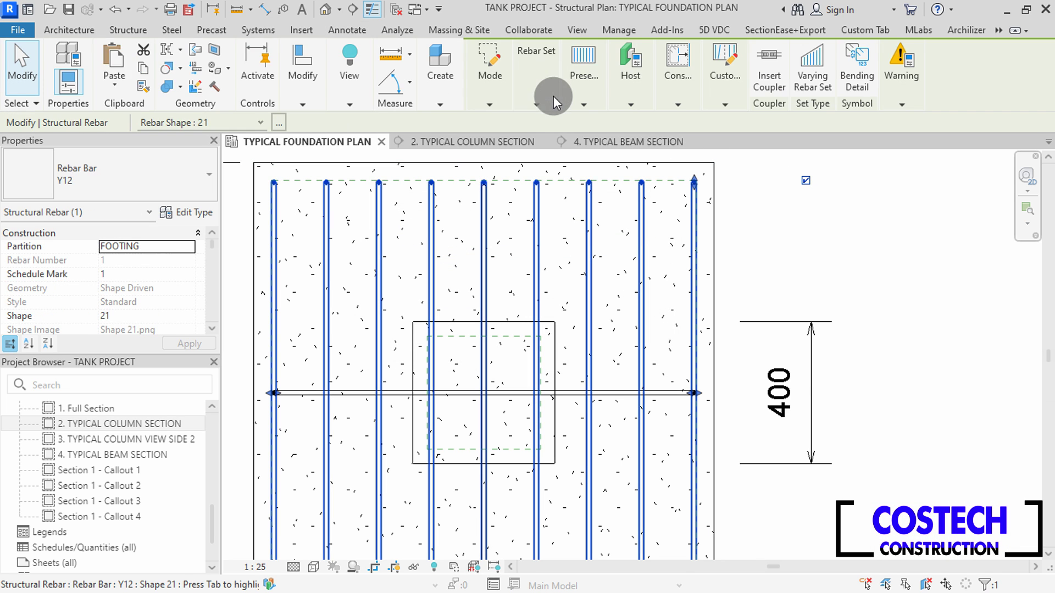
click(581, 85)
click(572, 152)
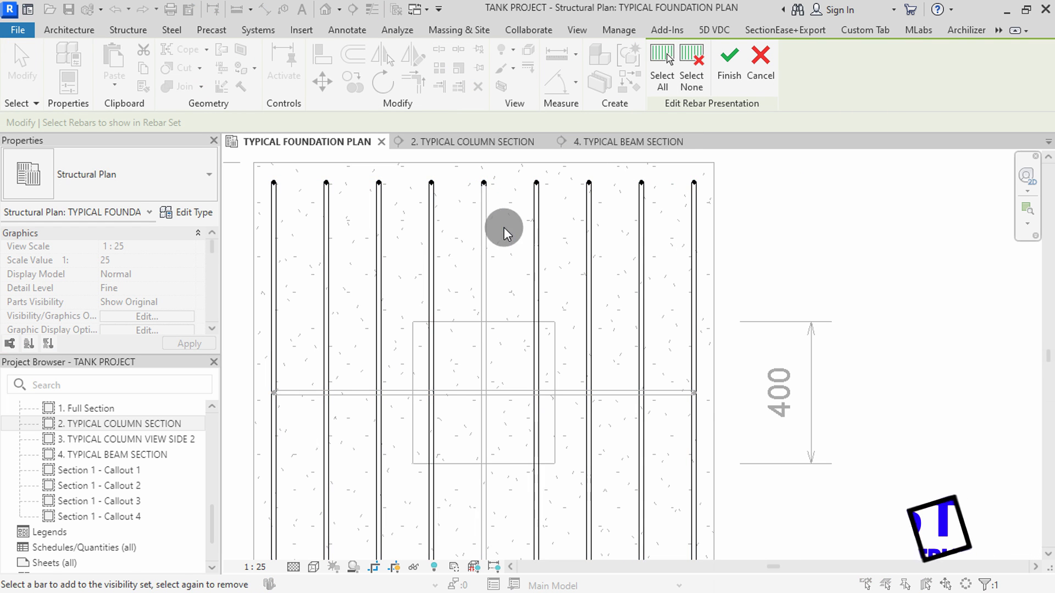
click(485, 241)
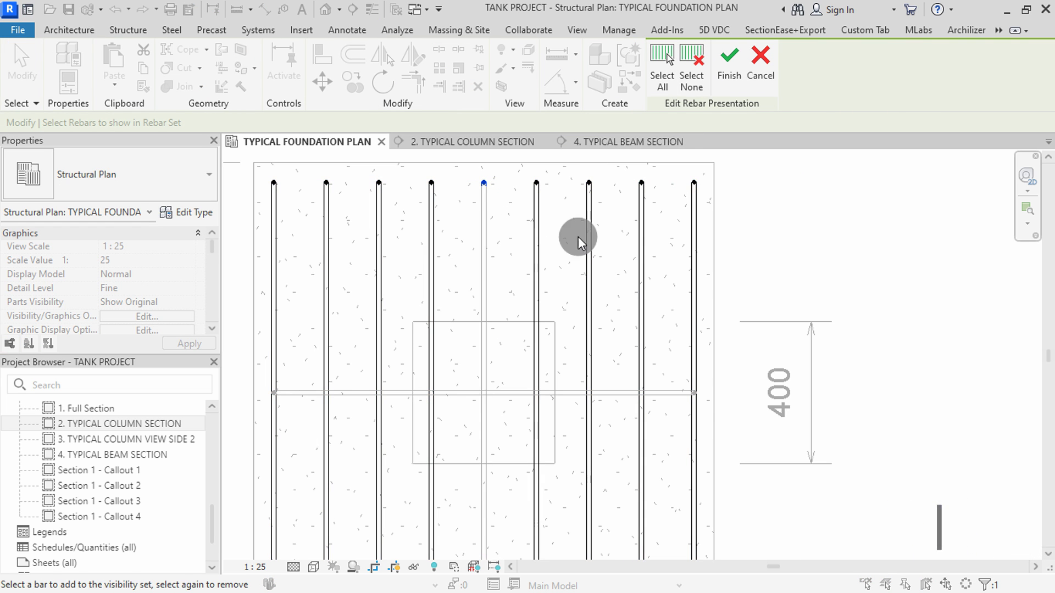
click(739, 74)
click(626, 311)
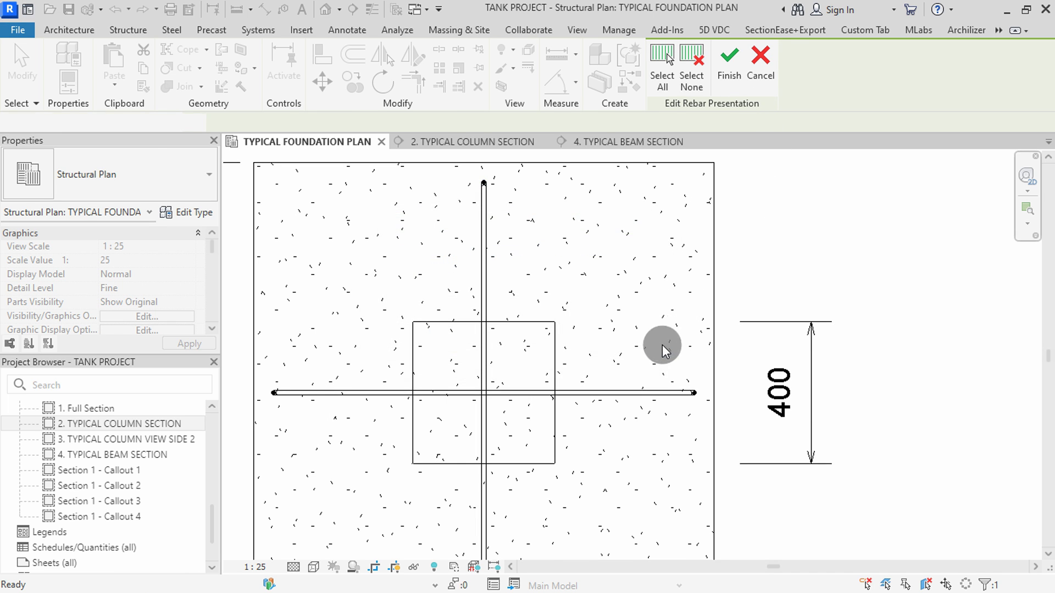
scroll(709, 327, down, 4)
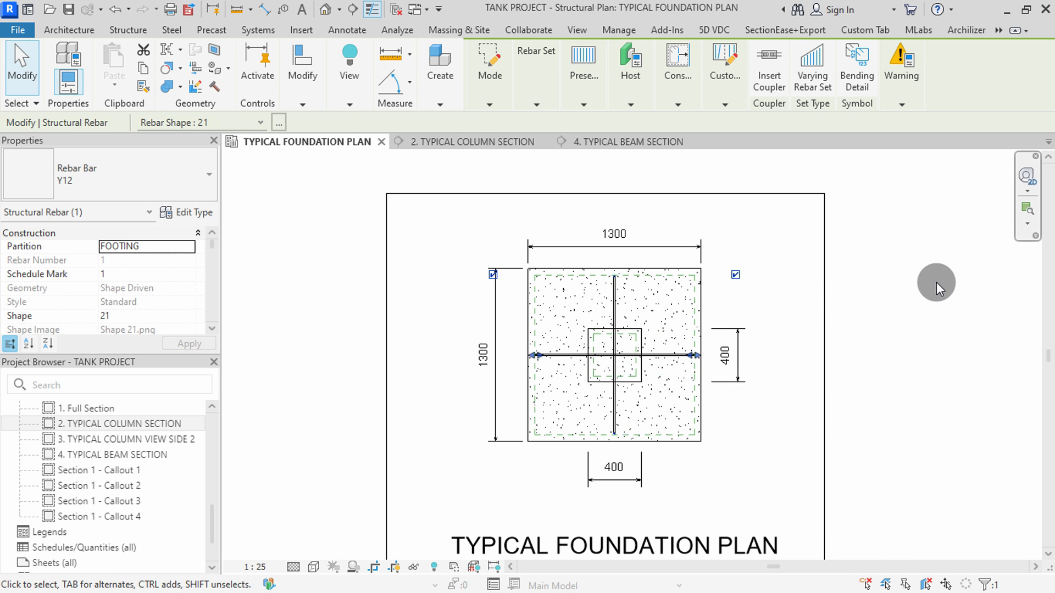
click(937, 282)
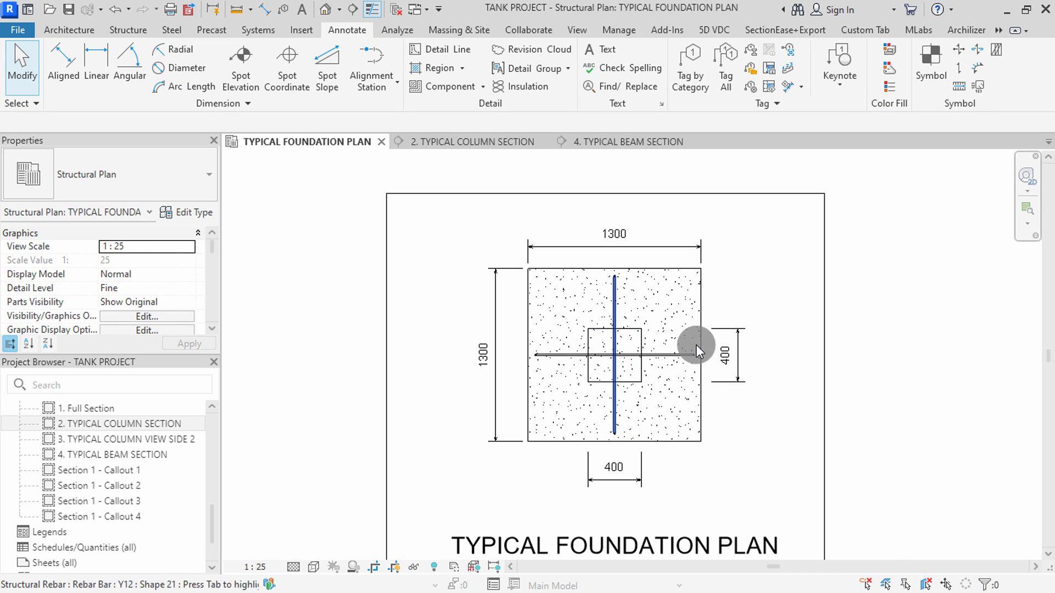
scroll(607, 323, up, 2)
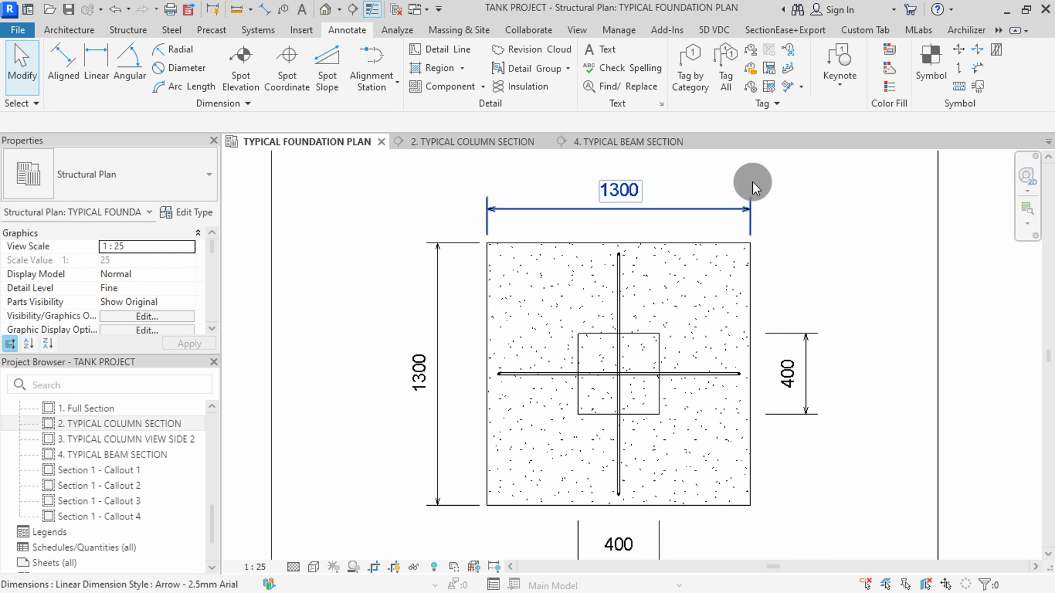
click(755, 104)
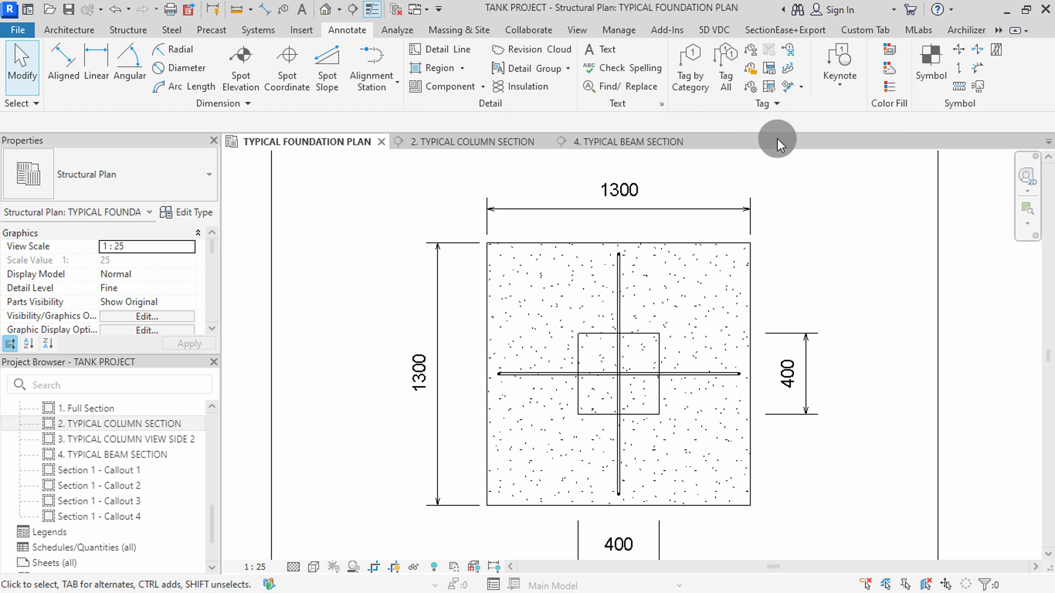
In Loaded Tags And Symbols, keep M_Structural Column Tag and the foundation tag with elevation.
click(770, 104)
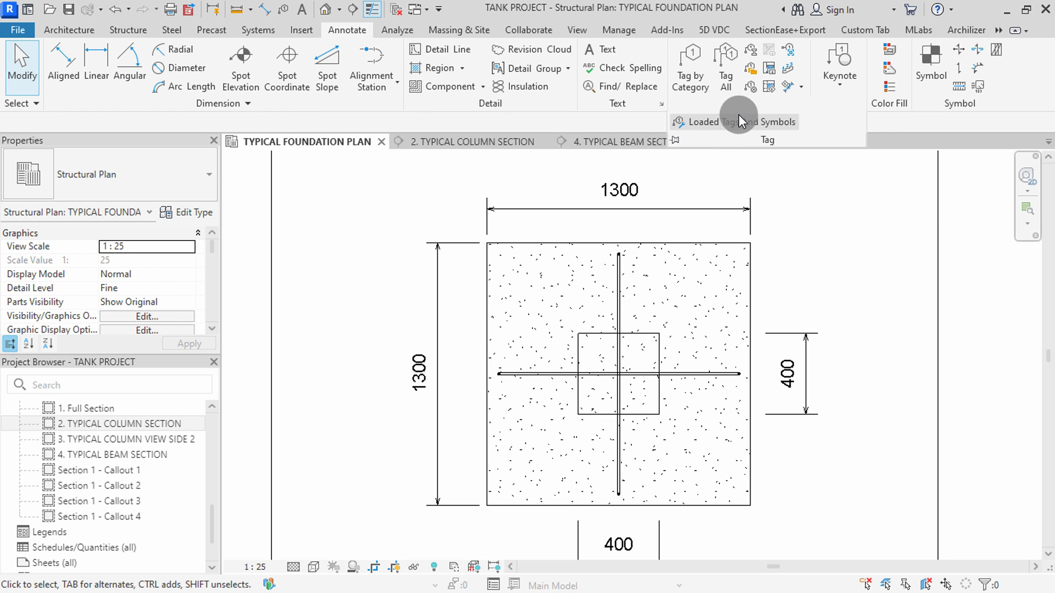
click(730, 122)
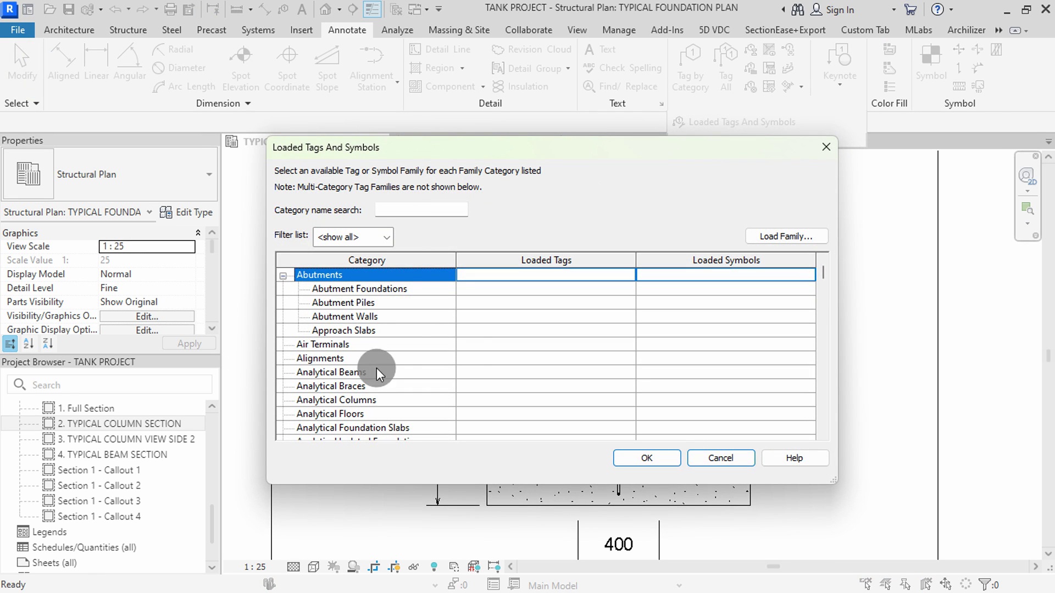
drag(821, 275, 812, 395)
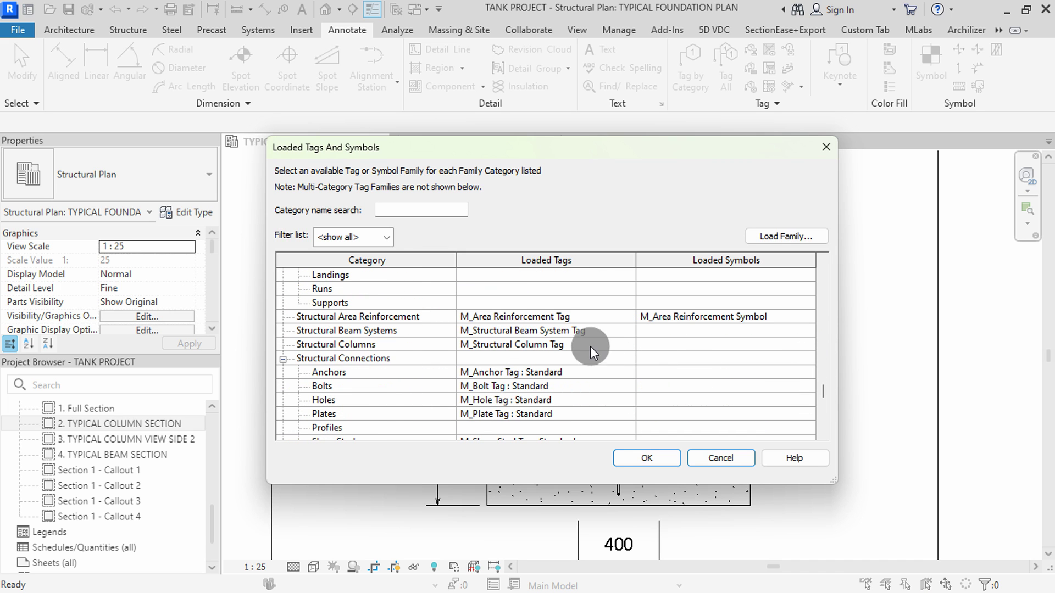
click(630, 341)
click(630, 340)
click(629, 341)
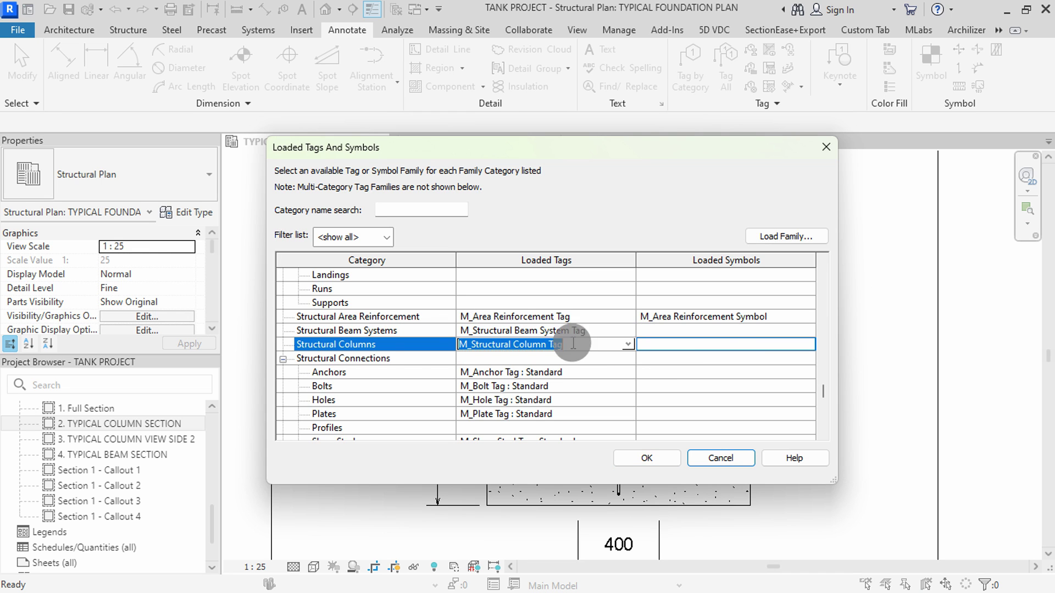
scroll(392, 354, down, 1)
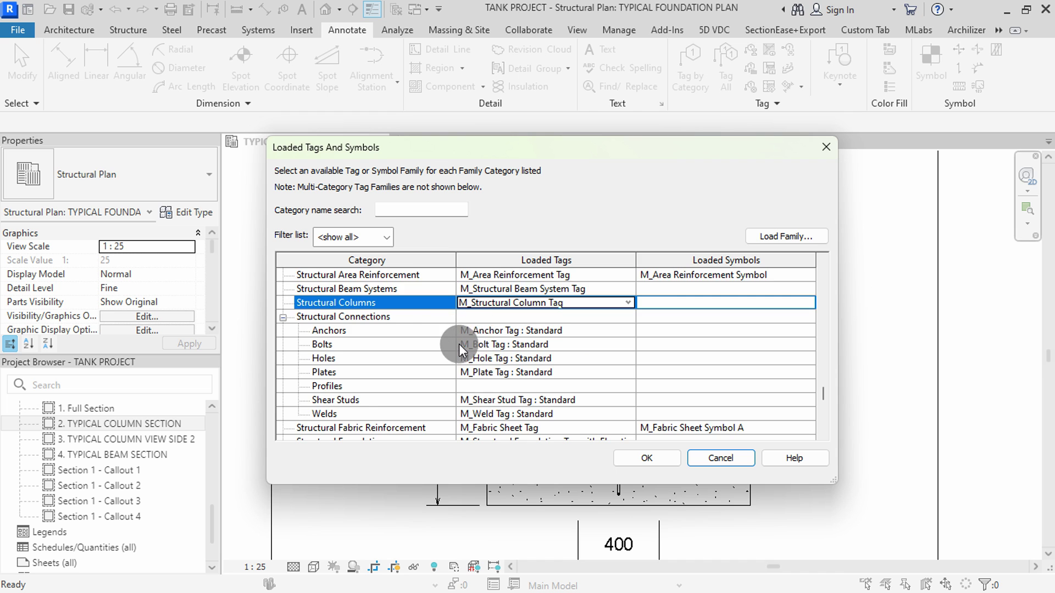
scroll(459, 349, down, 3)
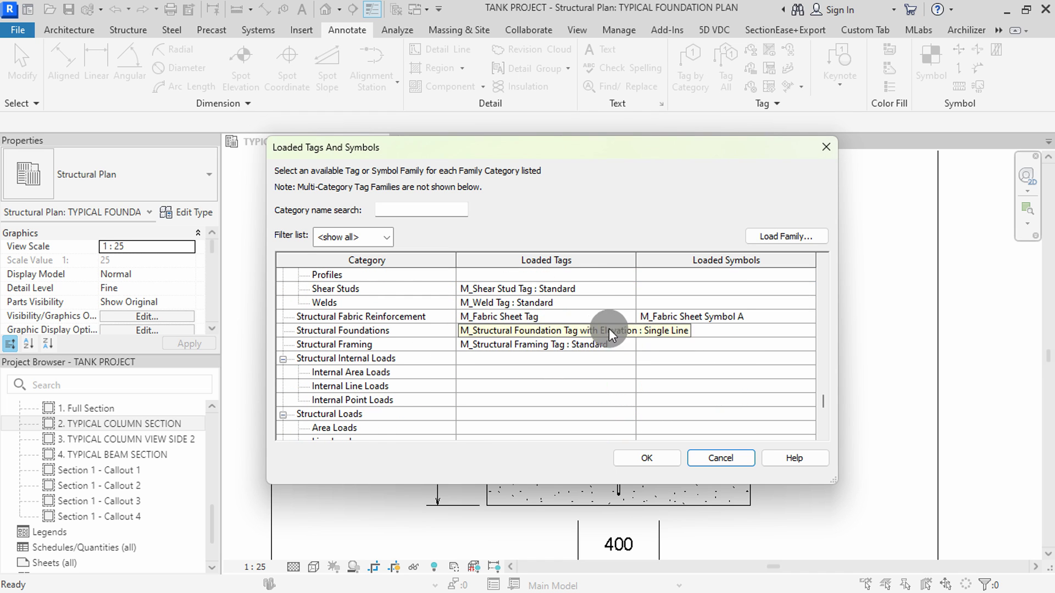
click(626, 331)
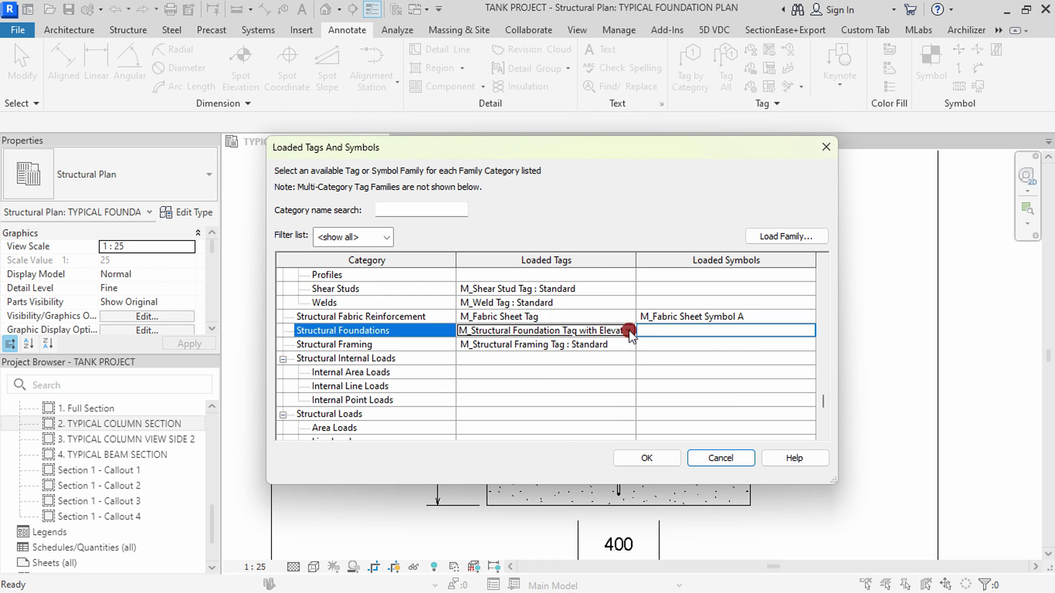
click(629, 331)
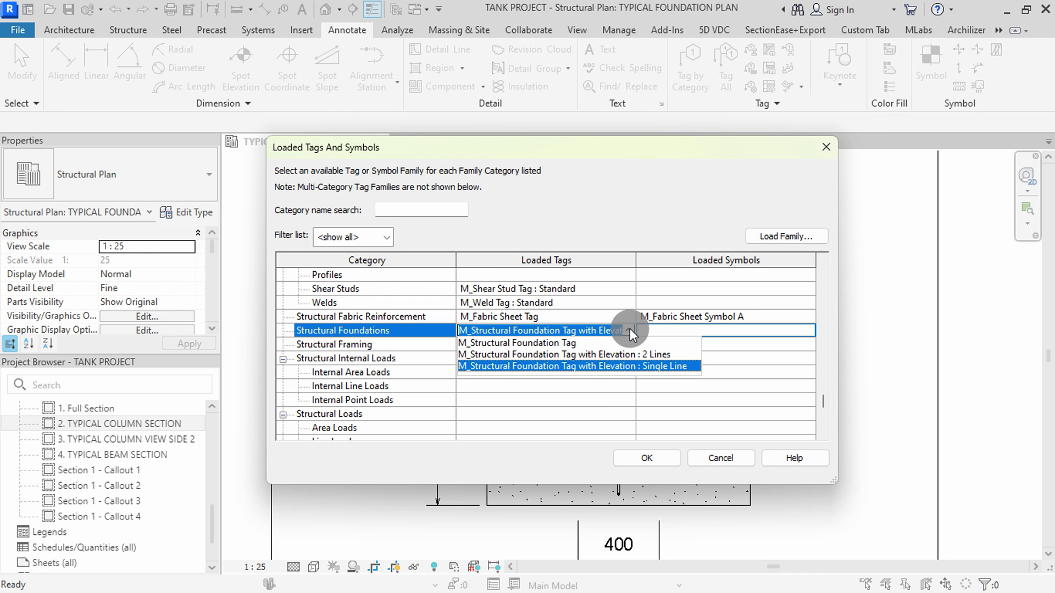
click(630, 329)
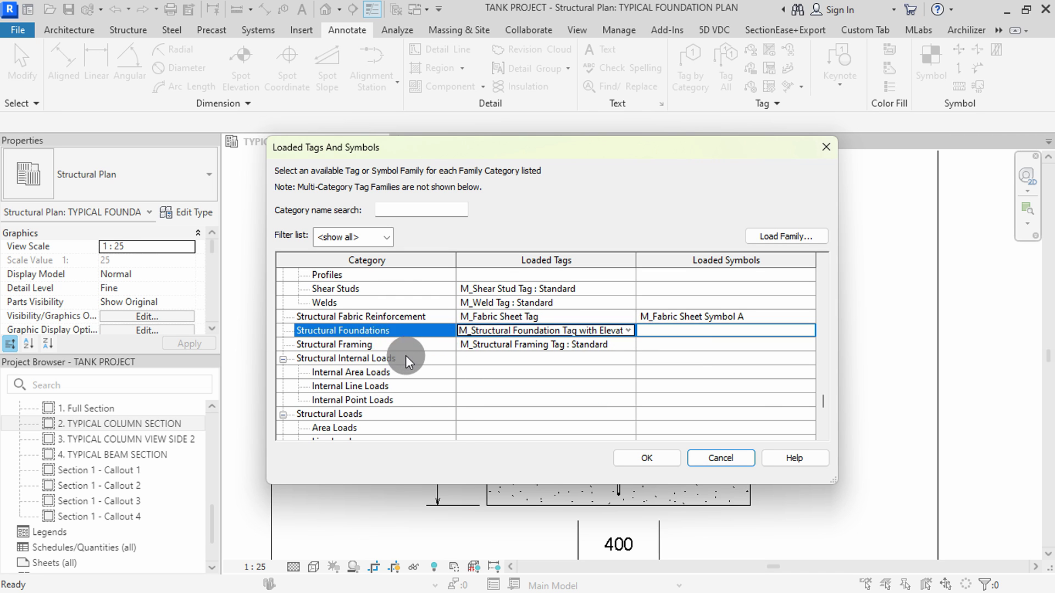
Assign M_Rebar Tag : Quantity Type & Number to Structural Rebar and confirm.
scroll(404, 352, down, 4)
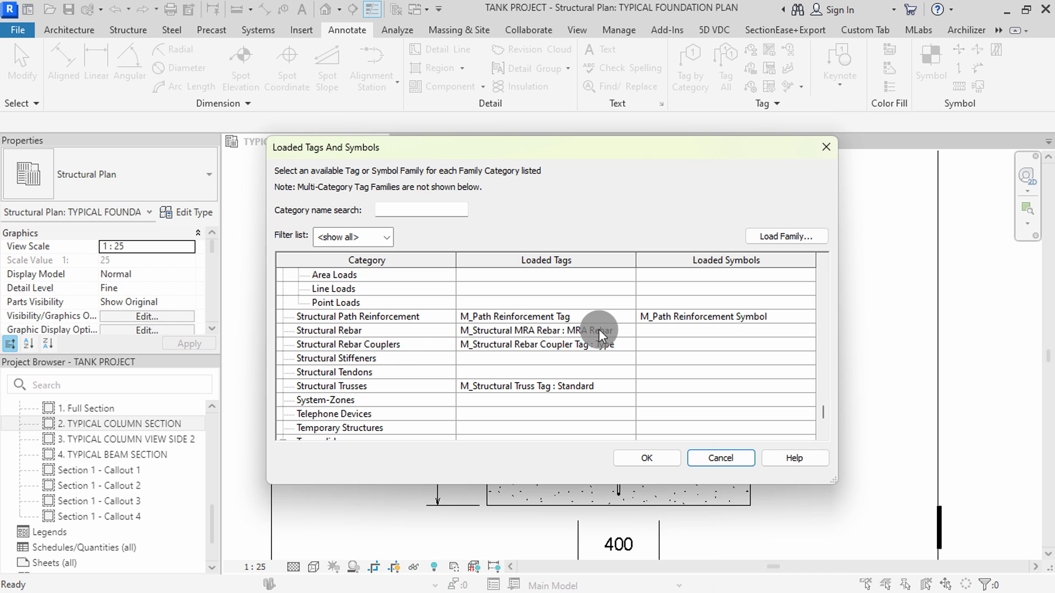
click(627, 328)
click(629, 329)
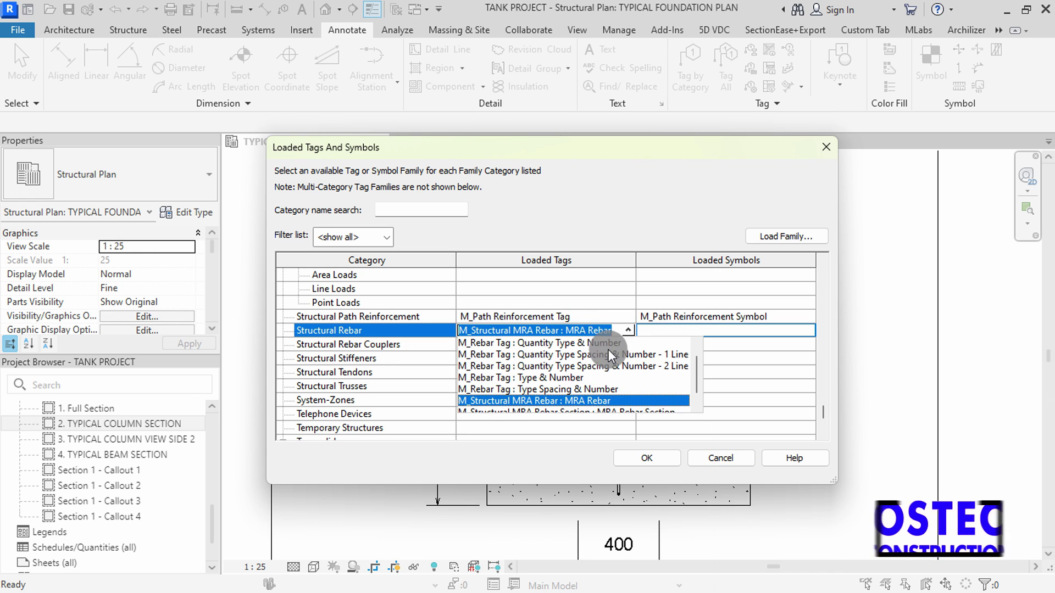
scroll(589, 362, up, 1)
click(568, 355)
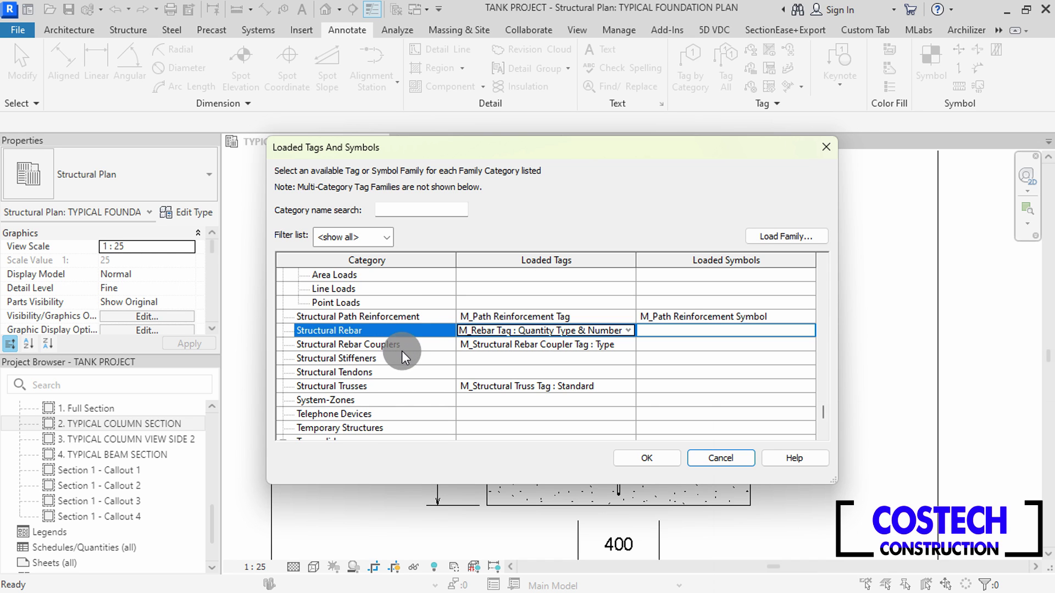
scroll(401, 351, down, 2)
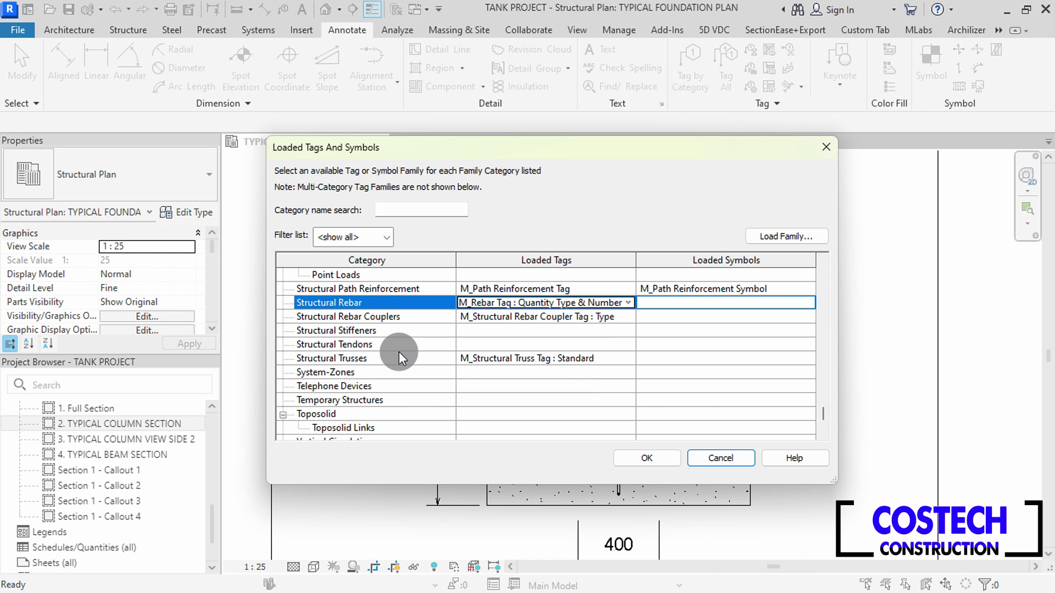
scroll(399, 351, down, 2)
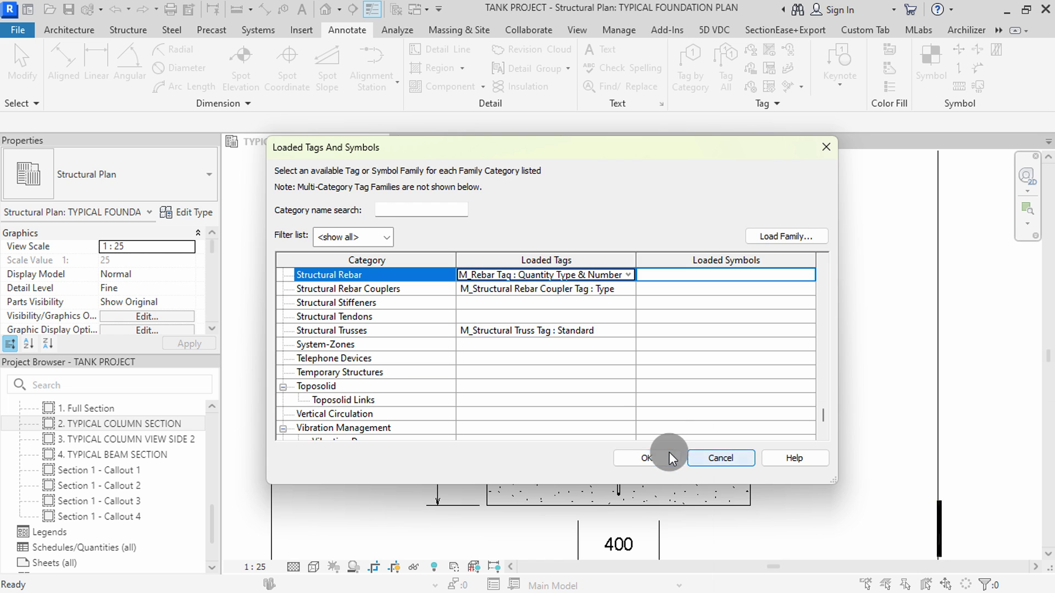
click(655, 456)
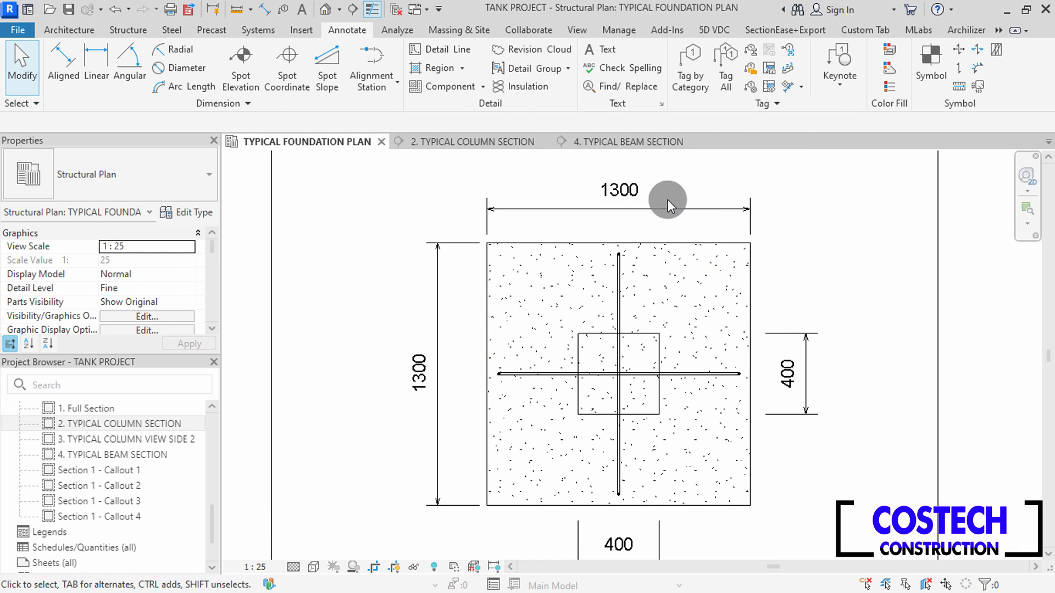
Tag the footing below it (1300 x 1300 x 350mm EL.-1850) and remove the tag's leader.
scroll(555, 296, down, 2)
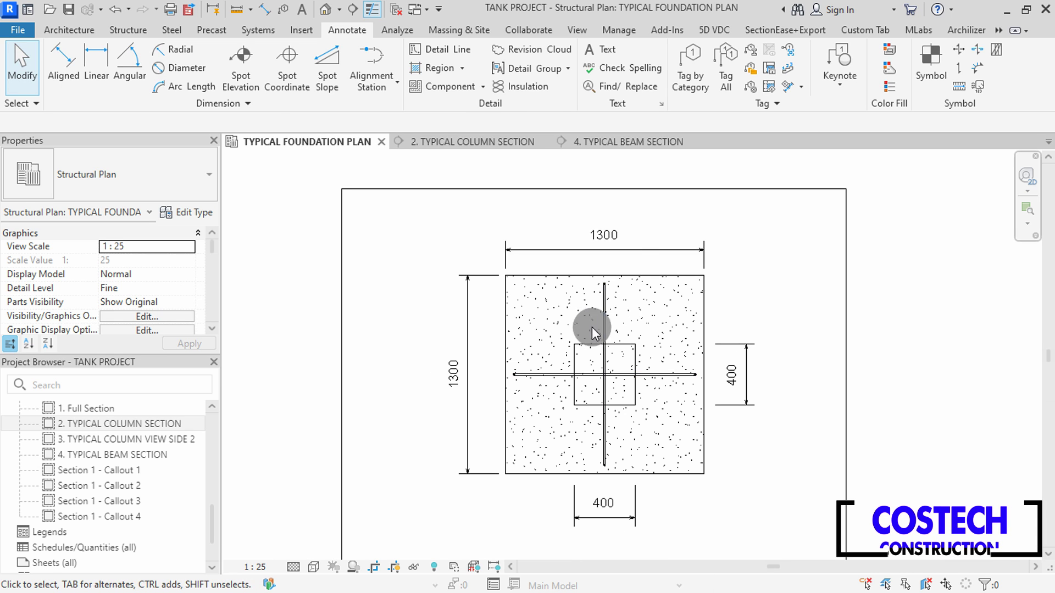
click(697, 71)
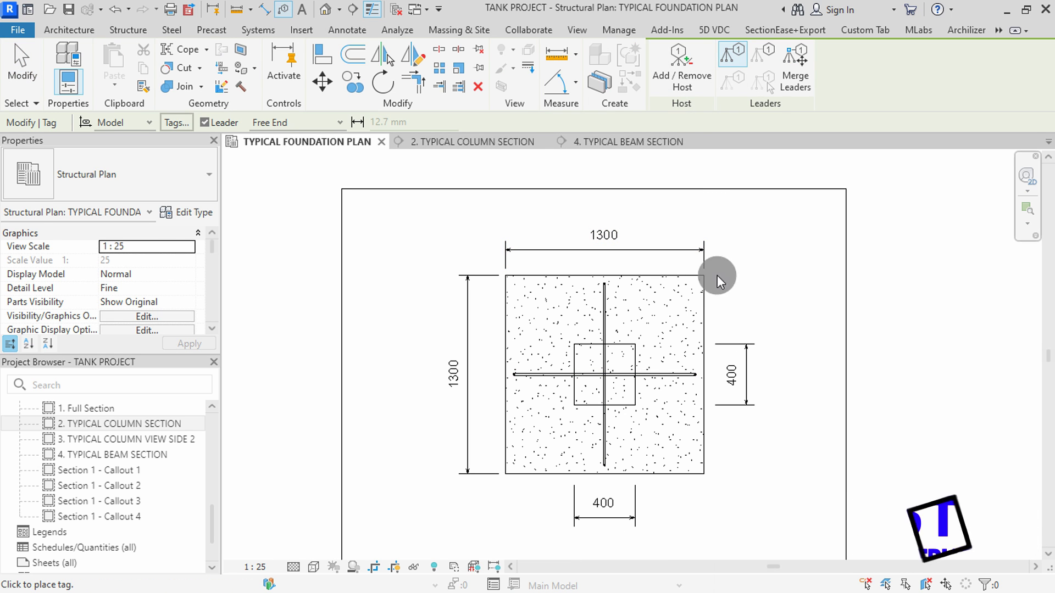
scroll(698, 286, down, 2)
scroll(613, 431, up, 1)
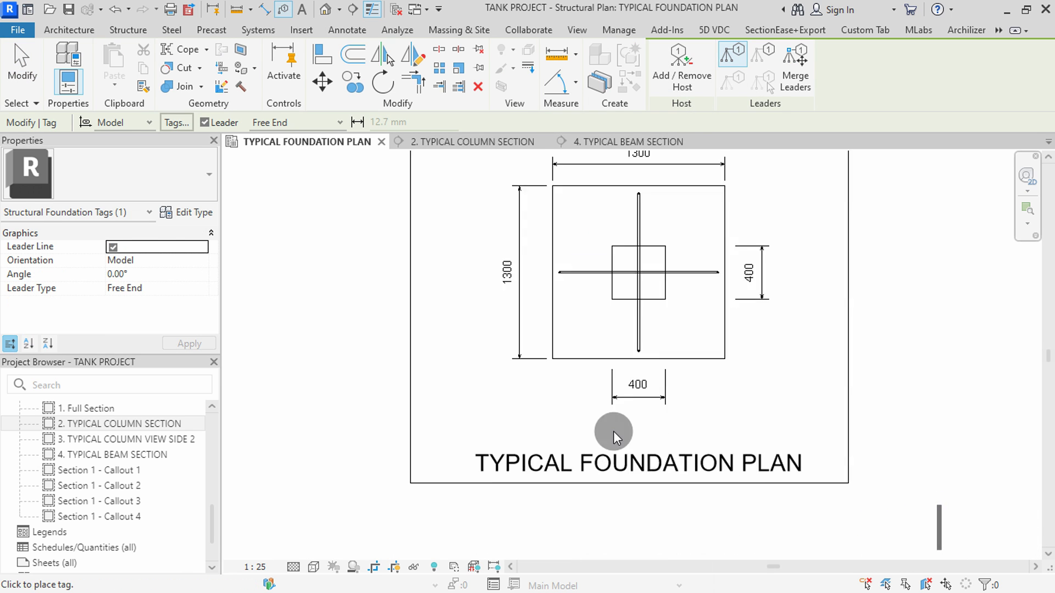
click(317, 123)
click(270, 149)
scroll(581, 346, up, 3)
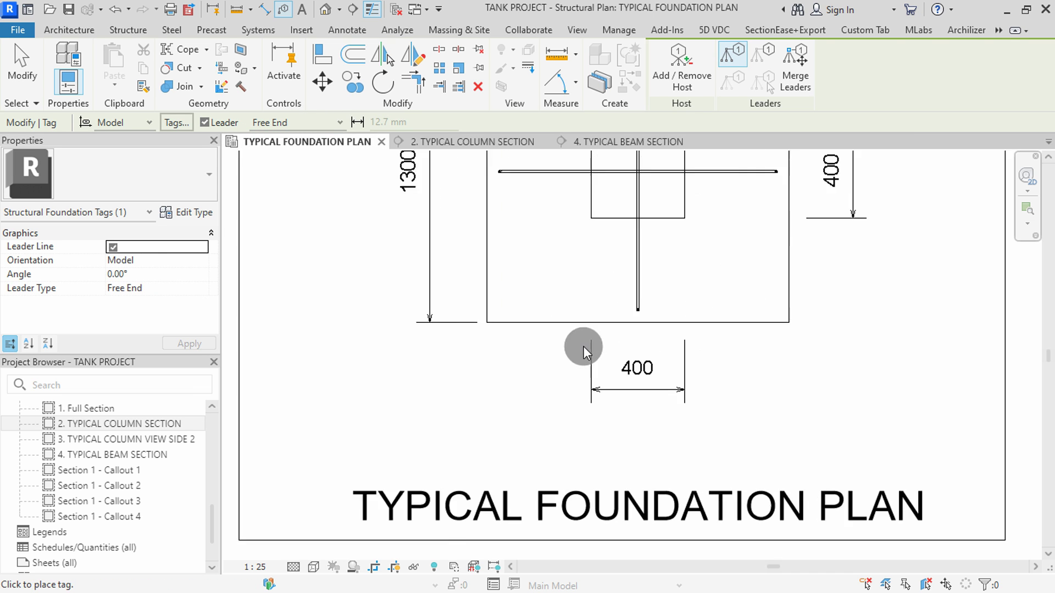
click(645, 318)
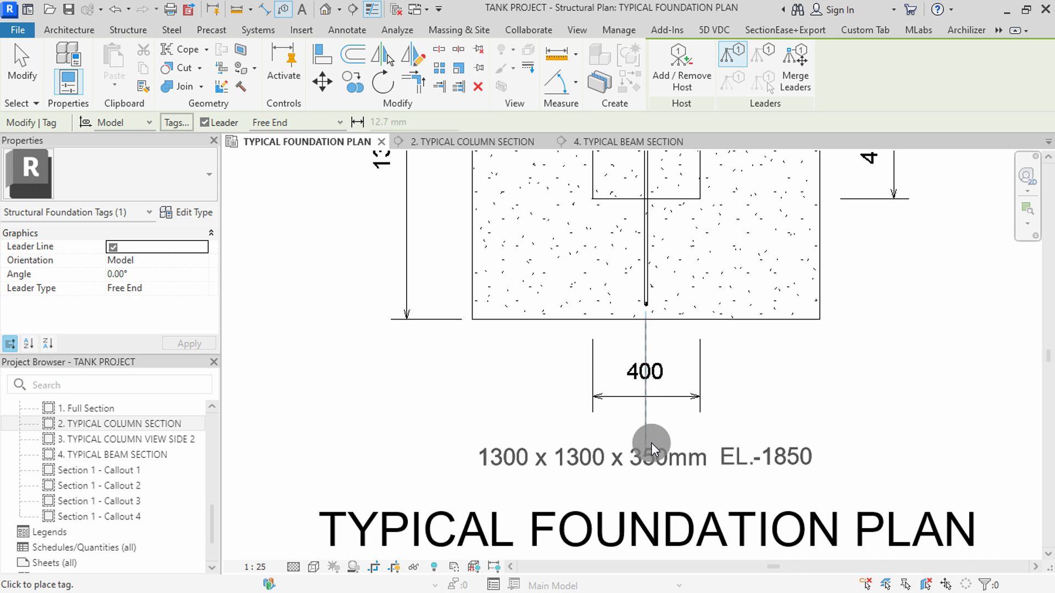
click(651, 439)
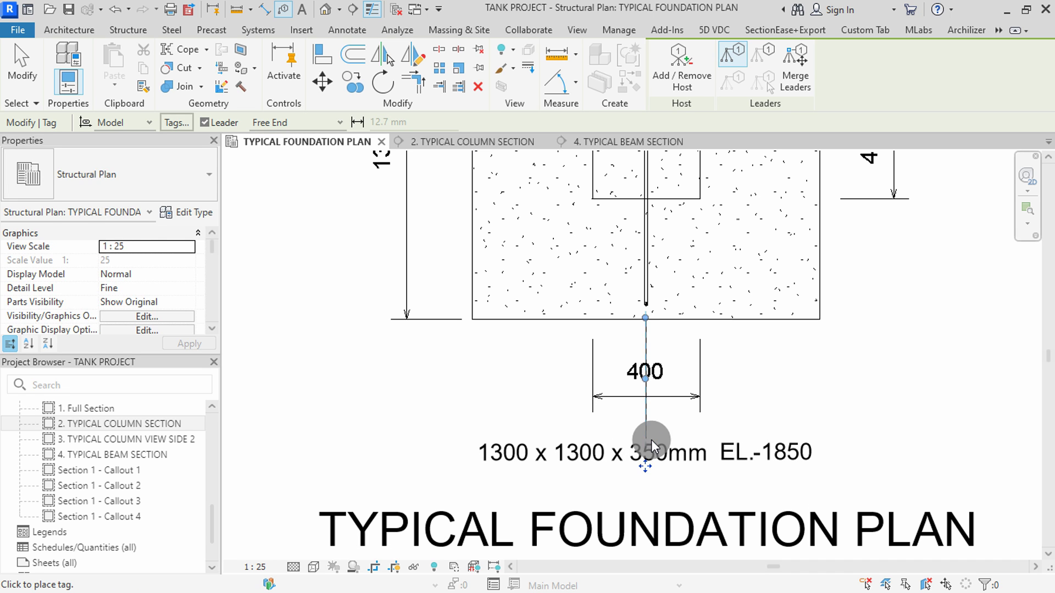
key(Escape)
click(643, 446)
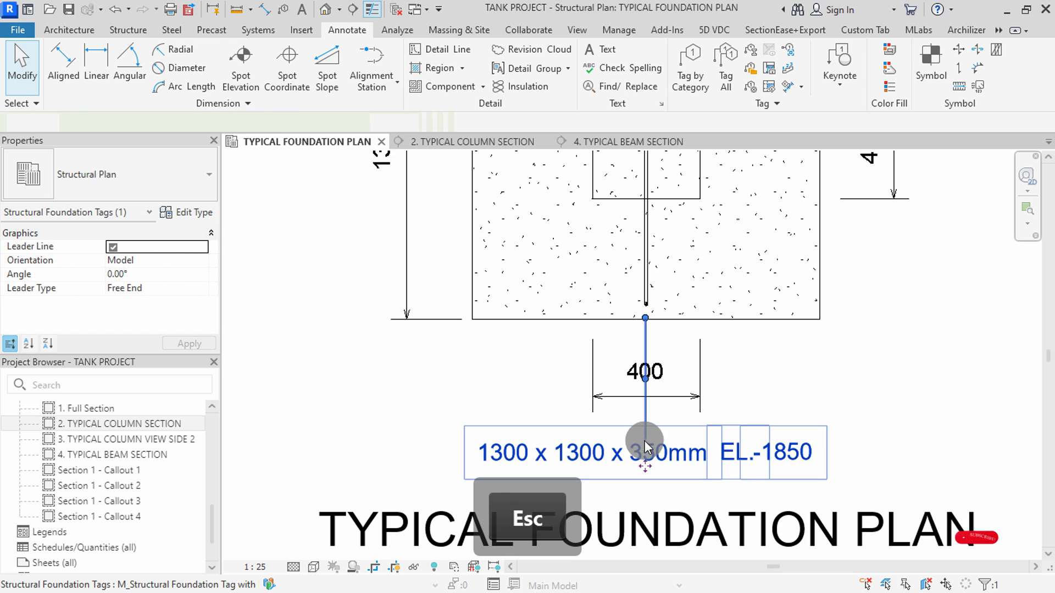
click(277, 122)
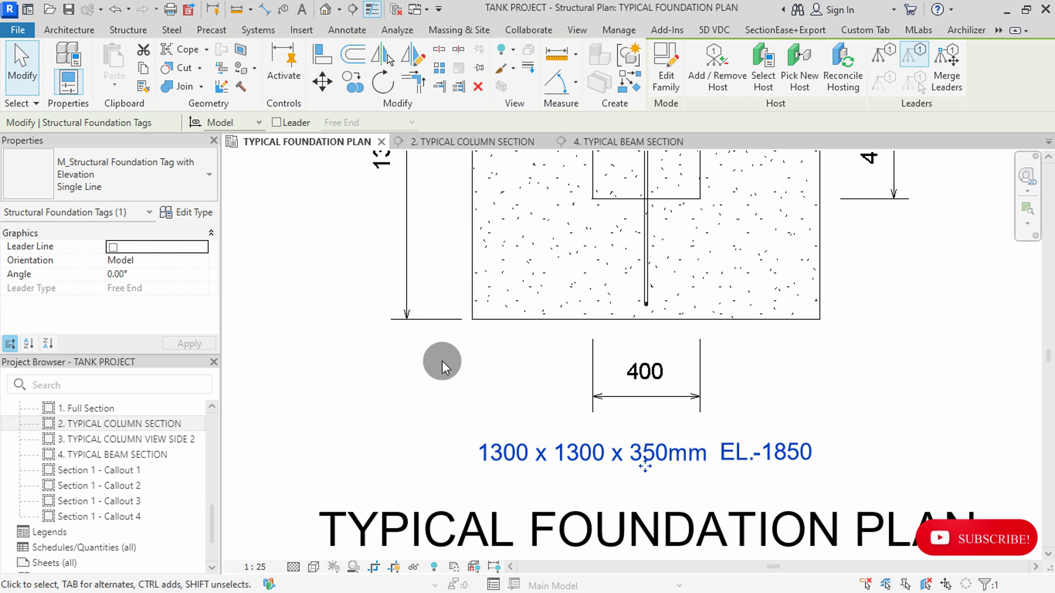
Place a 400 x 400mm tag right of the column and open its tag family for editing.
click(405, 388)
scroll(549, 398, down, 3)
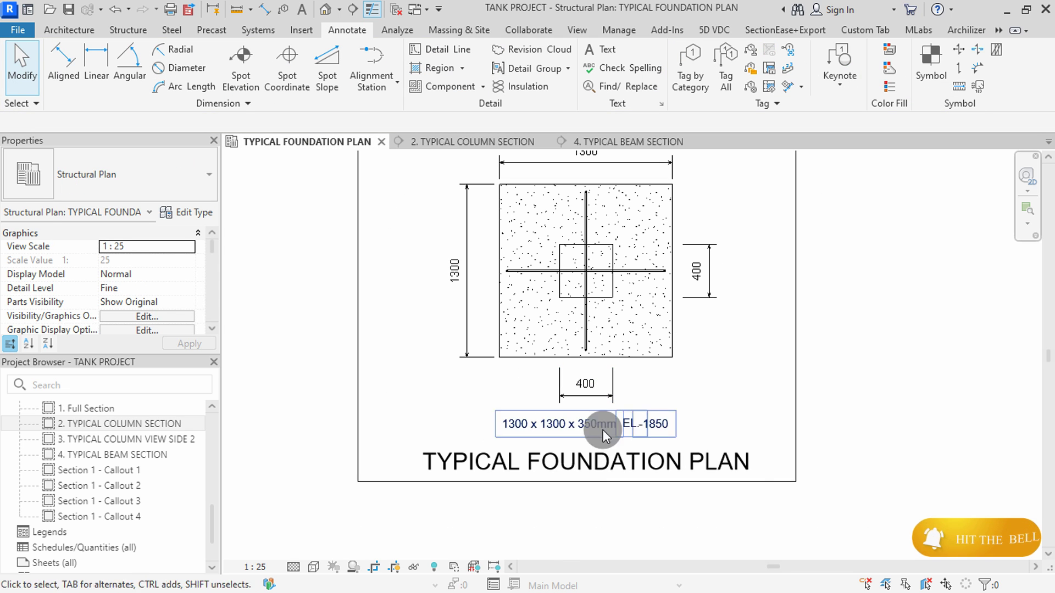
scroll(678, 318, down, 1)
scroll(680, 317, up, 1)
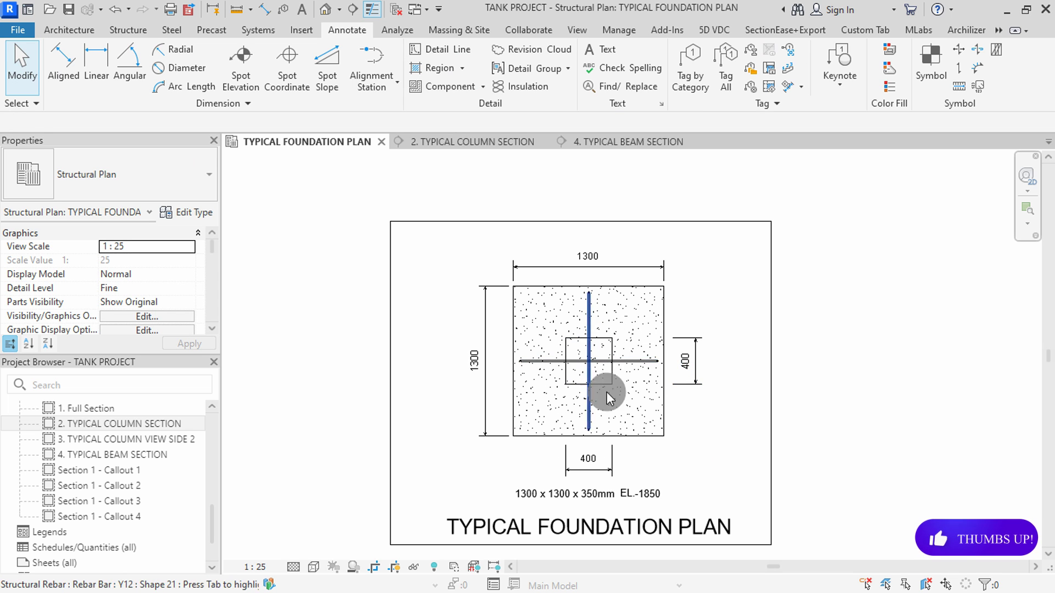
click(683, 77)
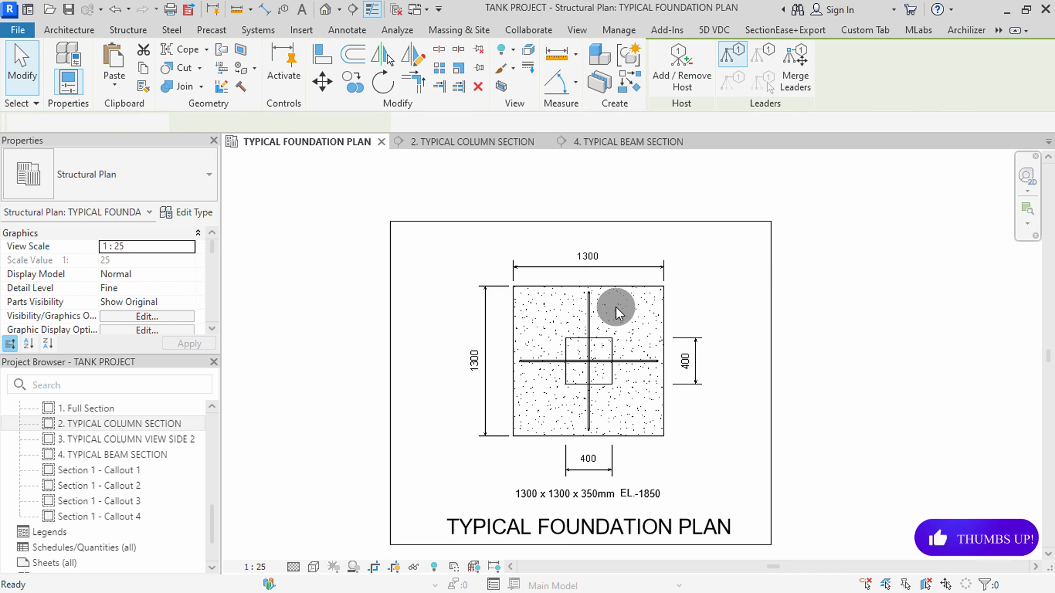
scroll(617, 332, up, 2)
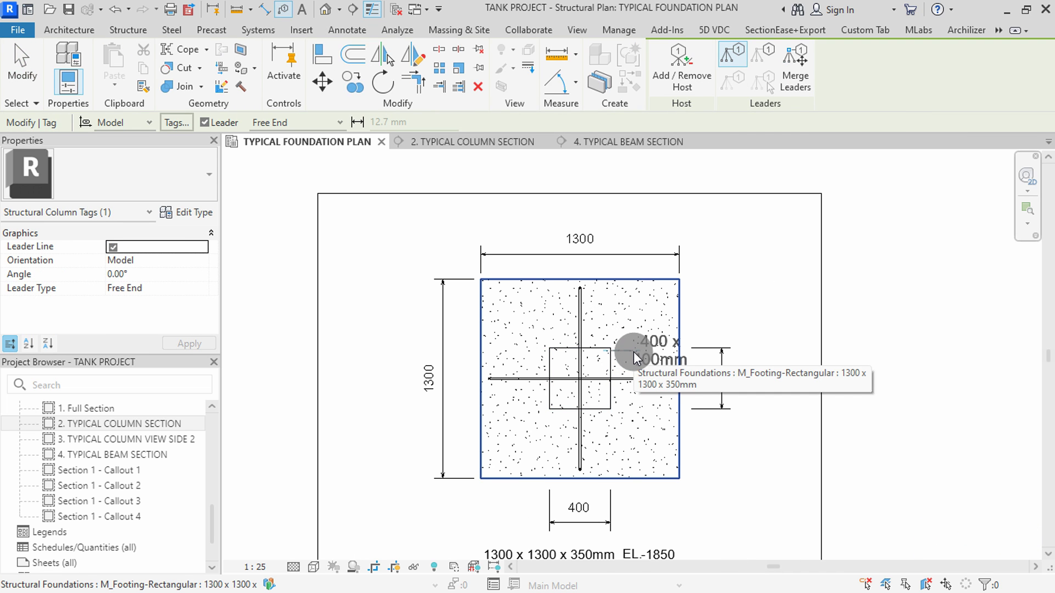
click(630, 357)
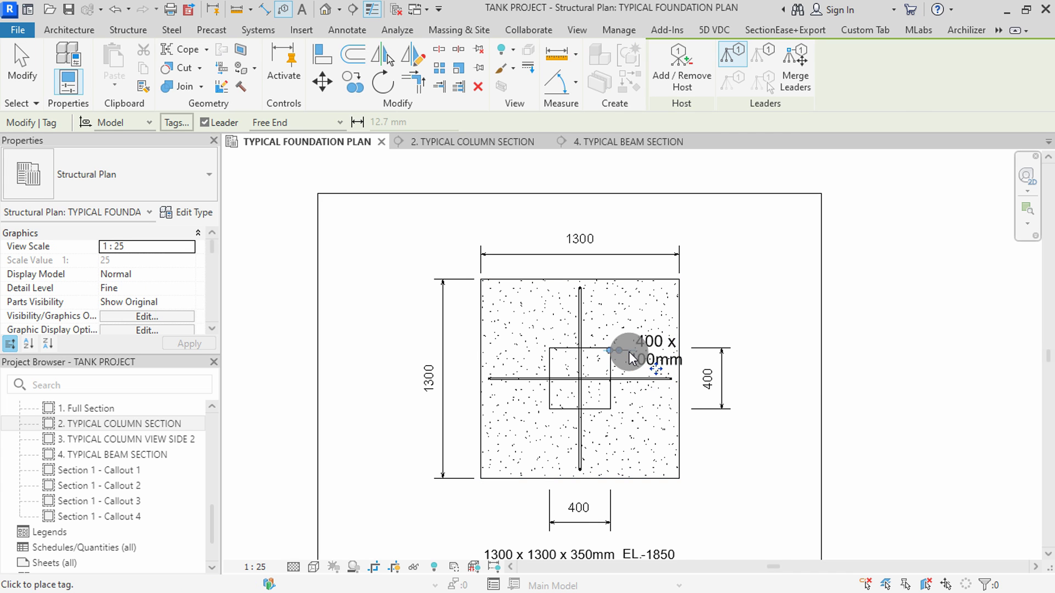
key(Escape)
key(Escape)
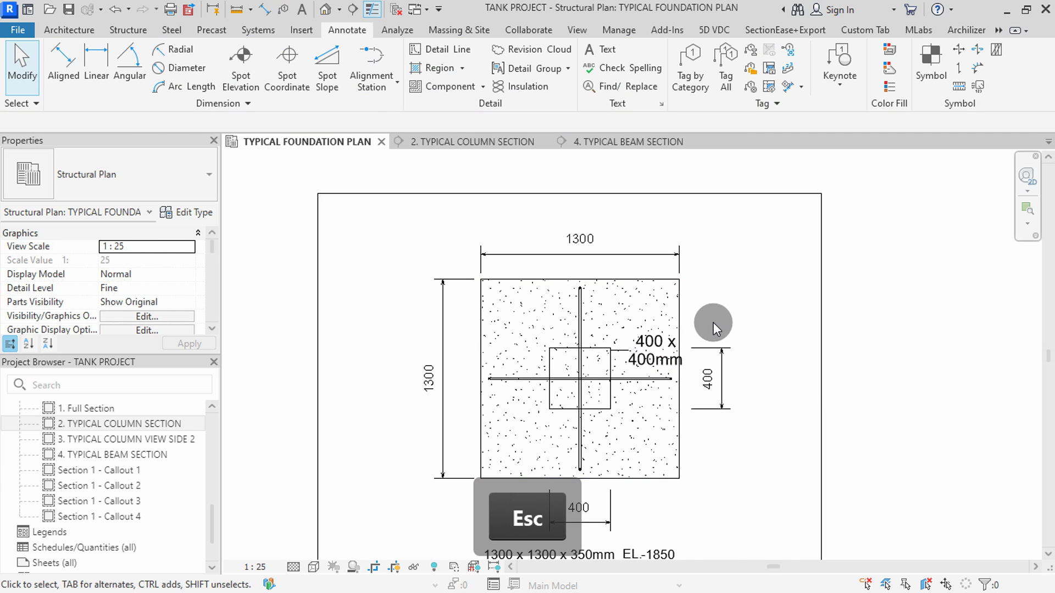
click(653, 347)
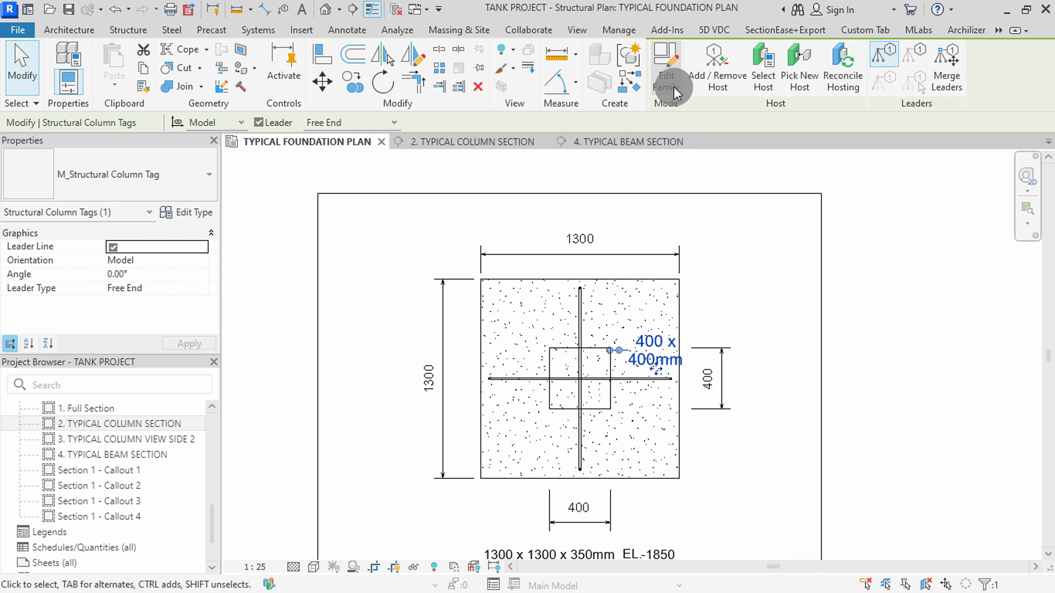
click(673, 88)
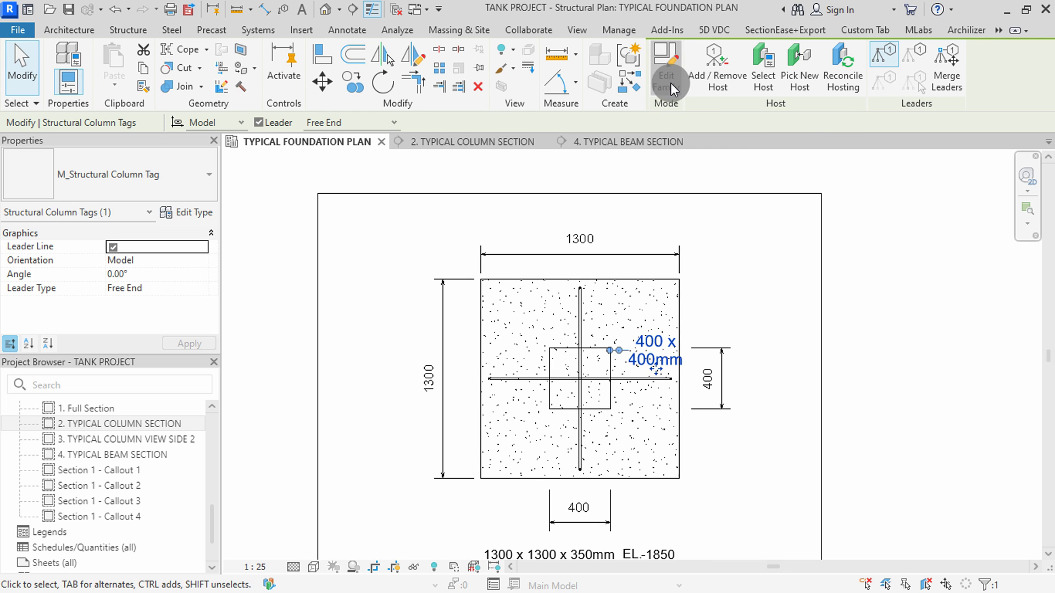
Duplicate the Type Name label's 3mm type as a new 2.5mm type and begin entering its text size.
click(571, 325)
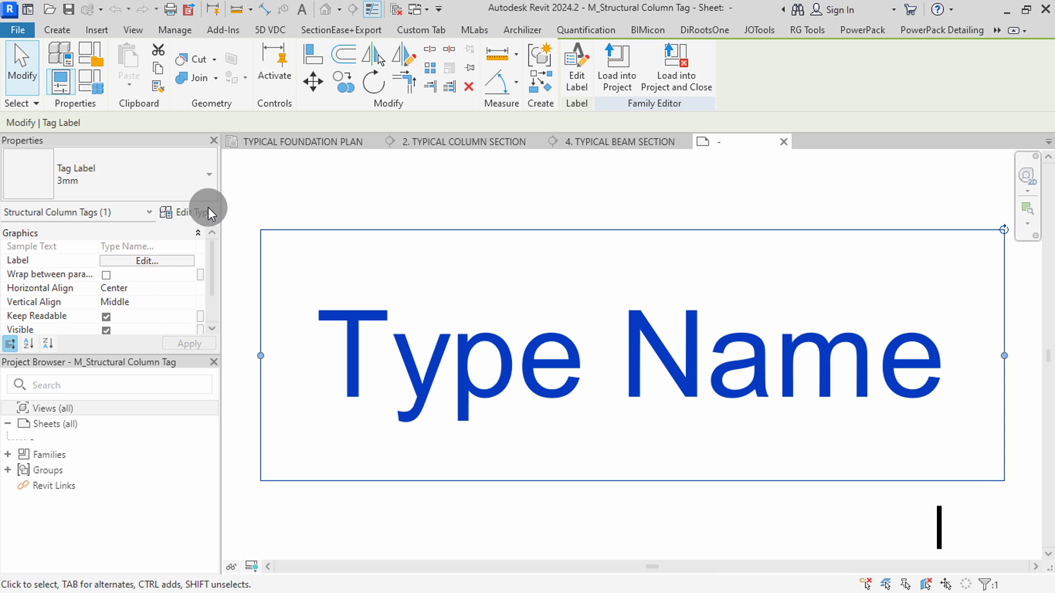
click(205, 211)
click(416, 155)
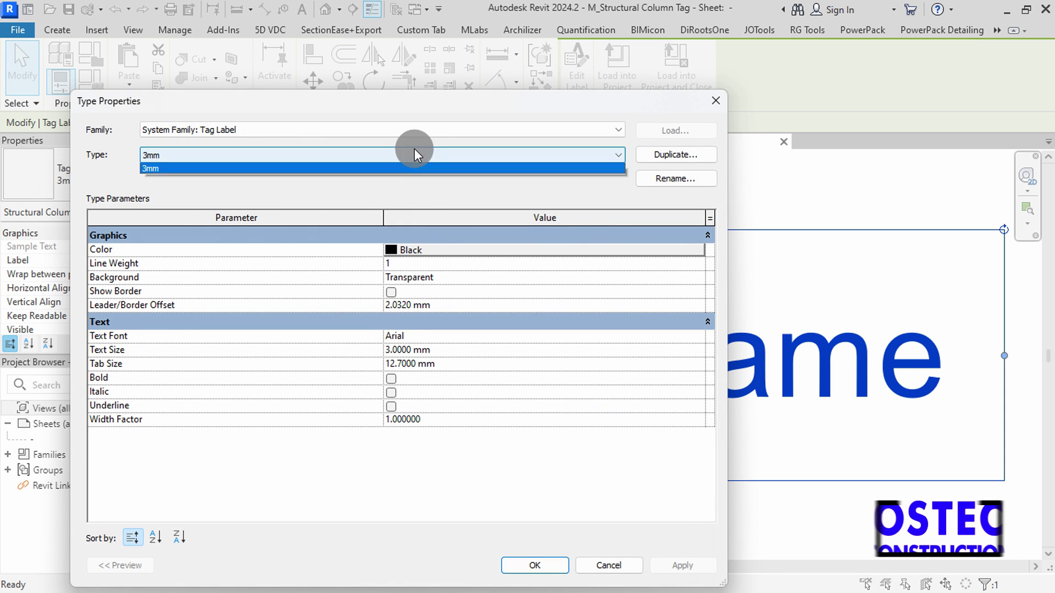
click(416, 155)
click(651, 157)
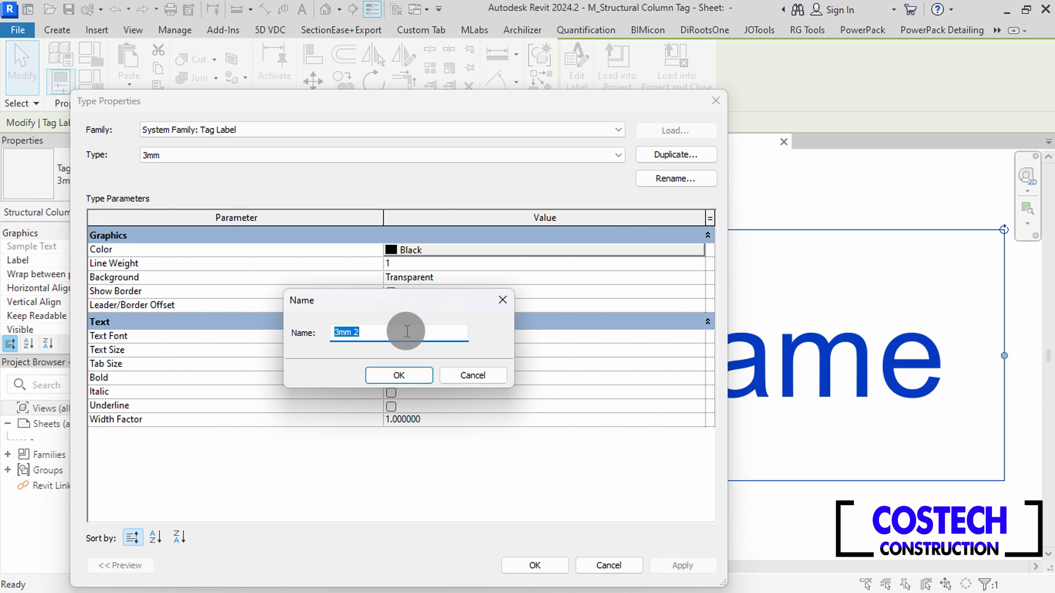
key(Caps_Lock)
text(2.)
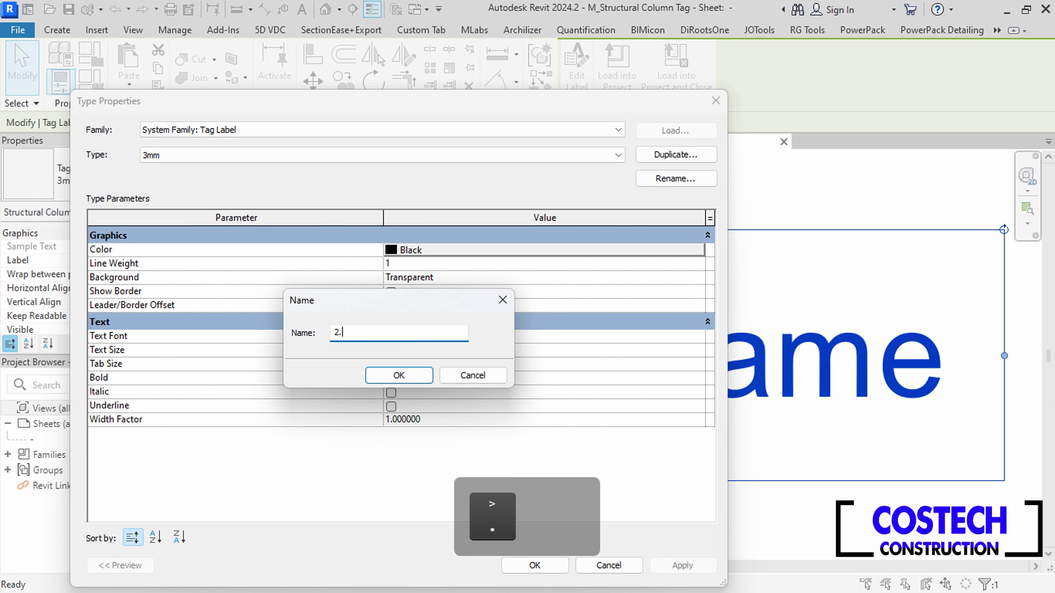
text(5mm)
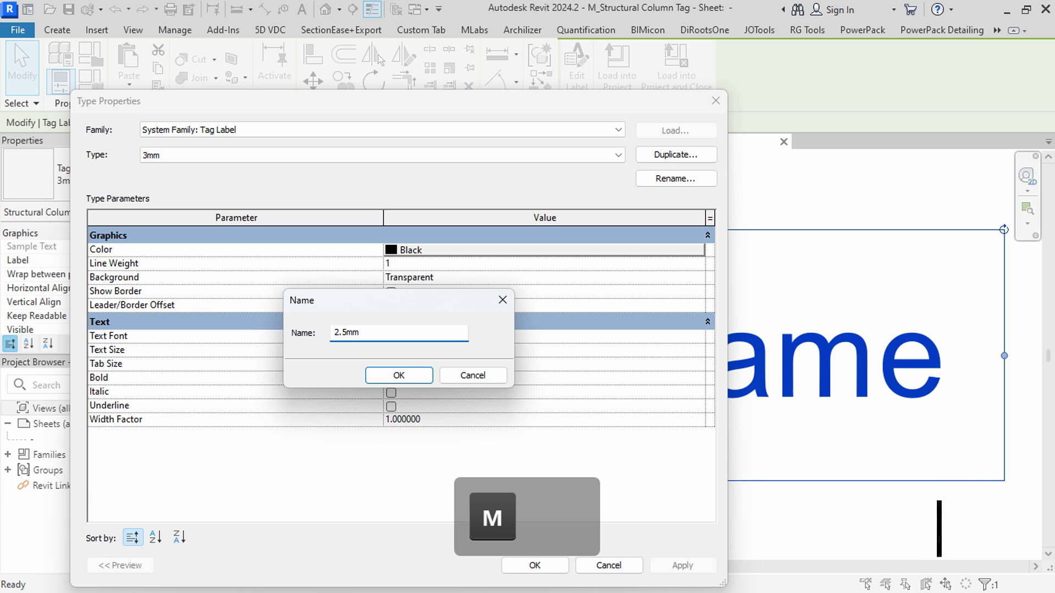
key(Return)
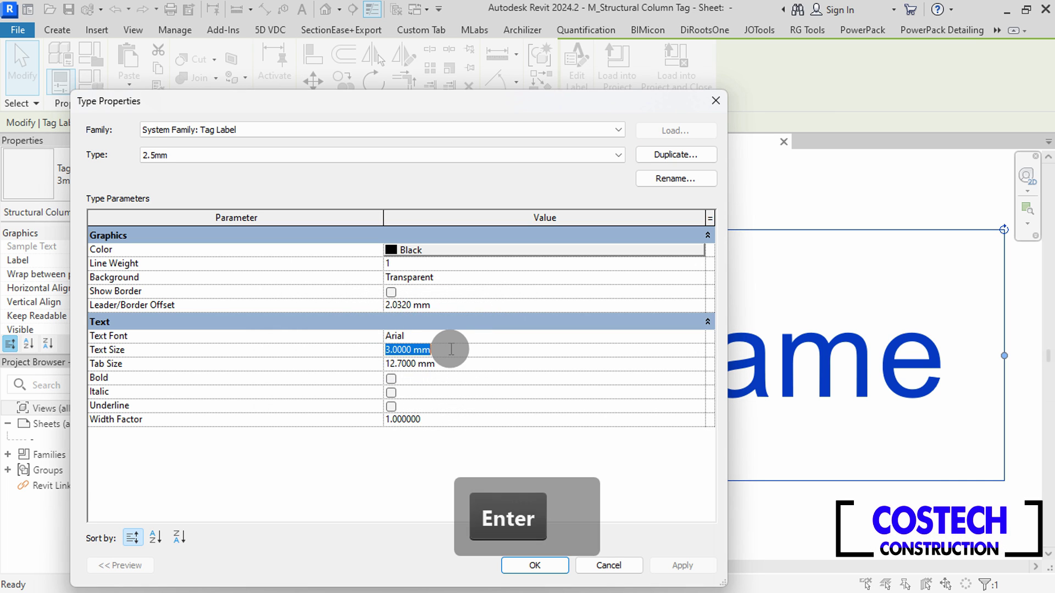
text(2)
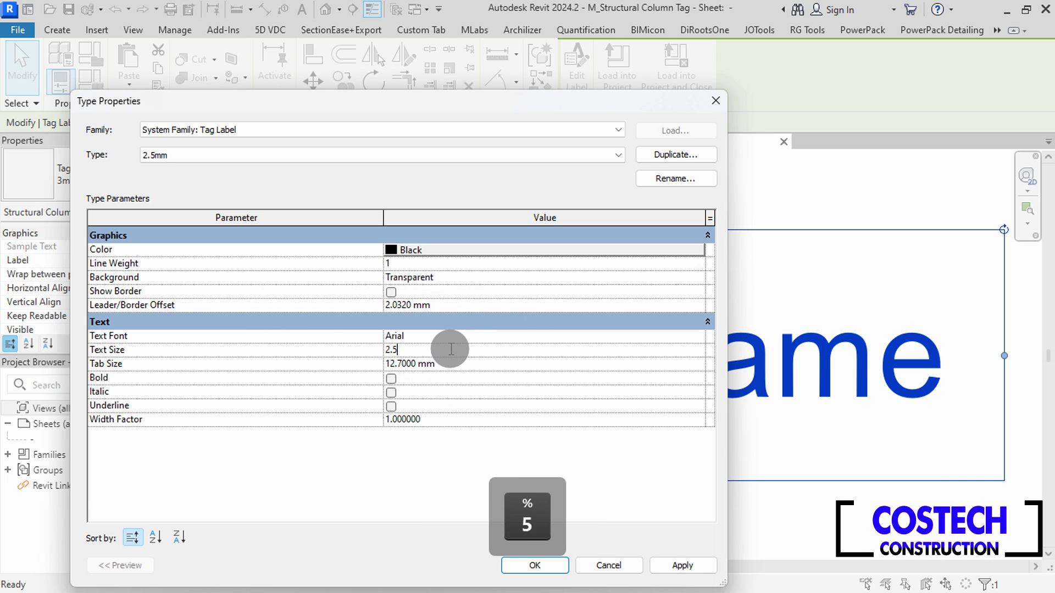
Apply the 2.5 text size, then replace the label's Type Name parameter with Mark.
click(531, 565)
click(619, 232)
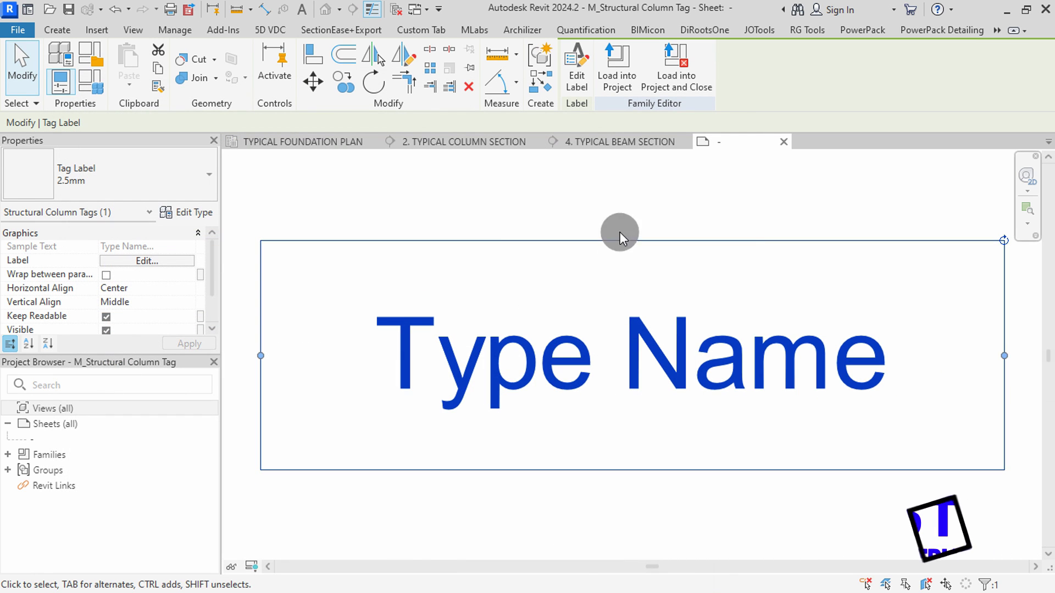
click(575, 79)
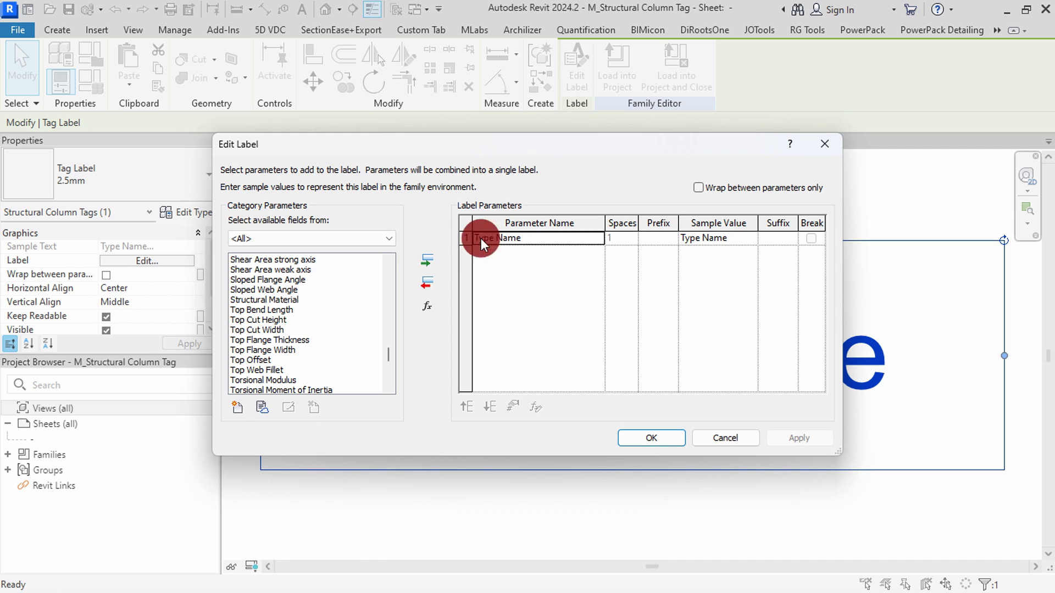
click(428, 284)
scroll(313, 323, down, 3)
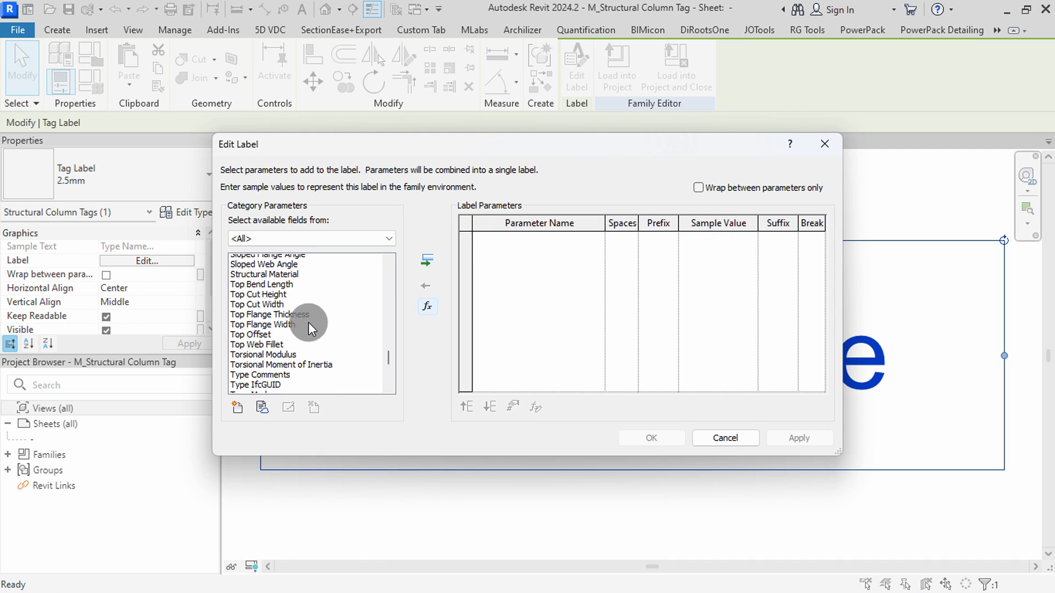
scroll(312, 325, up, 3)
scroll(311, 328, up, 10)
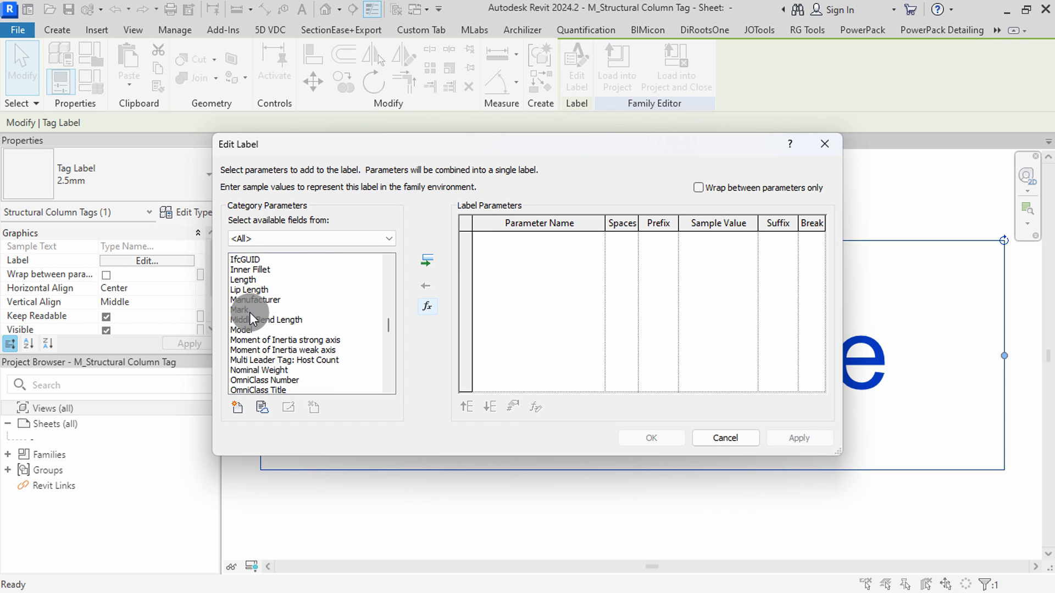
click(416, 261)
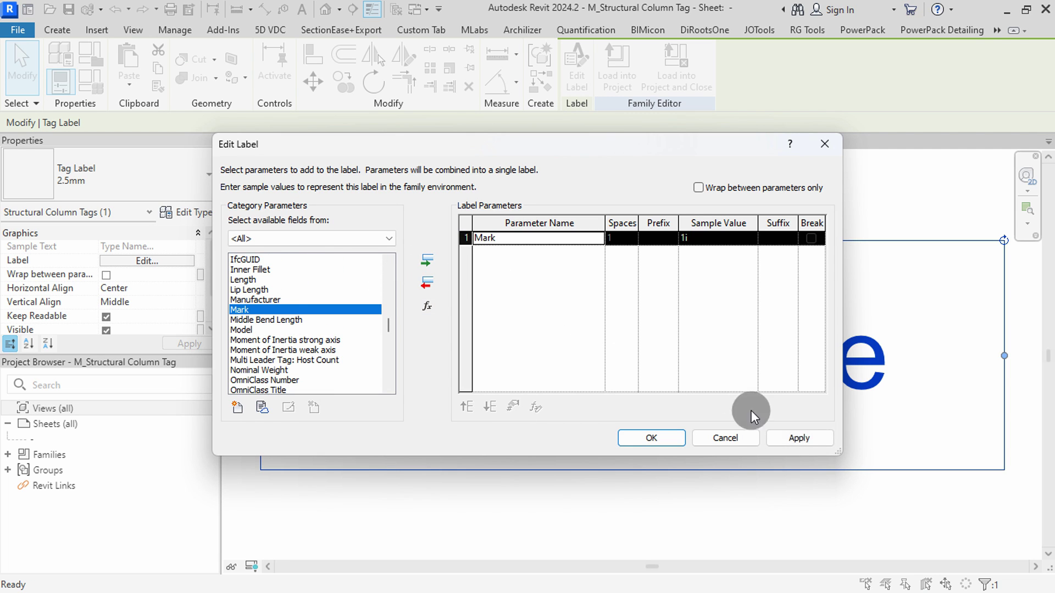
click(662, 443)
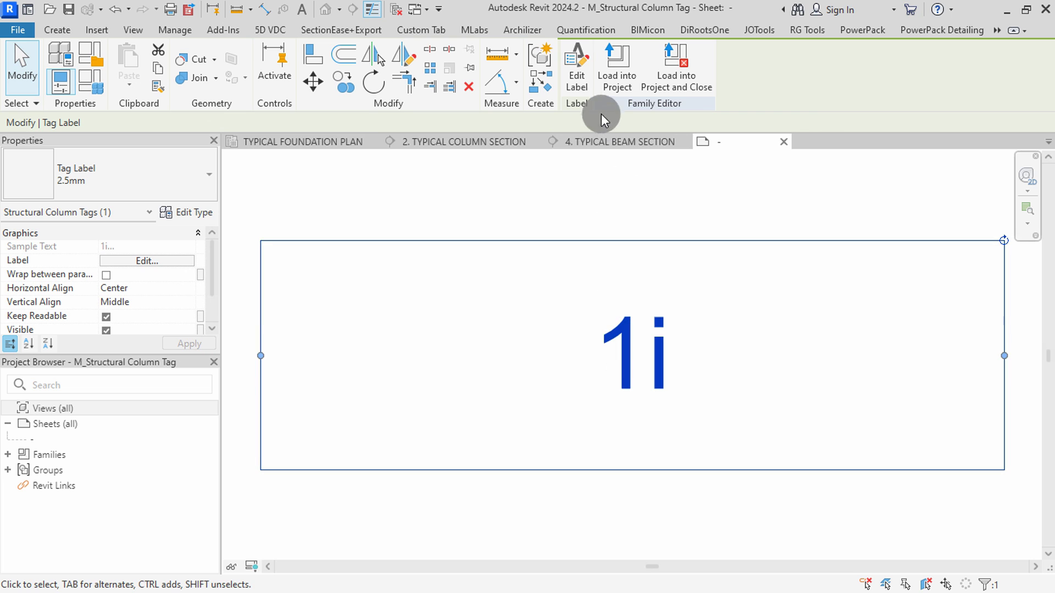
Save the edited column tag family and reload it, overwriting the existing version and parameter values.
click(688, 69)
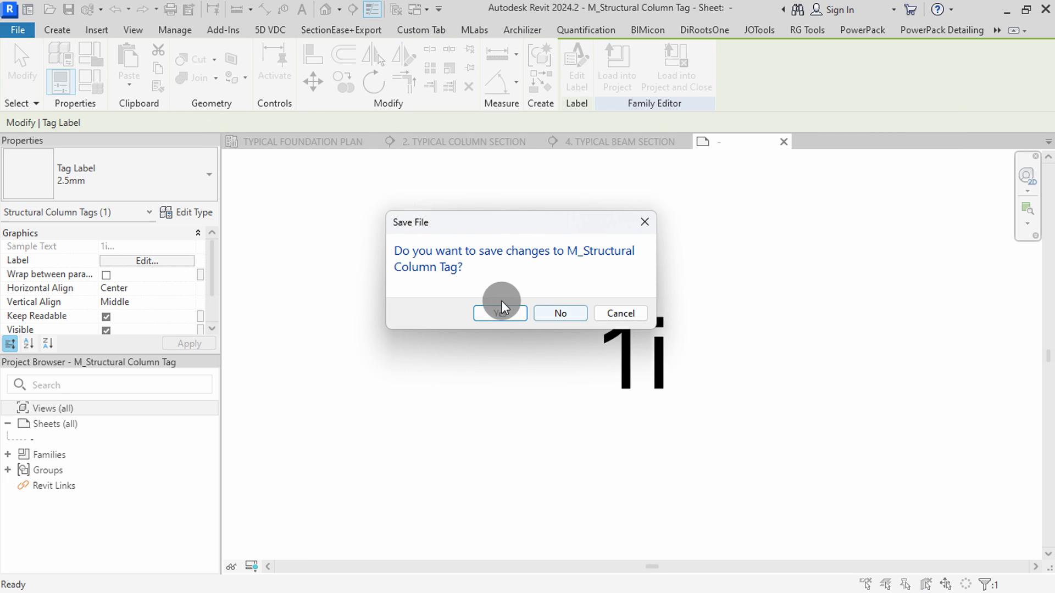
click(487, 317)
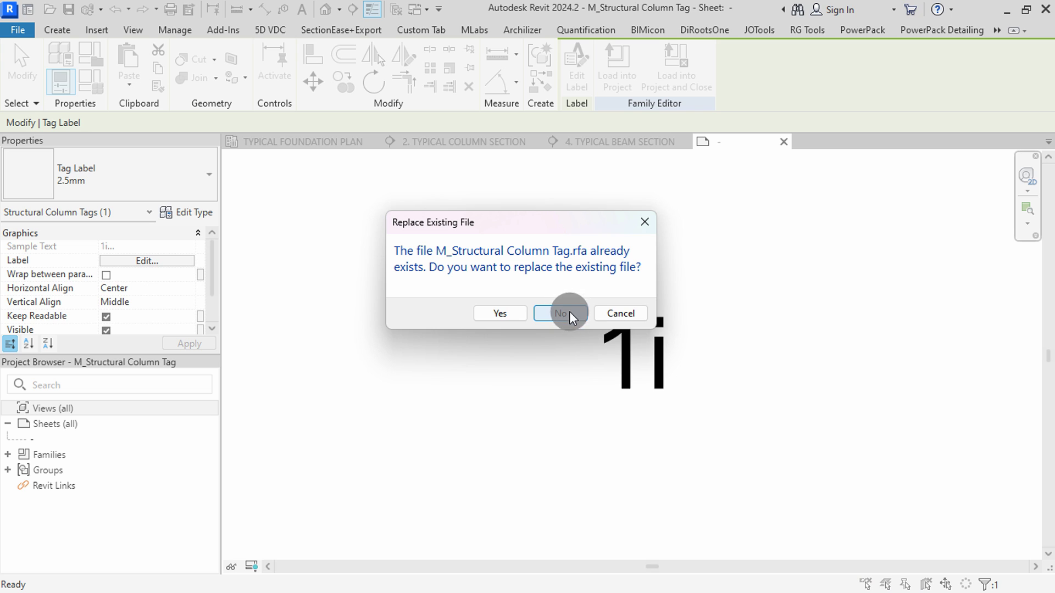
click(501, 313)
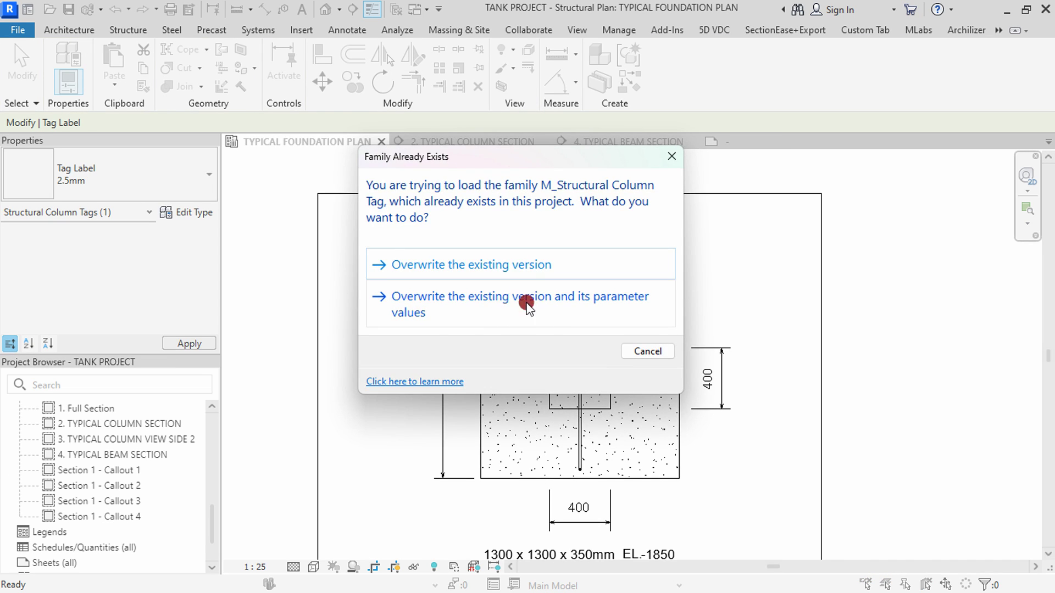
click(527, 304)
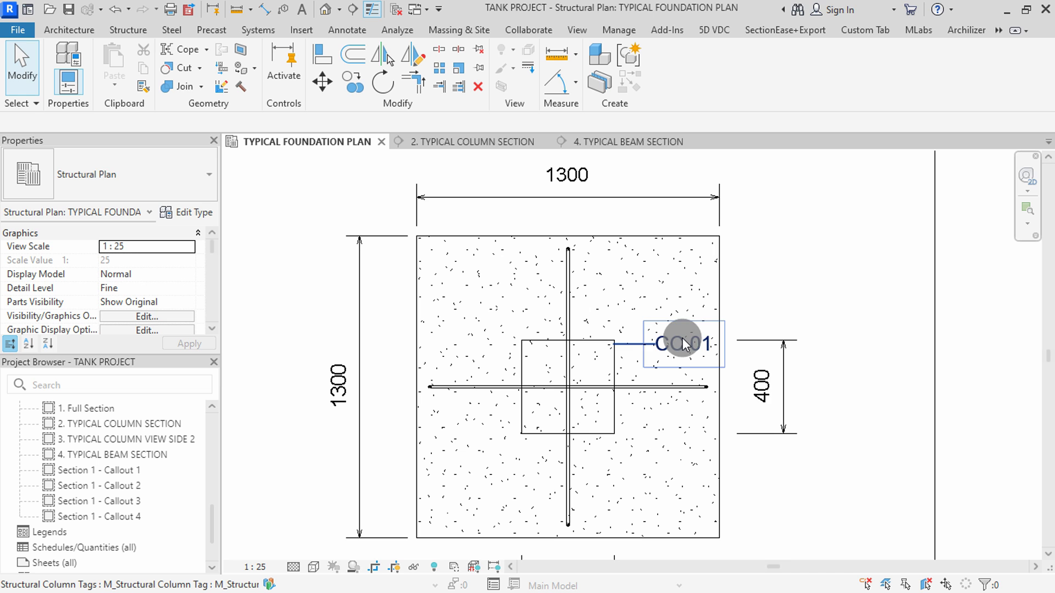
Check the column's Mark value in Properties.
click(591, 339)
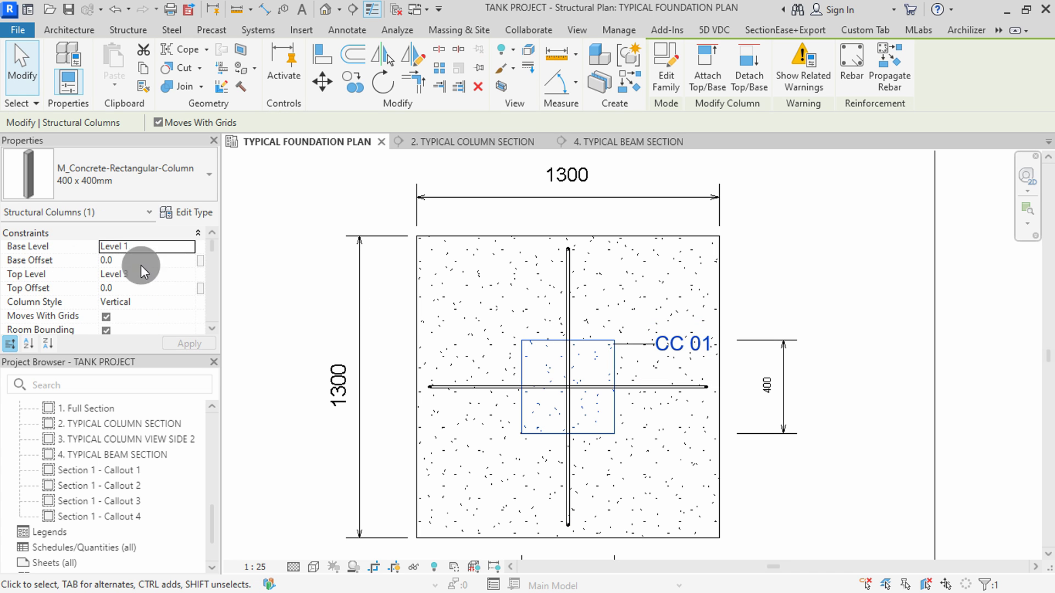
scroll(74, 275, down, 10)
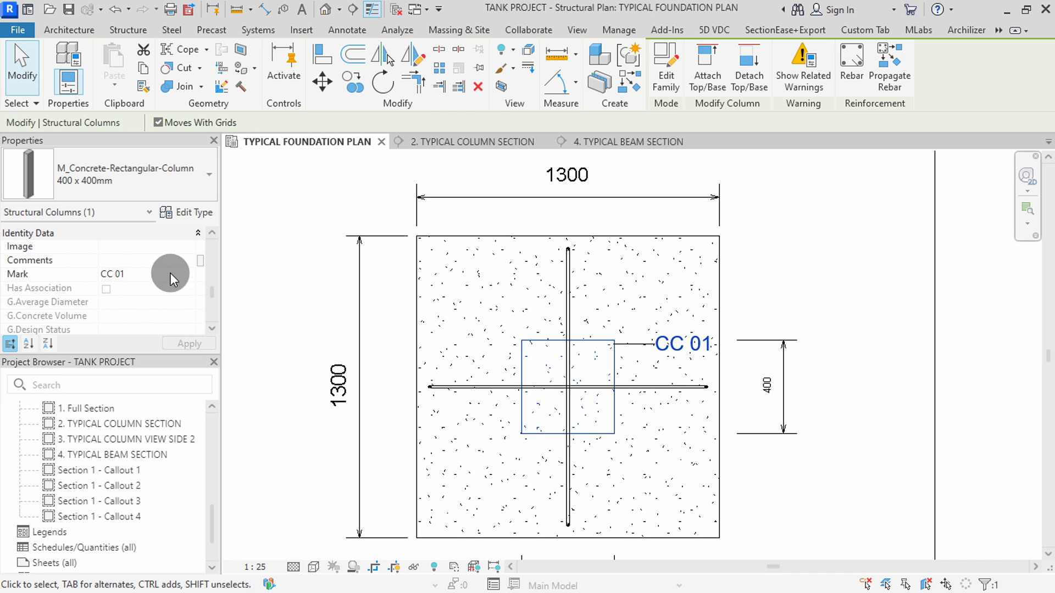
scroll(669, 275, down, 2)
click(919, 310)
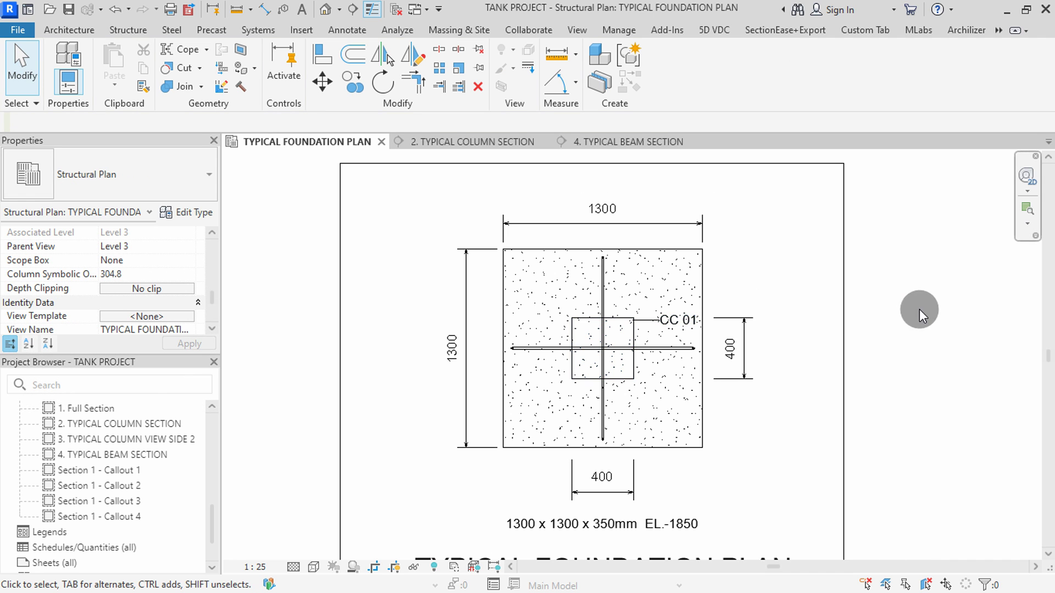
scroll(660, 320, up, 2)
Move the CC 01 tag inside the column square and remove its leader.
click(679, 316)
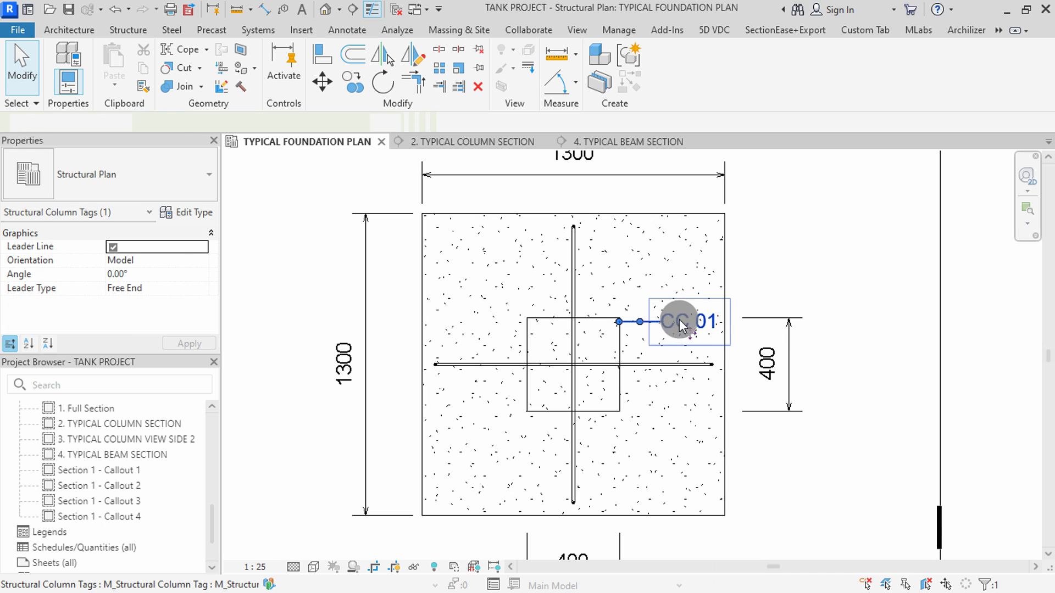
scroll(669, 344, up, 2)
scroll(671, 306, up, 2)
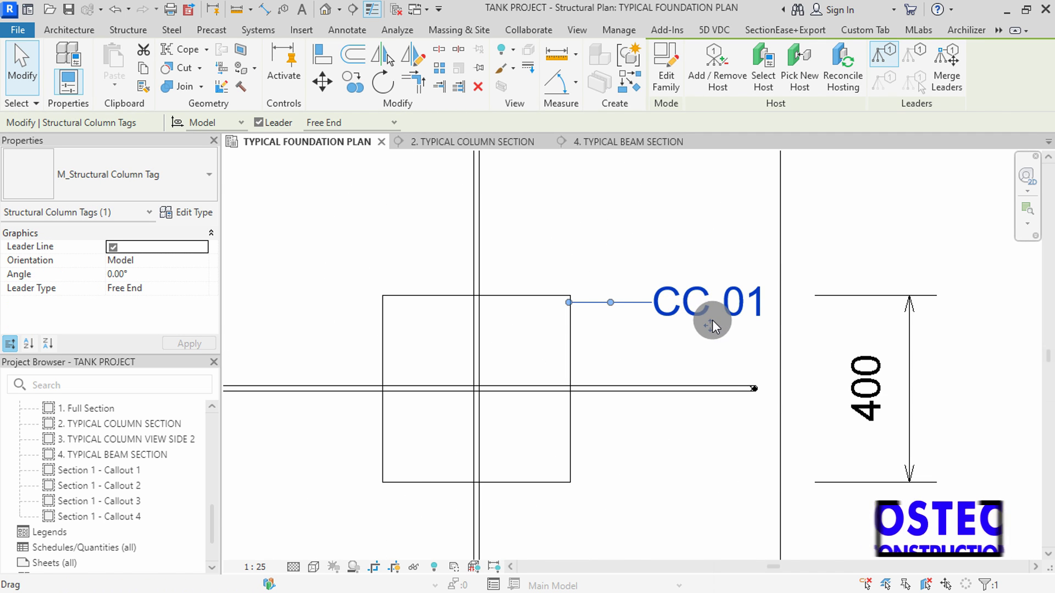
ctrl+drag(710, 327, 471, 362)
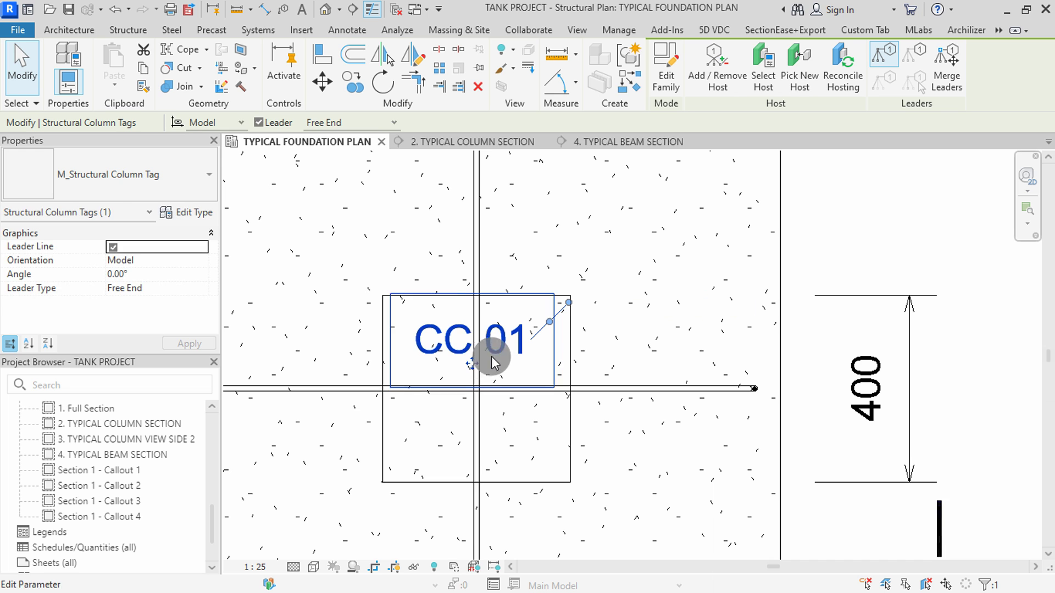
click(258, 123)
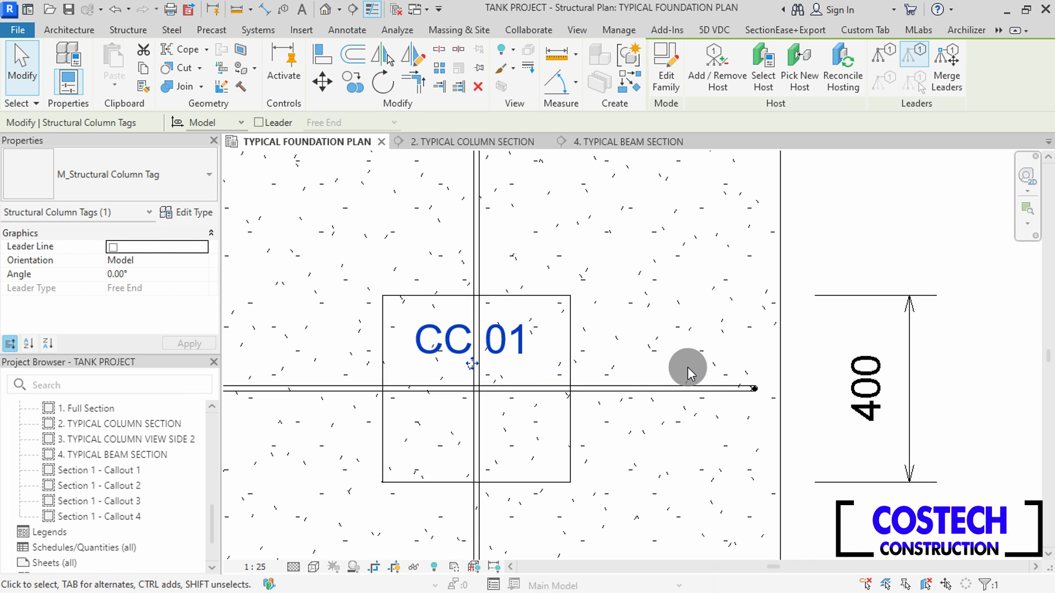
key(Escape)
scroll(688, 367, down, 4)
scroll(678, 355, down, 1)
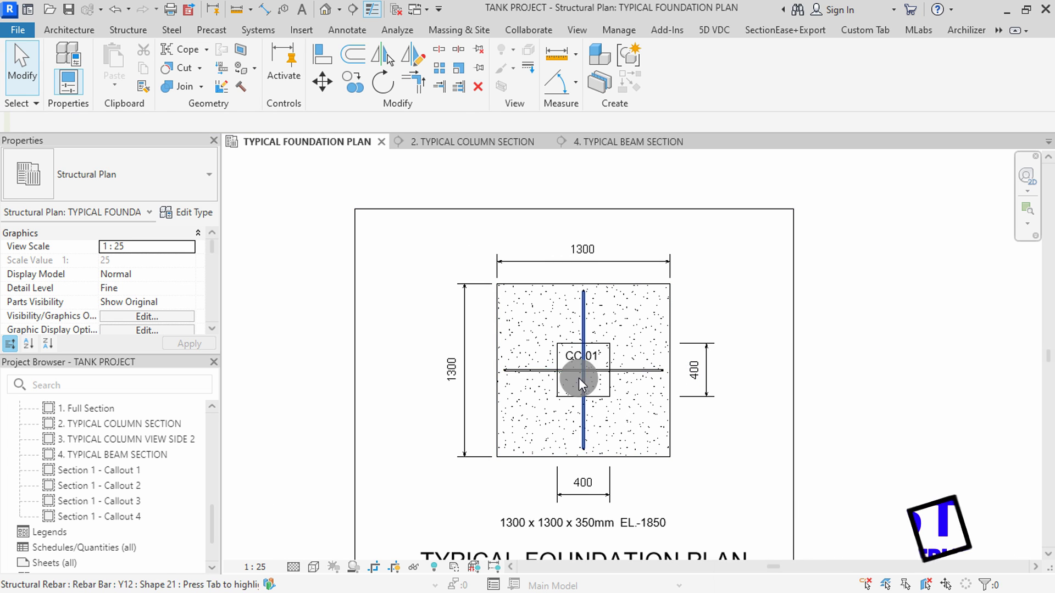
scroll(494, 361, down, 1)
Tag the vertical footing bar with a horizontal 9 -Y12 - 3 rebar tag placed to its right.
key(Escape)
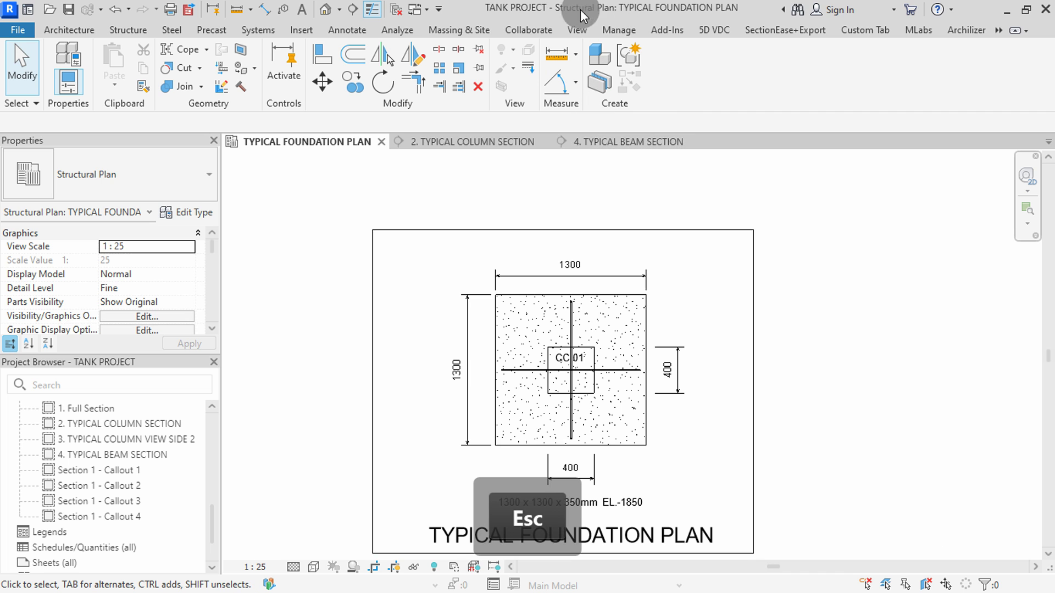
click(363, 30)
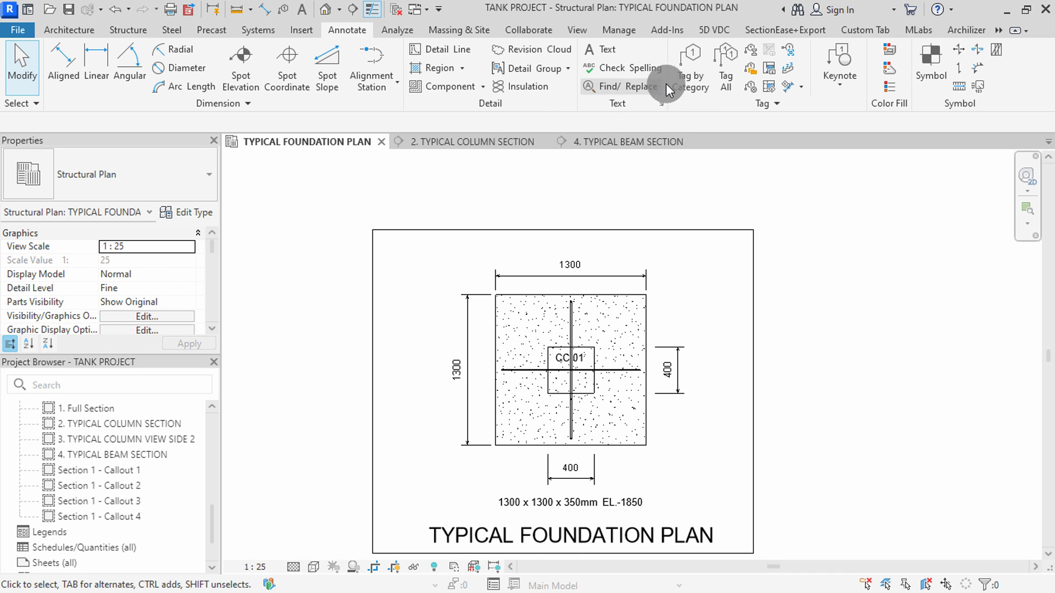
click(681, 78)
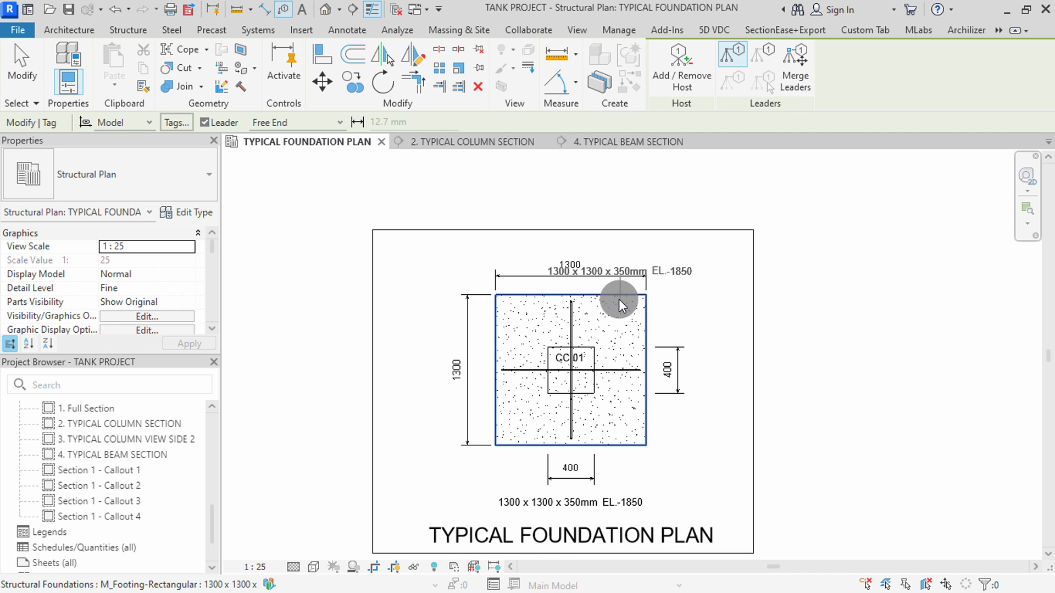
scroll(619, 297, up, 1)
click(556, 317)
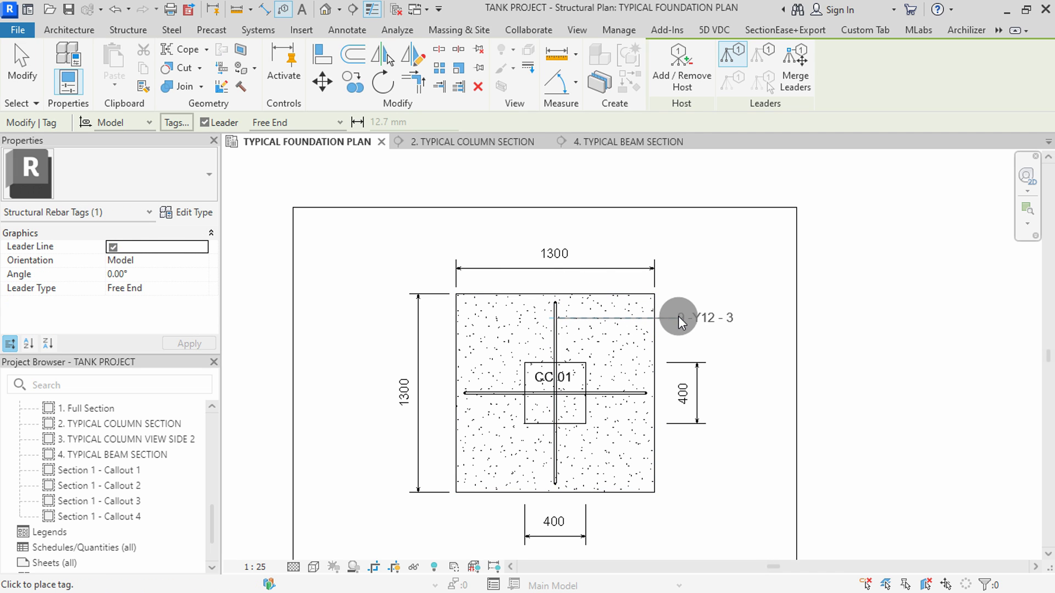
click(678, 317)
key(Escape)
key(Escape)
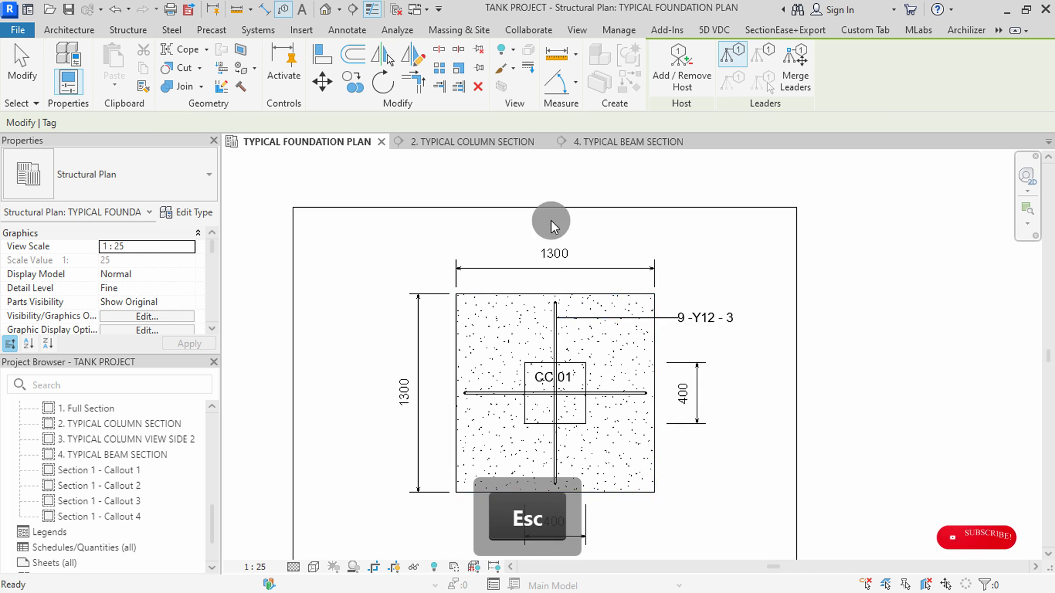
scroll(552, 220, down, 3)
click(671, 318)
Widen the crop region and hide the stray column elements in this view.
drag(671, 318, 919, 318)
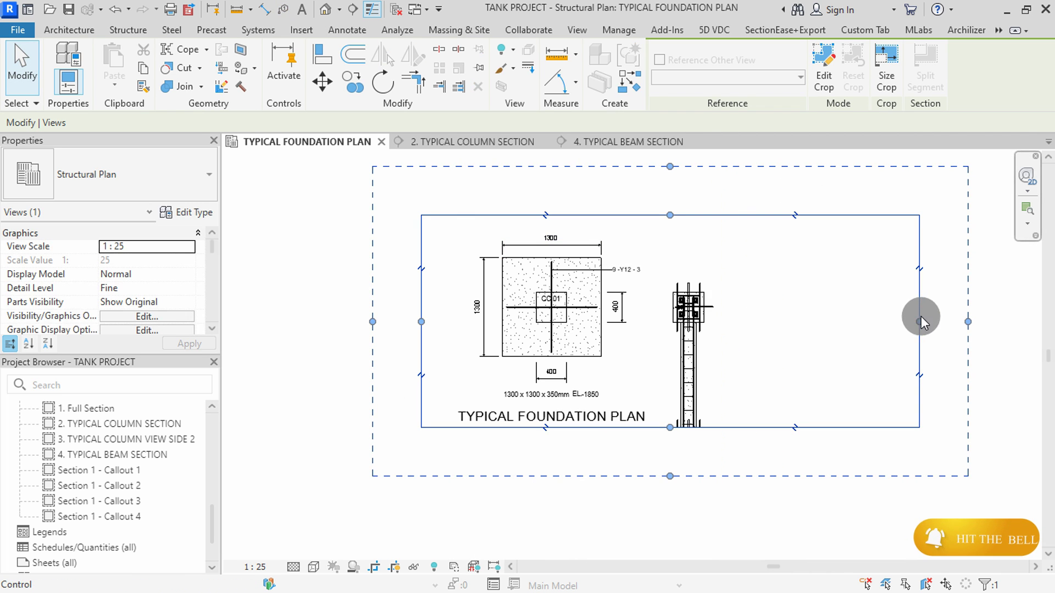
key(Escape)
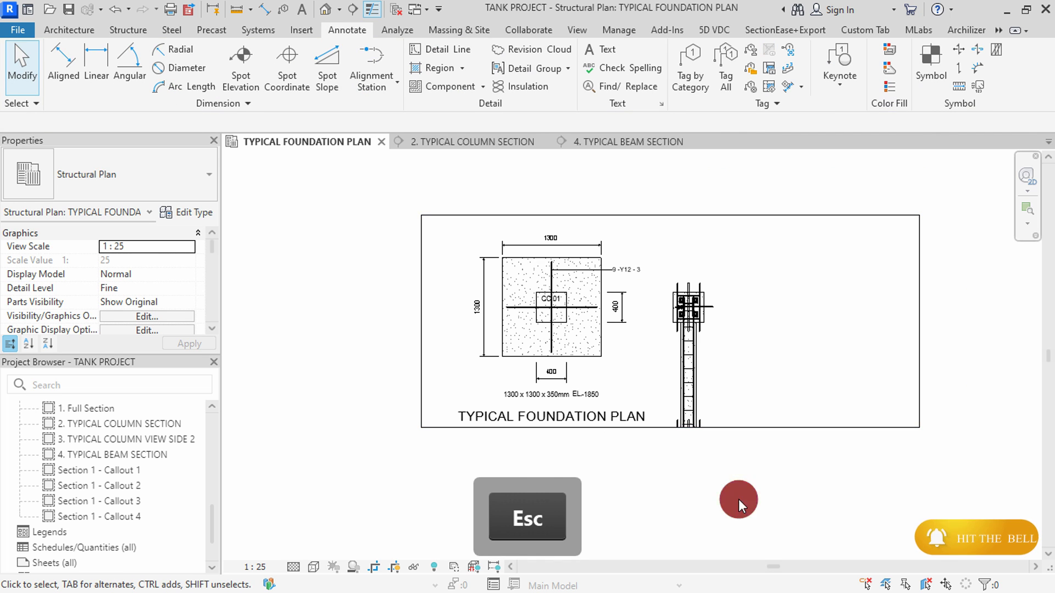
drag(666, 283, 664, 263)
shift+click(797, 215)
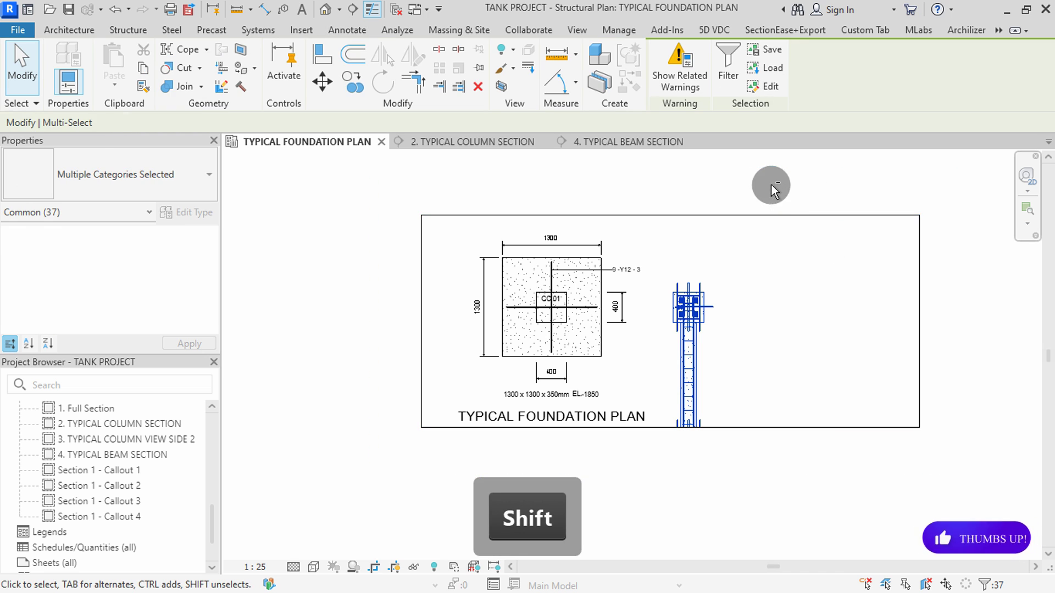
right_click(723, 256)
mouse_move(846, 233)
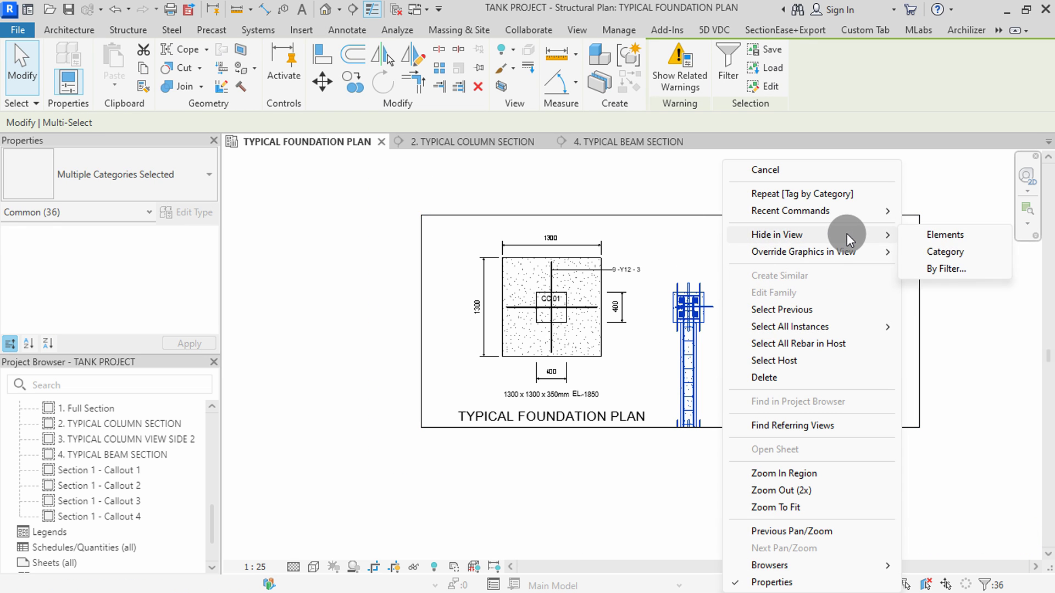
click(923, 234)
Narrow the crop region back so it frames only the footing plan.
click(921, 308)
drag(920, 315, 732, 359)
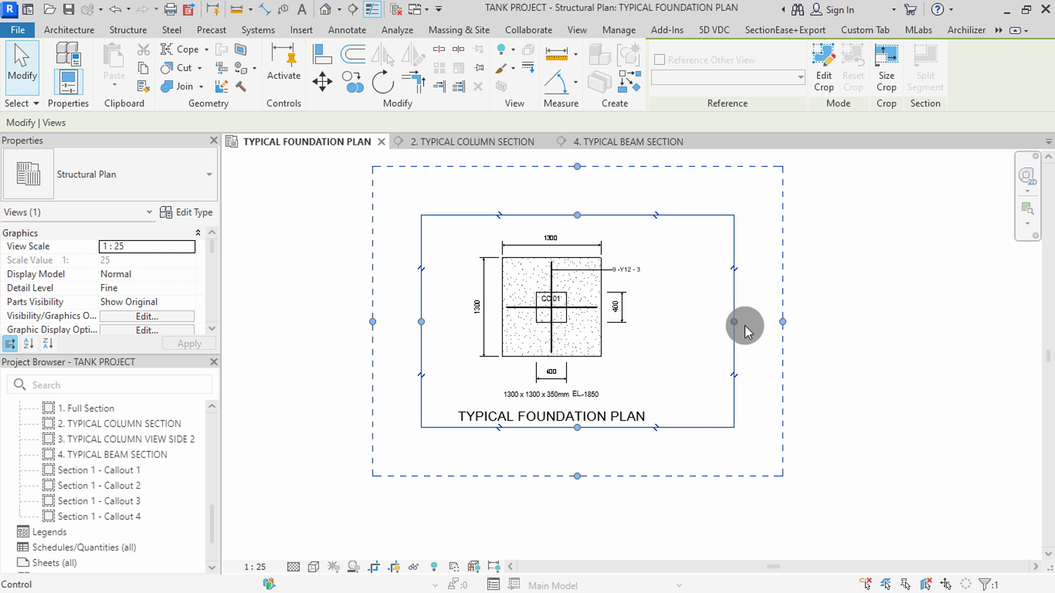
click(909, 260)
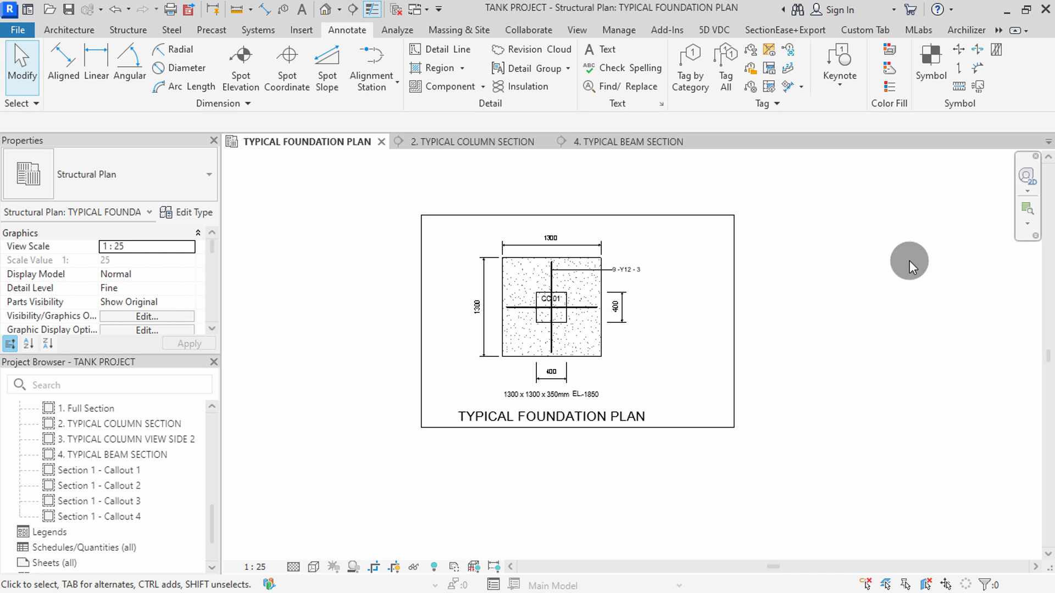
Open the footing rebar tag's family for editing.
scroll(648, 300, up, 3)
scroll(548, 252, up, 2)
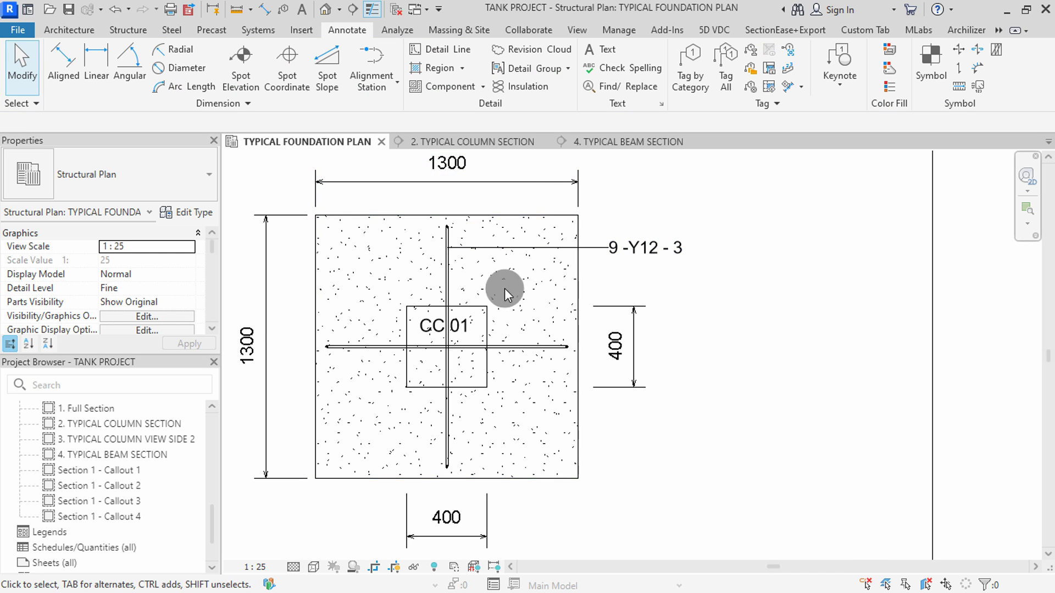
click(641, 250)
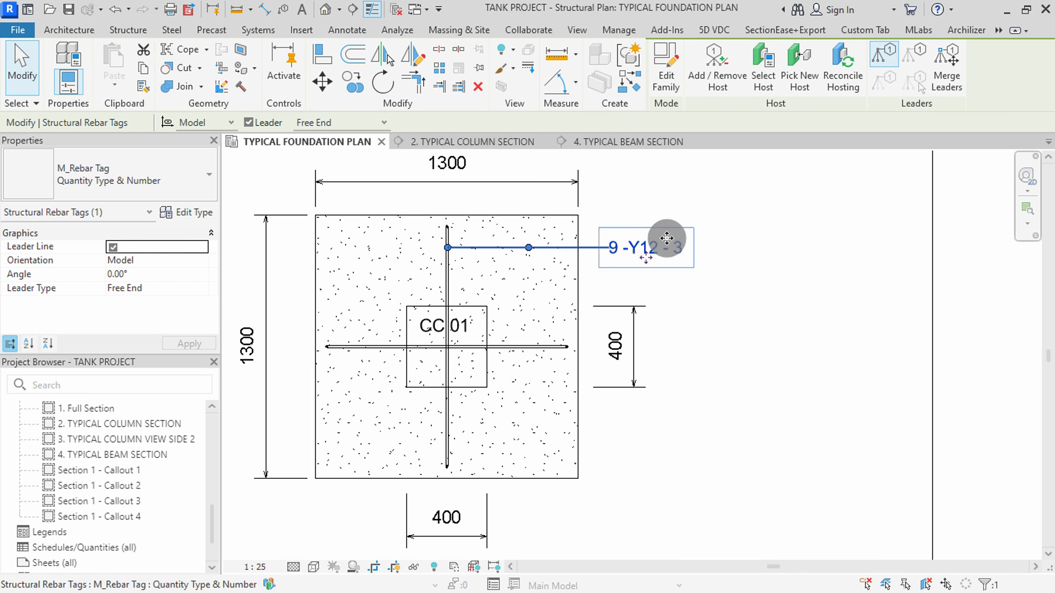
click(674, 74)
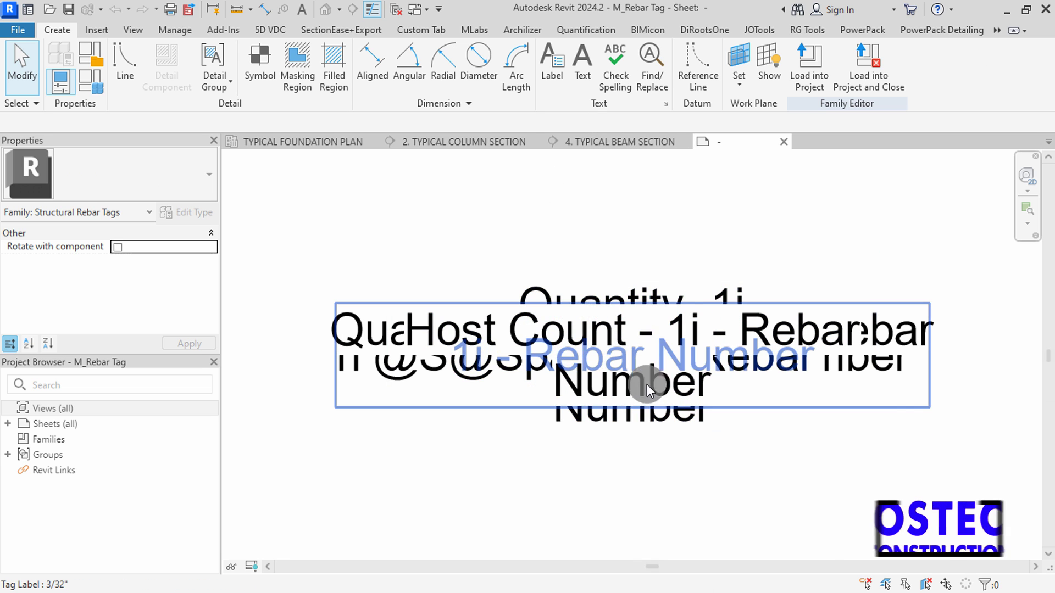
click(605, 328)
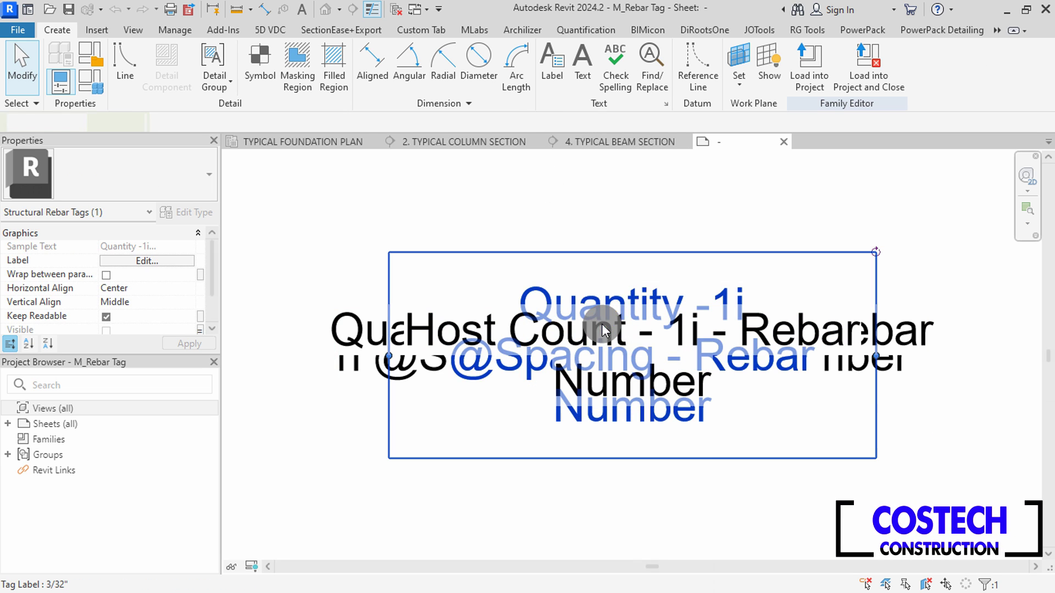
key(Delete)
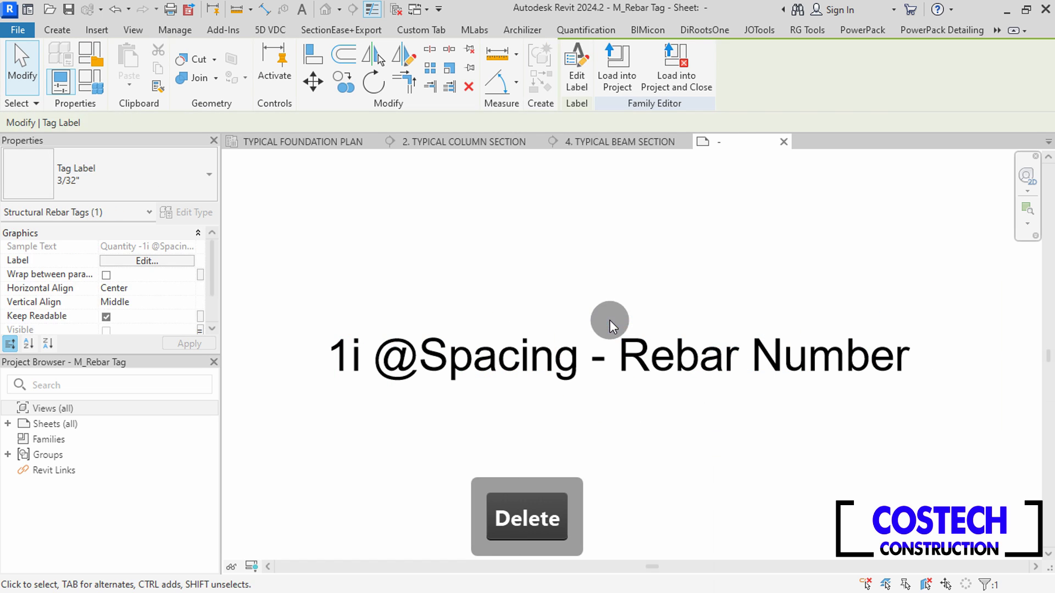
click(595, 343)
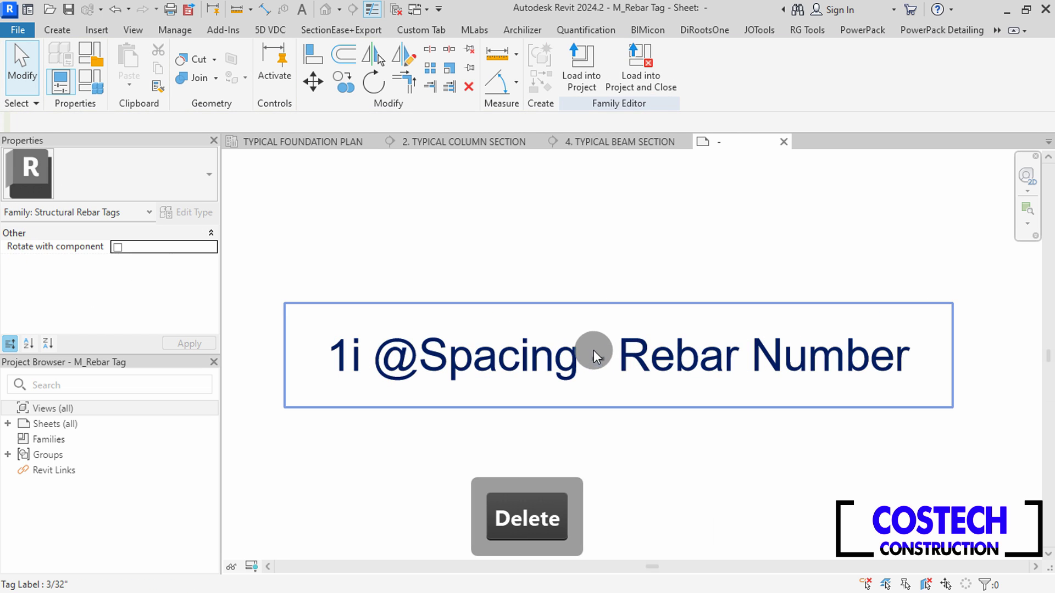
click(593, 351)
key(Delete)
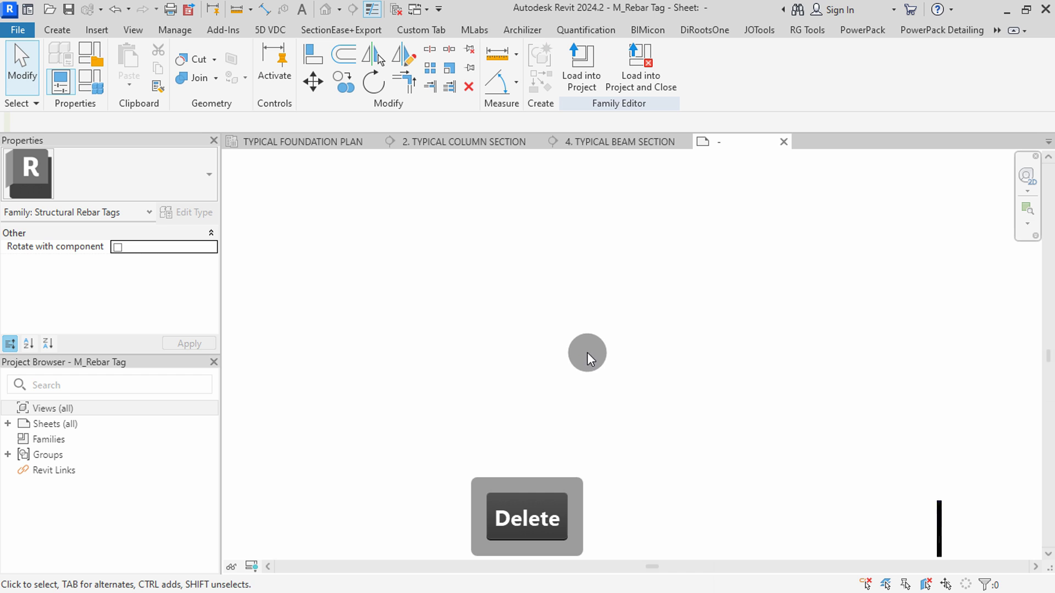
key(ctrl+z)
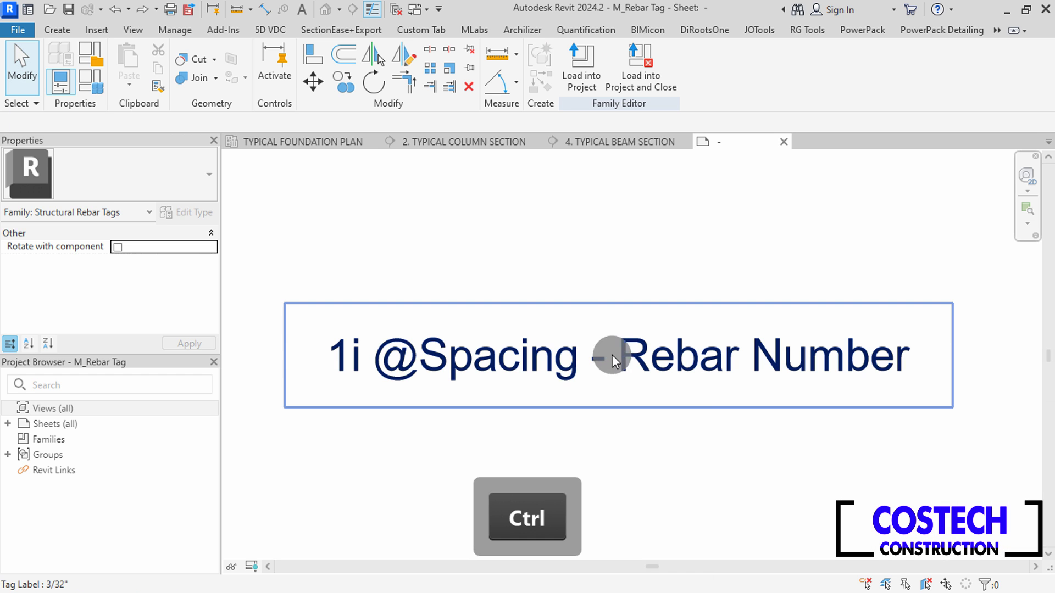
click(574, 347)
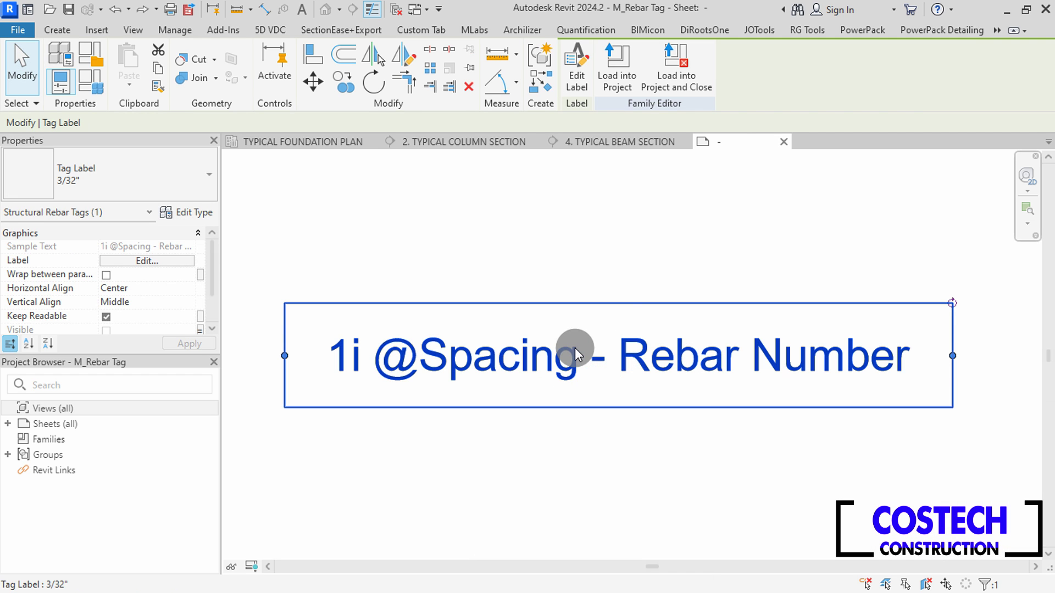
Remove Type Name, Spacing and Rebar Number from the tag label's parameters.
click(576, 70)
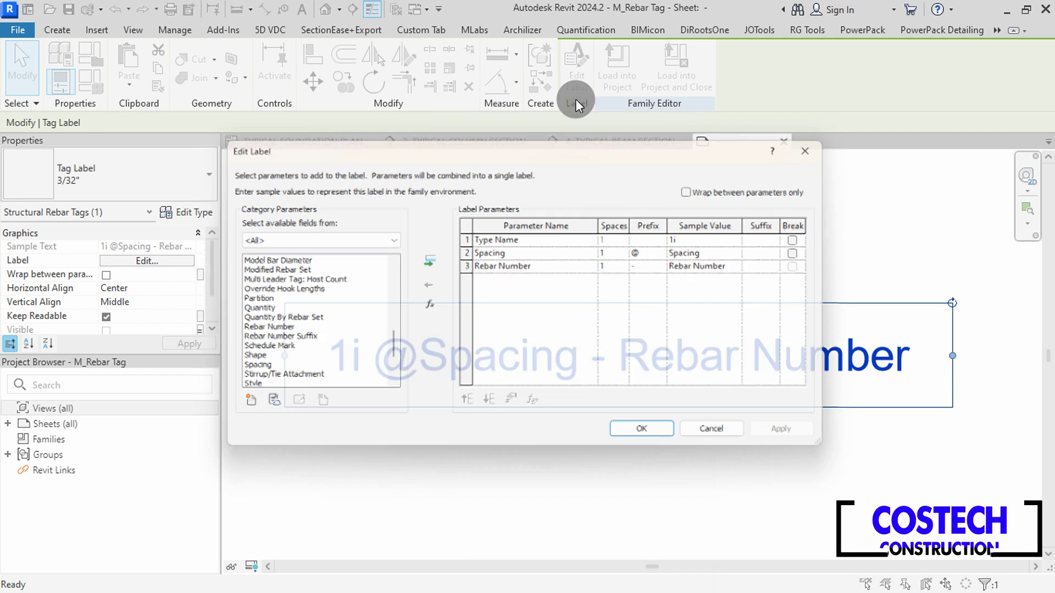
click(539, 239)
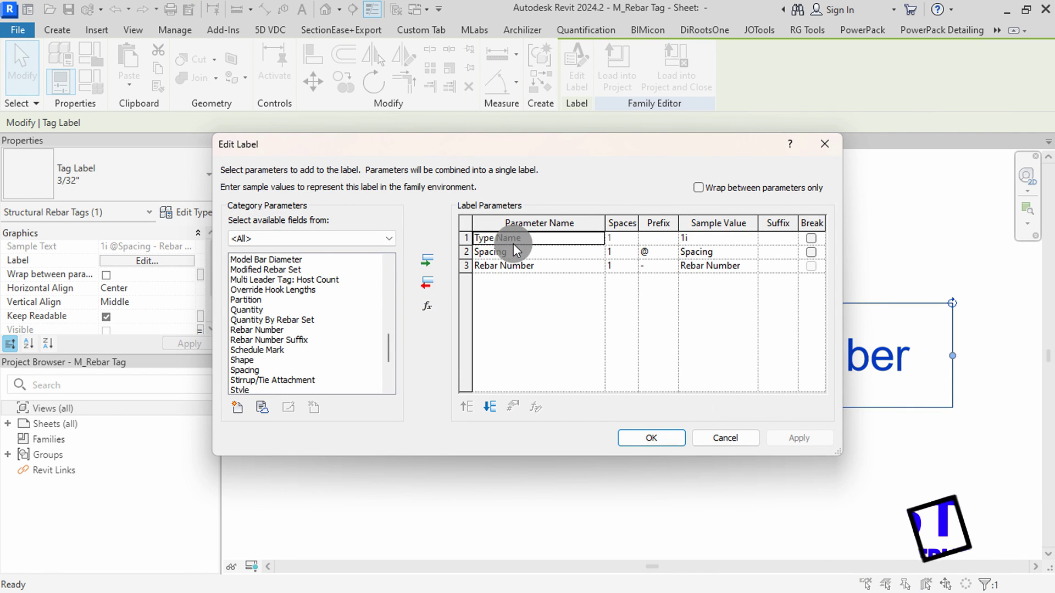
click(429, 284)
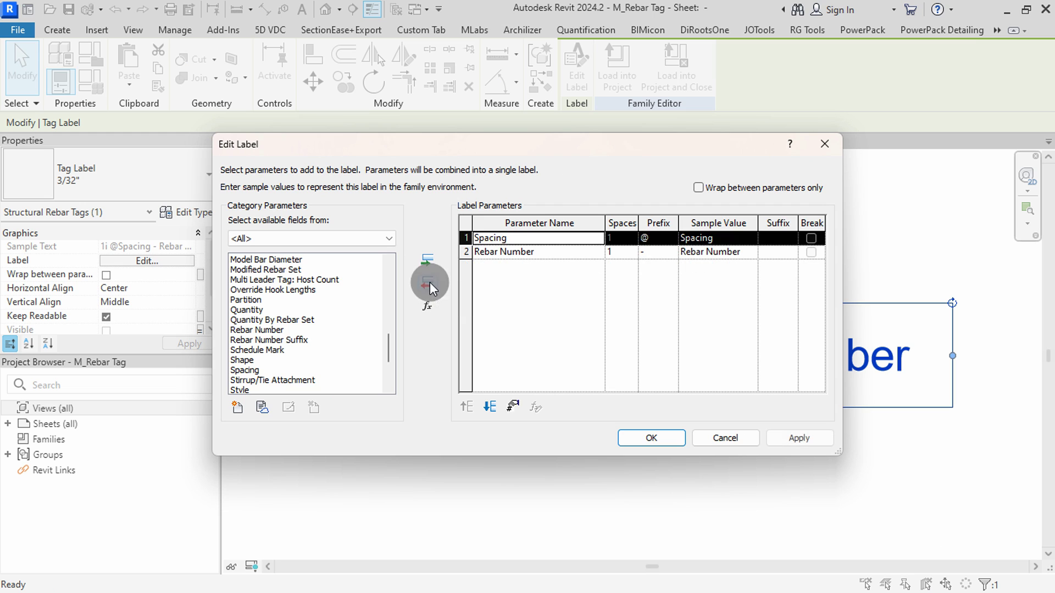
click(429, 284)
click(429, 284)
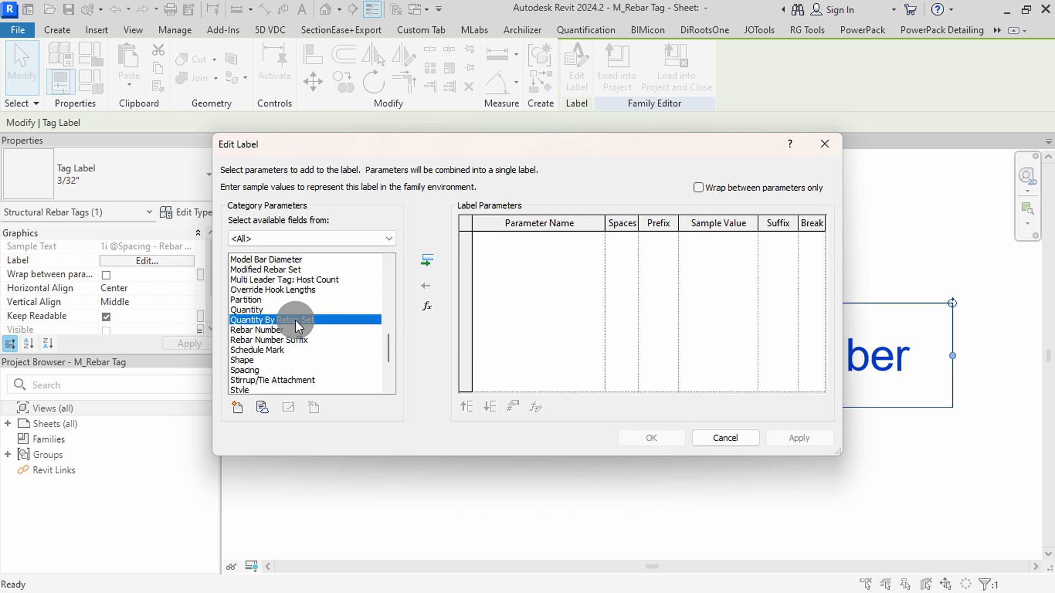
Add Quantity By Rebar Set, Type Name, Shape and Mark to the label.
scroll(297, 327, down, 2)
scroll(297, 328, up, 3)
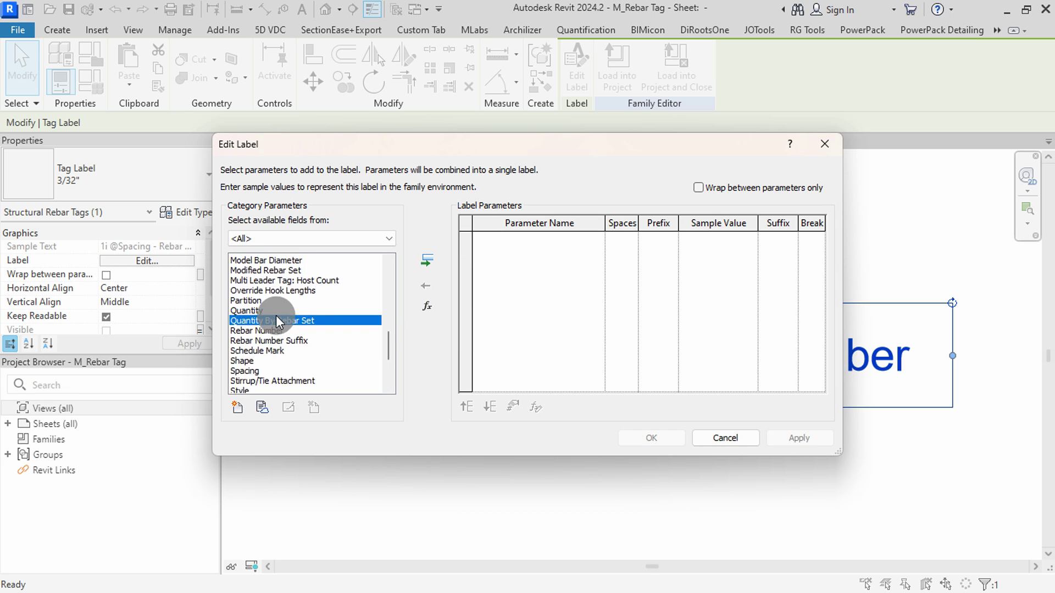
scroll(297, 330, down, 1)
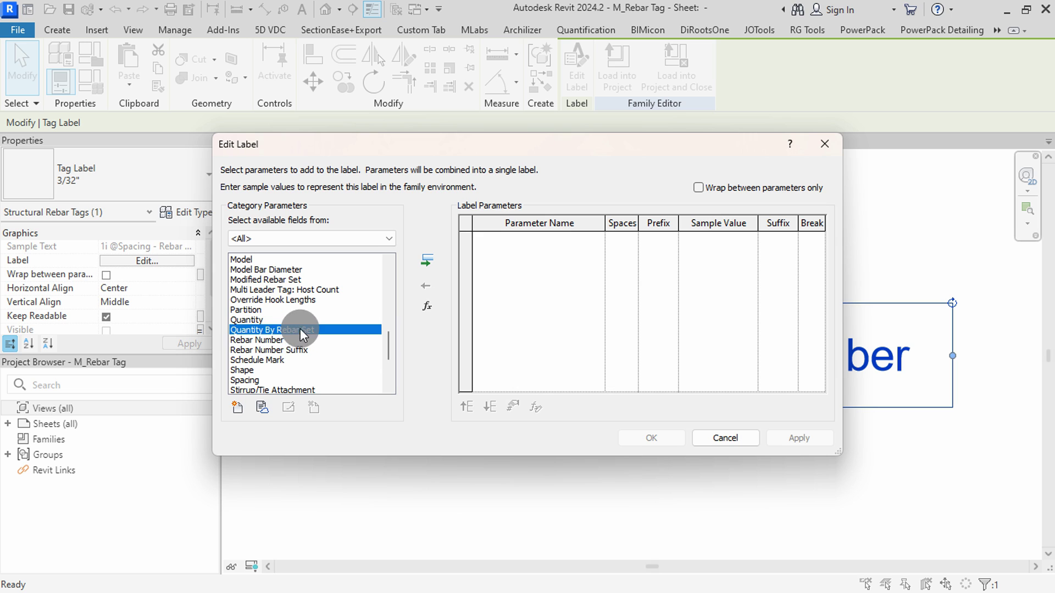
click(427, 261)
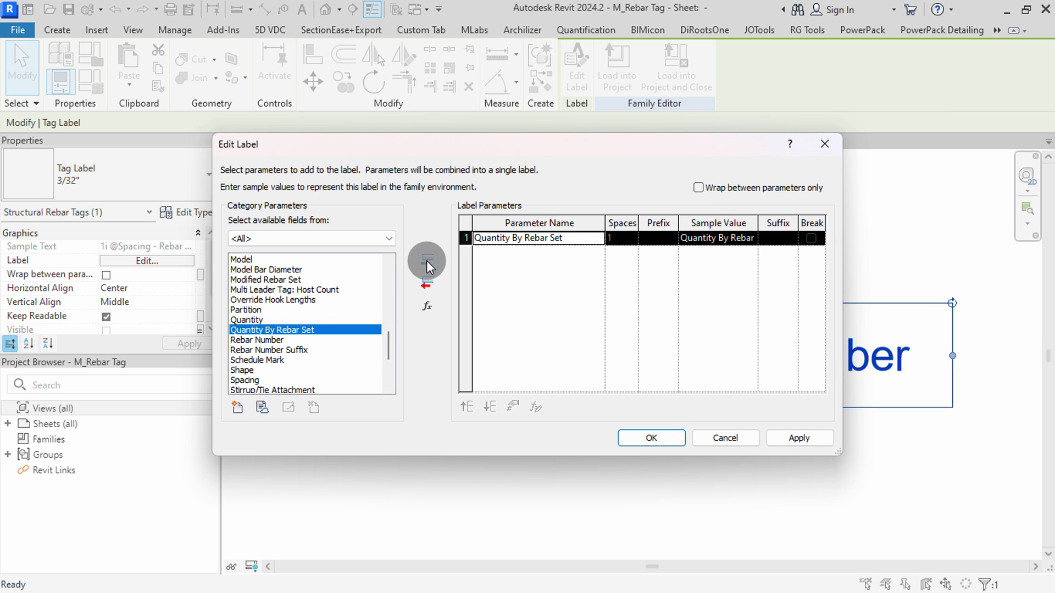
scroll(316, 299, down, 3)
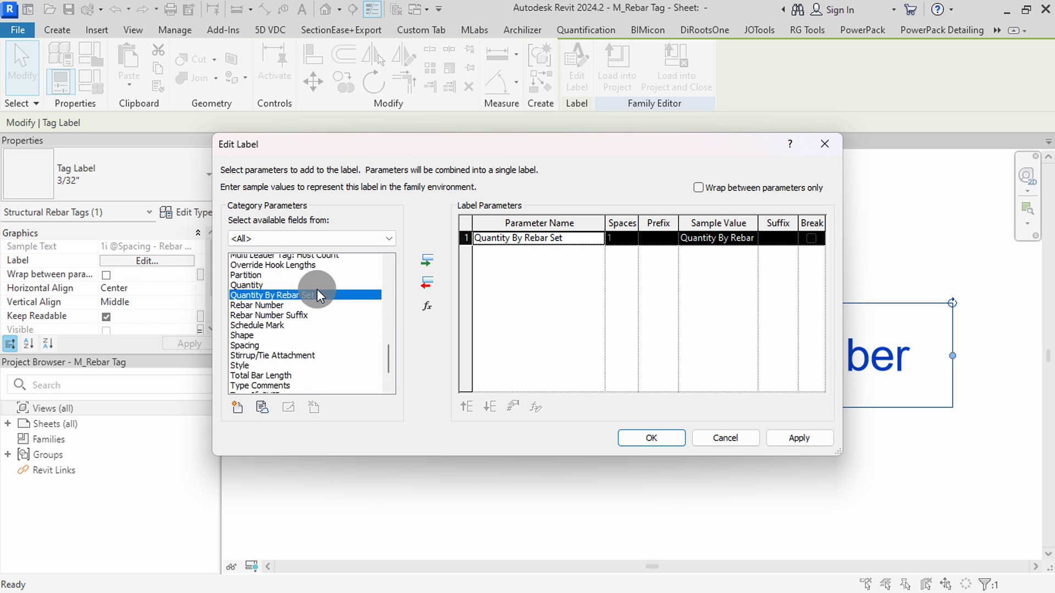
click(259, 361)
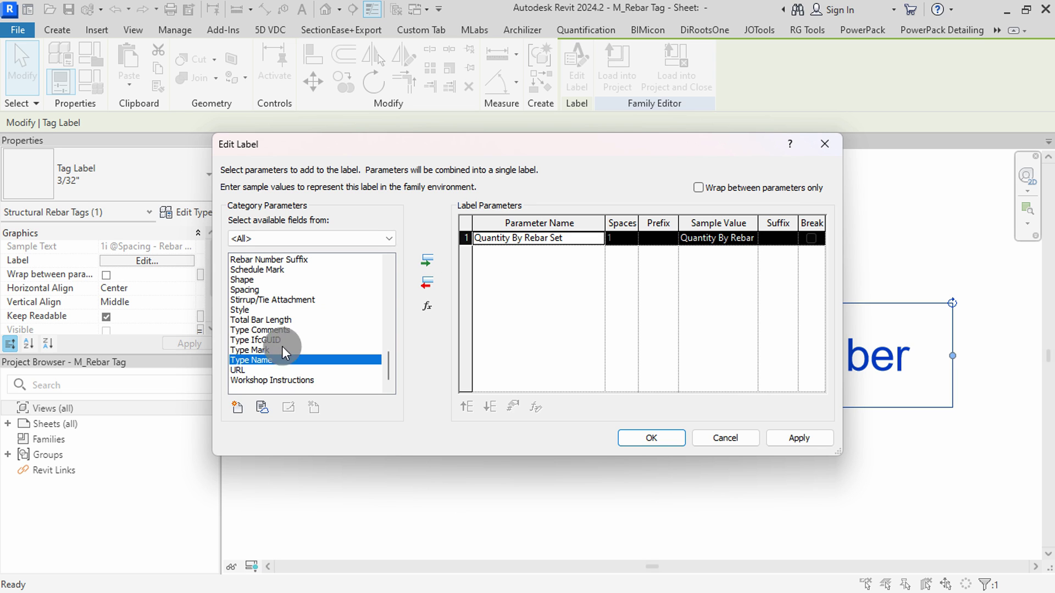
click(429, 264)
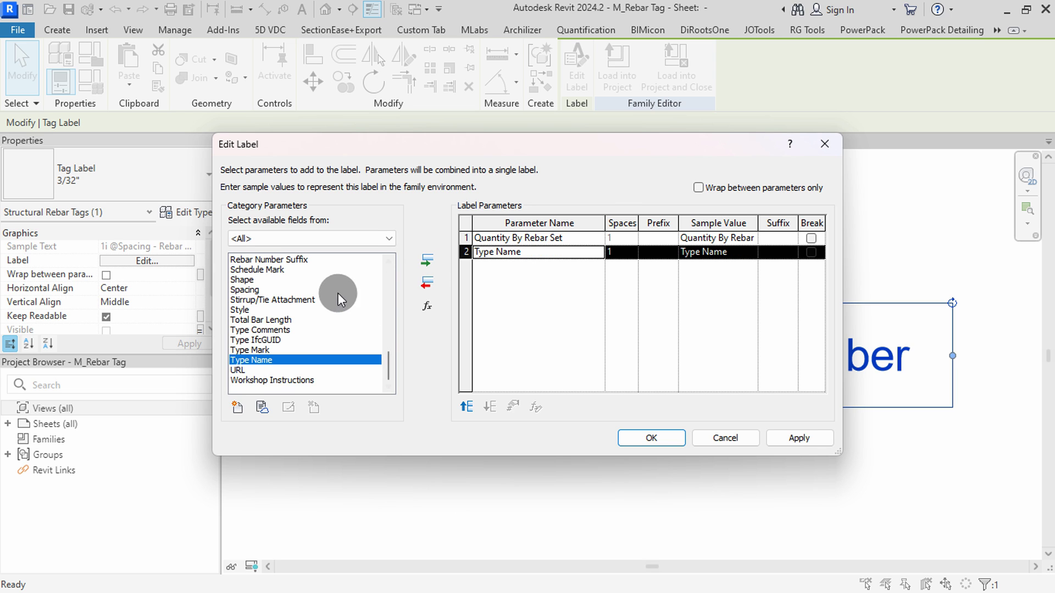
scroll(325, 304, up, 2)
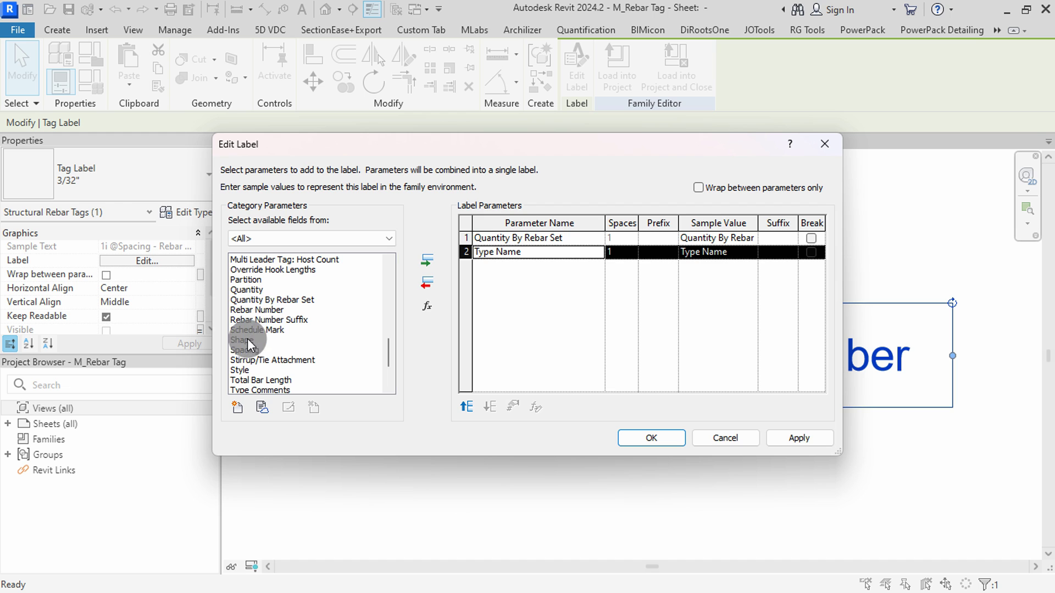
click(247, 341)
click(427, 261)
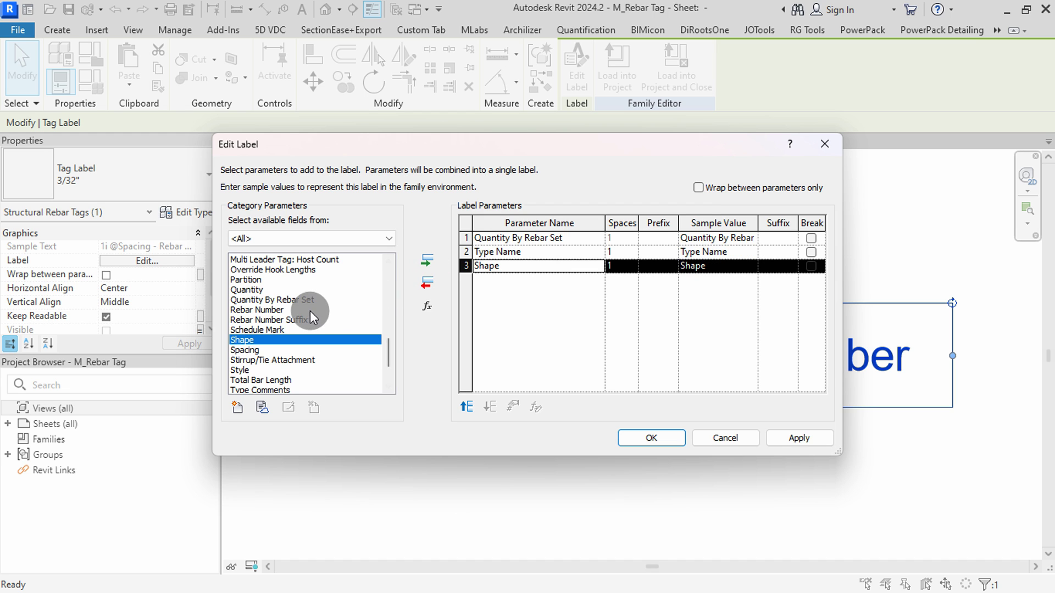
scroll(310, 318, up, 4)
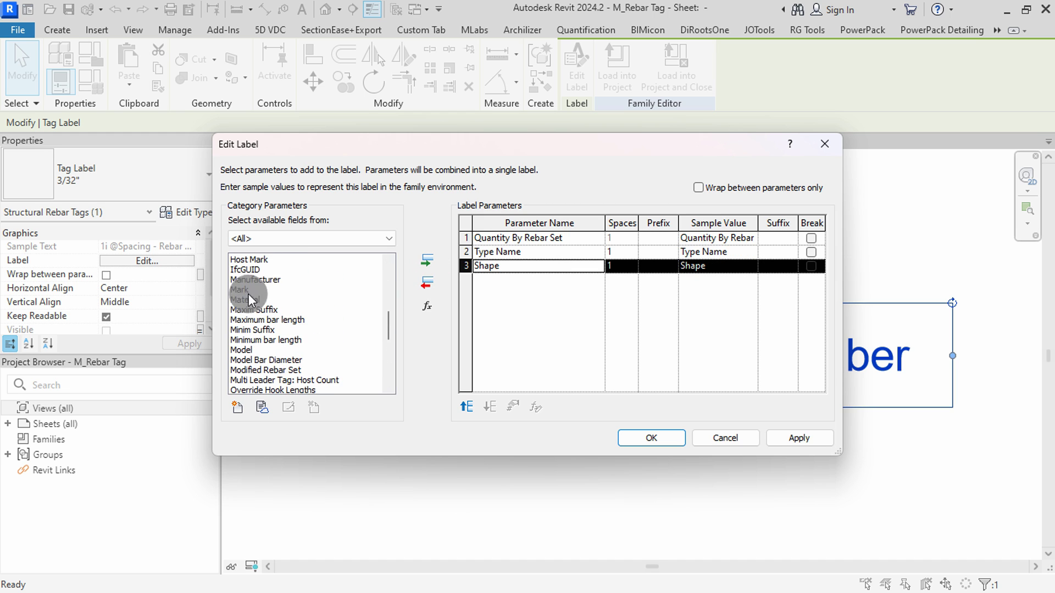
click(428, 261)
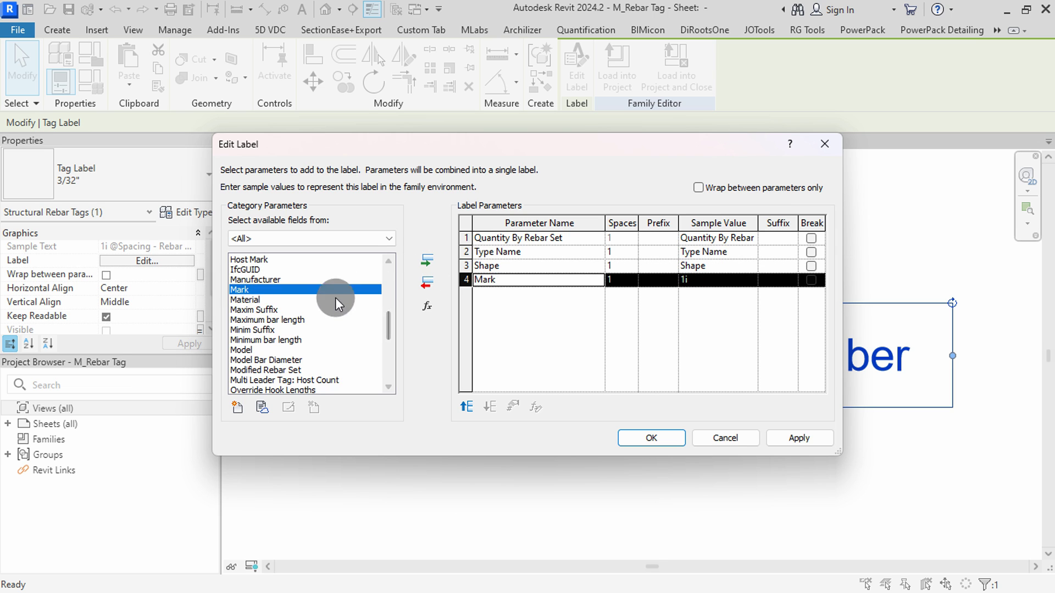
Add Spacing and Comments, then apply the label to the preview.
scroll(313, 310, down, 1)
scroll(314, 312, down, 3)
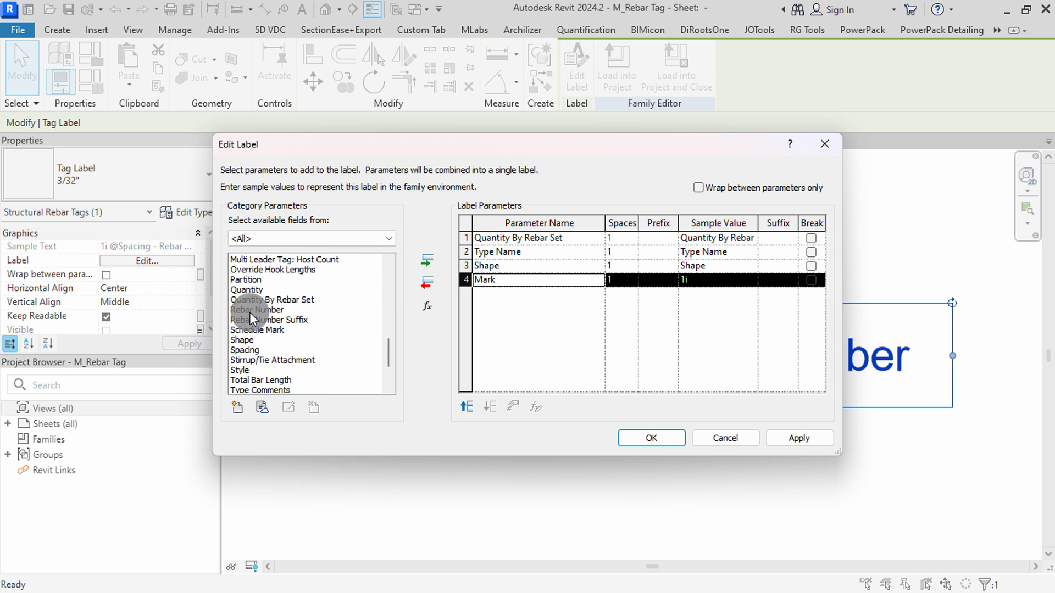
click(431, 263)
scroll(299, 319, up, 11)
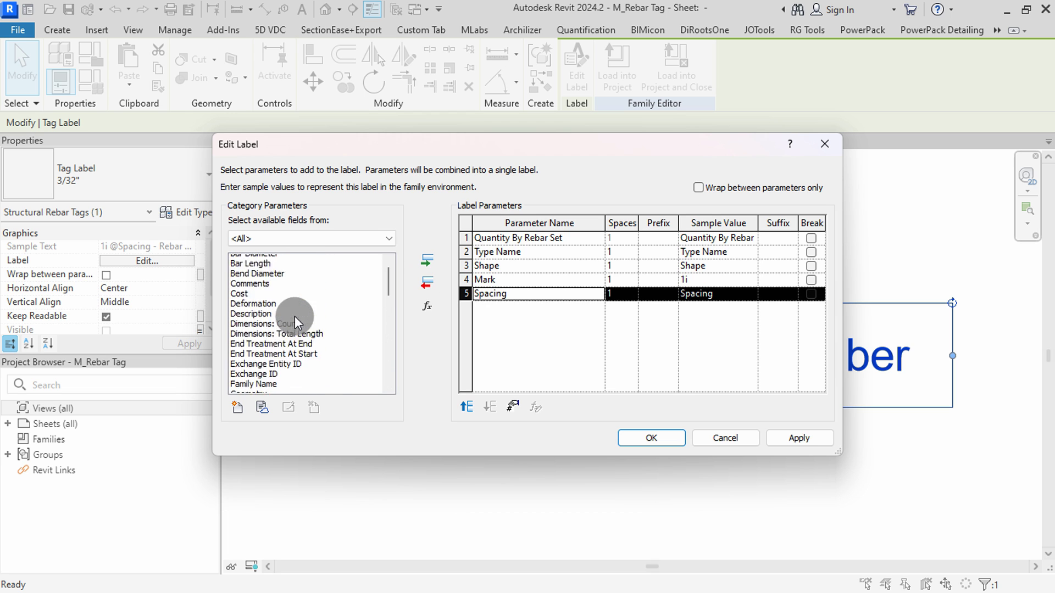
scroll(281, 329, up, 1)
click(248, 320)
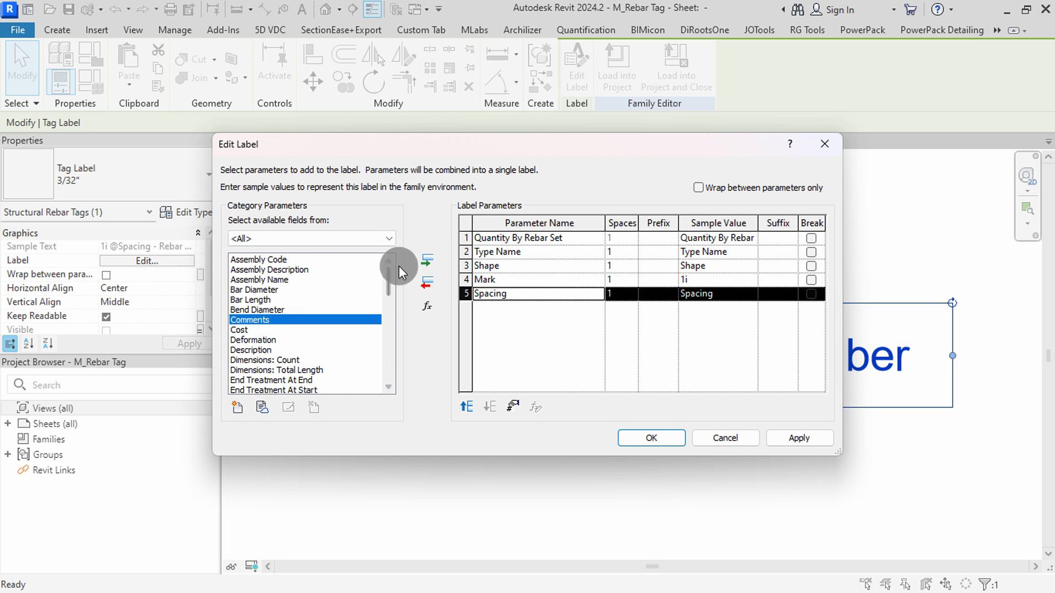
click(432, 262)
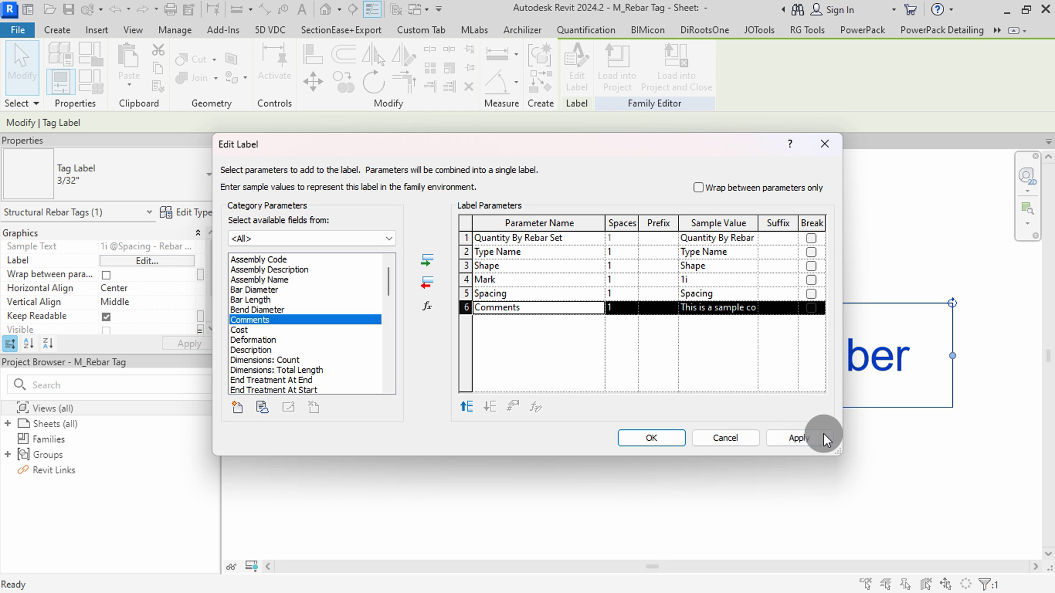
click(801, 438)
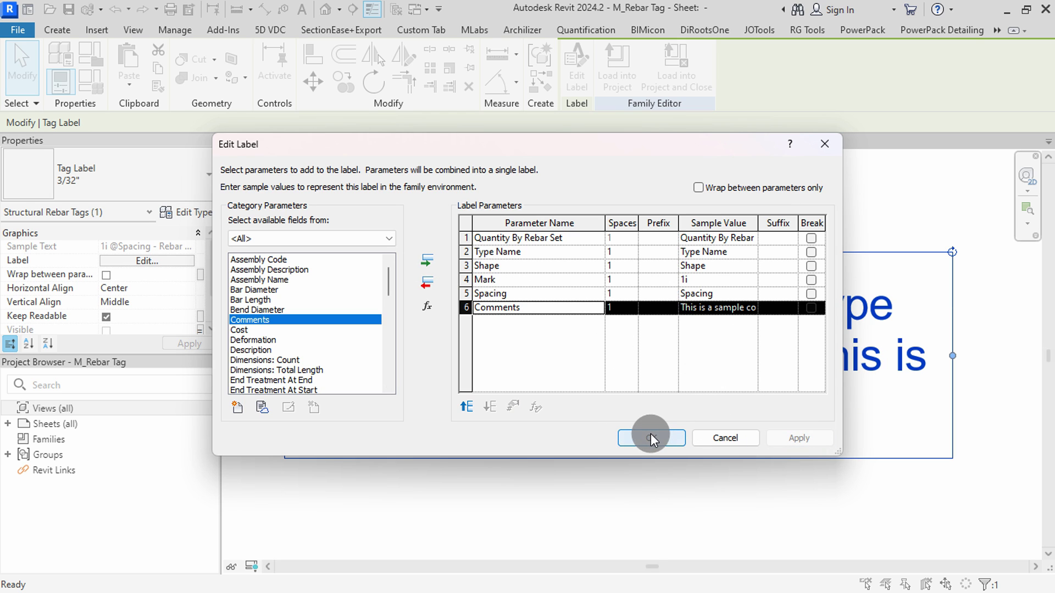
click(774, 241)
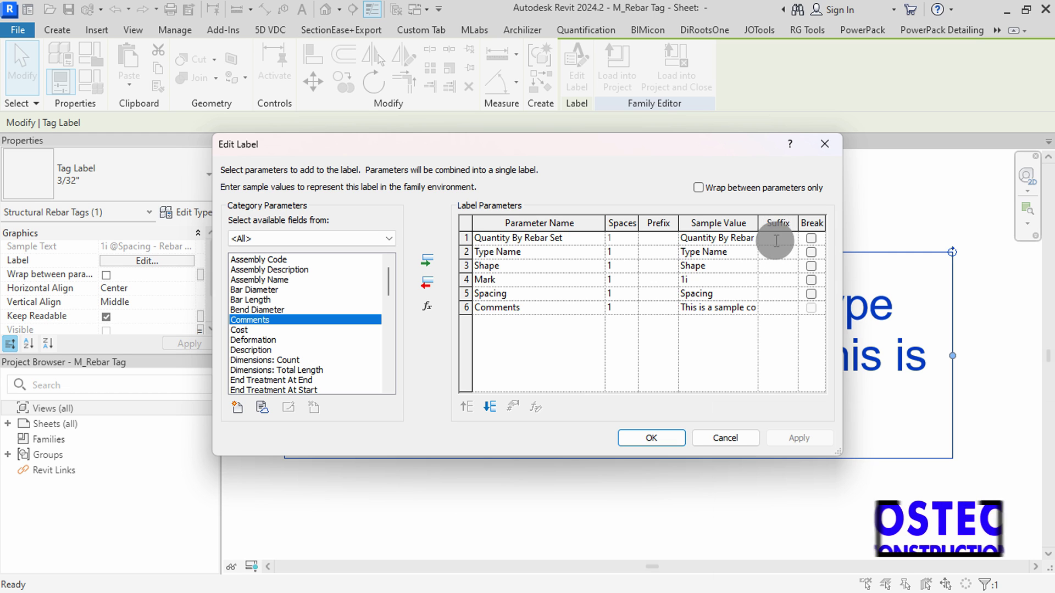
click(780, 242)
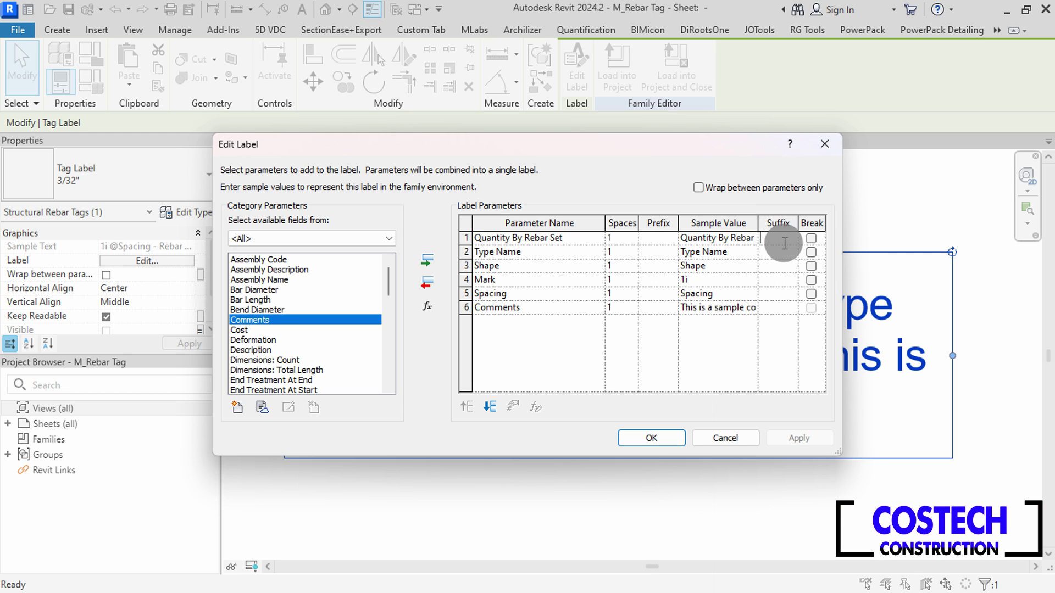
Wrap Shape in '(' and ')' and give Mark a '-' prefix and suffix.
click(669, 268)
text(()
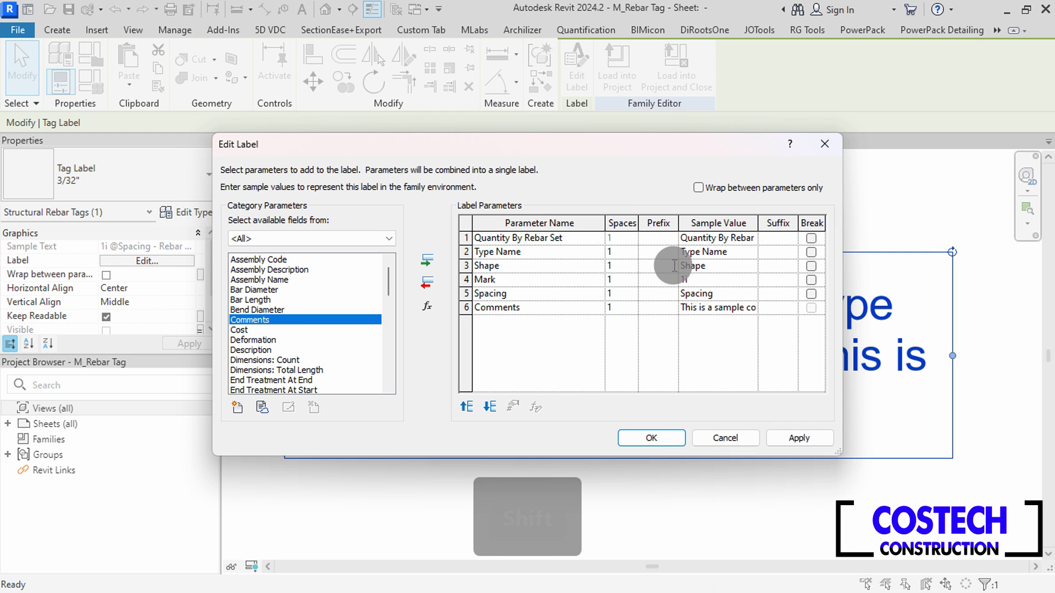
click(777, 265)
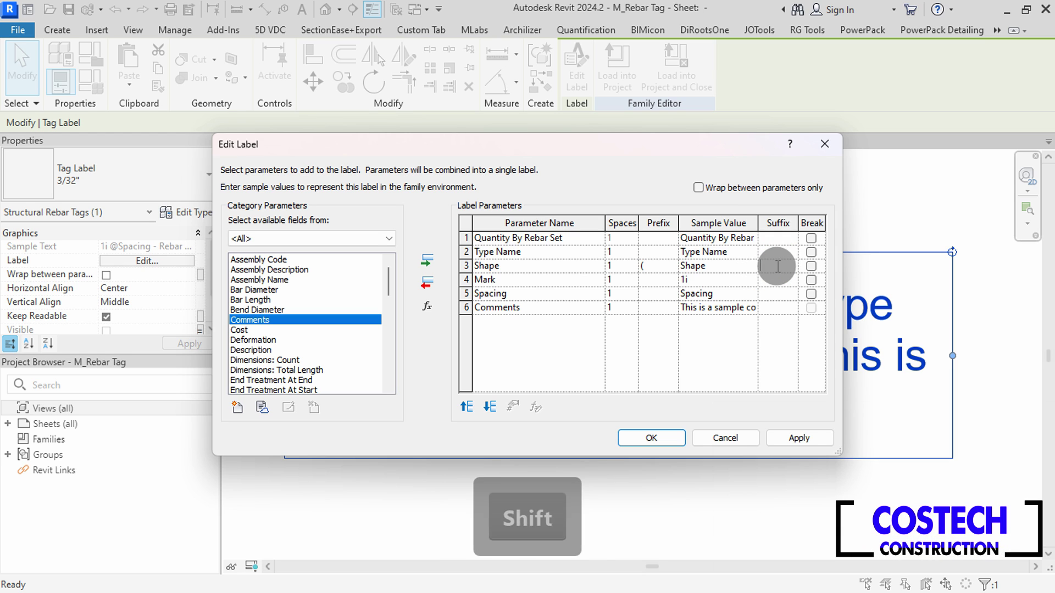
text())
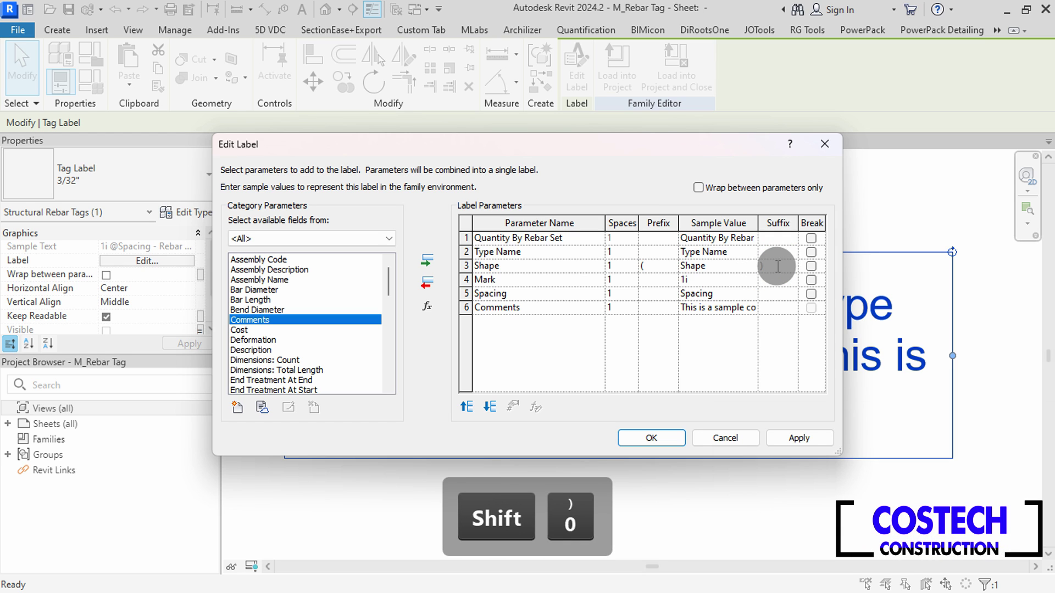
click(663, 280)
text(-)
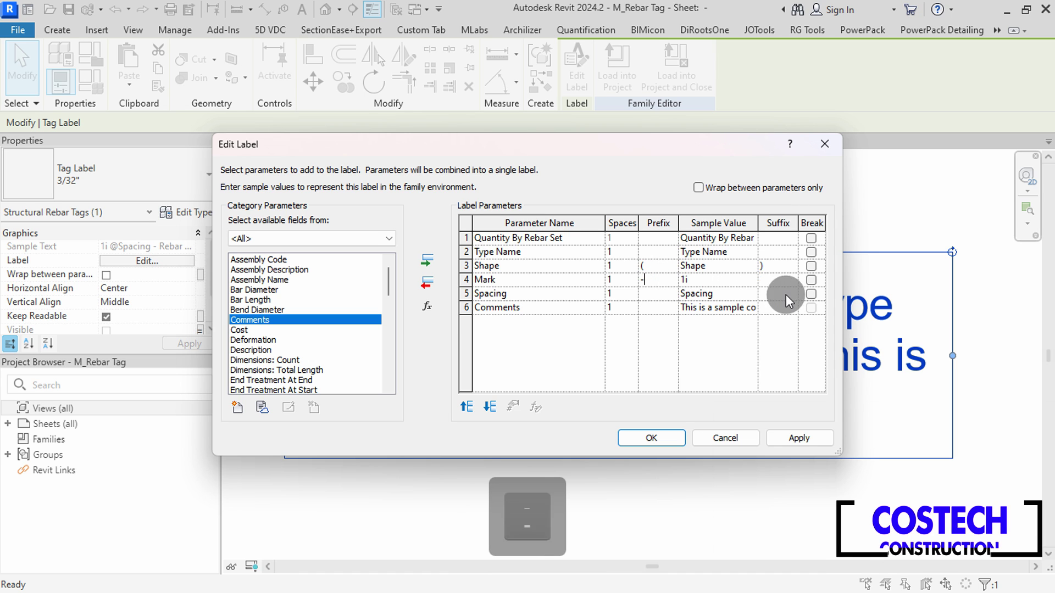
click(772, 280)
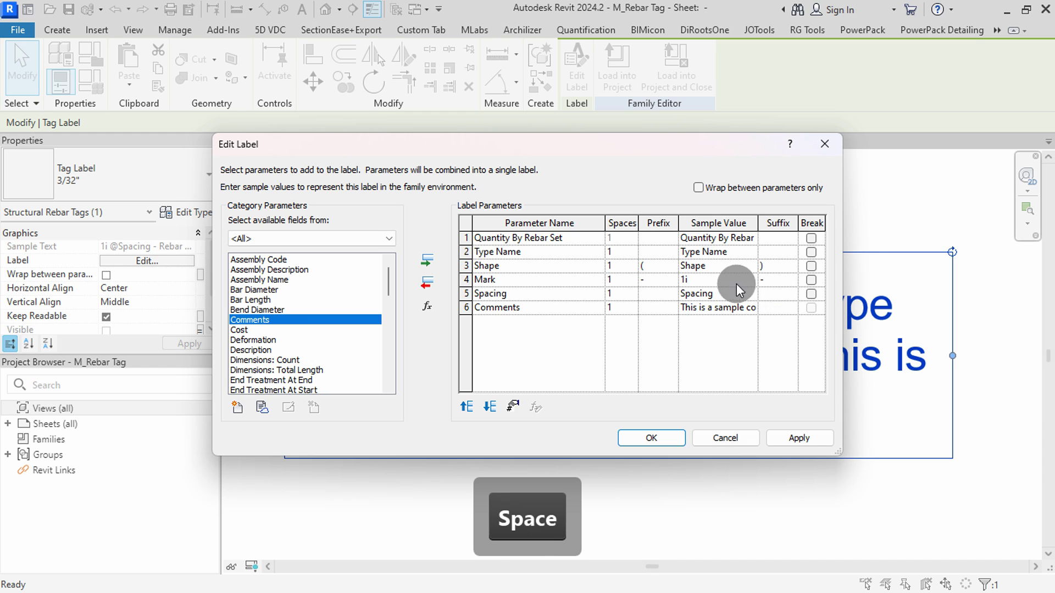
Set Spacing's unit symbol to None, then apply and accept the label.
click(500, 295)
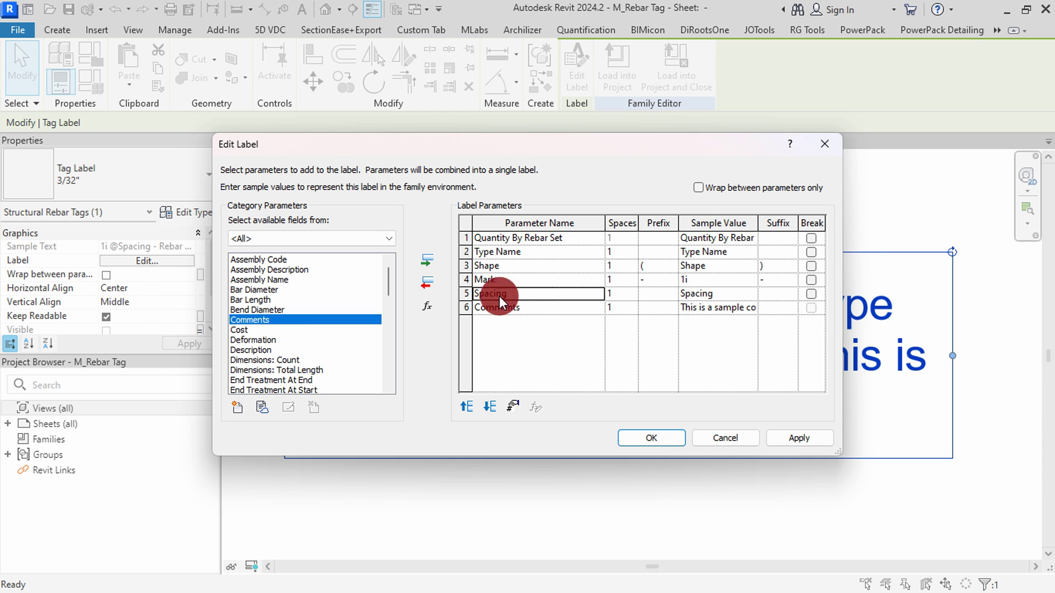
click(514, 406)
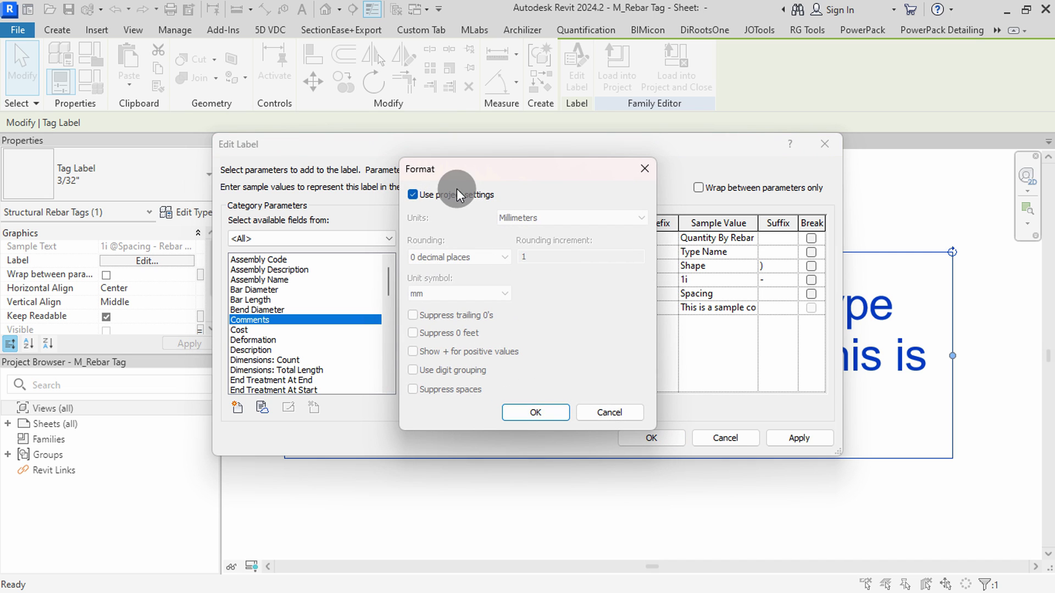
click(454, 195)
click(437, 295)
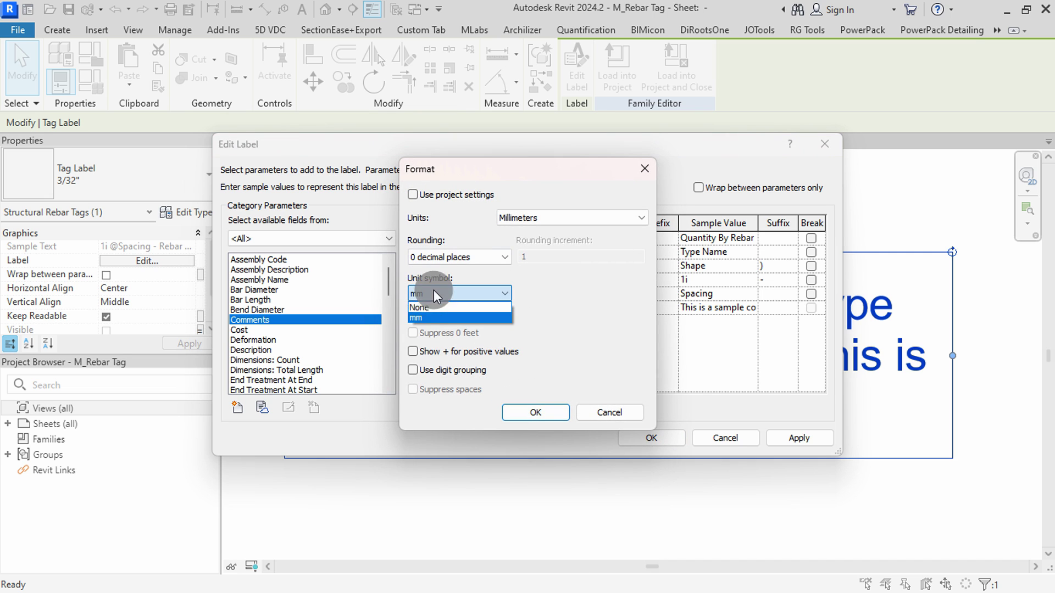
click(426, 307)
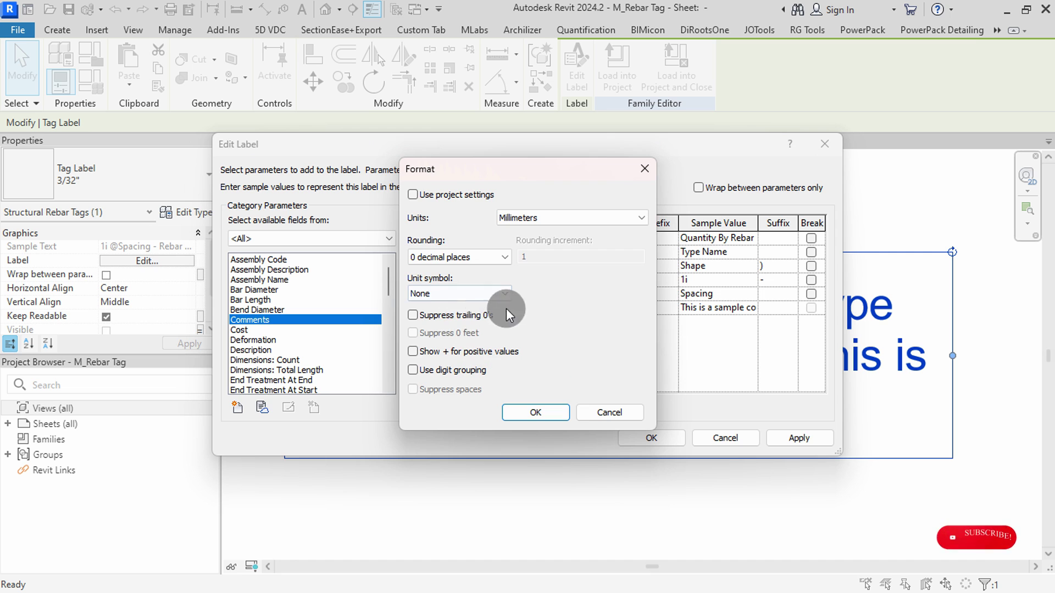
click(535, 412)
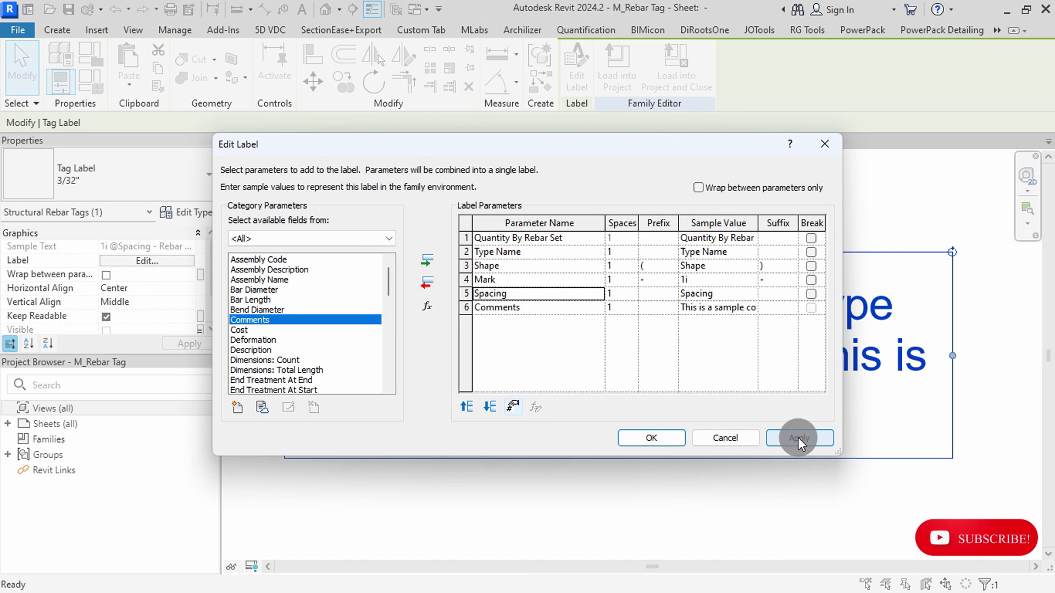
click(798, 439)
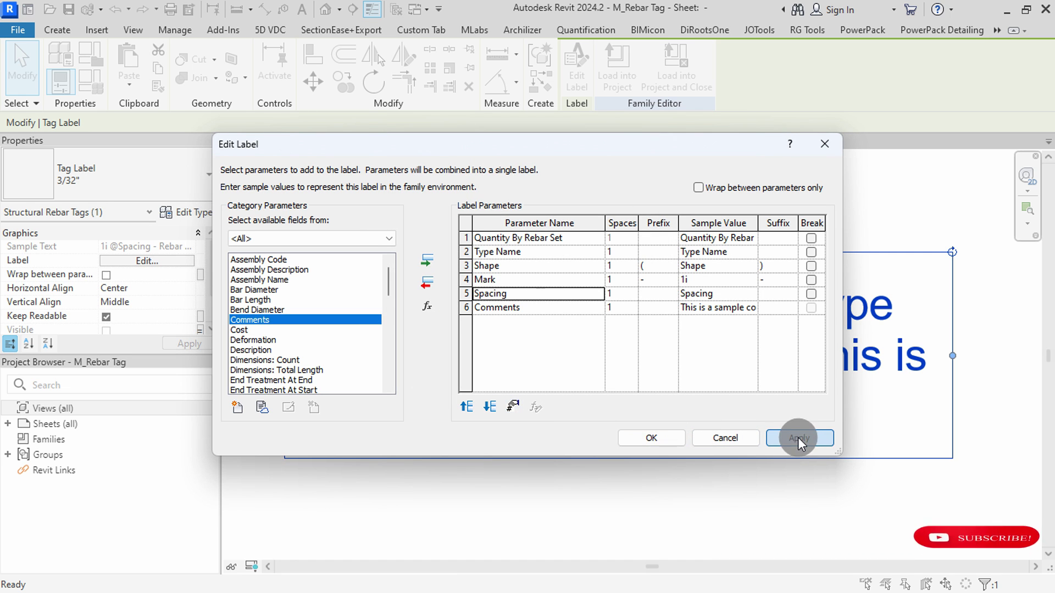
click(652, 438)
Widen the tag label onto one line and load the family into the project.
scroll(564, 431, down, 3)
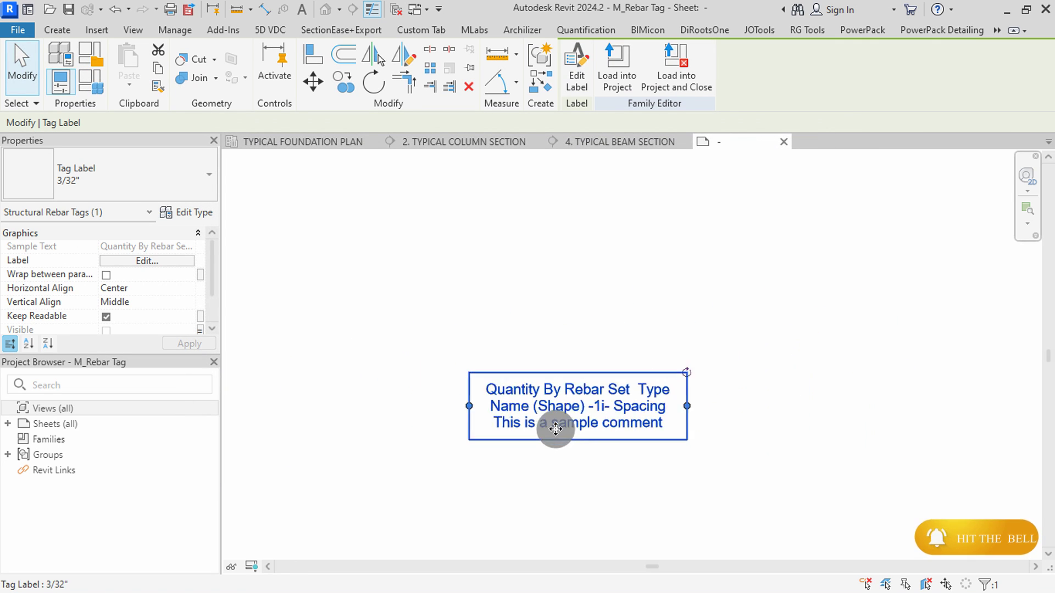
drag(669, 409, 843, 410)
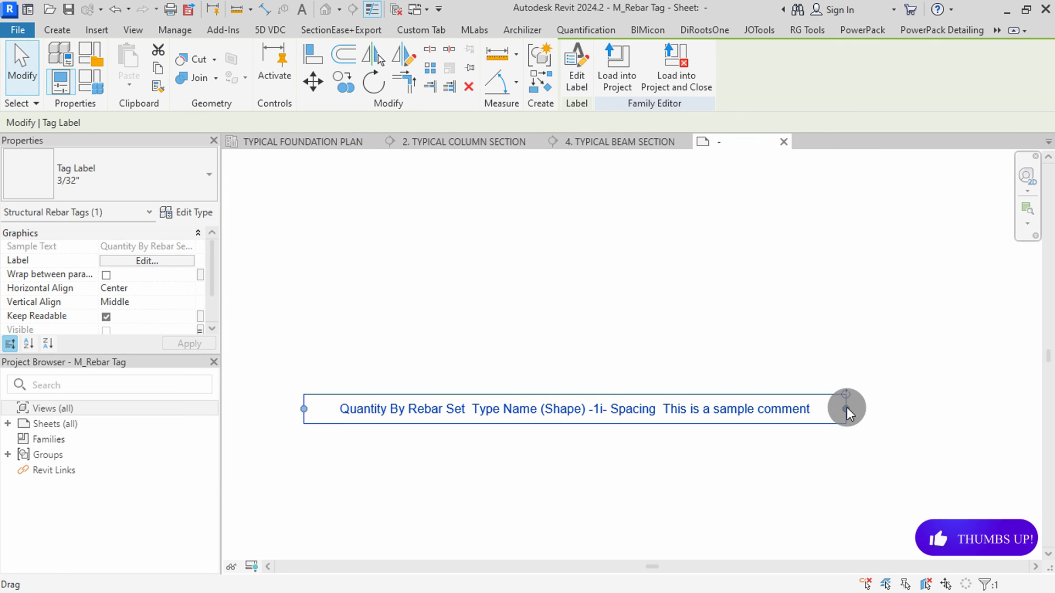
click(705, 329)
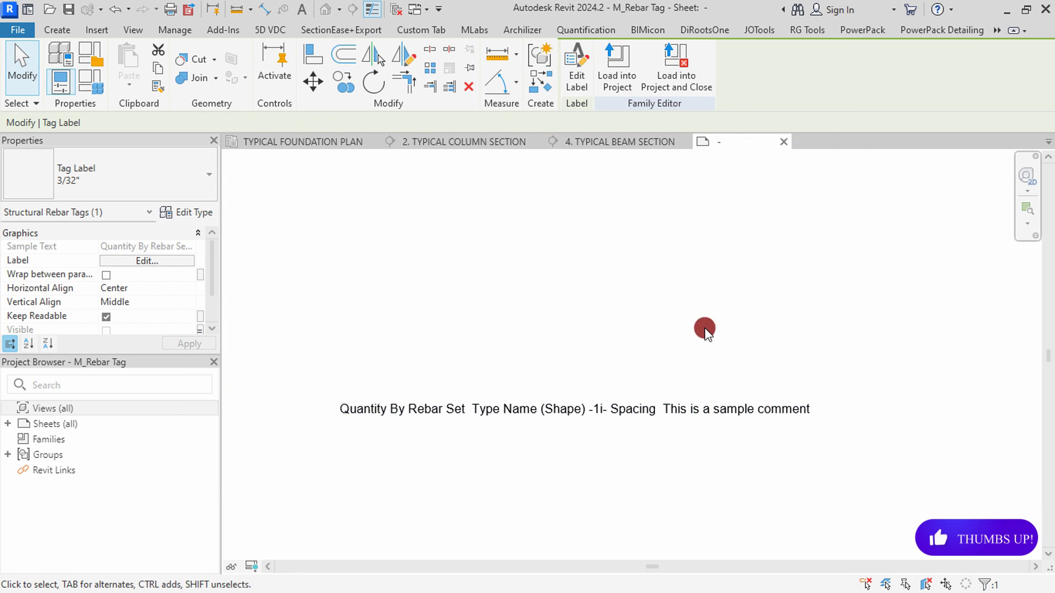
click(640, 76)
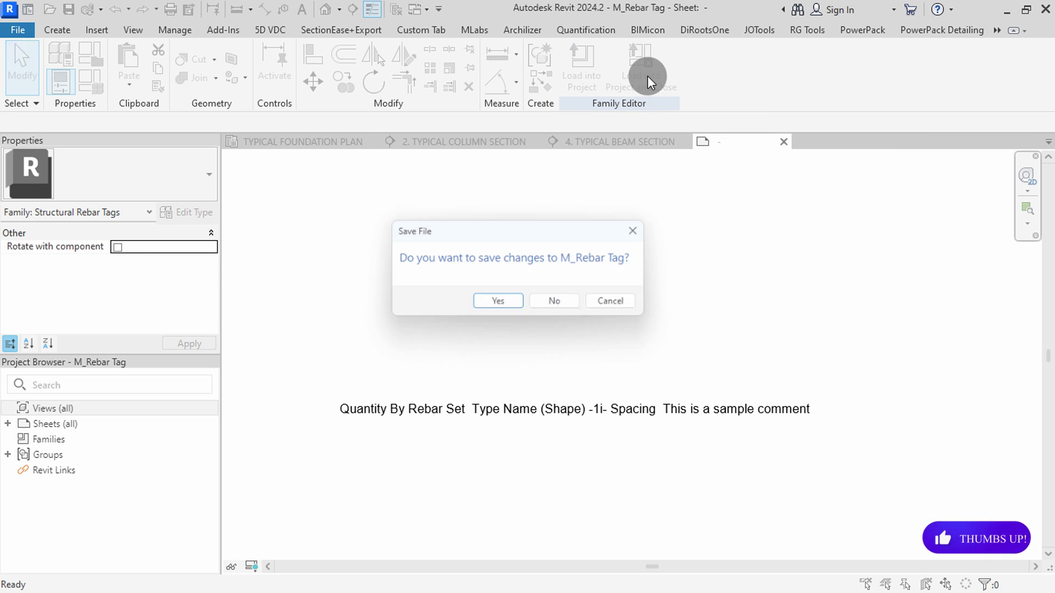
Save the family as Custom Tag.rfa with 1 maximum backup, replacing the existing file.
click(496, 306)
click(559, 314)
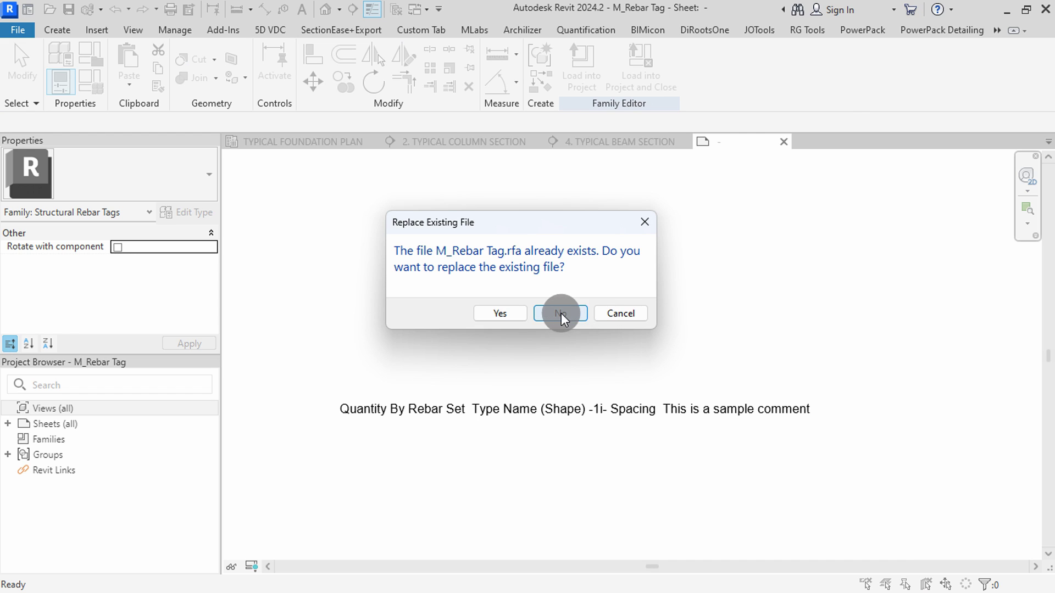
click(381, 165)
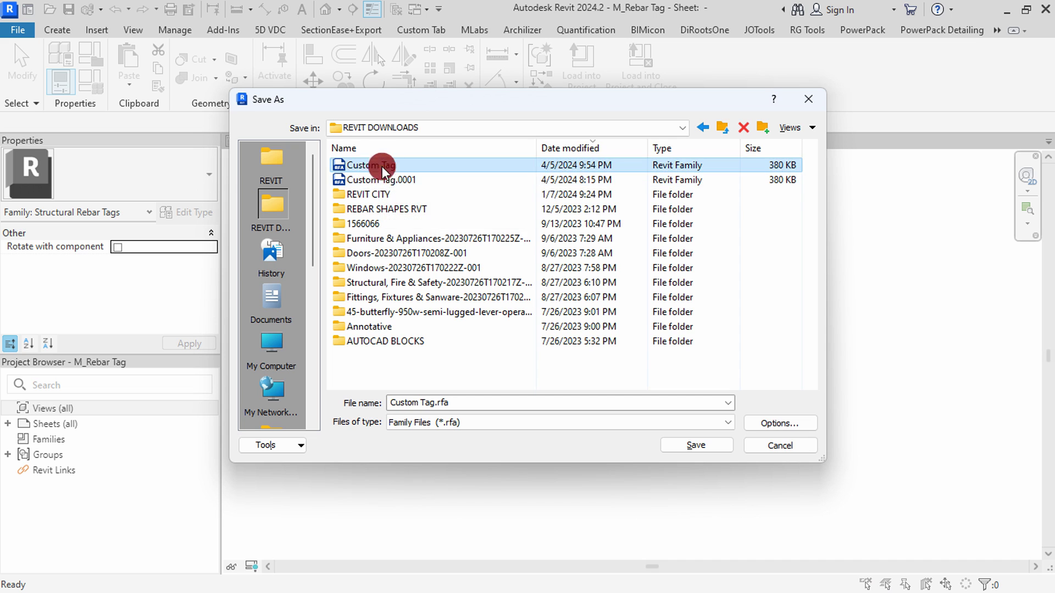
click(778, 424)
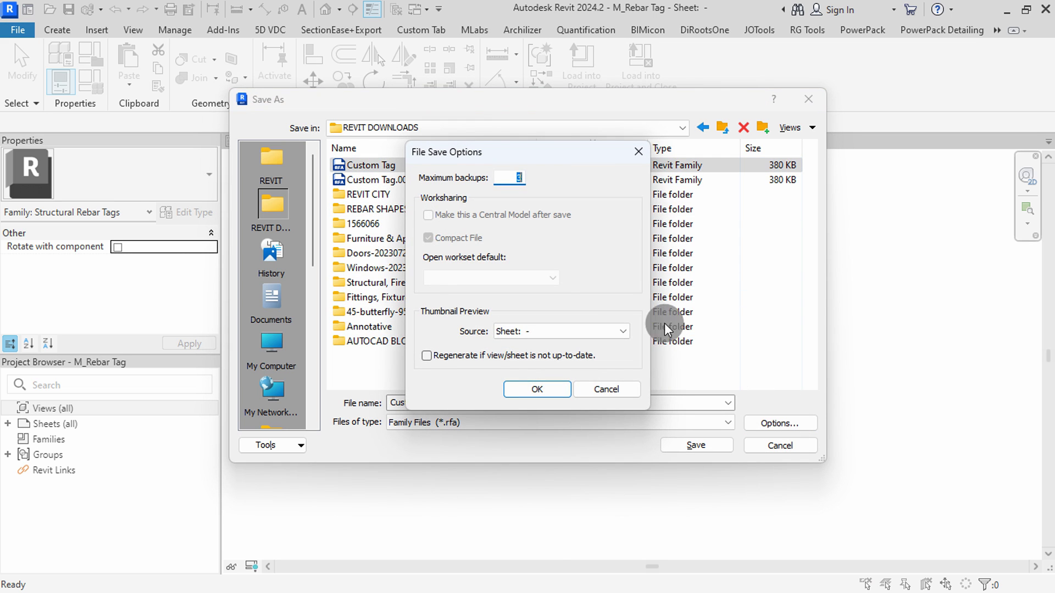
text(1)
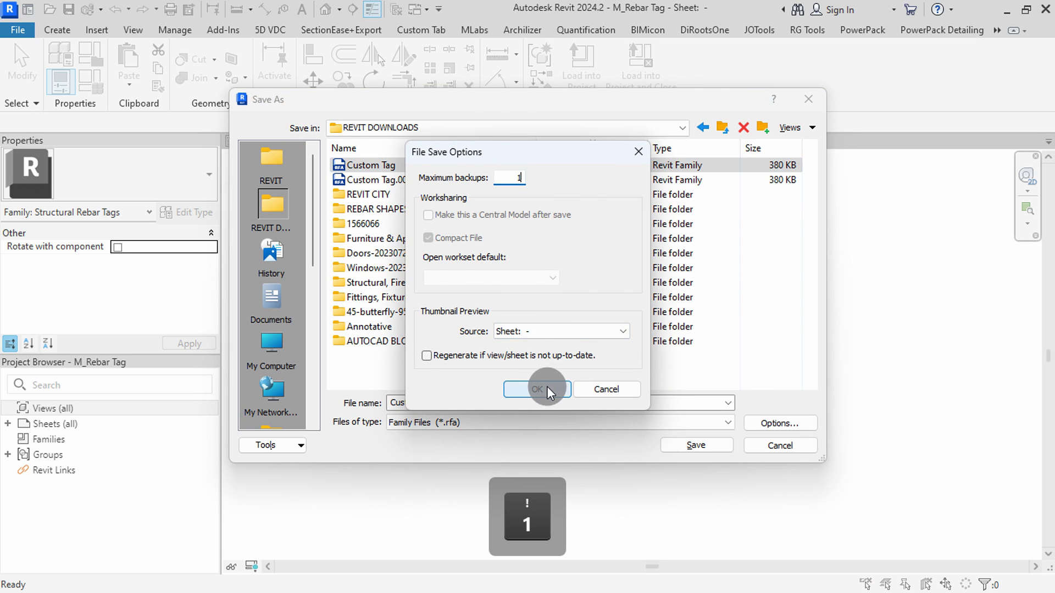
click(543, 387)
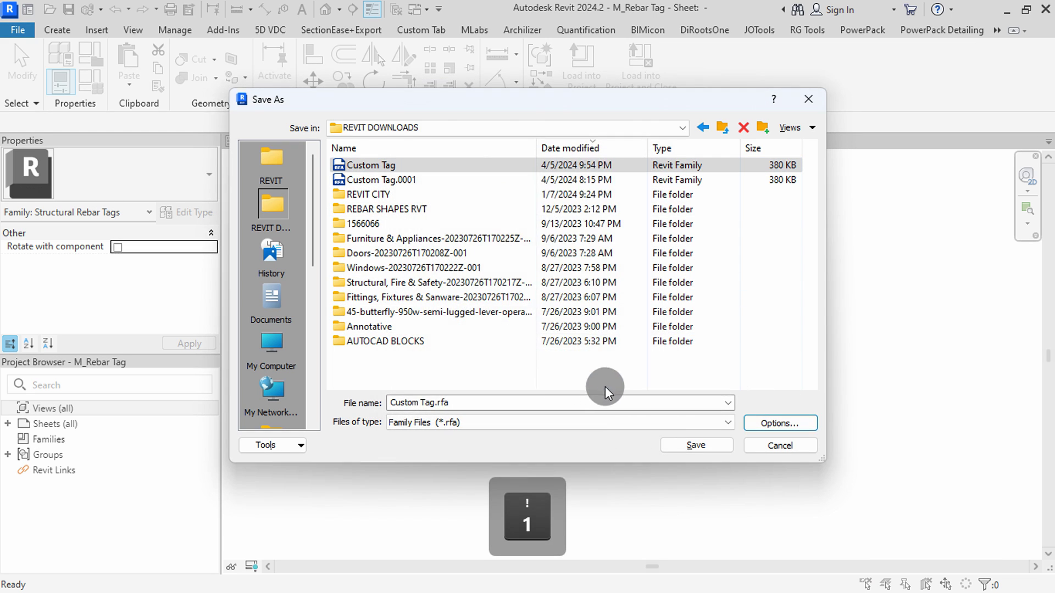
click(714, 446)
click(497, 314)
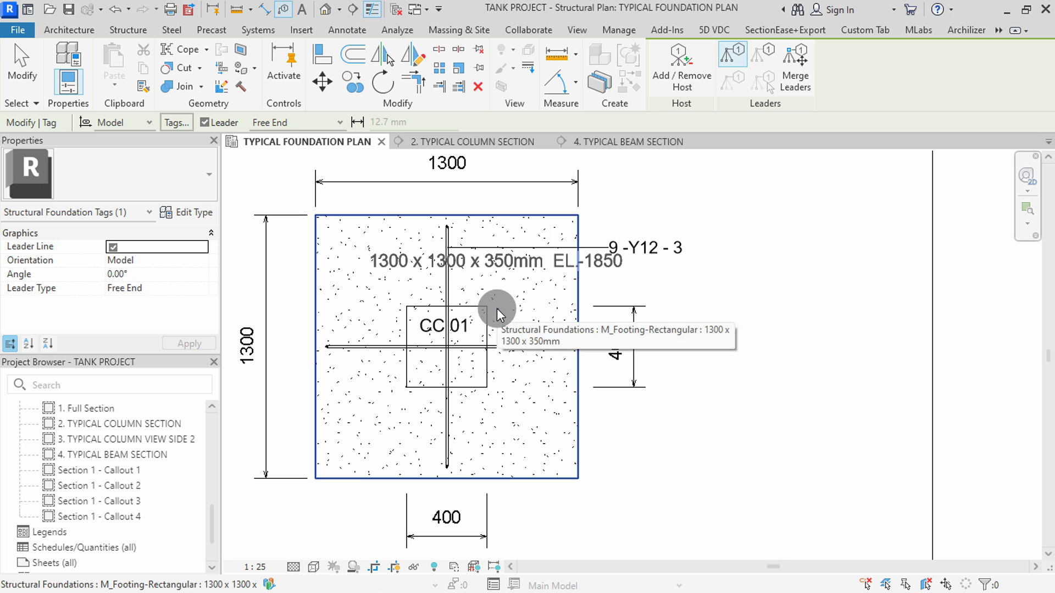
Tag the lower footing bar with the Custom Tag, placed to the right of the footing.
click(450, 442)
click(625, 446)
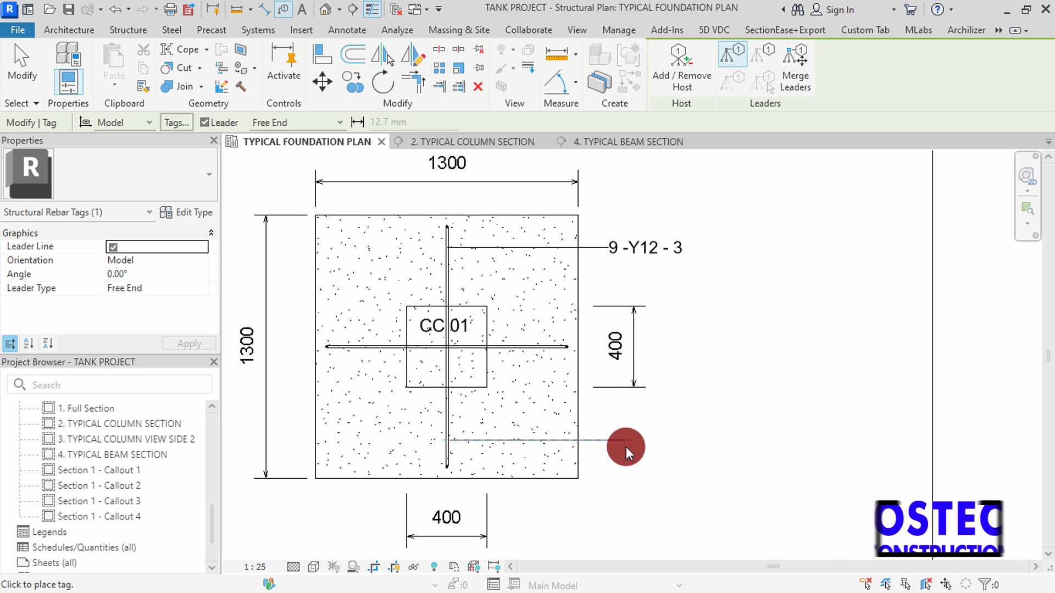
key(Escape)
key(Escape)
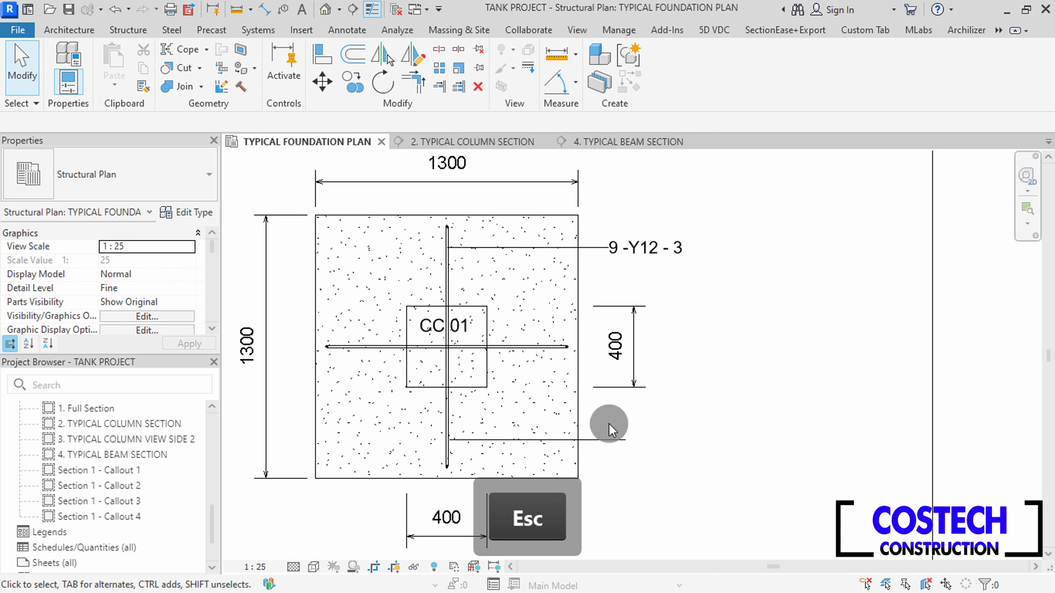
scroll(697, 432, down, 1)
scroll(696, 433, down, 1)
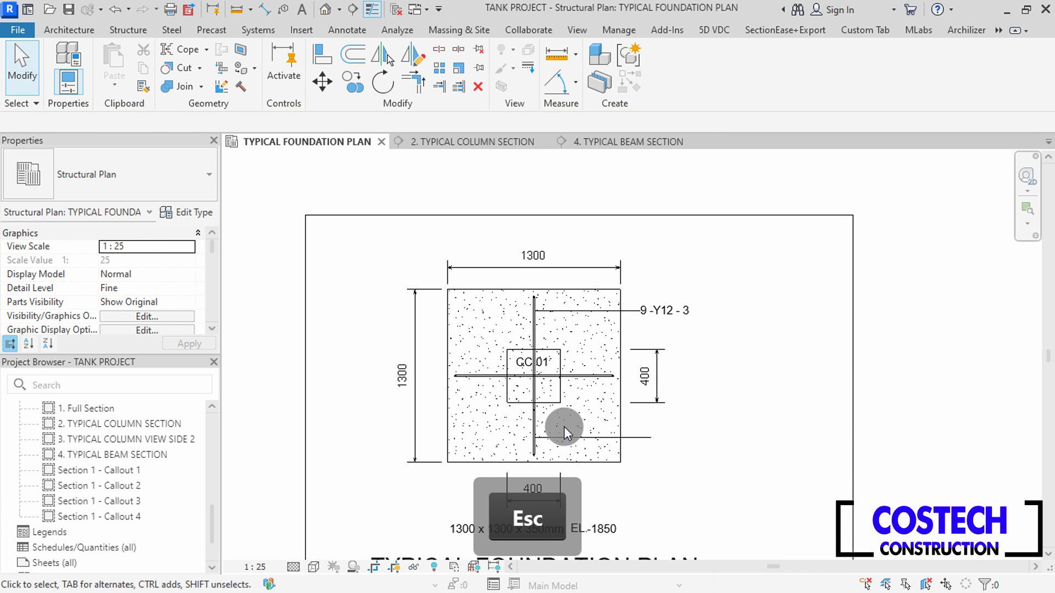
click(593, 437)
Set the footing tag type to show only Type & Spacing, reading 9 Y12 (21) -04- 150 B1,T1.
click(198, 213)
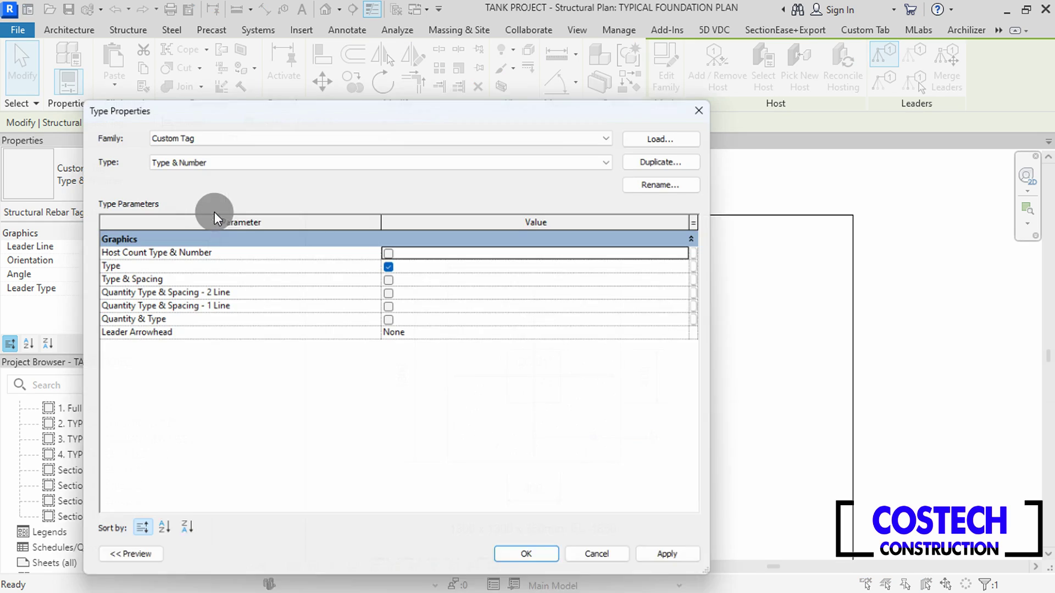
click(390, 251)
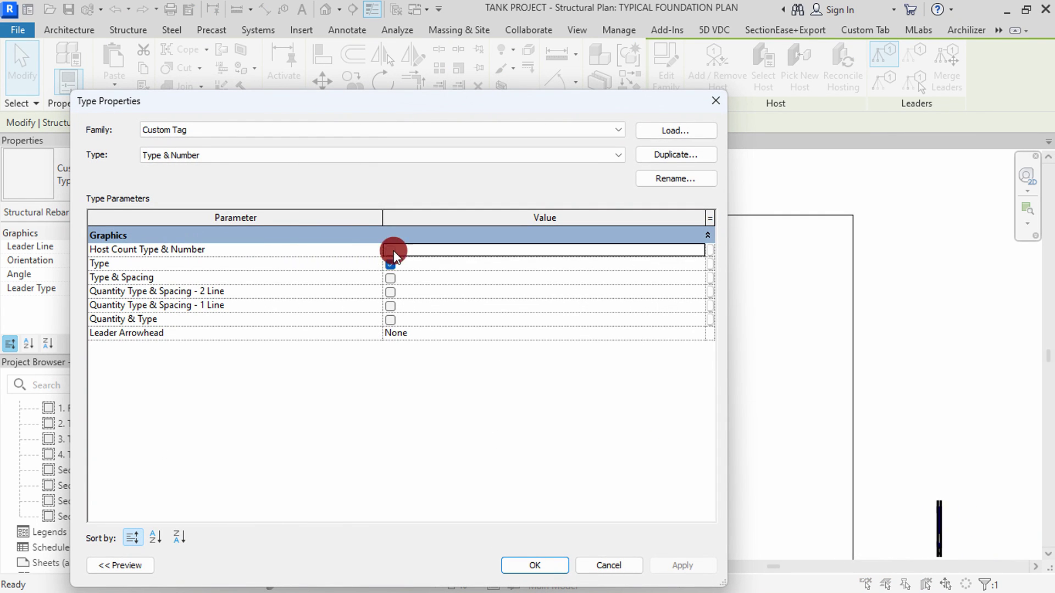
click(682, 565)
drag(472, 105, 416, 22)
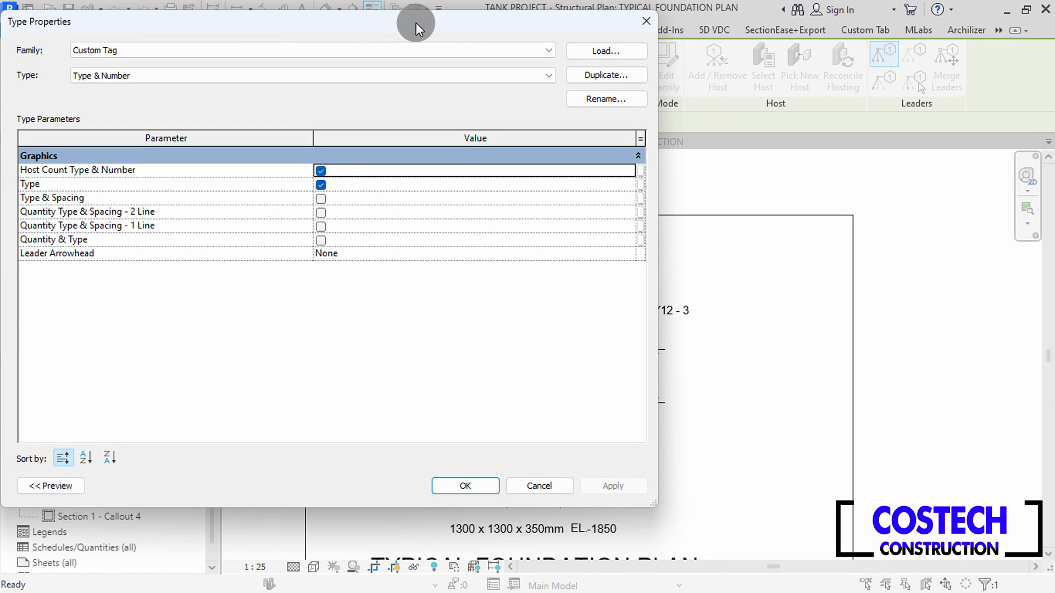
click(320, 198)
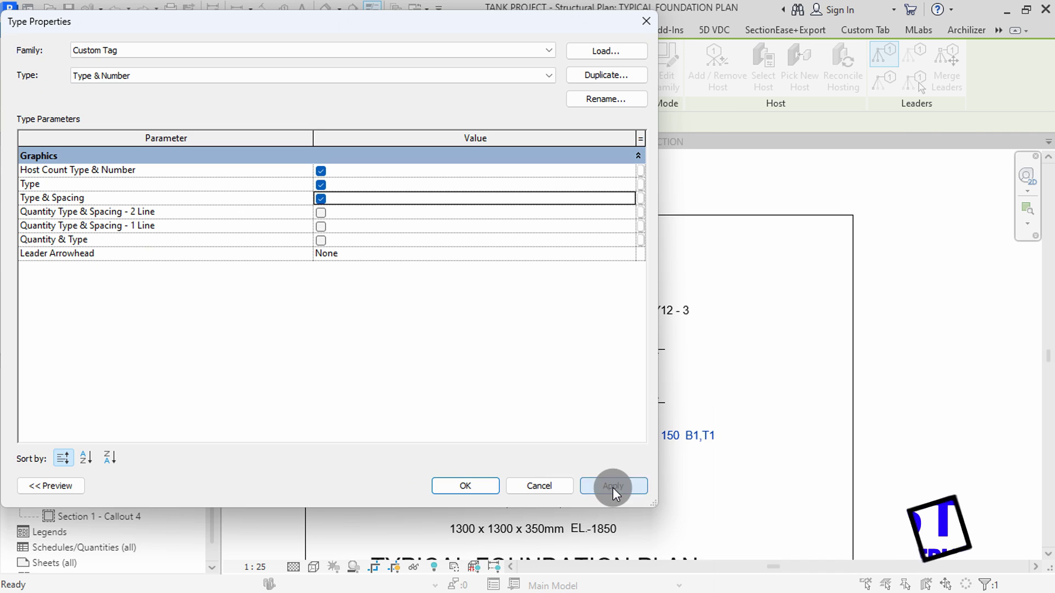
click(319, 184)
click(321, 172)
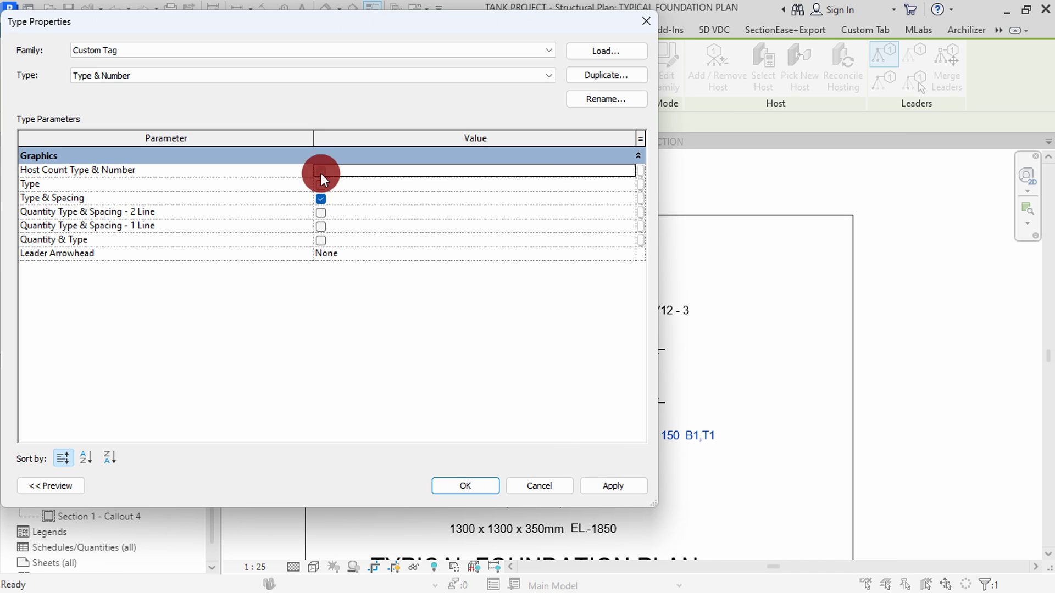
click(612, 487)
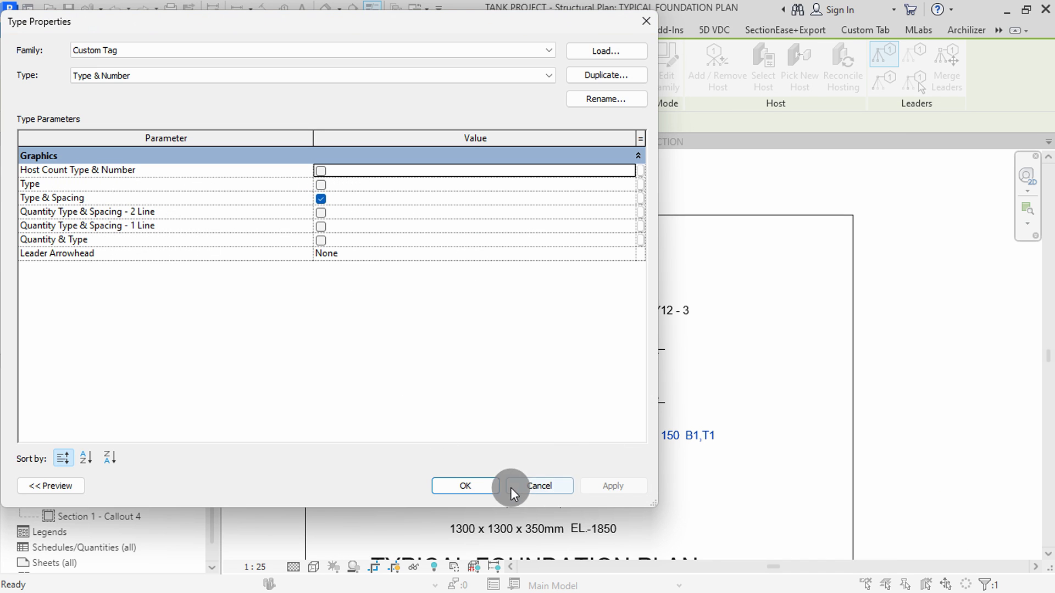
click(477, 482)
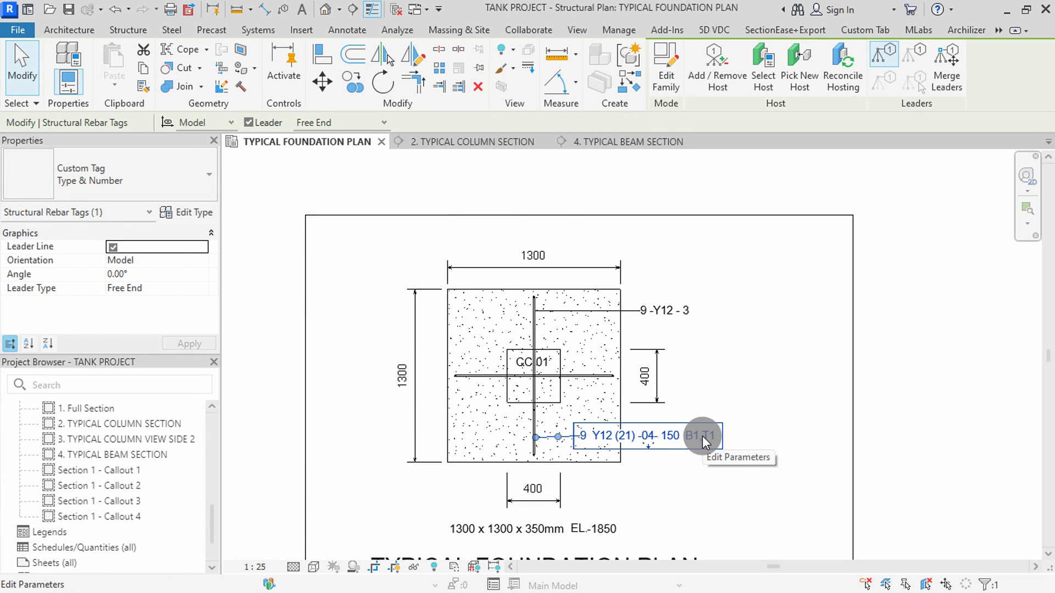
Delete the old footing tag and make Custom Tag : Type Spacing & Number the Structural Rebar default tag.
key(Delete)
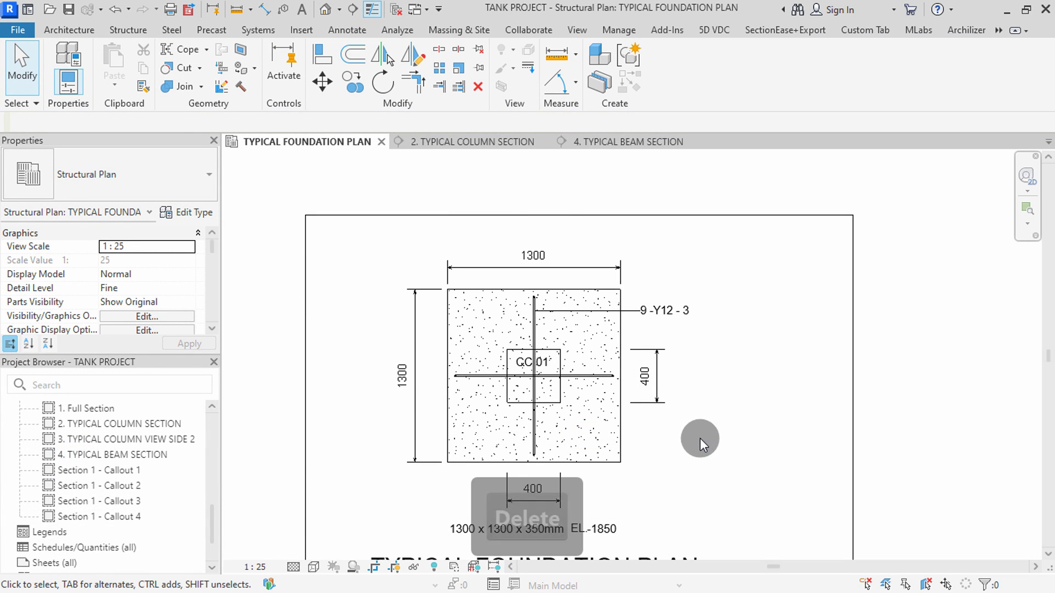
click(359, 28)
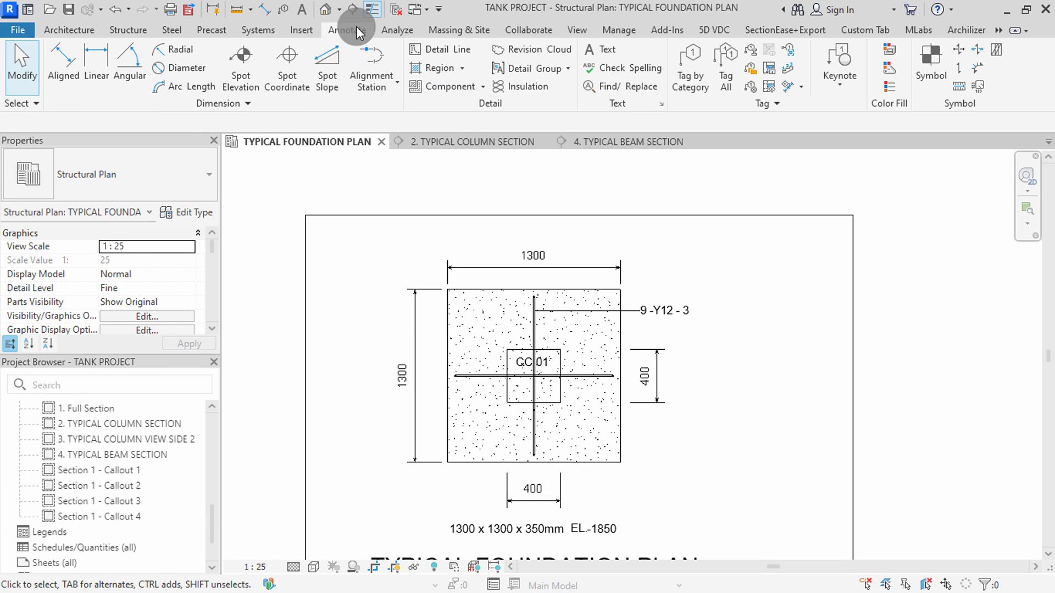
click(739, 103)
click(742, 122)
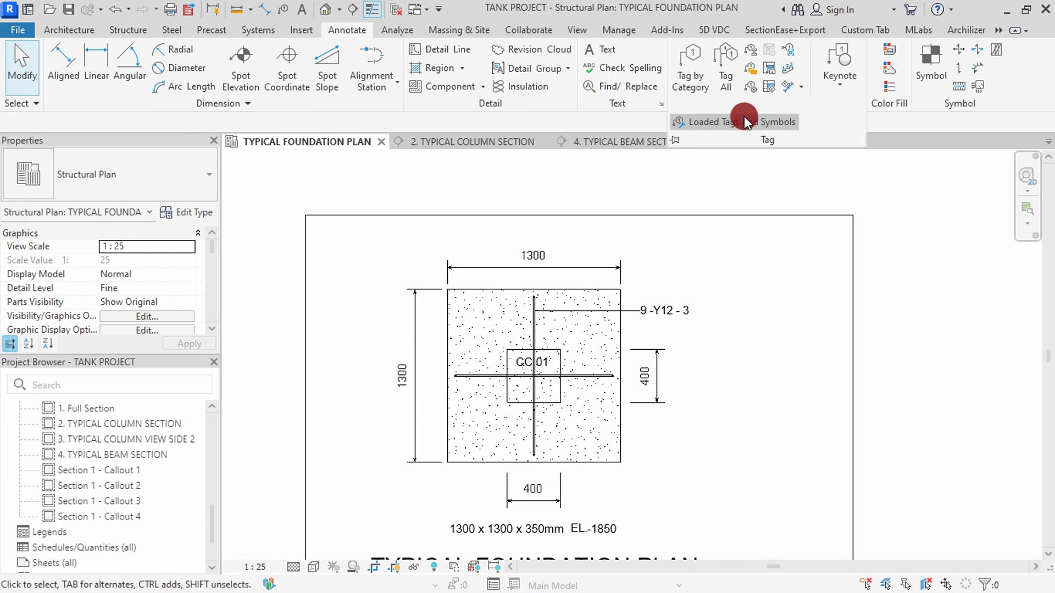
drag(825, 271, 838, 411)
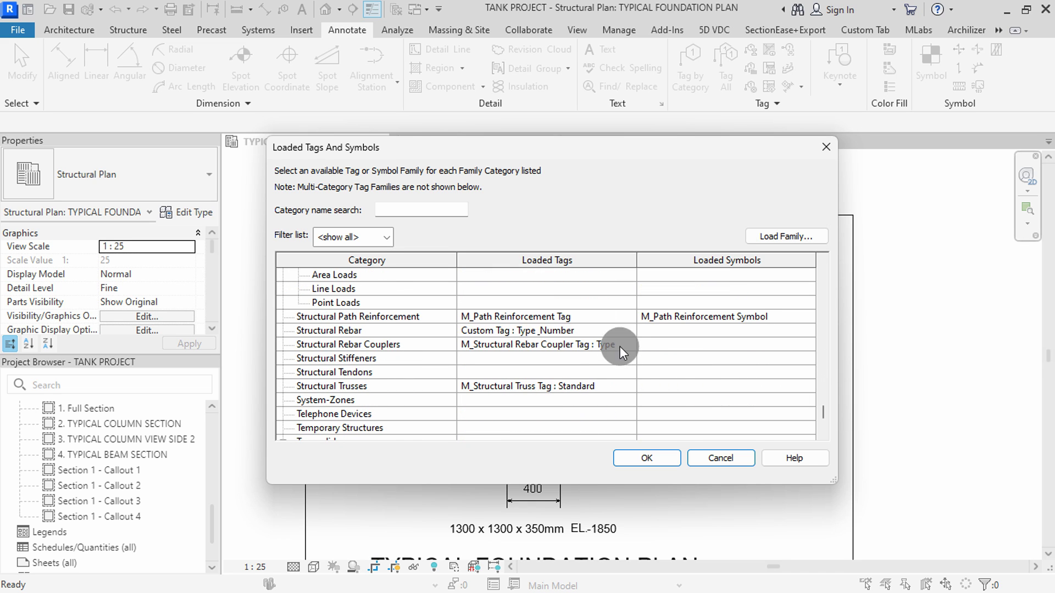
click(622, 328)
click(629, 330)
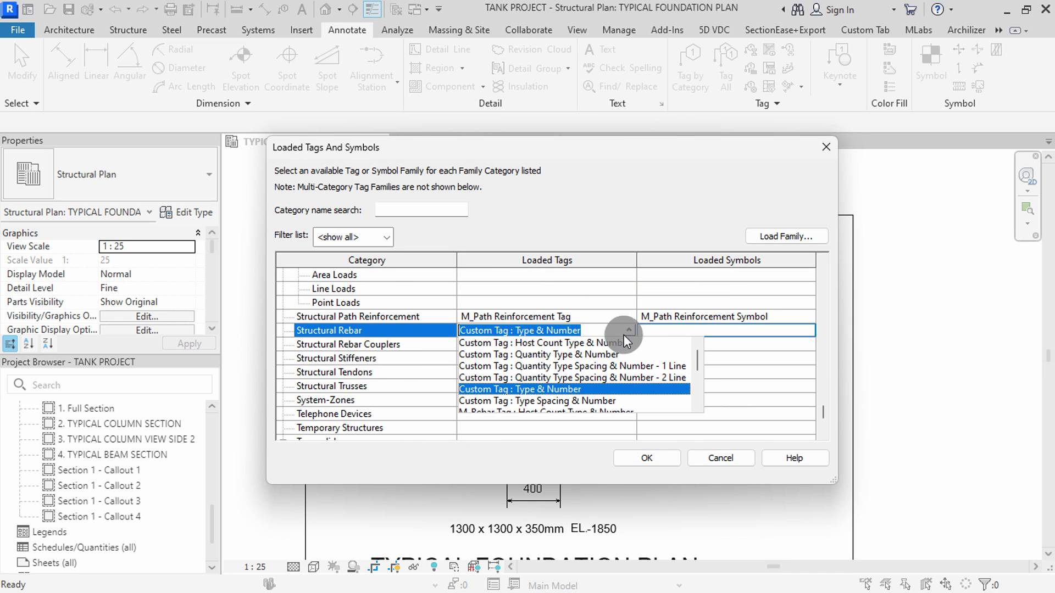
click(559, 401)
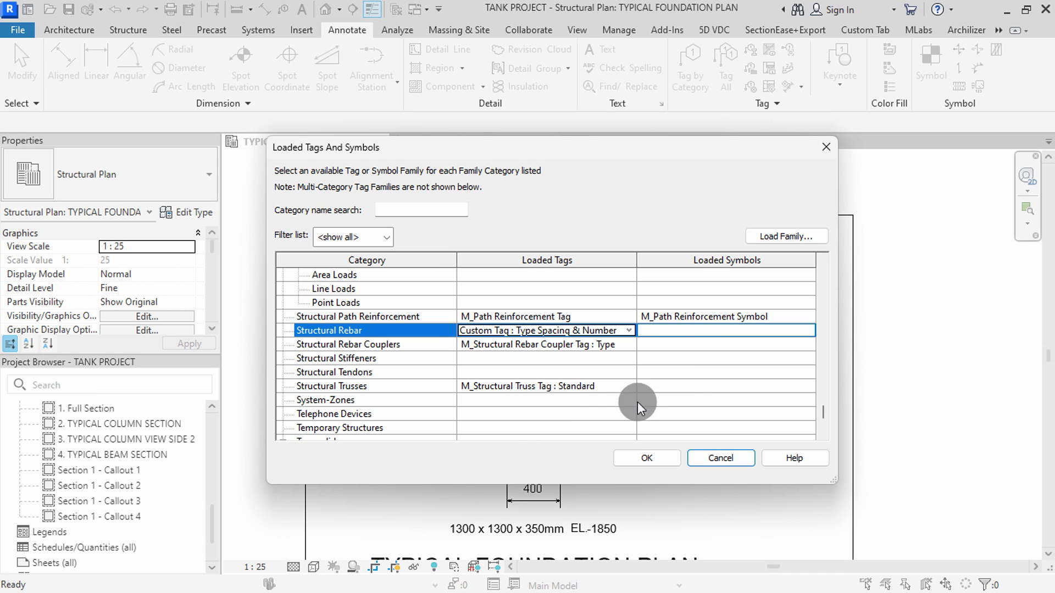
click(651, 452)
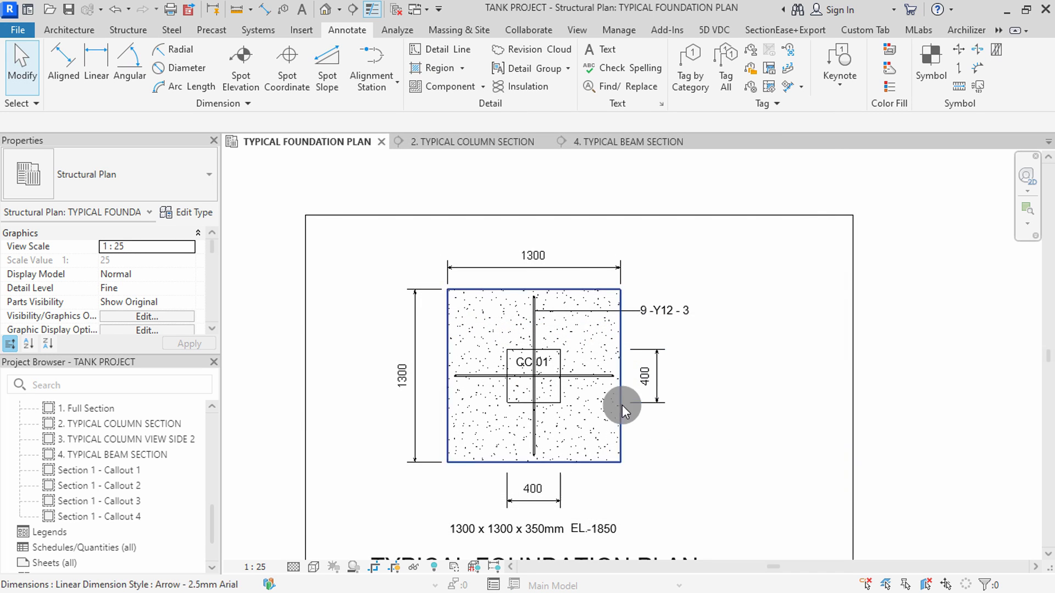
Tag the footing's vertical and horizontal bars with Tag by Category, placing both tags right of the footing.
click(689, 65)
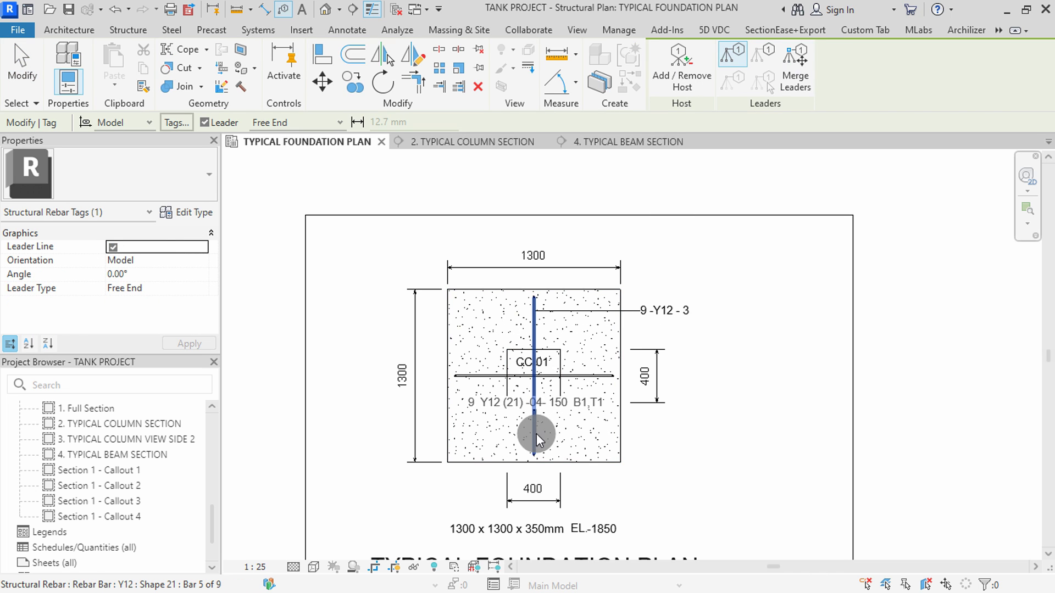
click(534, 444)
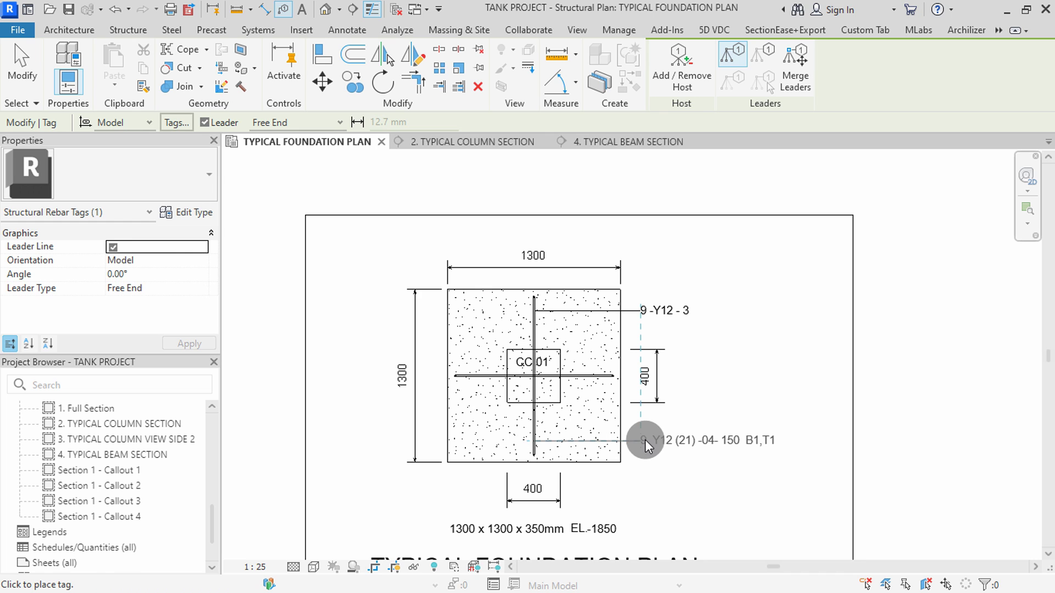
click(645, 444)
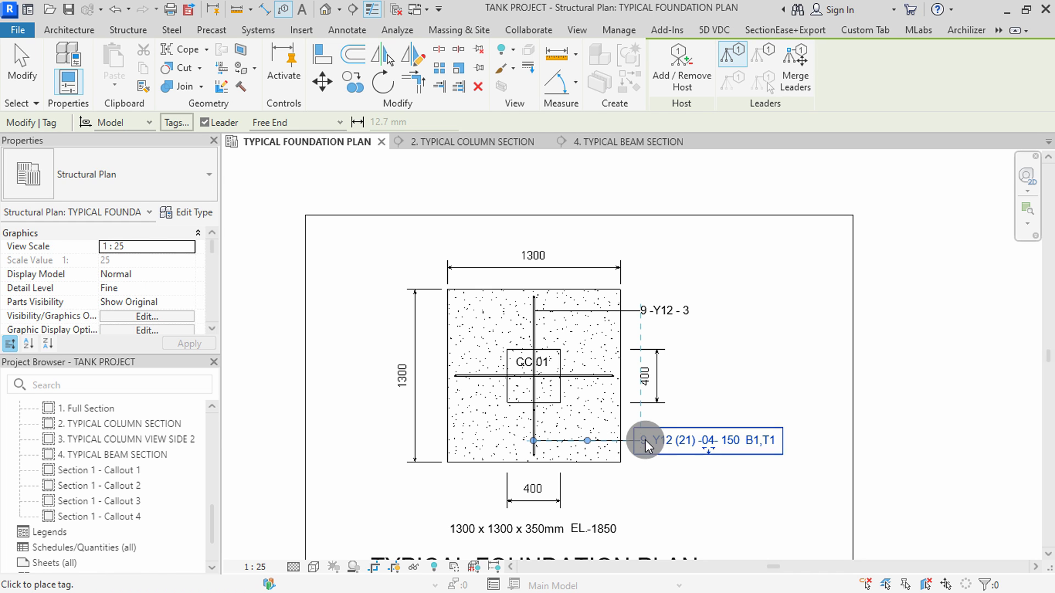
click(592, 378)
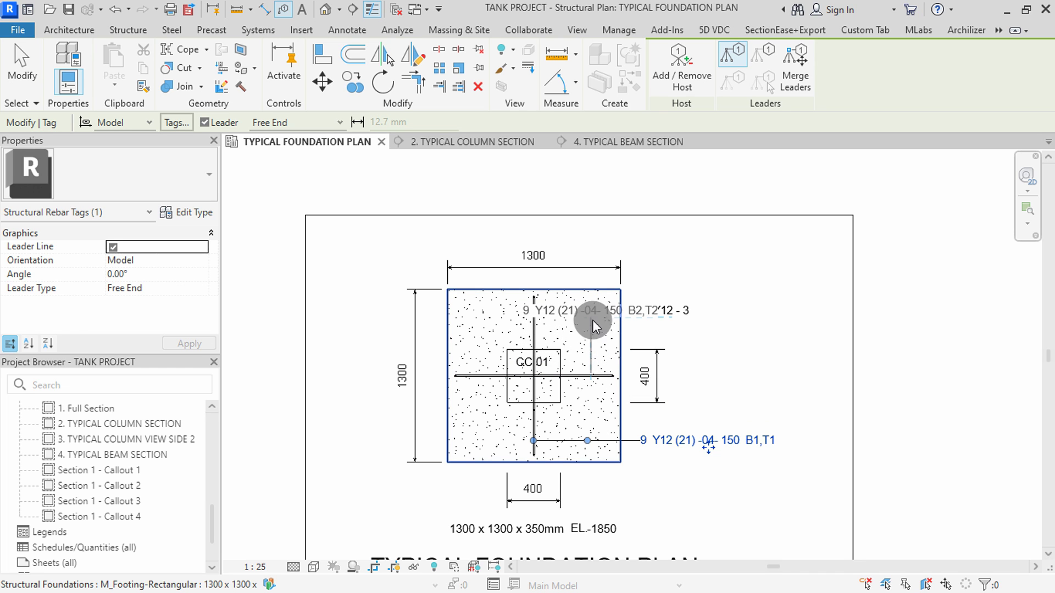
click(644, 328)
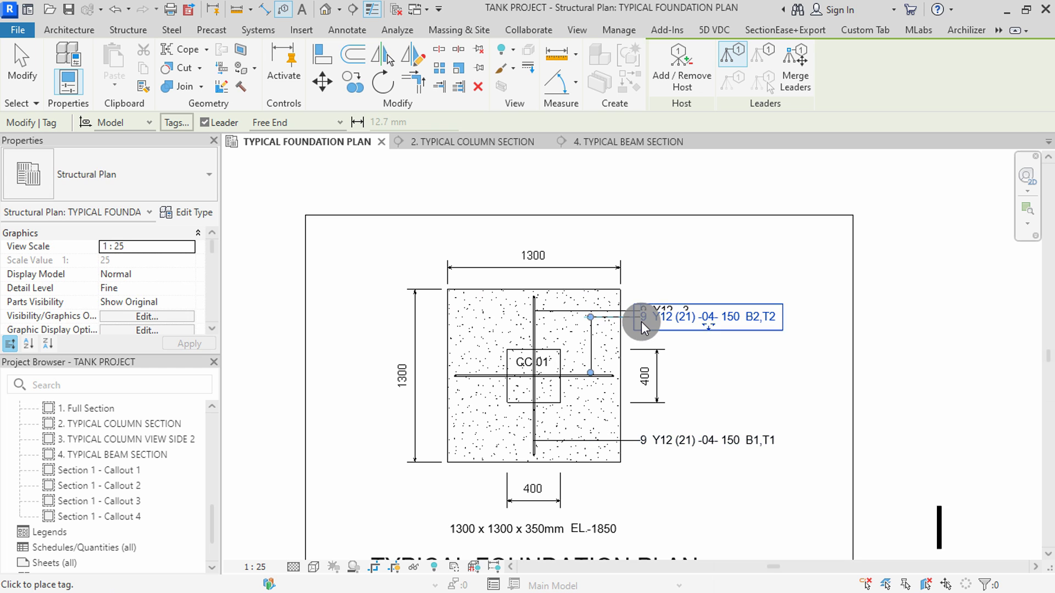
key(Escape)
Delete the old 9 -Y12 - 3 bar tag.
click(548, 309)
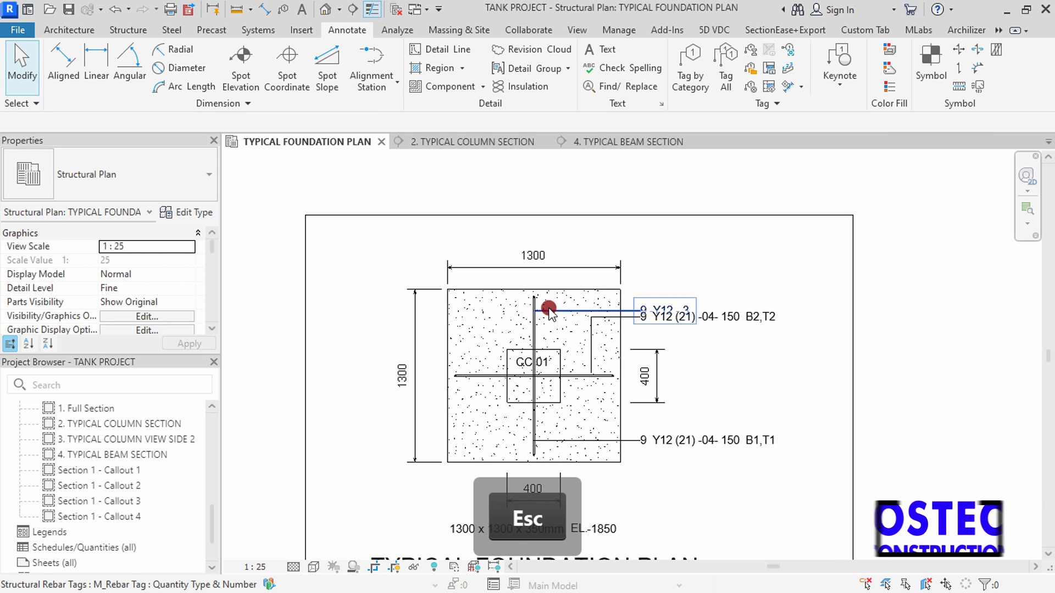
key(Delete)
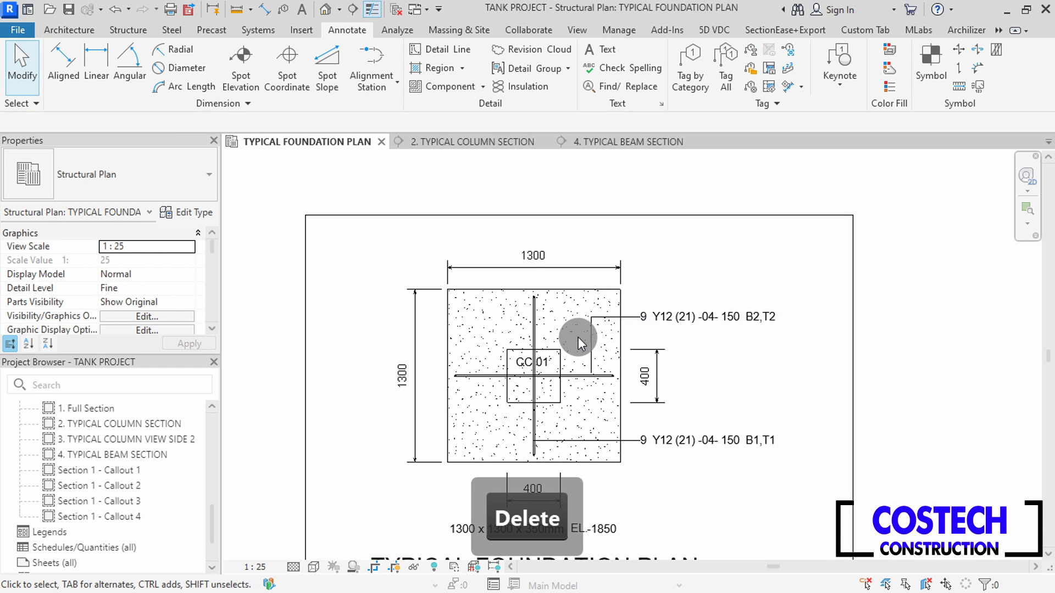
scroll(624, 434, down, 2)
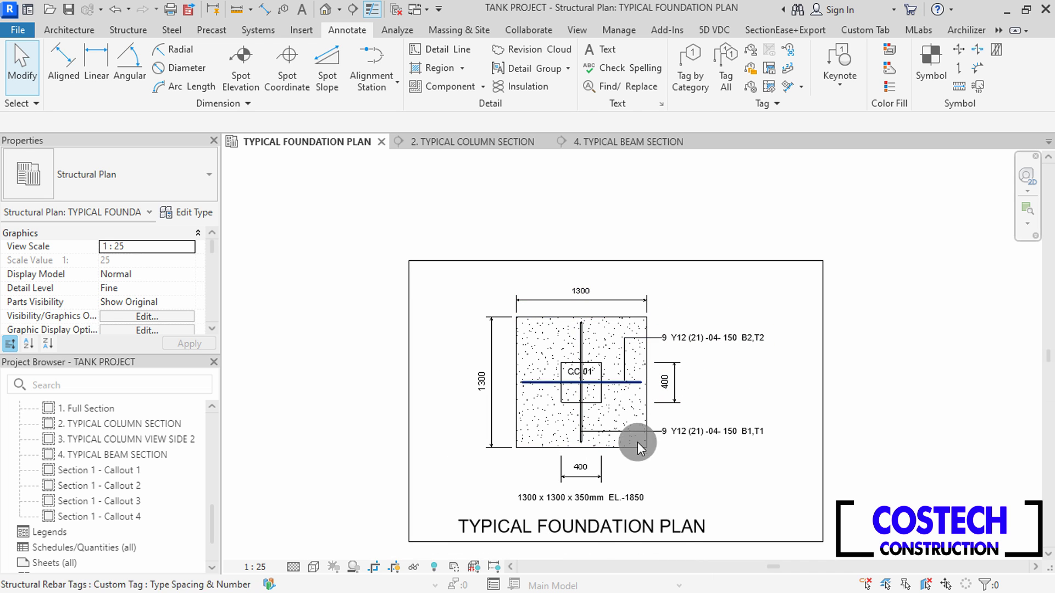
Place a bending detail of the vertical footing bar (160 mm legs, 1180 mm long) left of the footing.
scroll(667, 456, up, 1)
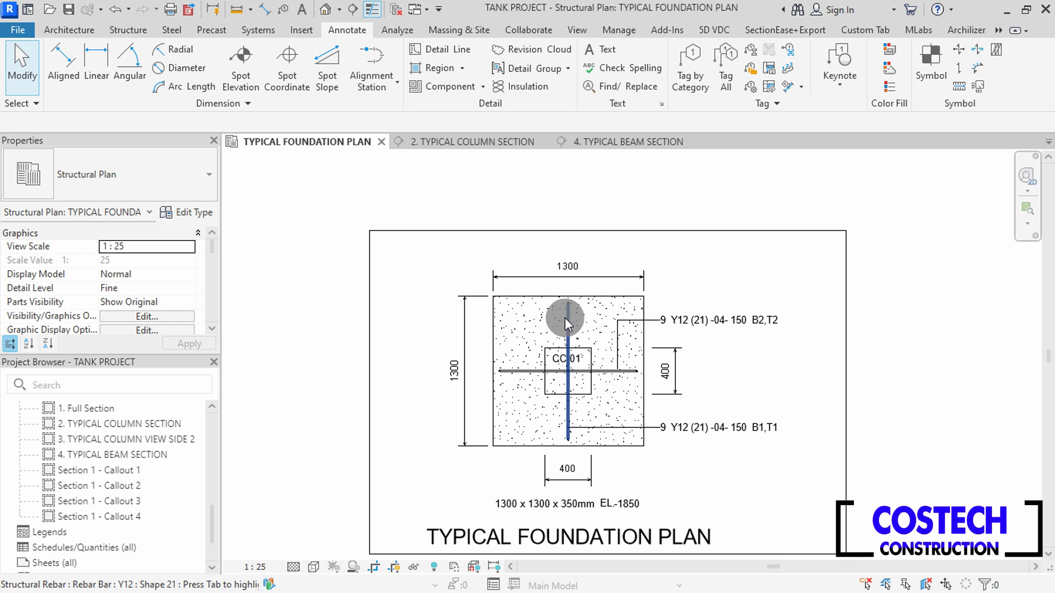
click(568, 367)
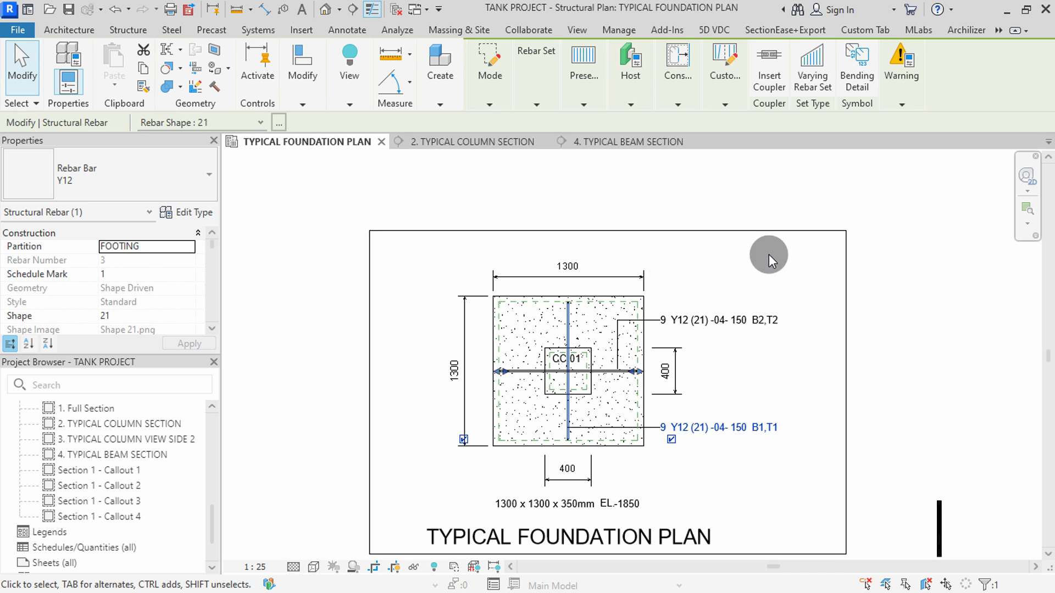
click(861, 80)
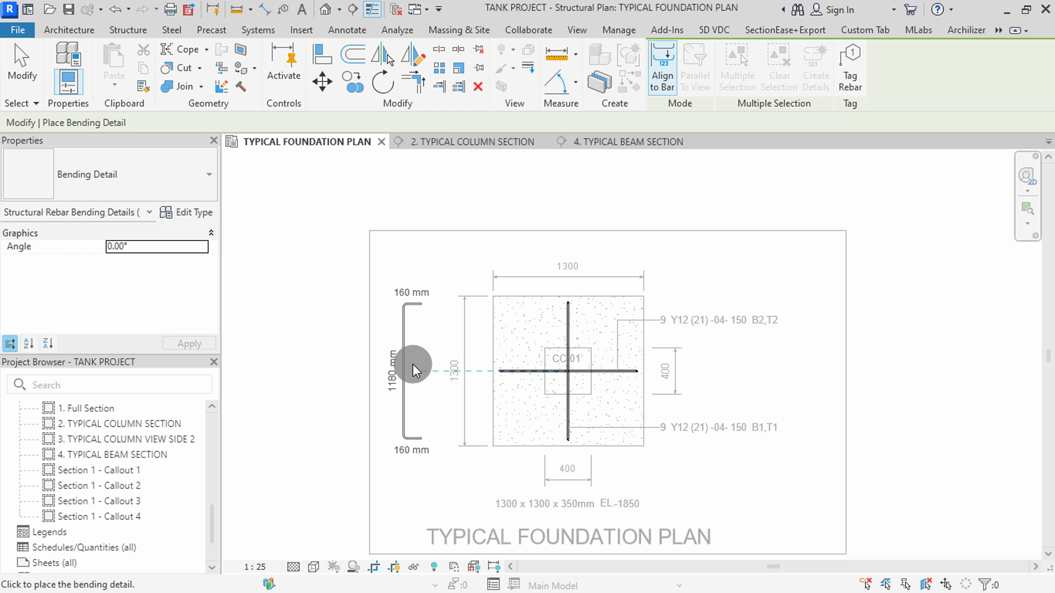
click(413, 364)
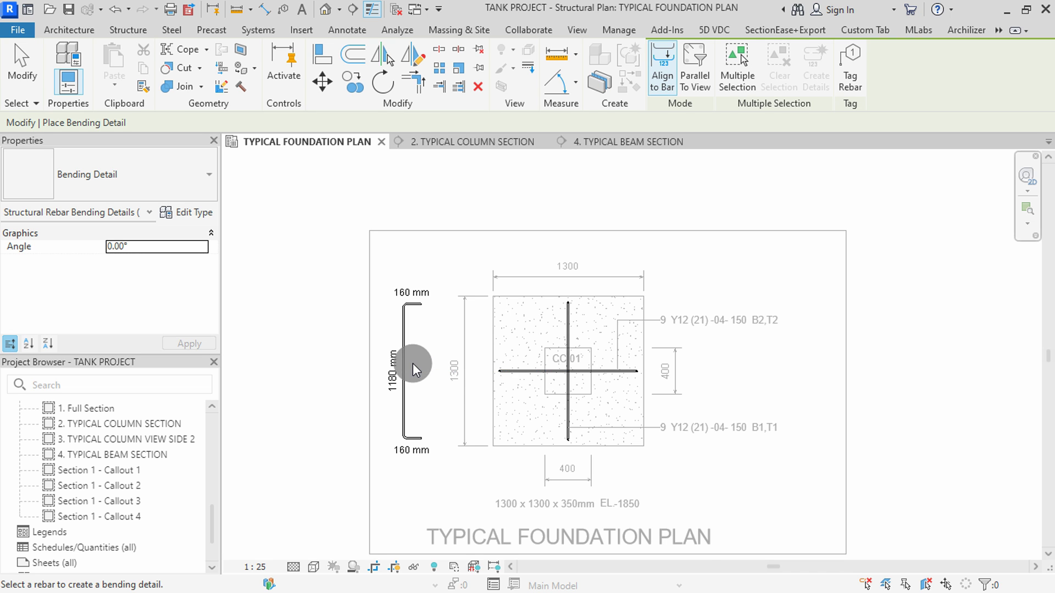
key(Escape)
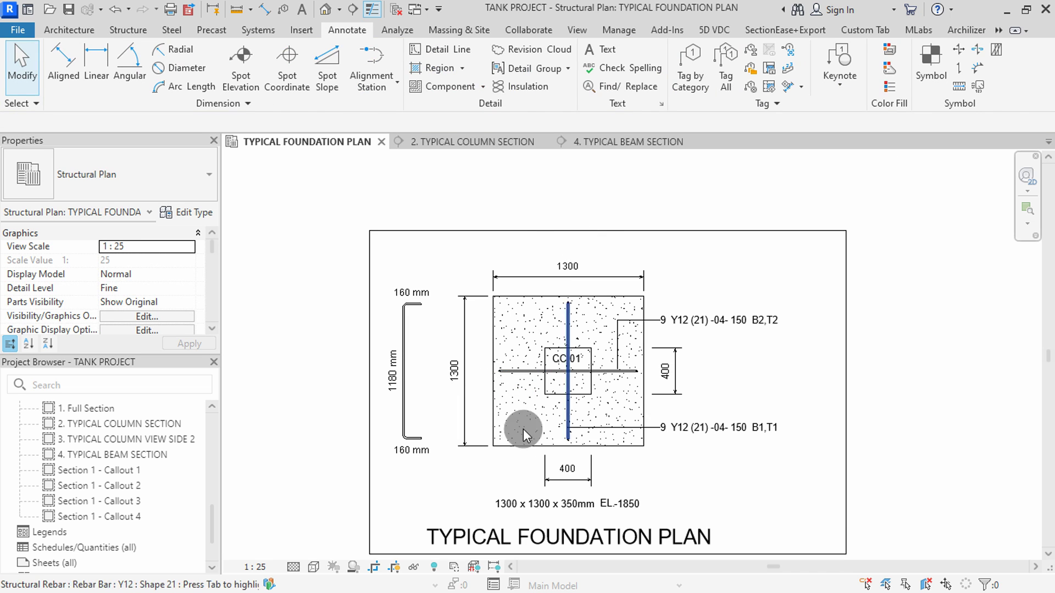
scroll(554, 263, down, 2)
Hide the foundation plan's crop boundary in this view.
click(652, 238)
right_click(652, 237)
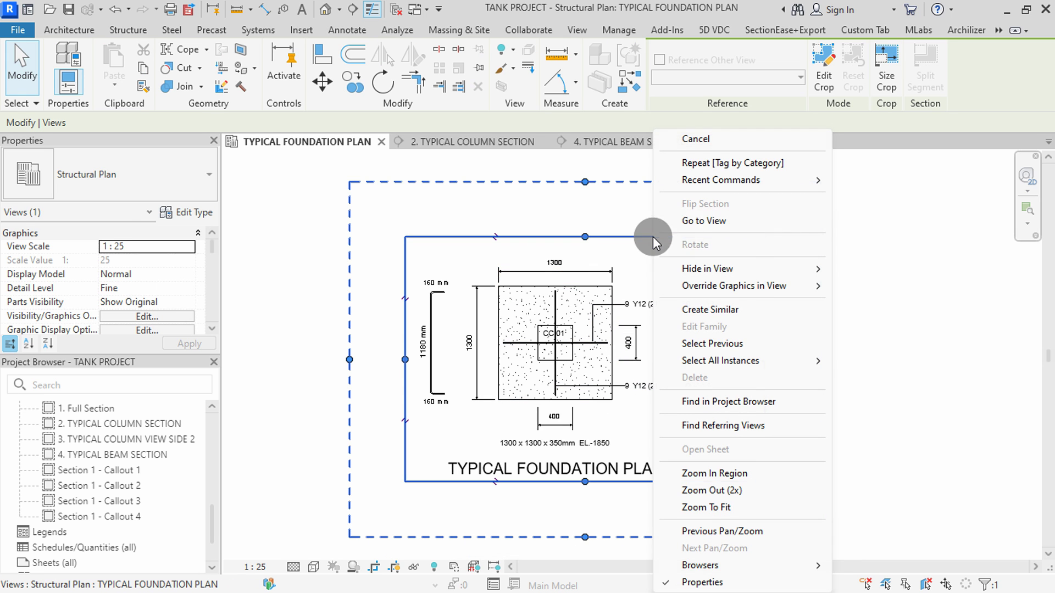
mouse_move(797, 269)
click(861, 268)
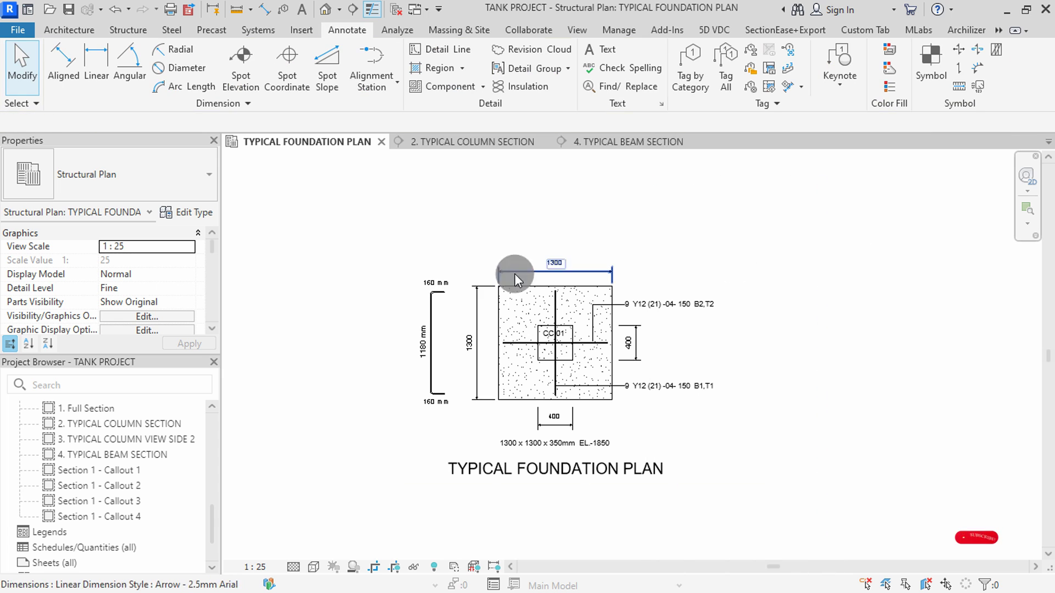
scroll(93, 474, down, 1)
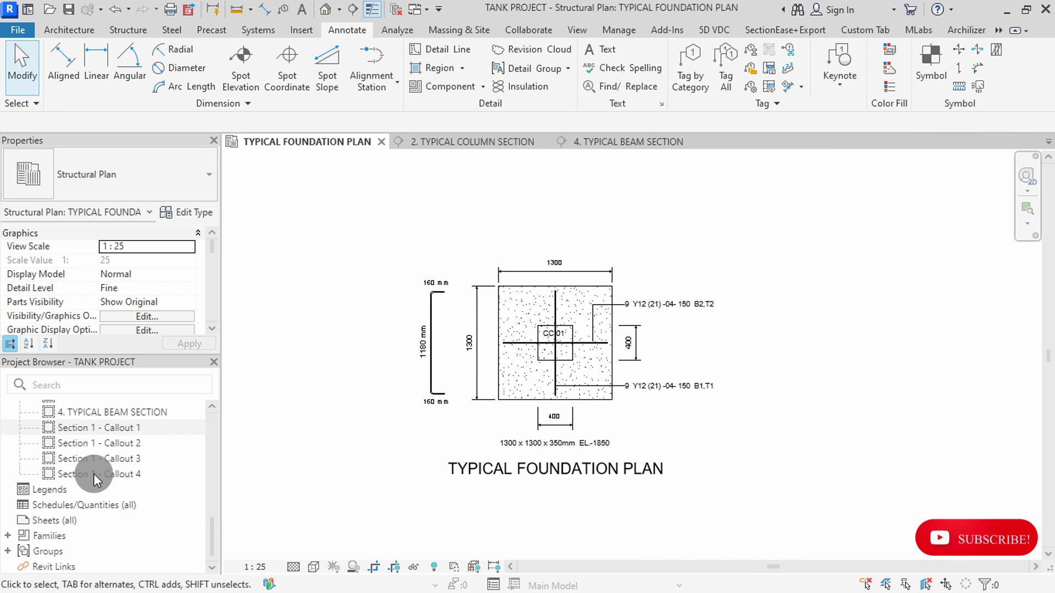
Create a new sheet using the A1 portrait titleblock.
click(45, 520)
right_click(45, 521)
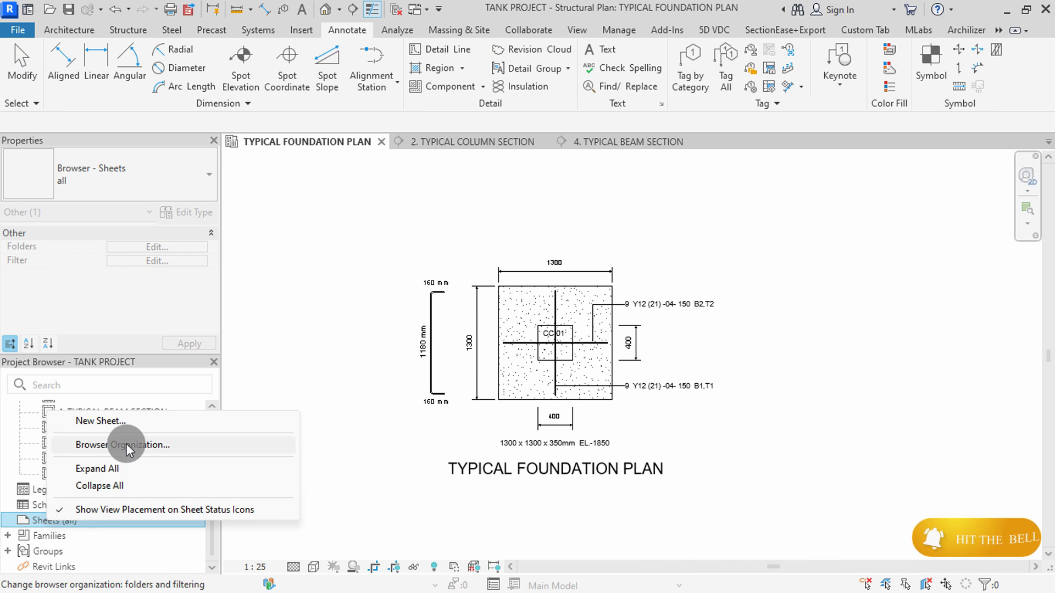
click(134, 421)
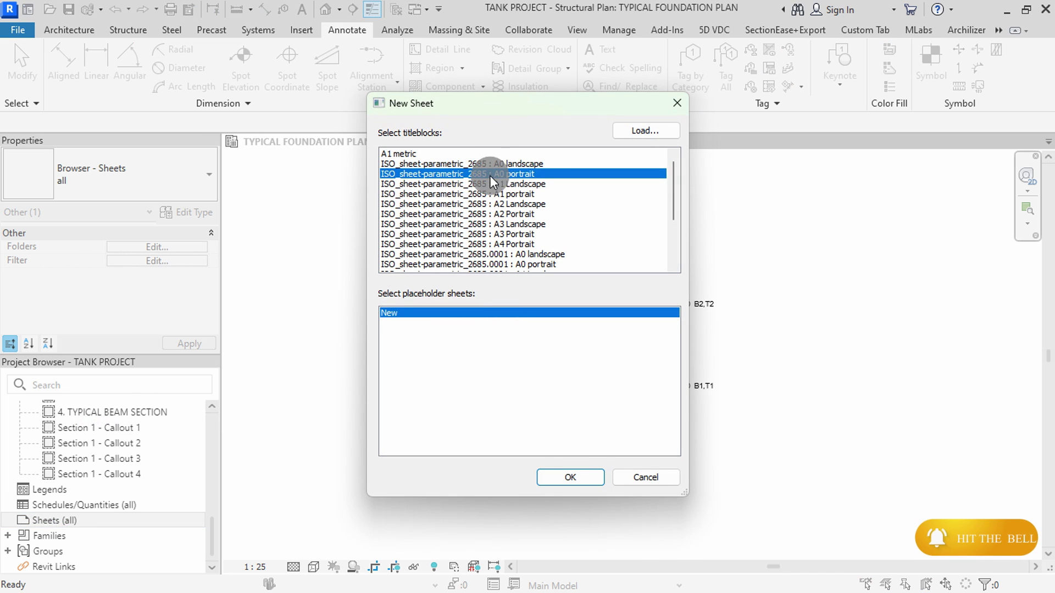
click(492, 194)
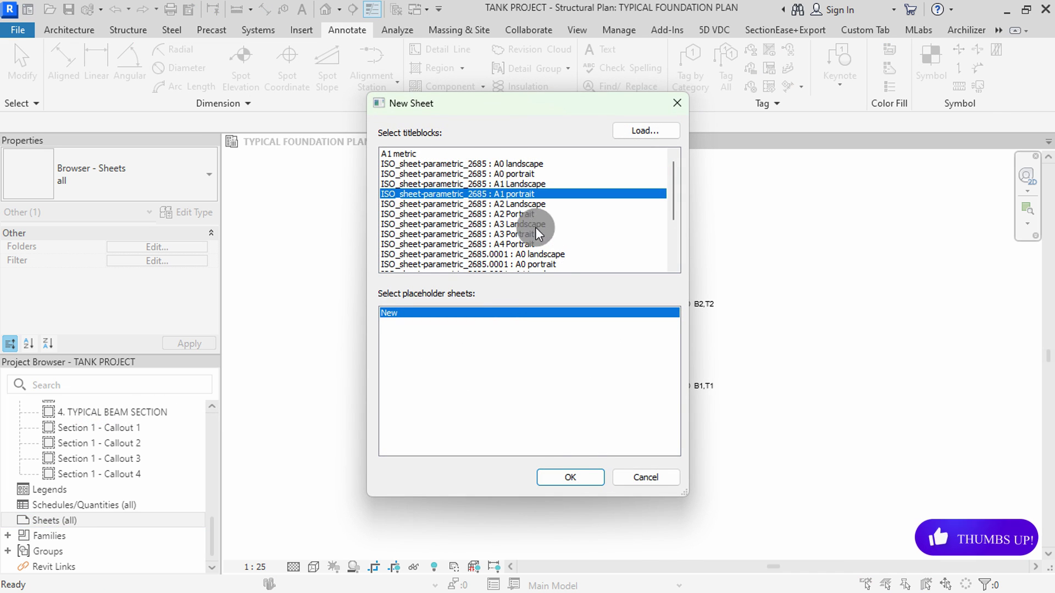
click(576, 475)
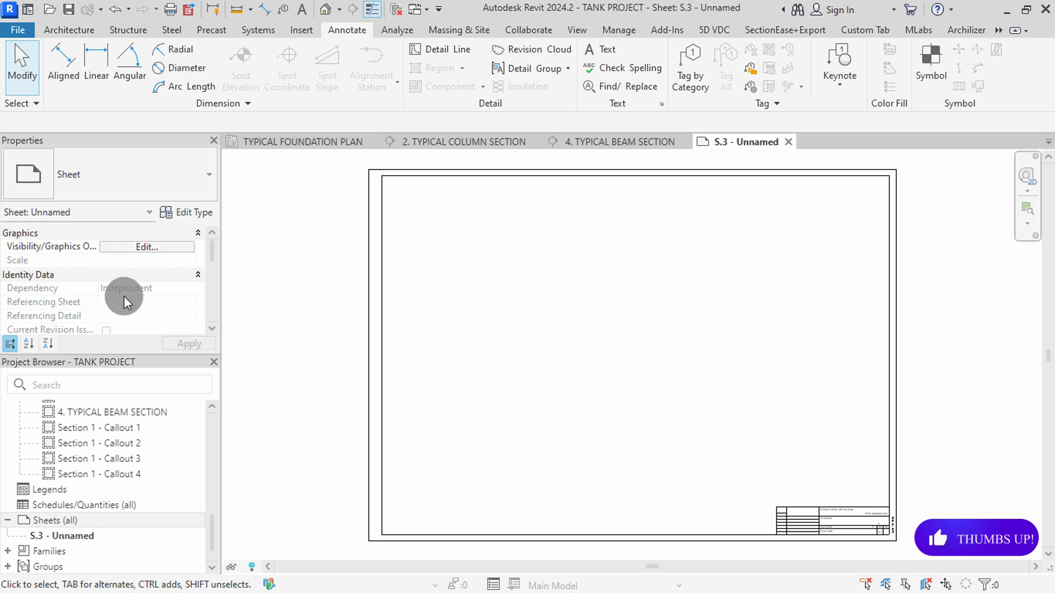
Place the TYPICAL FOUNDATION PLAN view on sheet S.3 near the top left.
right_click(75, 536)
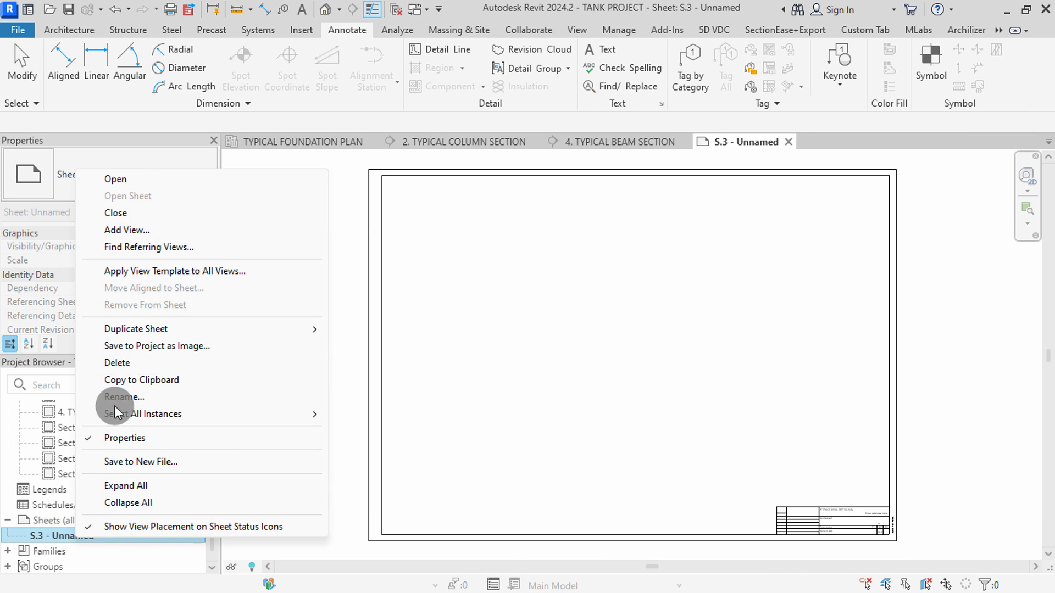
click(131, 230)
scroll(518, 305, down, 2)
scroll(517, 305, down, 6)
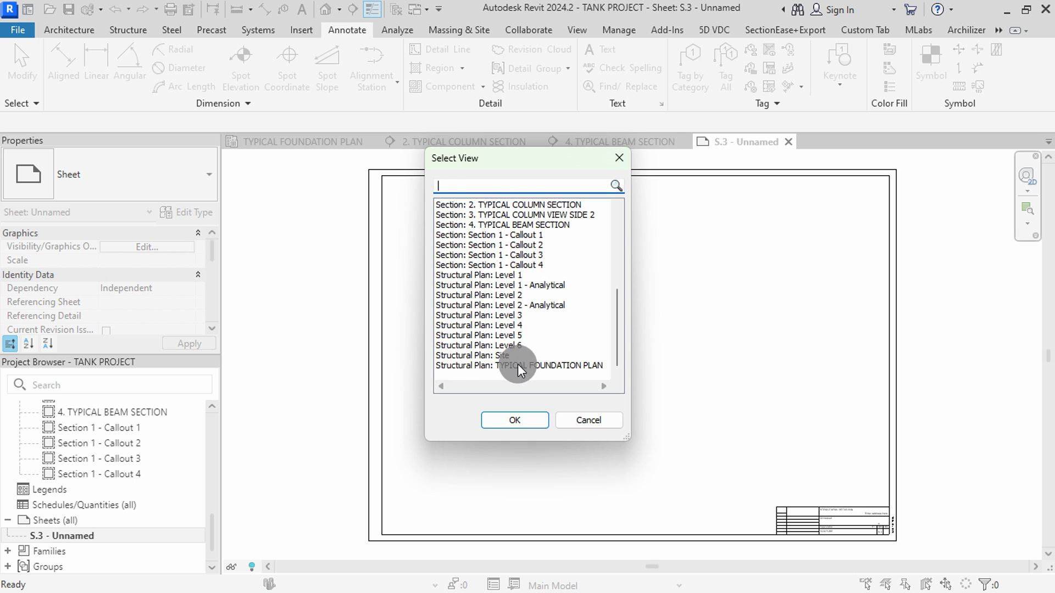
click(519, 417)
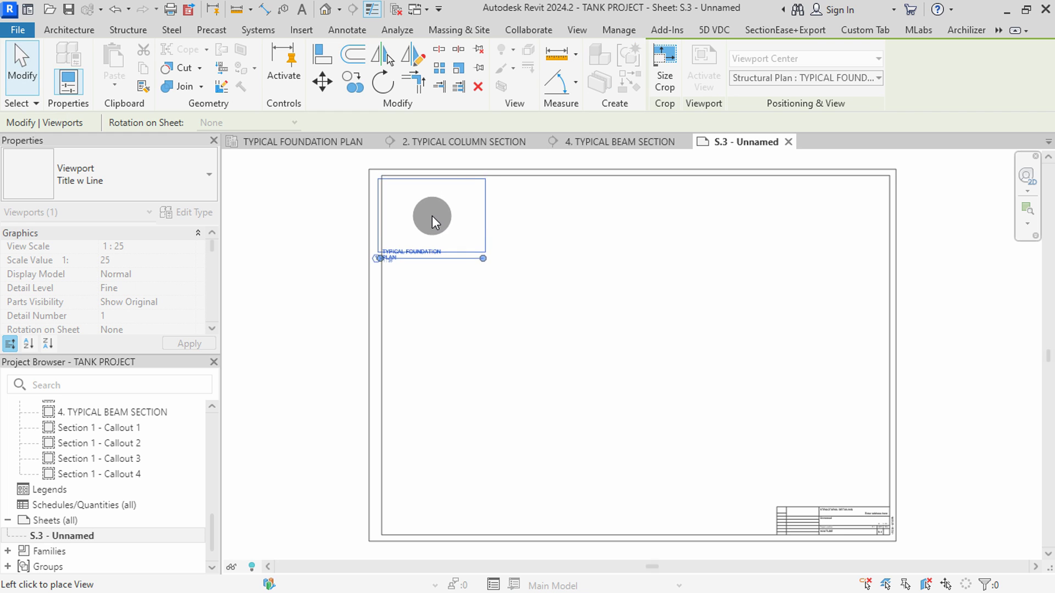
click(438, 216)
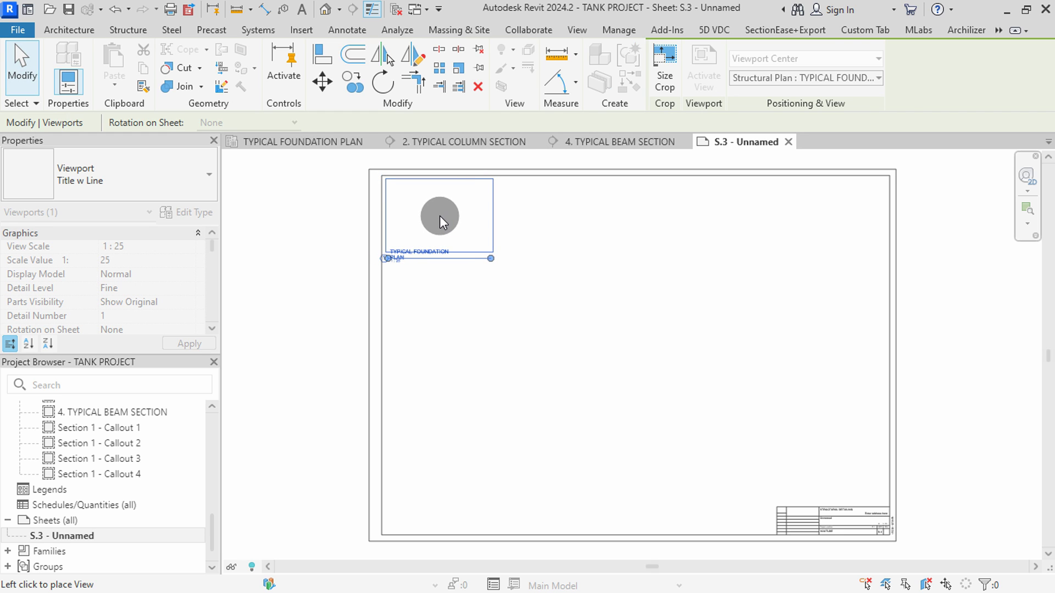
Change the viewport type to No Title, then return to the TYPICAL FOUNDATION PLAN view.
click(172, 193)
click(59, 250)
key(Escape)
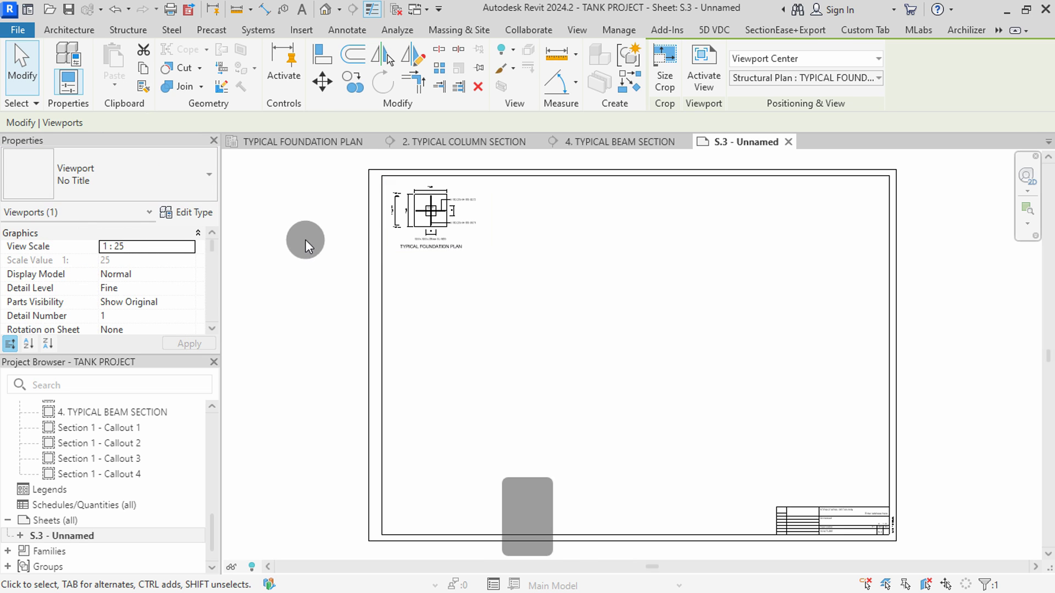
scroll(365, 203, up, 5)
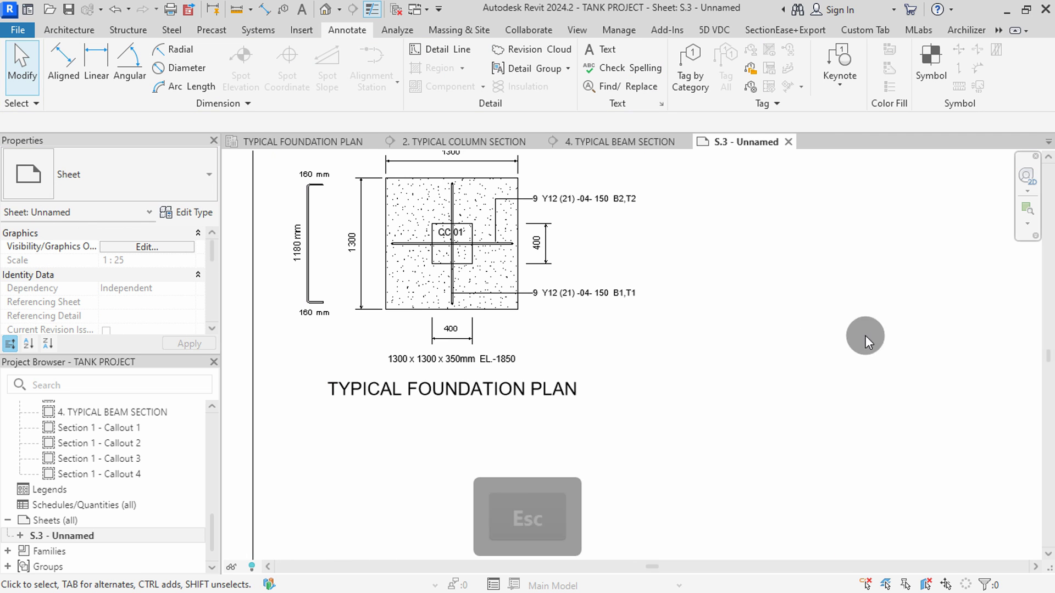
scroll(850, 433, down, 2)
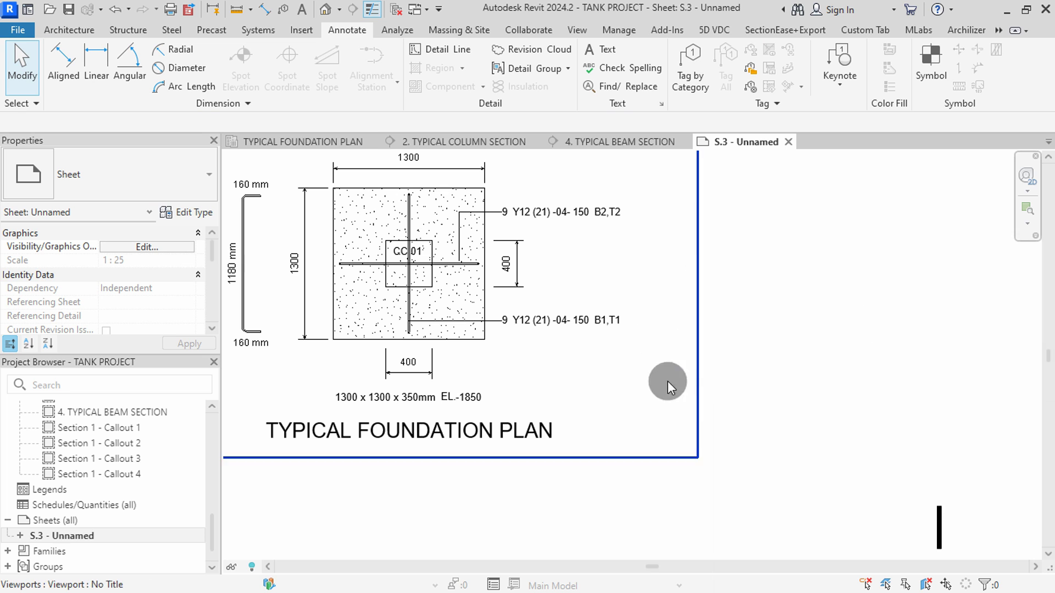
scroll(472, 338, down, 3)
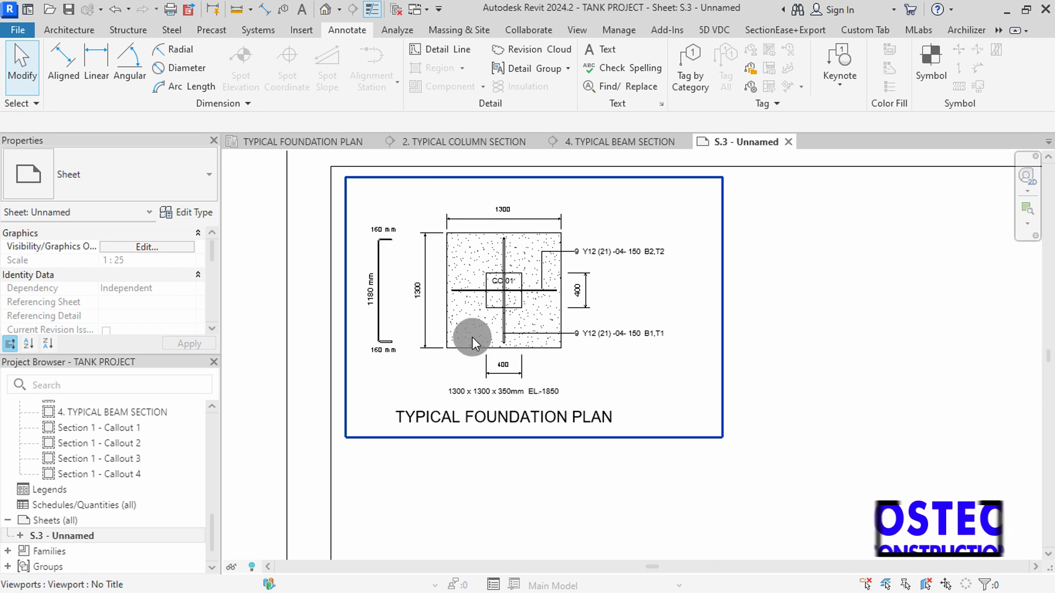
click(319, 143)
In 2. TYPICAL COLUMN SECTION, add aligned dimensions for footing depth 350 and column height 1650.
scroll(500, 329, down, 2)
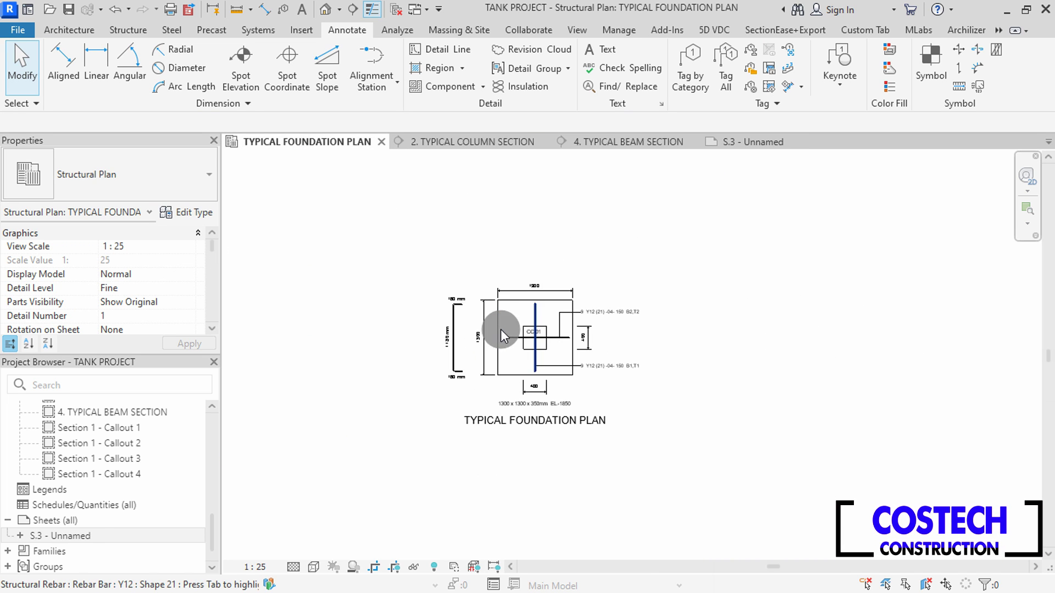
click(471, 145)
scroll(577, 443, down, 4)
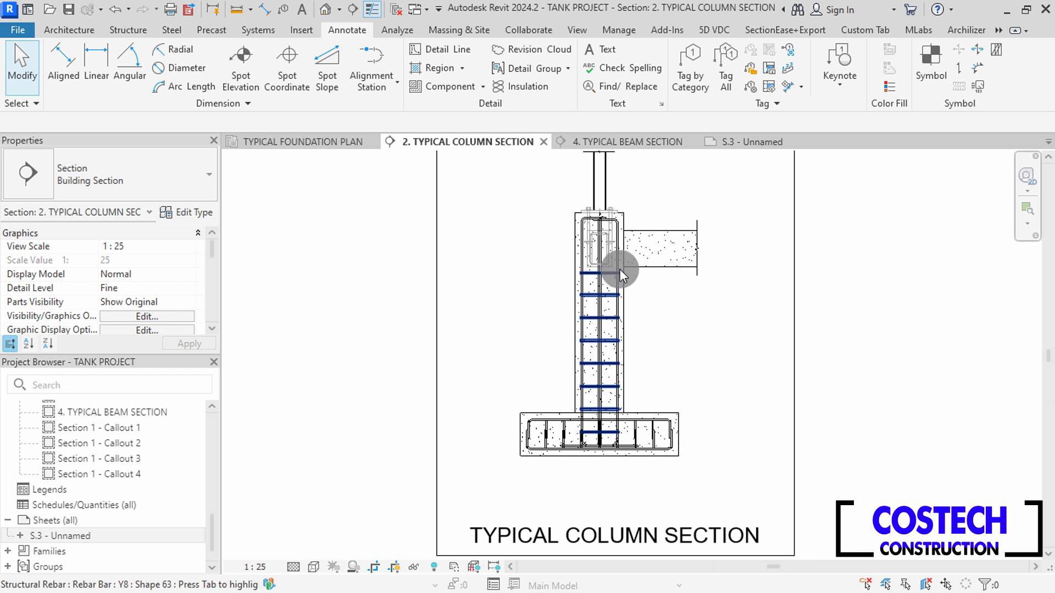
click(69, 68)
scroll(511, 460, up, 1)
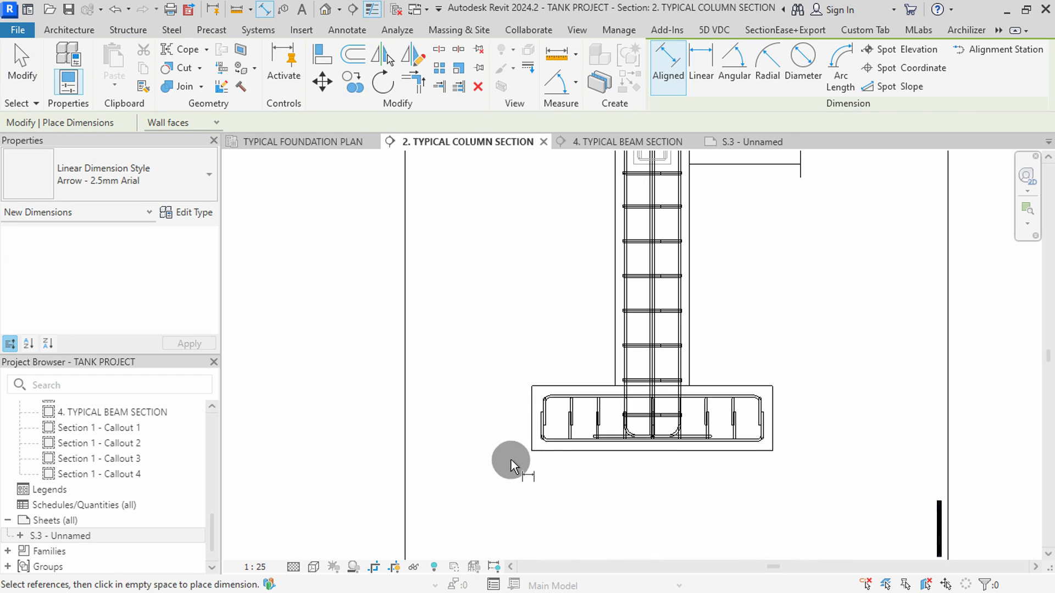
scroll(554, 440, up, 2)
click(563, 388)
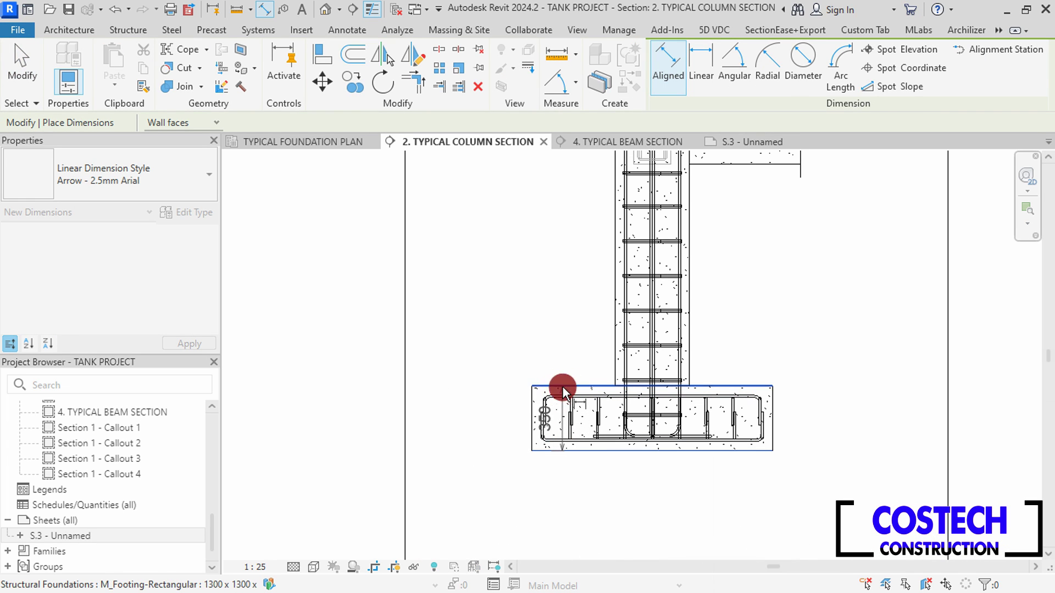
click(506, 418)
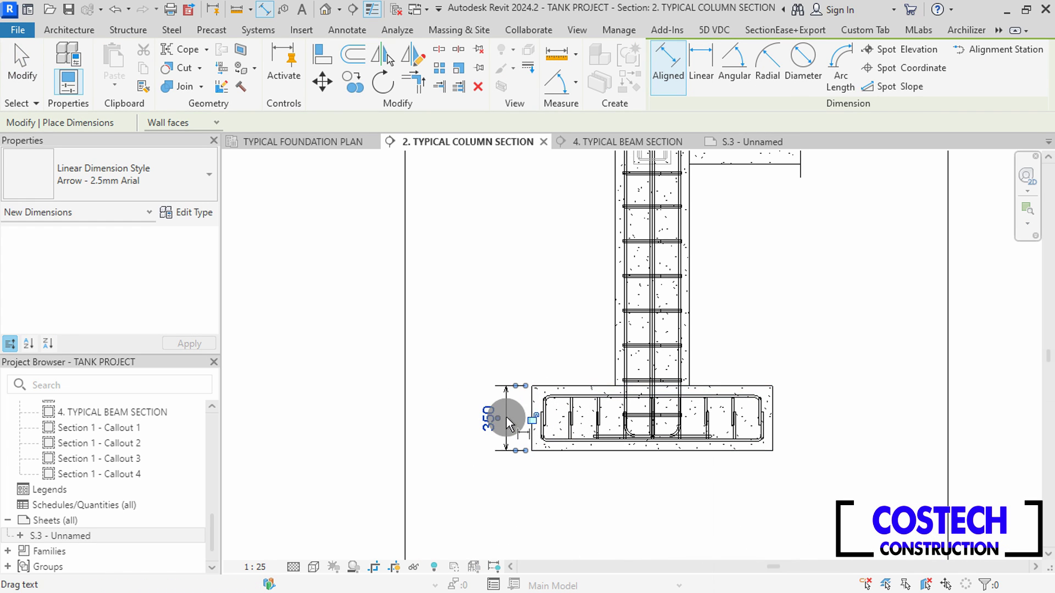
scroll(598, 473, down, 3)
scroll(612, 279, up, 4)
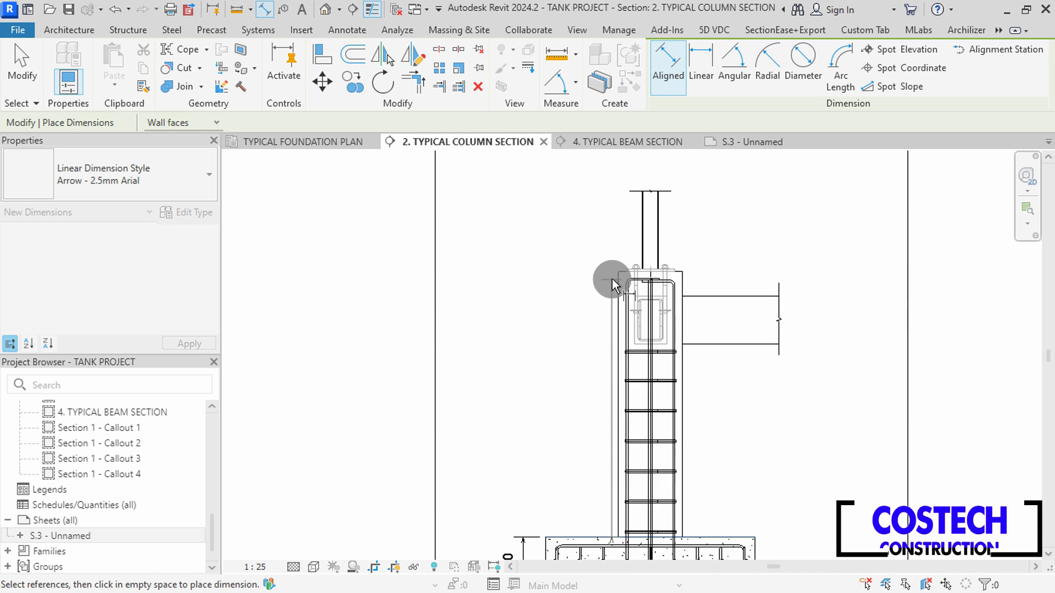
click(621, 268)
scroll(571, 341, down, 3)
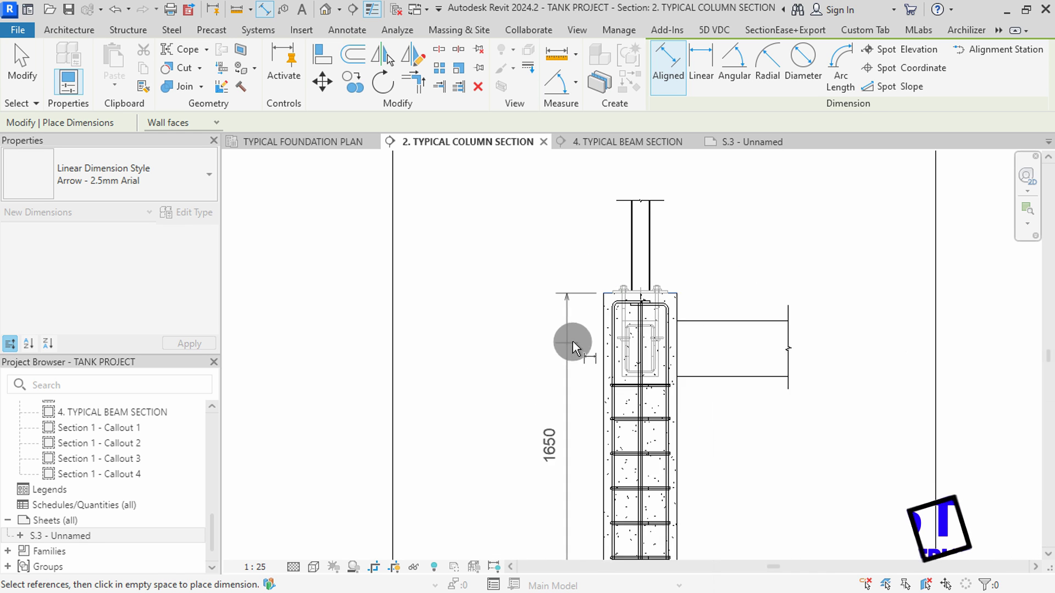
scroll(582, 428, up, 1)
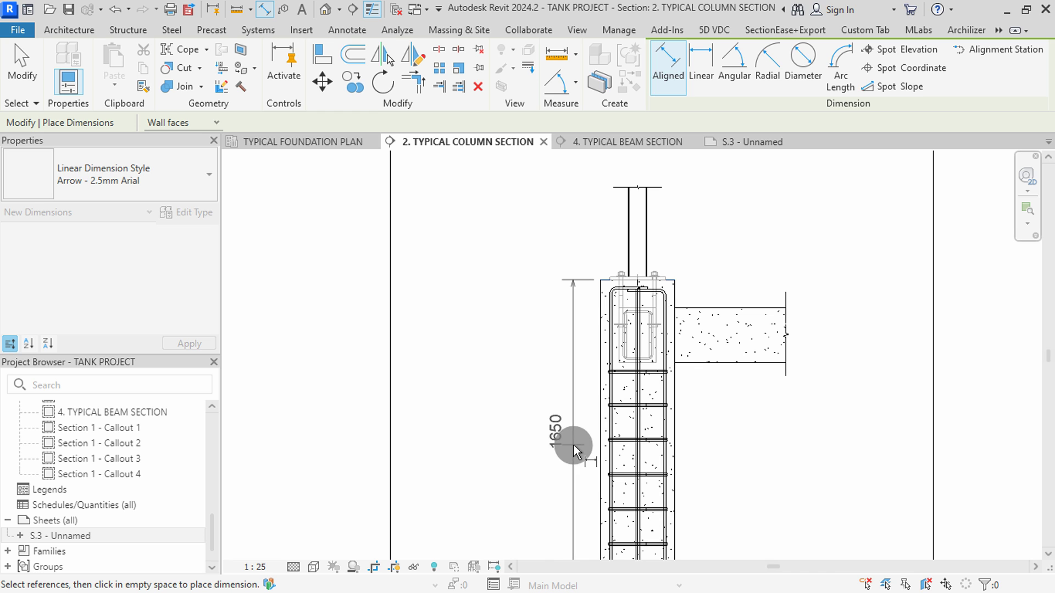
click(573, 445)
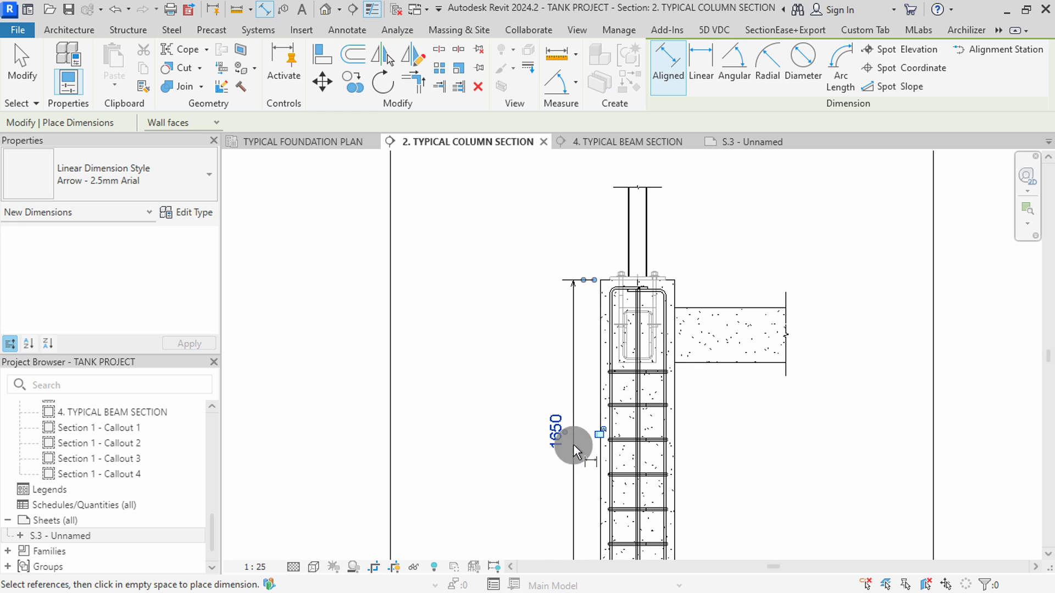
Dimension the beam depth 300 right of the beam and the footing width 1300 below the footing.
click(753, 311)
click(757, 363)
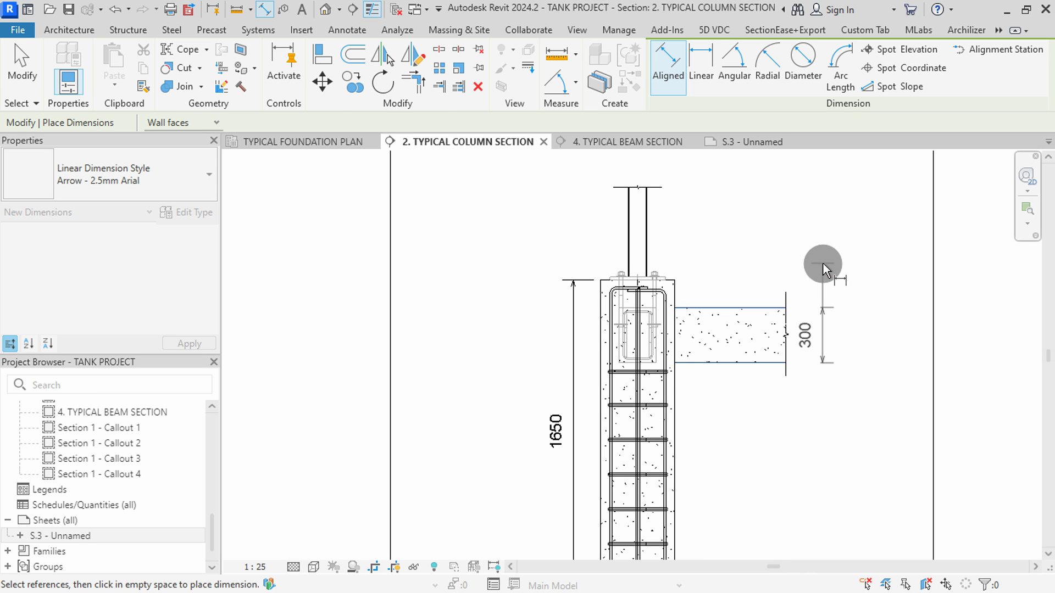
click(822, 263)
scroll(689, 226, down, 3)
scroll(633, 468, up, 4)
click(579, 397)
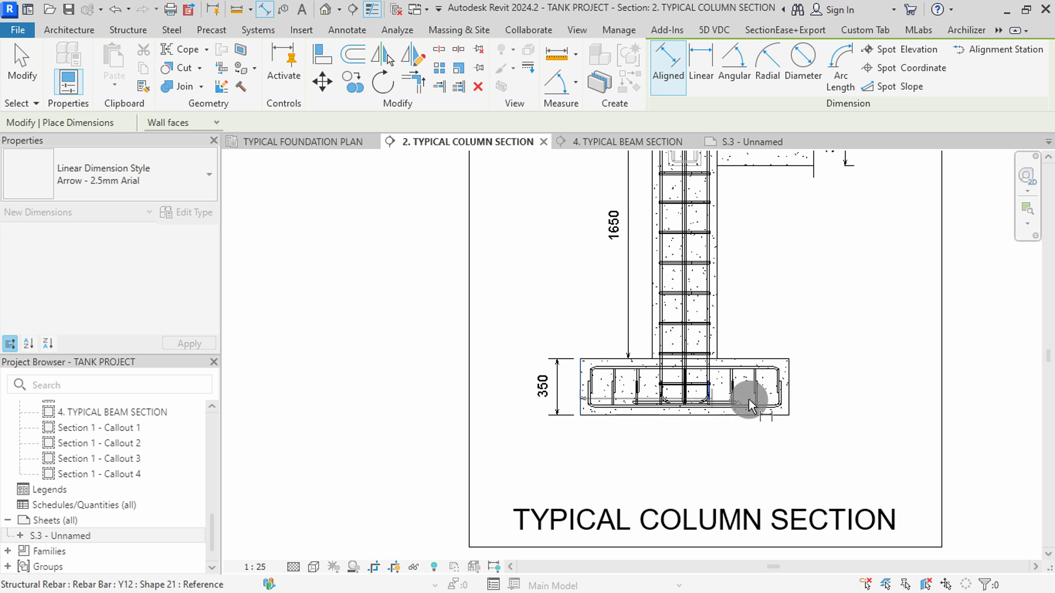
click(789, 395)
scroll(696, 470, up, 2)
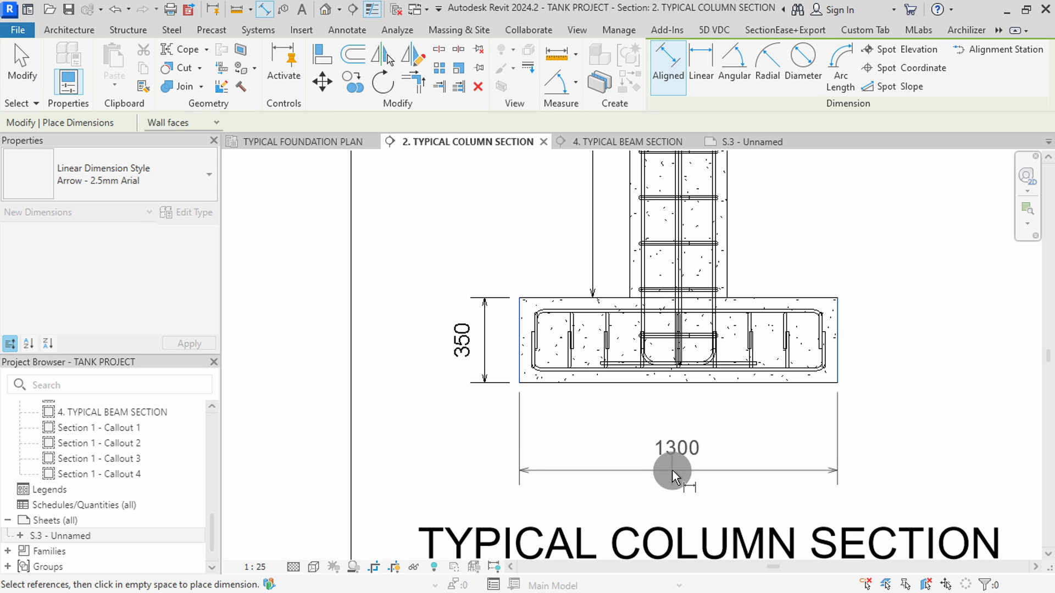
click(681, 435)
key(Escape)
Widen the left and right witness line gaps of the 1300 dimension.
scroll(528, 409, up, 2)
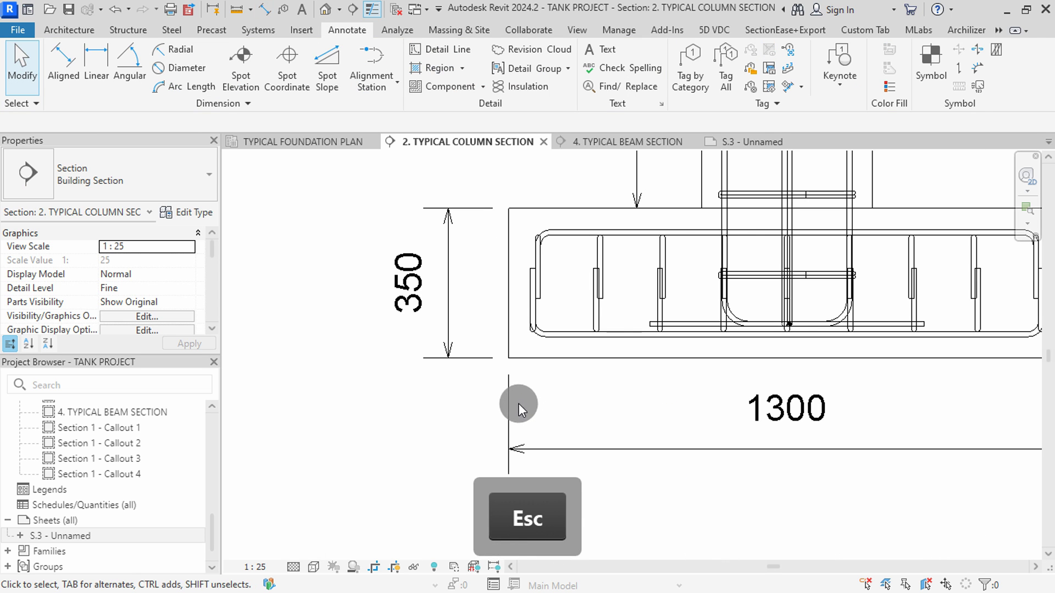
click(508, 388)
drag(510, 387, 509, 417)
scroll(440, 398, down, 2)
middle_drag(440, 398, 399, 399)
mouse_move(806, 384)
mouse_down()
mouse_move(810, 398)
mouse_move(795, 412)
mouse_up()
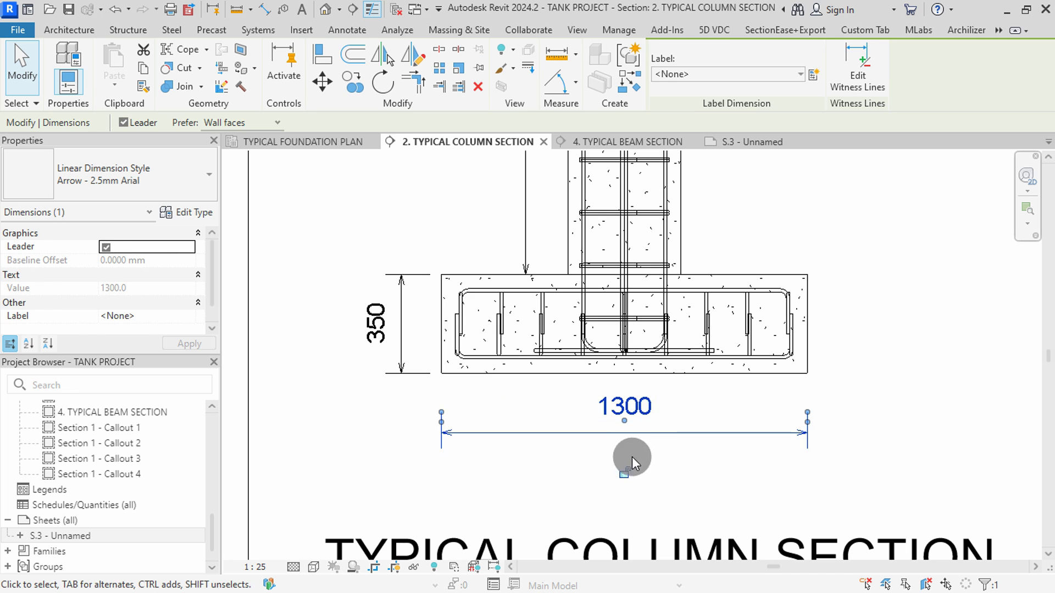
key(Escape)
scroll(694, 408, down, 2)
scroll(442, 348, up, 3)
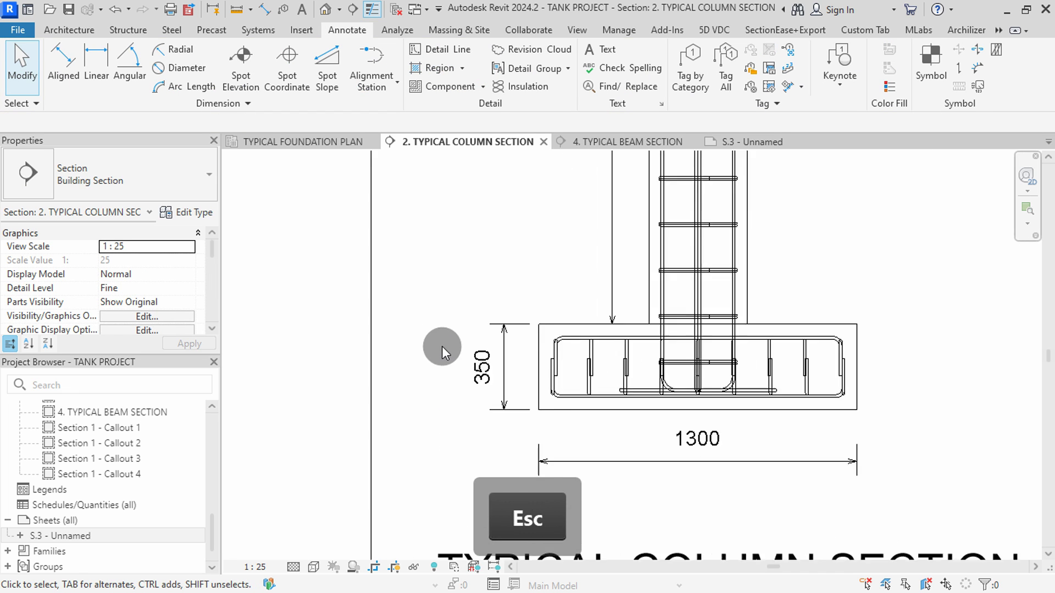
Adjust the top and bottom witness line gaps of the 350 dimension.
click(511, 317)
scroll(550, 314, up, 2)
drag(550, 300, 525, 308)
drag(549, 474, 529, 477)
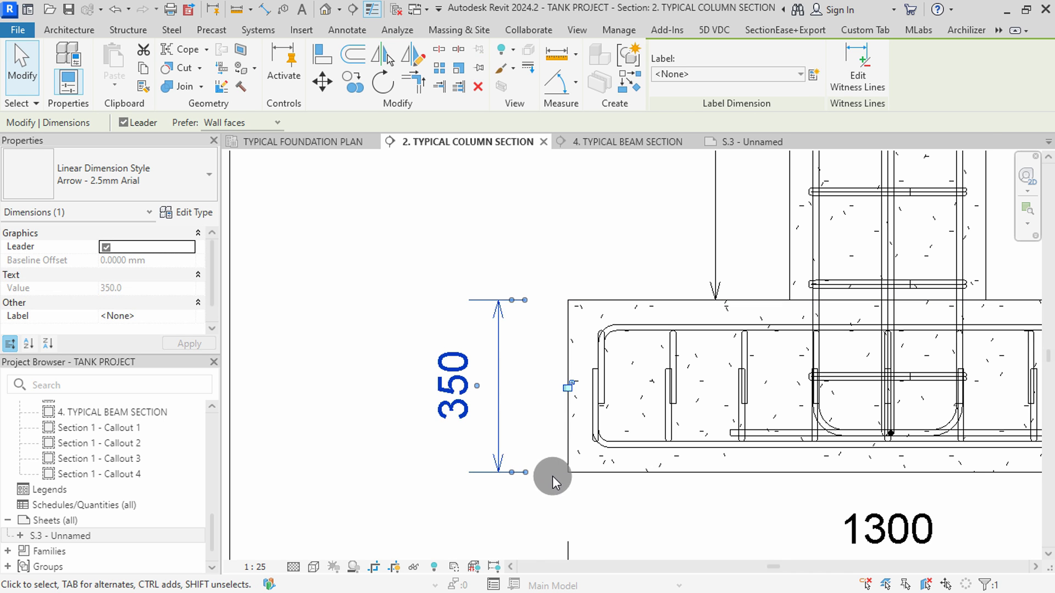
scroll(552, 476, down, 3)
key(Escape)
scroll(568, 366, down, 3)
scroll(586, 361, up, 2)
scroll(617, 393, down, 2)
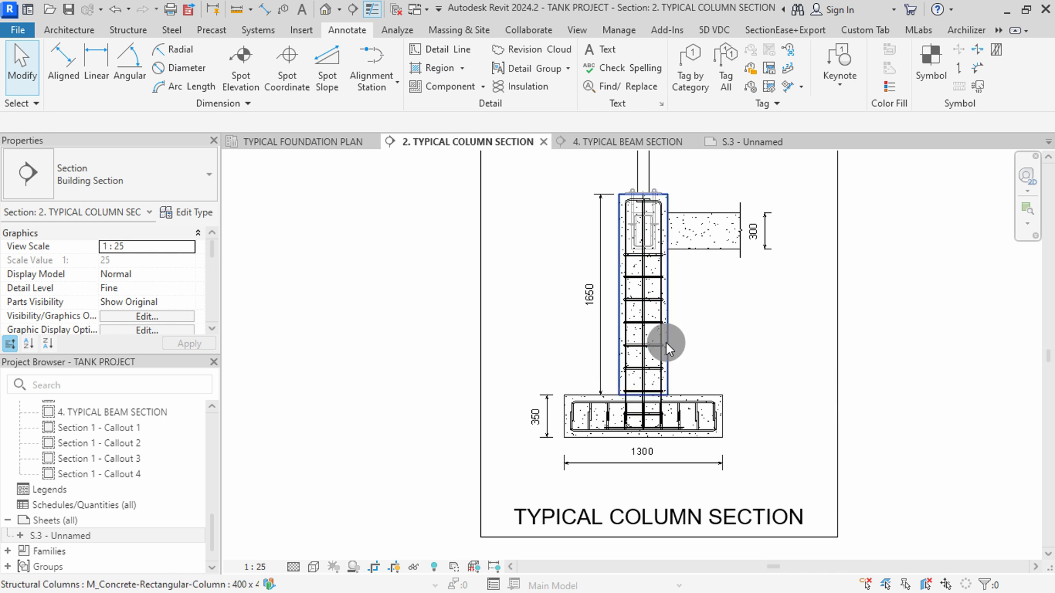
scroll(632, 363, down, 1)
scroll(657, 336, up, 2)
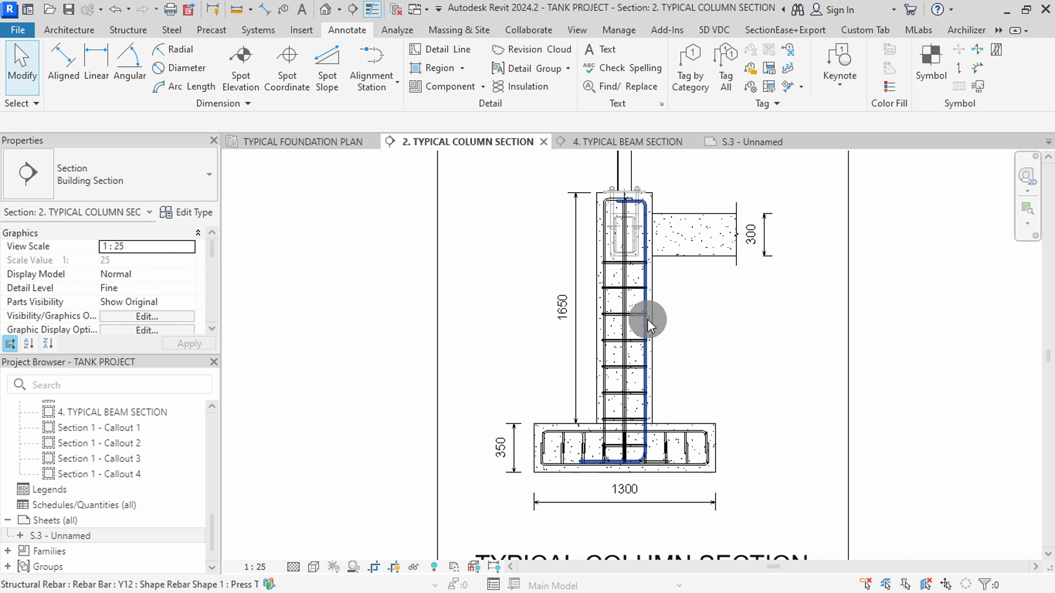
Make the column stirrup set display only one chosen stirrup.
click(637, 337)
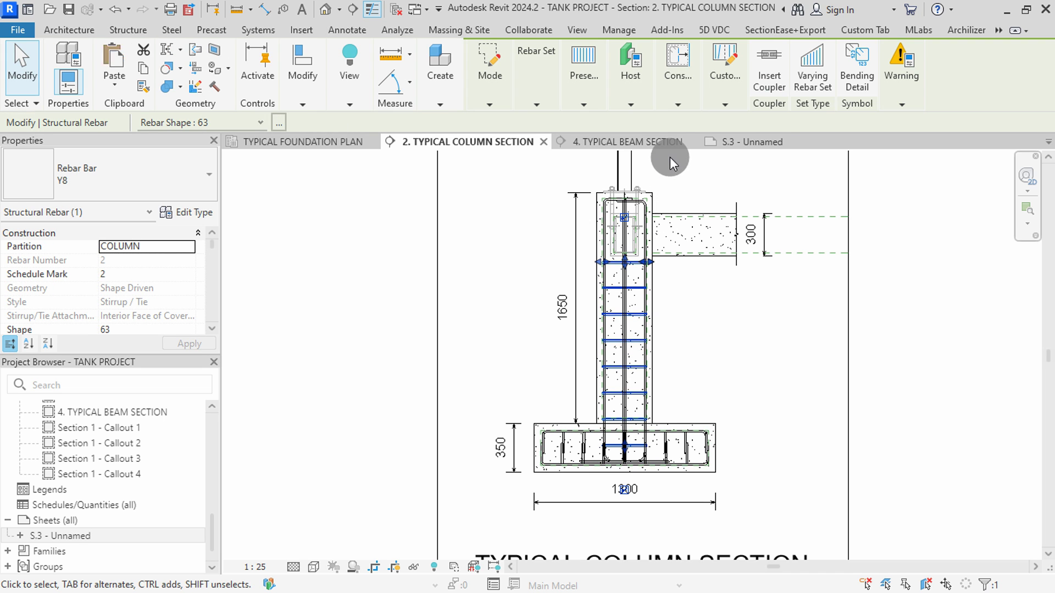
mouse_move(574, 88)
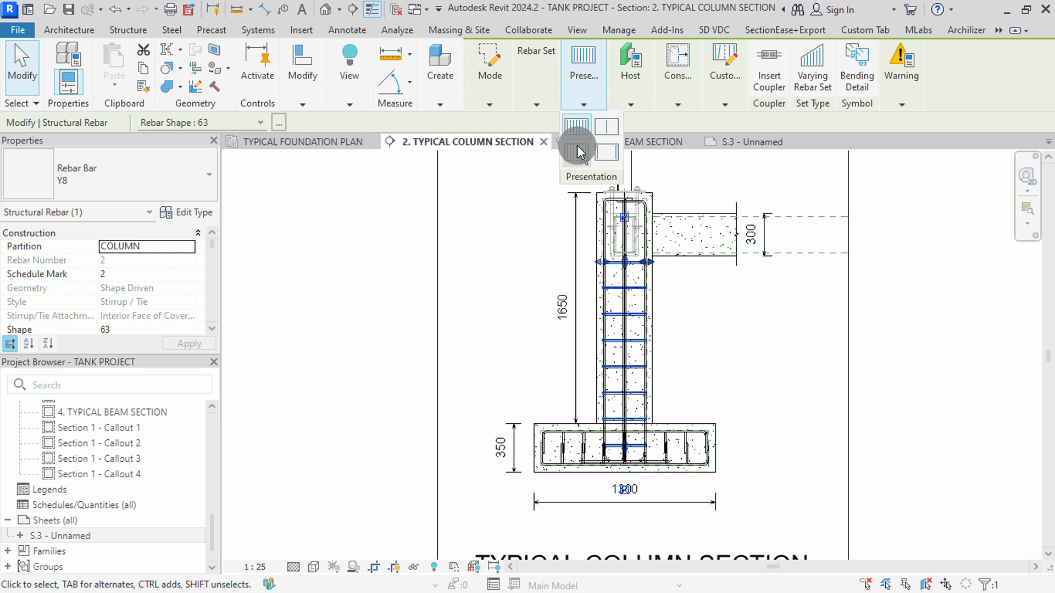
click(578, 153)
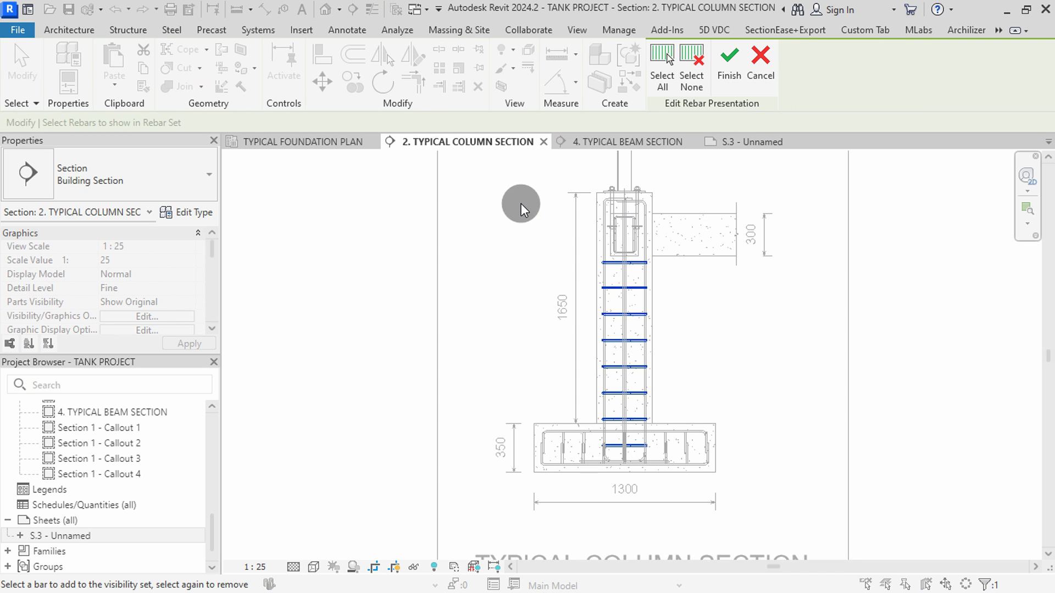
click(697, 74)
click(637, 314)
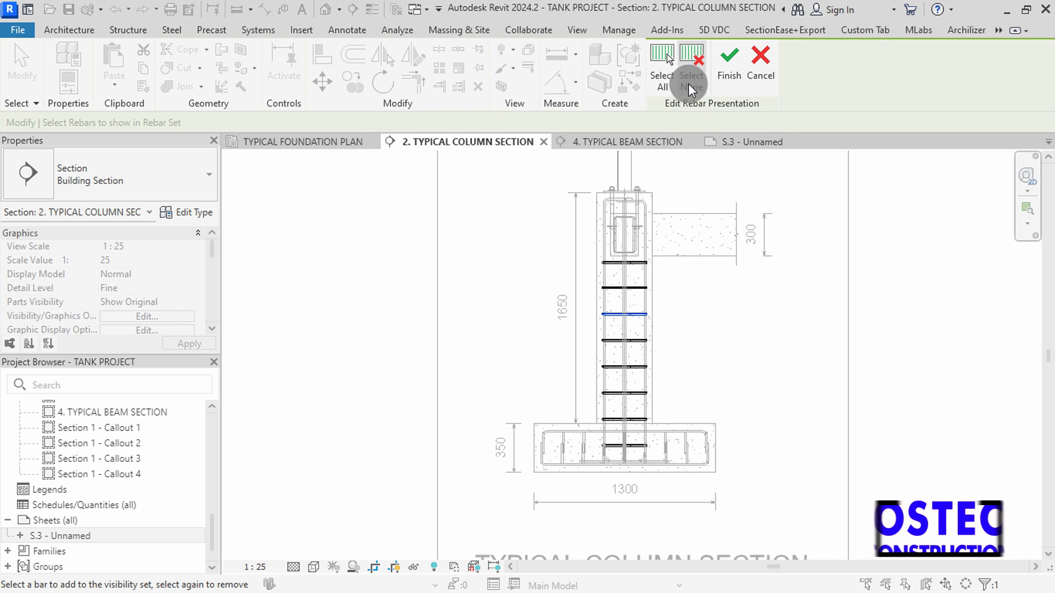
click(730, 69)
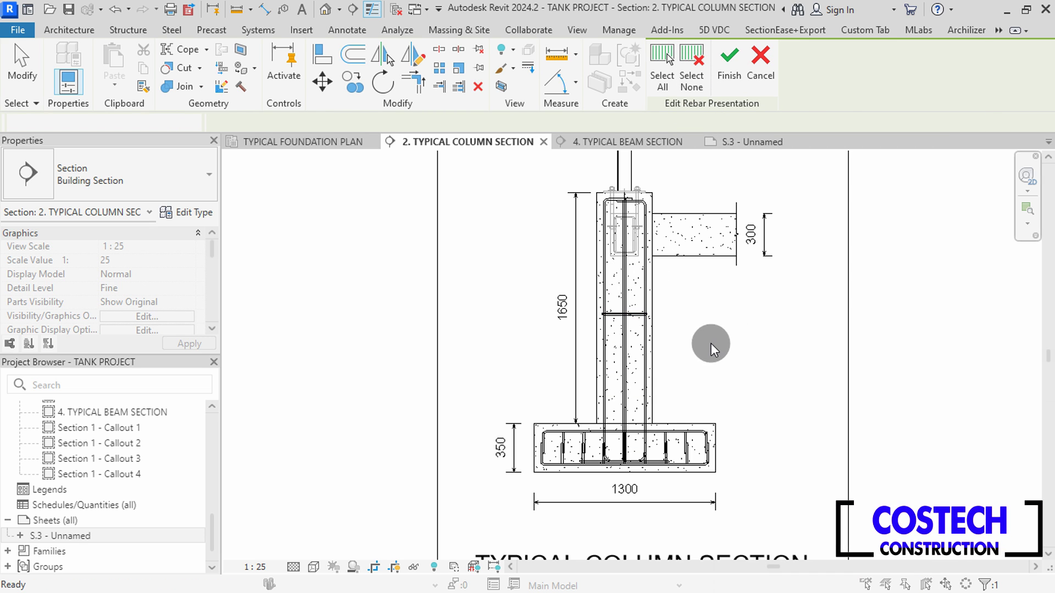
Simplify the display of the Y12 Shape 21 footing bar set.
scroll(711, 343, up, 2)
scroll(695, 337, down, 3)
scroll(660, 447, up, 3)
scroll(670, 428, up, 2)
click(671, 429)
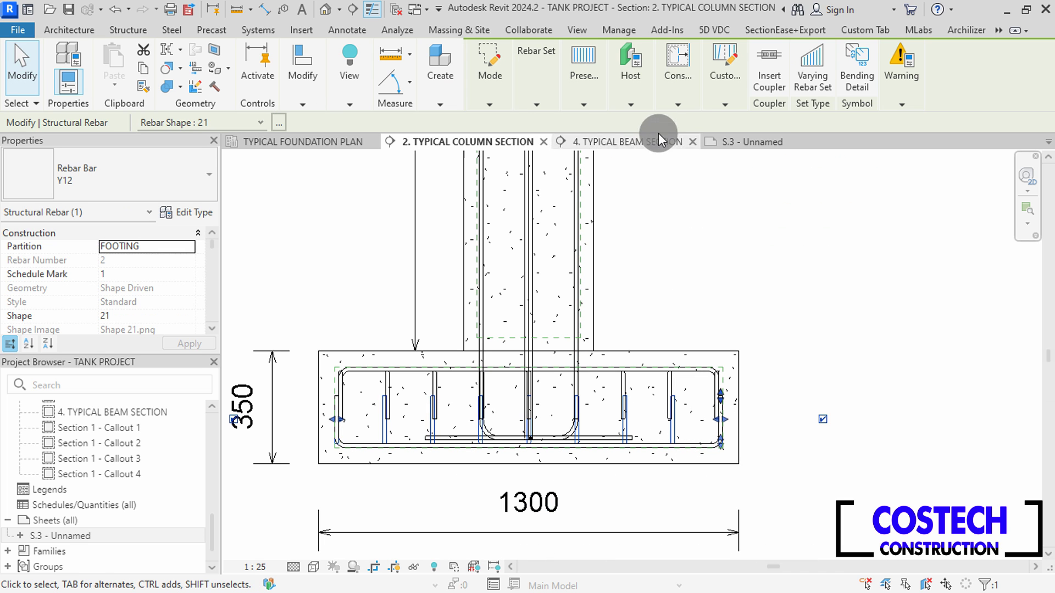
click(593, 81)
click(578, 159)
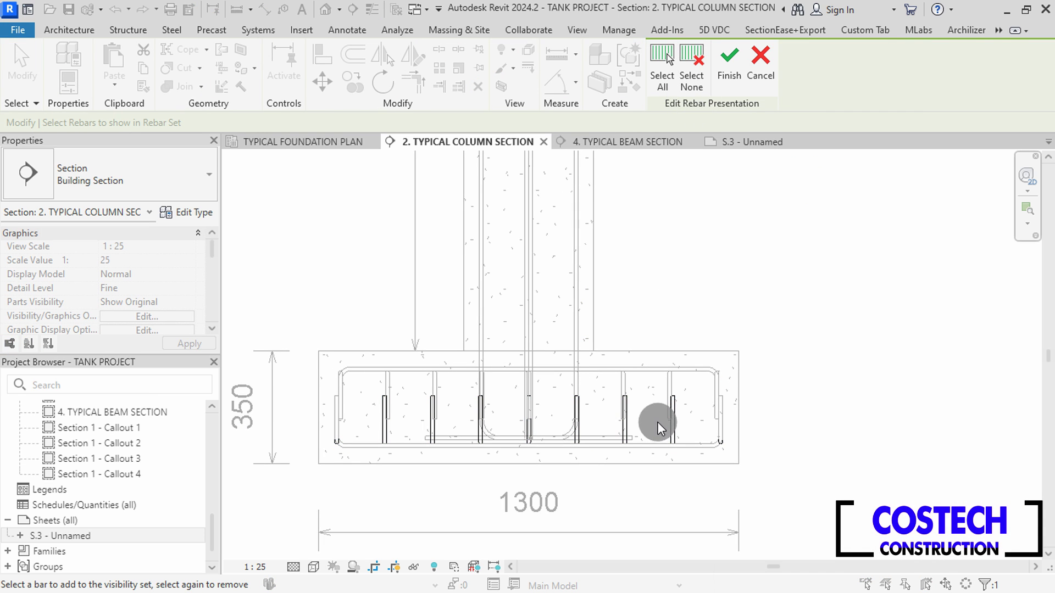
click(734, 67)
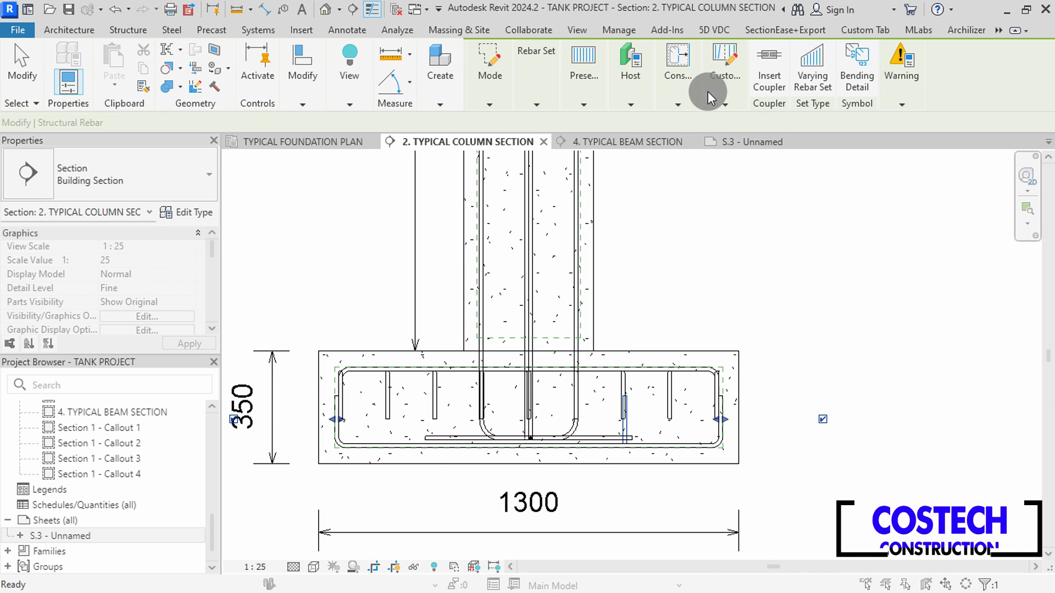
key(Escape)
Make the footing bar set show only the selected bar instead of every bar.
click(434, 405)
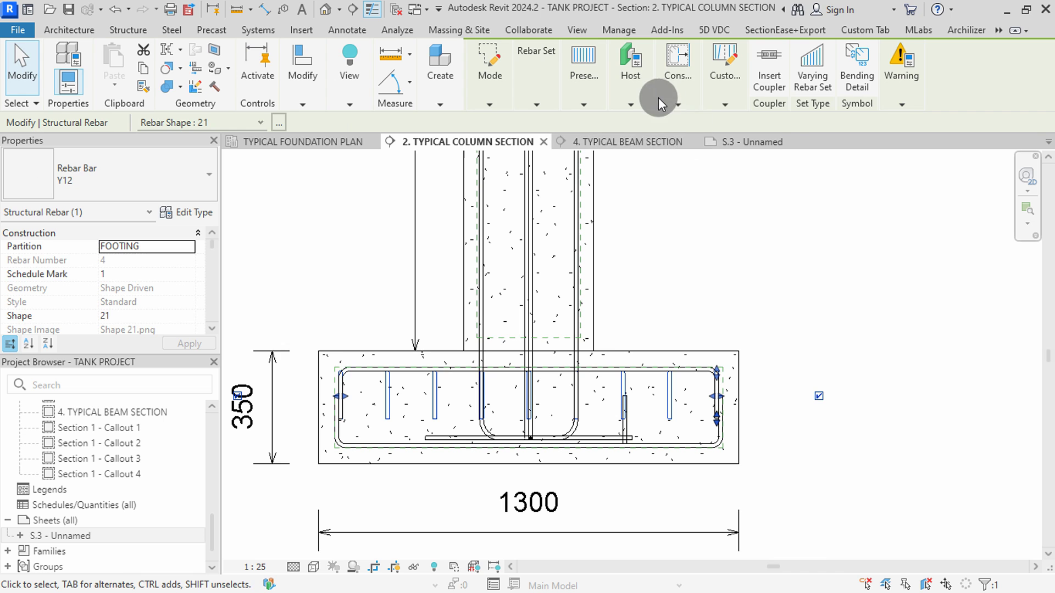
click(586, 90)
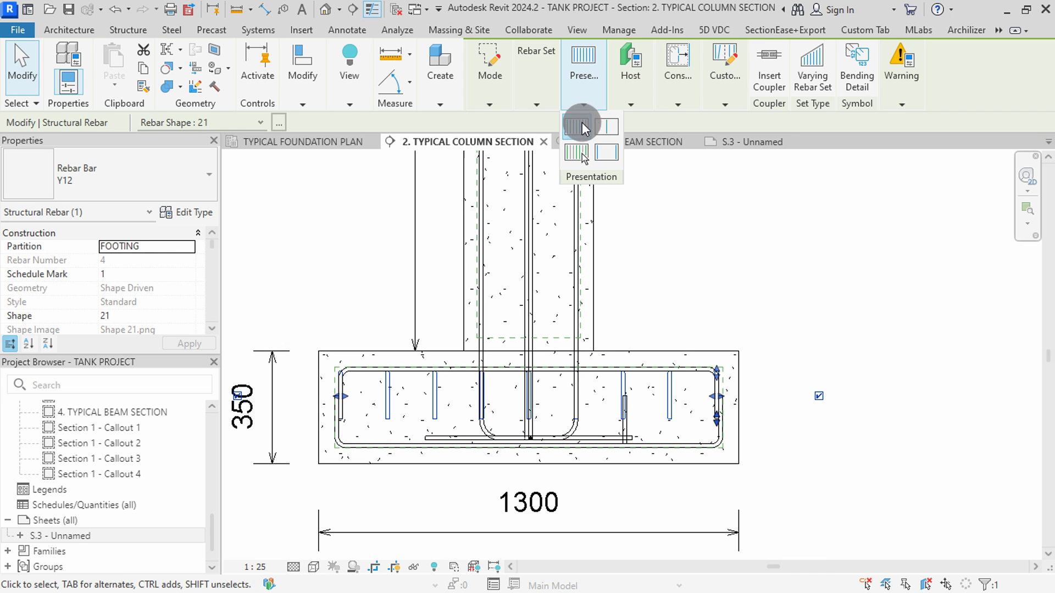
click(574, 152)
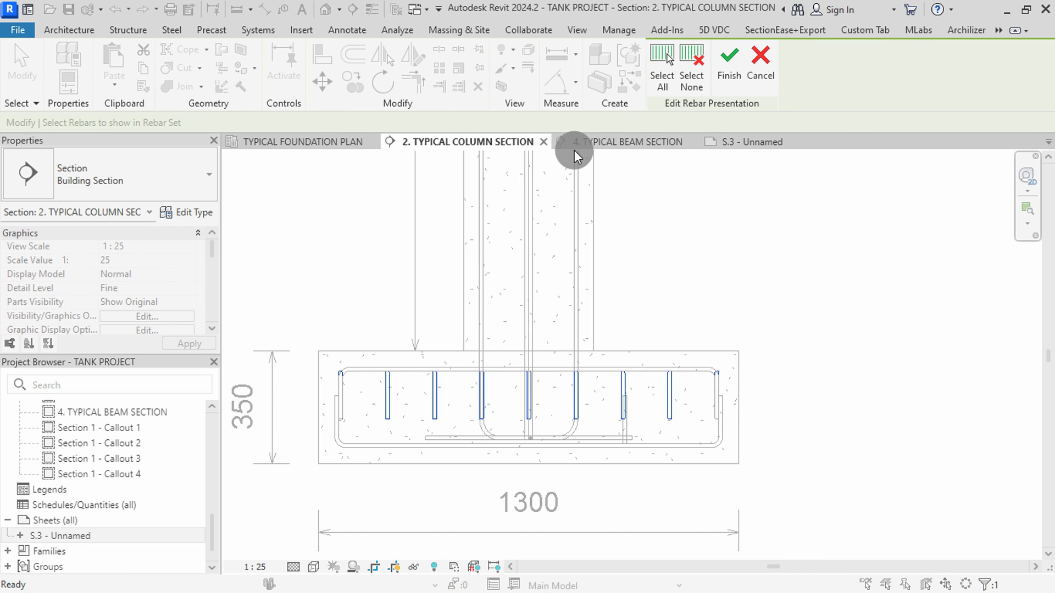
click(693, 77)
click(434, 404)
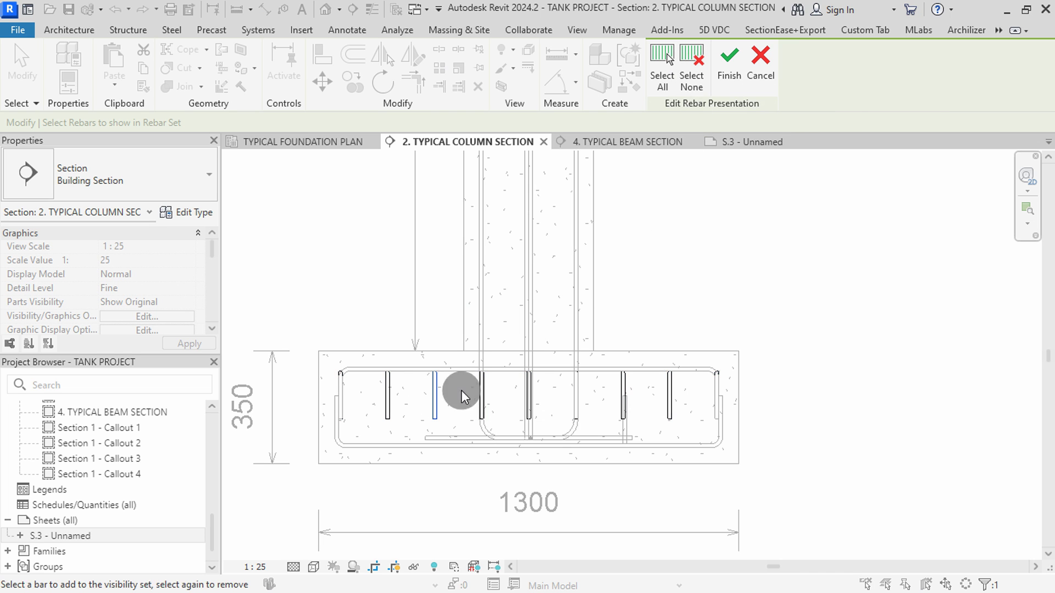
click(729, 65)
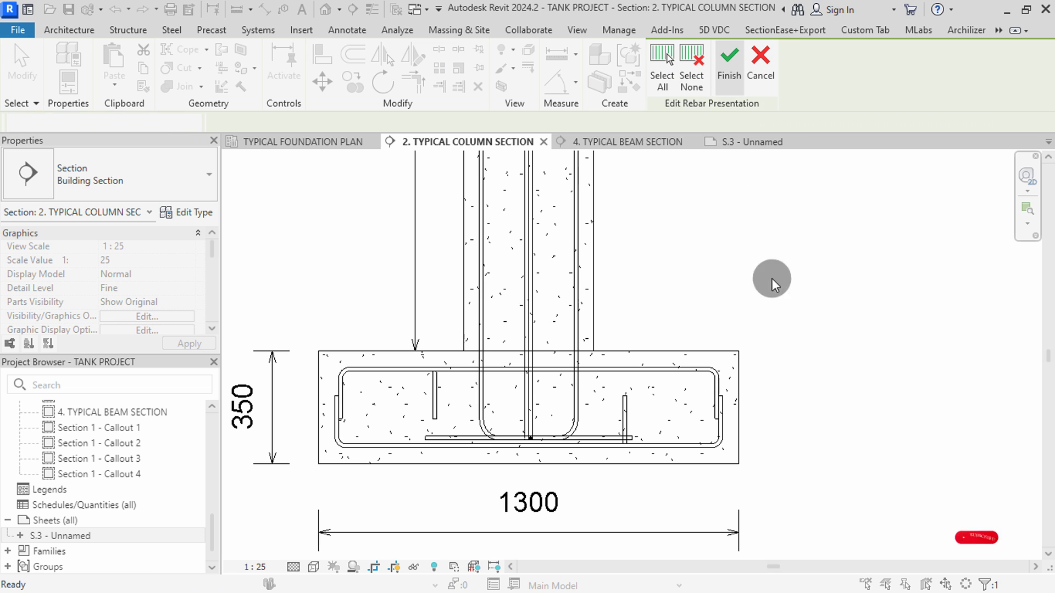
Add an aligned multi-rebar annotation to the footing bars, placed to their right, without saving.
scroll(755, 410, down, 2)
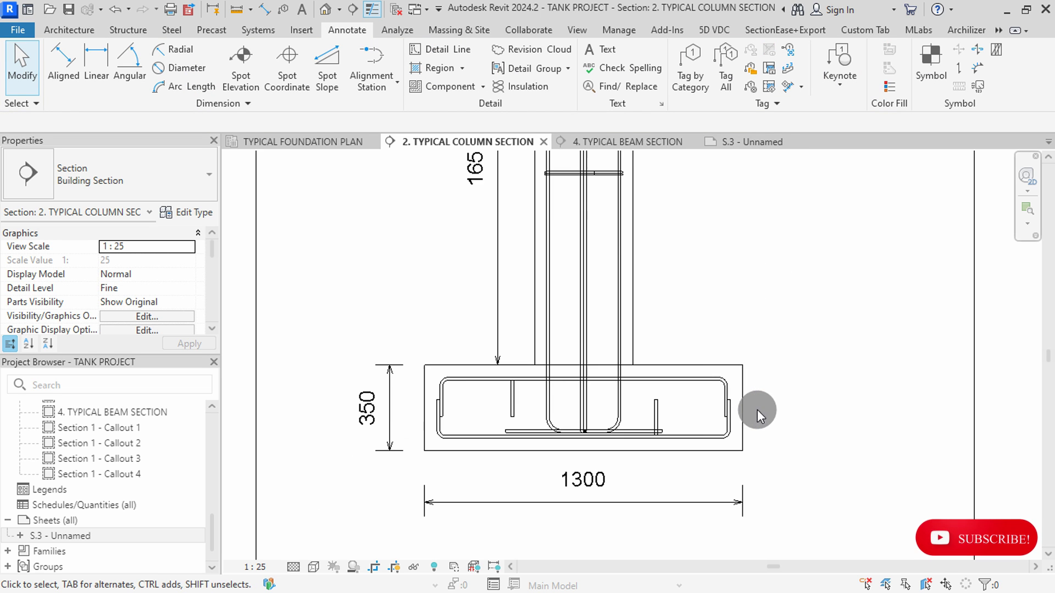
scroll(657, 332, down, 2)
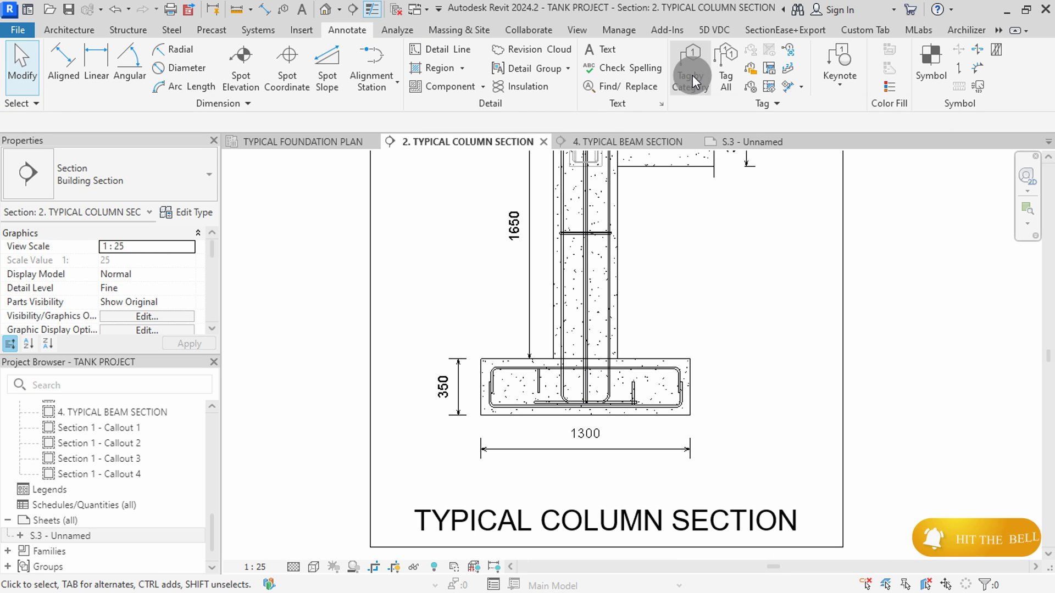
click(801, 88)
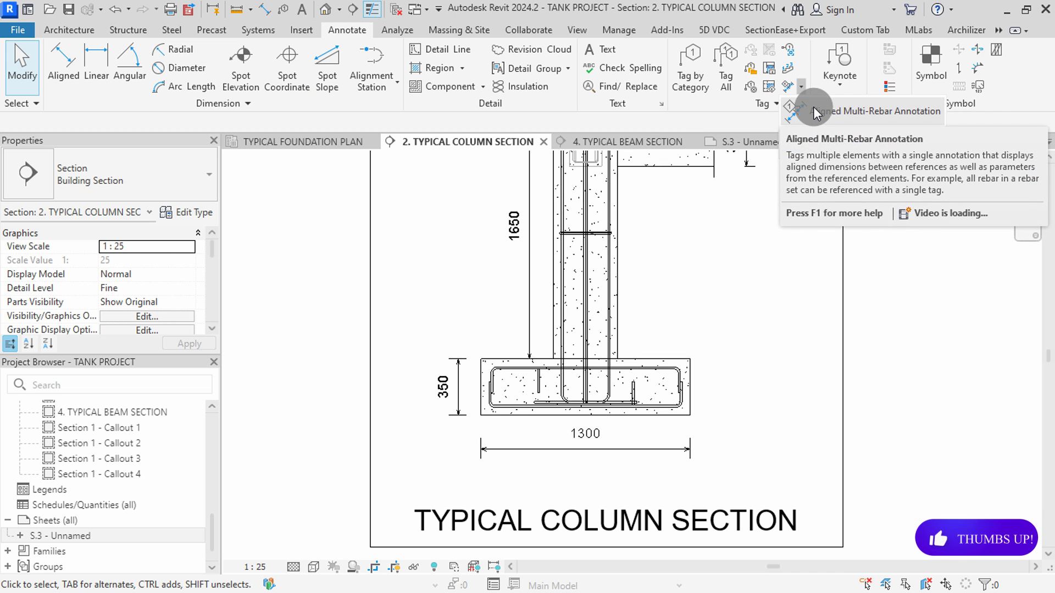
click(813, 112)
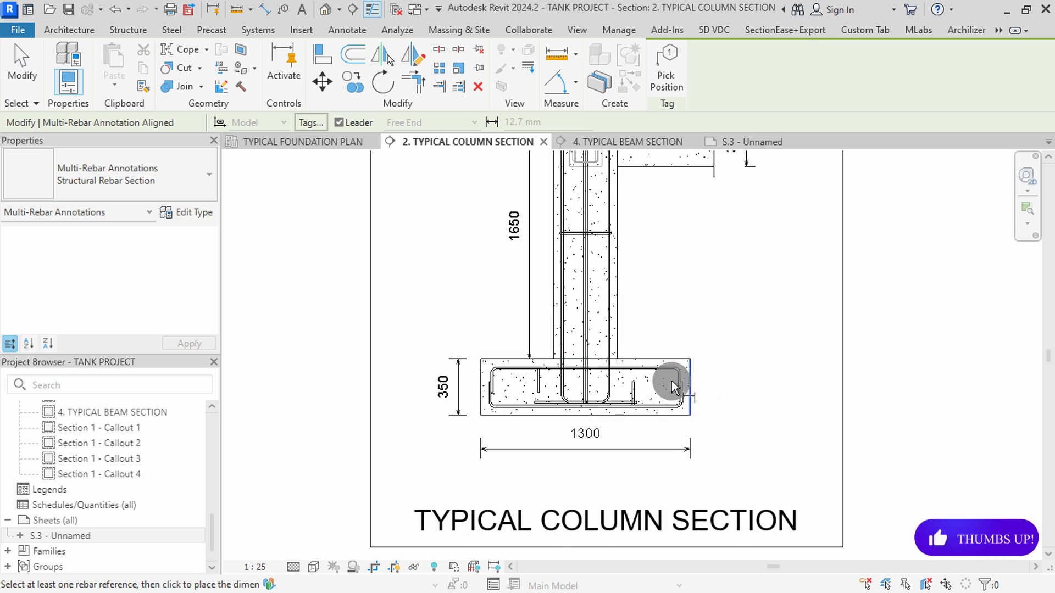
scroll(648, 392, up, 3)
click(624, 392)
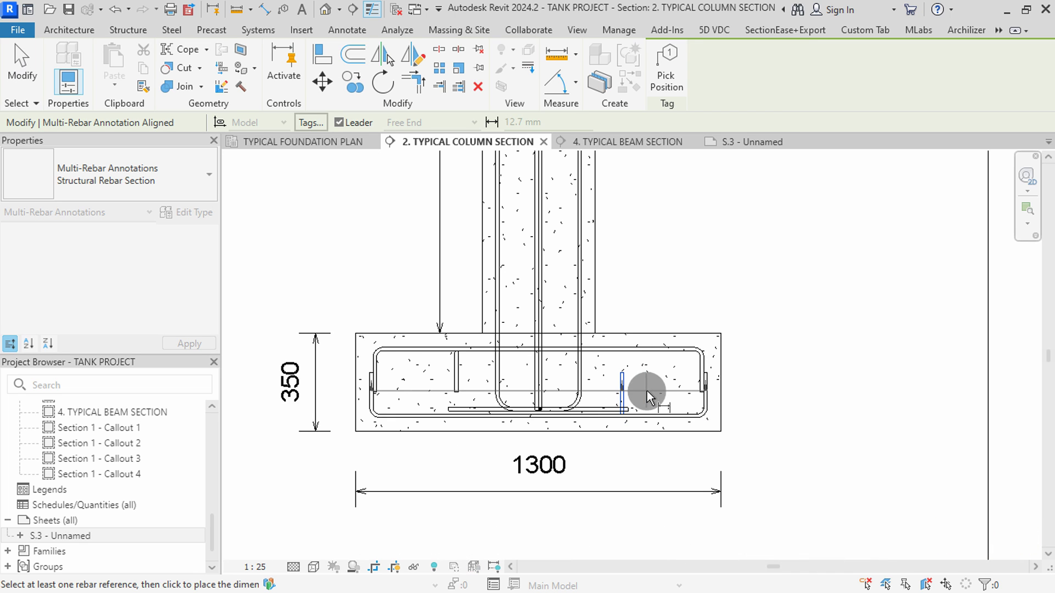
click(676, 396)
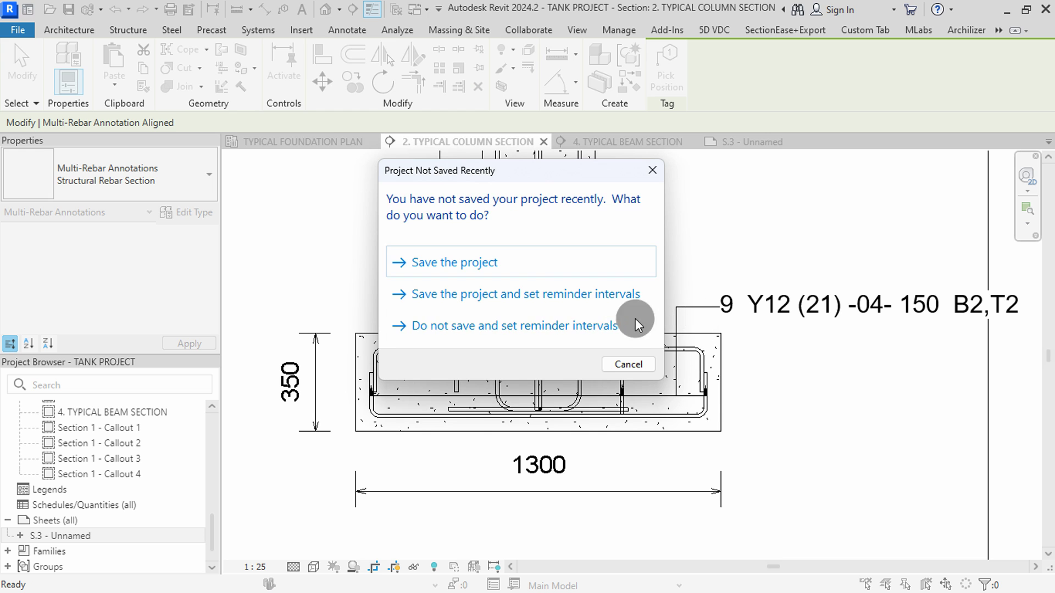
click(625, 363)
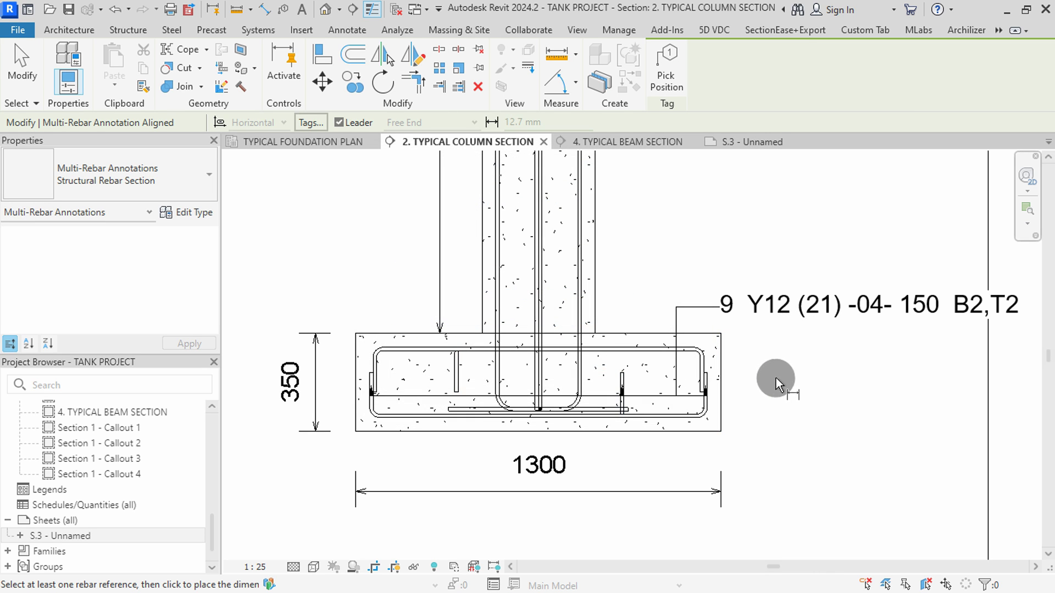
Annotate the column links (8 Y8 (63) -06-) beside the column and select that annotation.
scroll(608, 415, down, 2)
scroll(588, 249, up, 2)
click(577, 245)
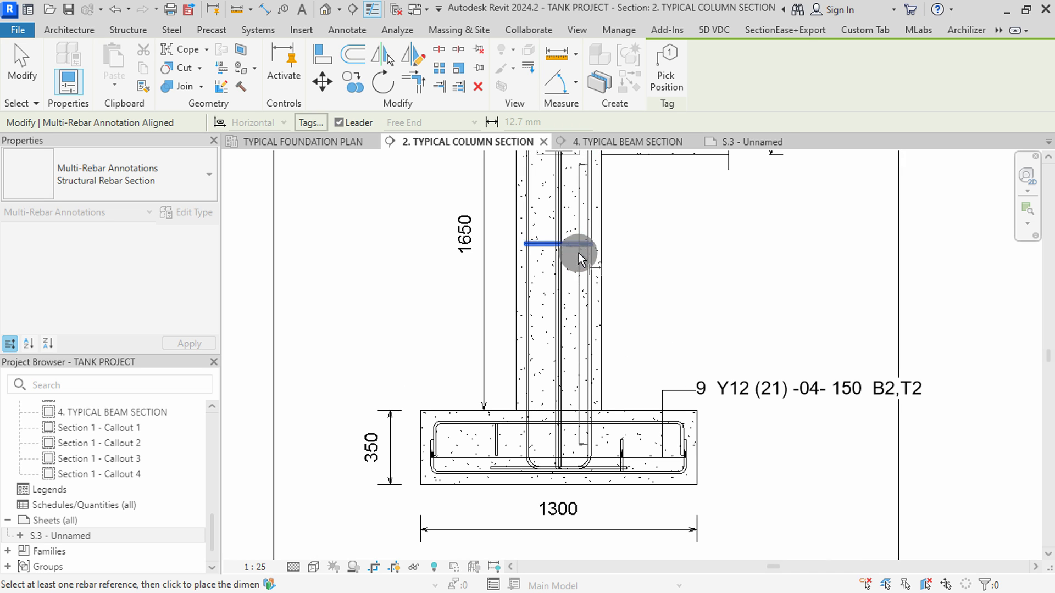
click(576, 329)
key(Escape)
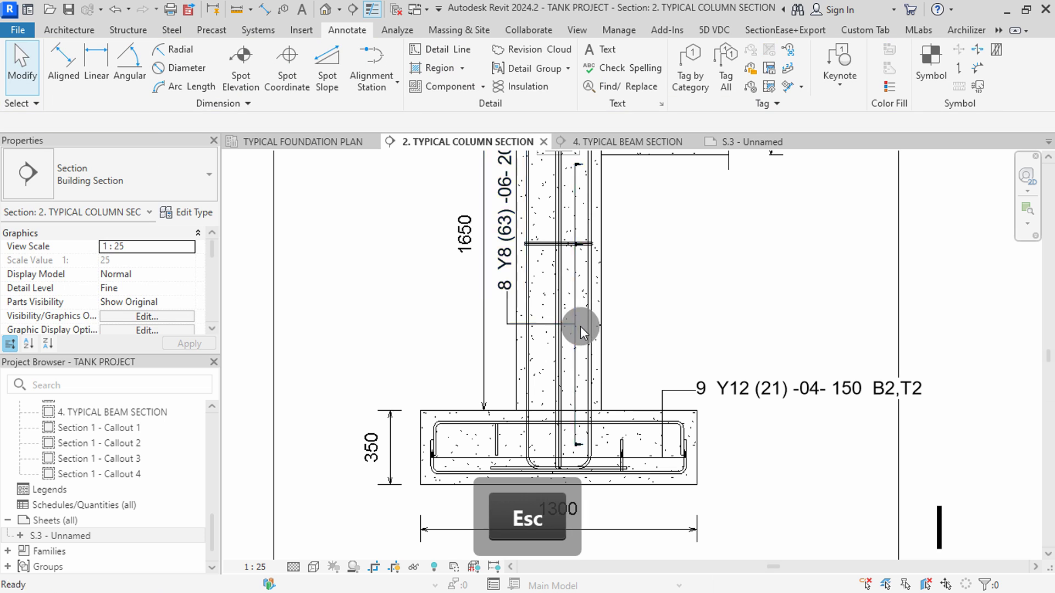
click(570, 330)
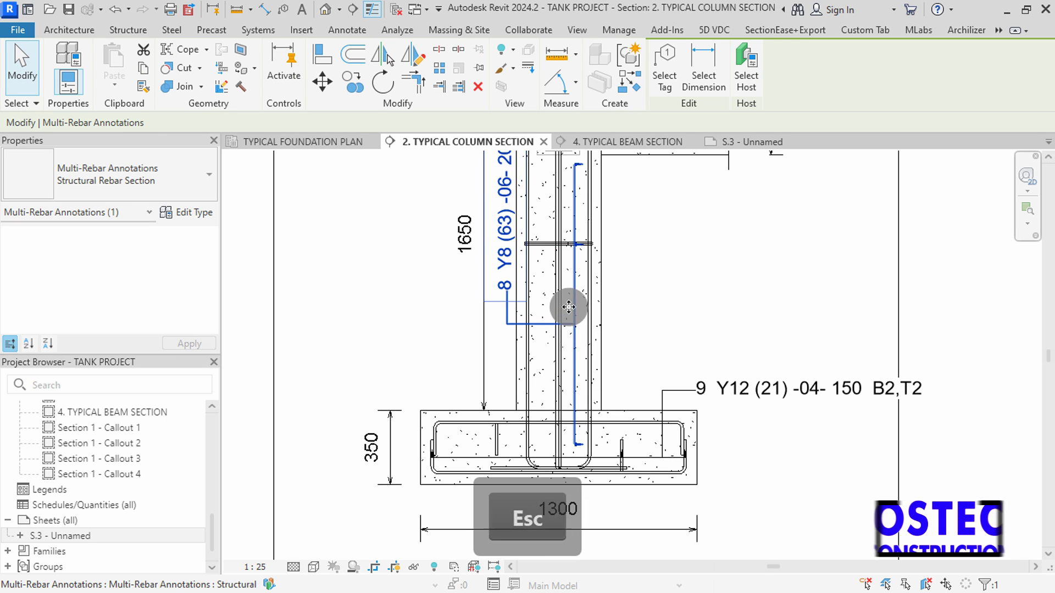
Set the 8 Y8 (63) -06- 200 LINKS tag angle to 0 and move it right of the column.
click(663, 71)
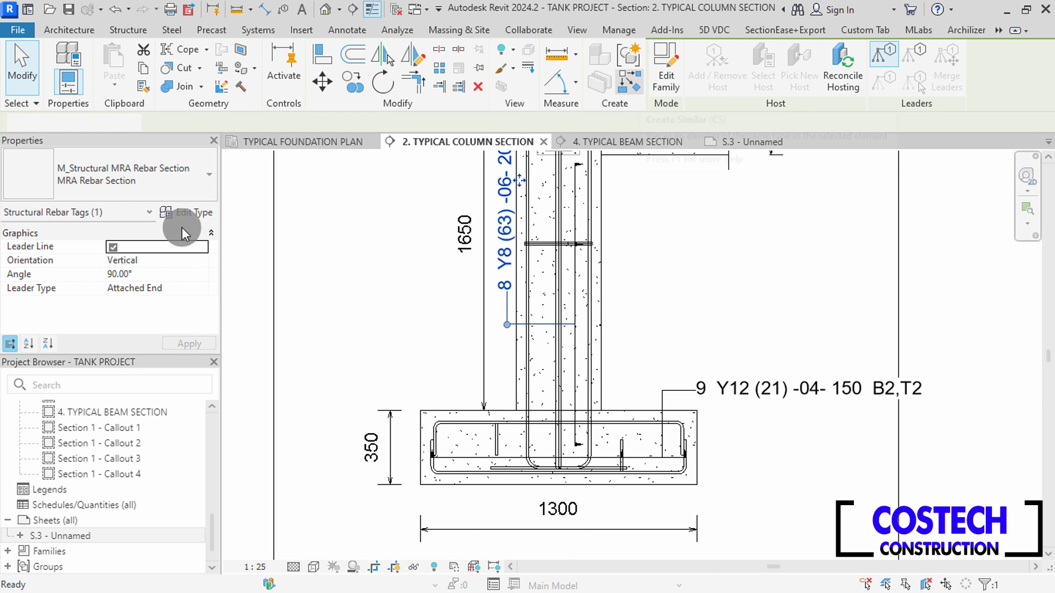
text(0)
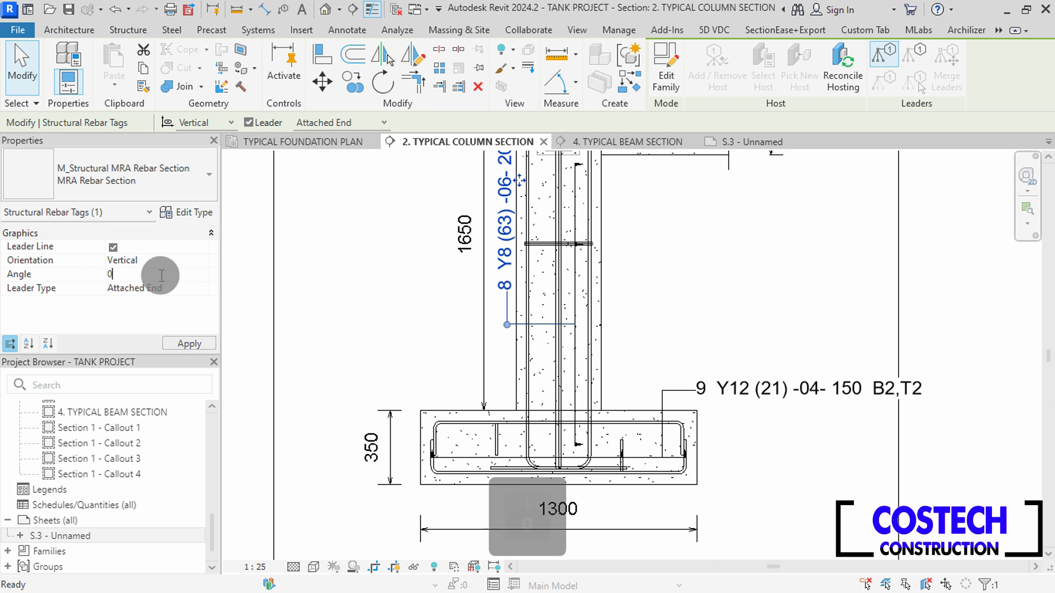
click(180, 342)
scroll(456, 363, down, 1)
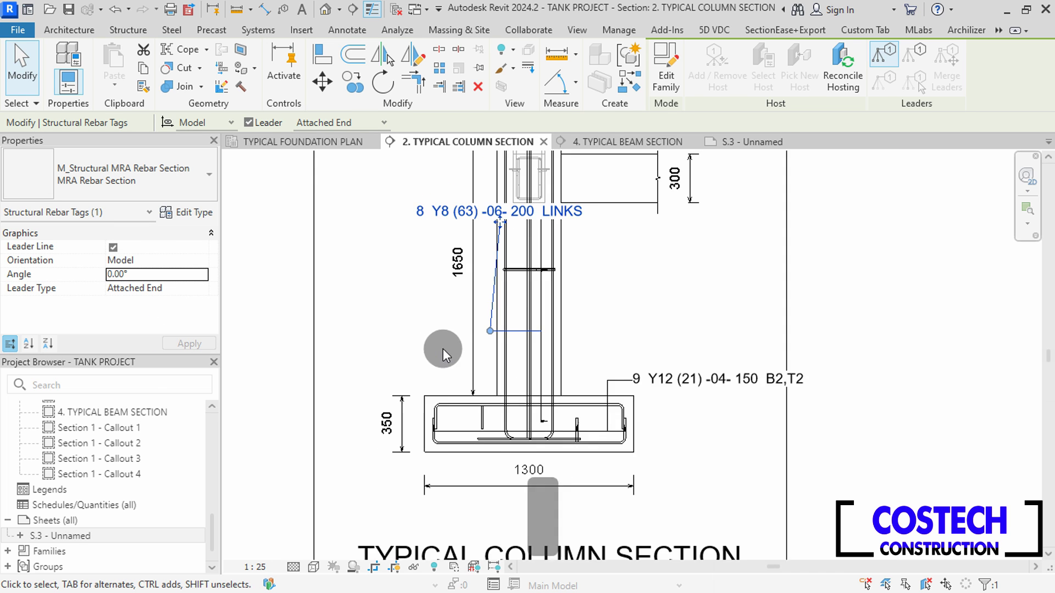
scroll(484, 296, up, 1)
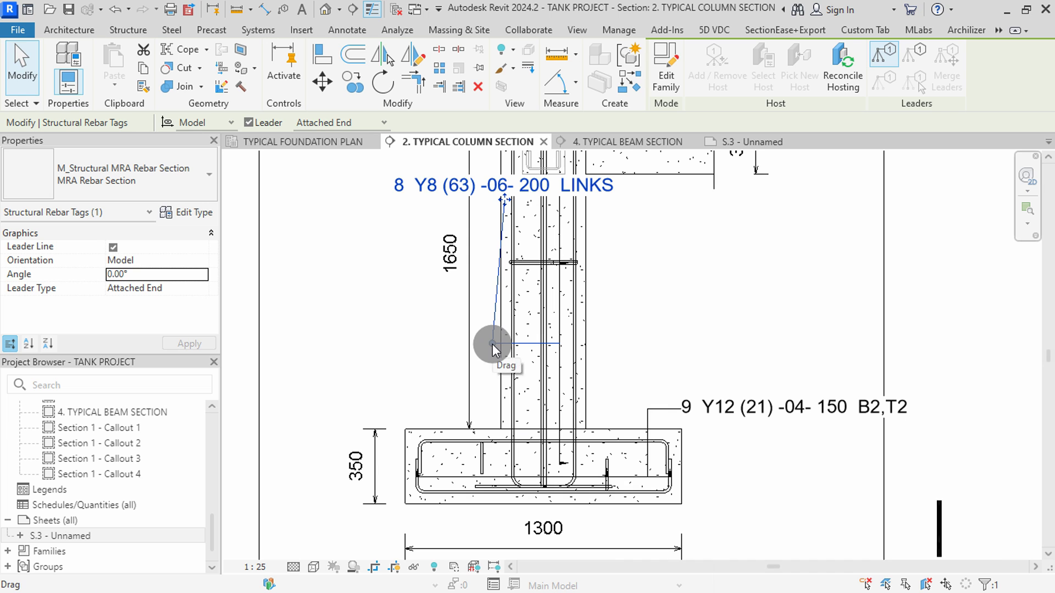
drag(493, 345, 529, 263)
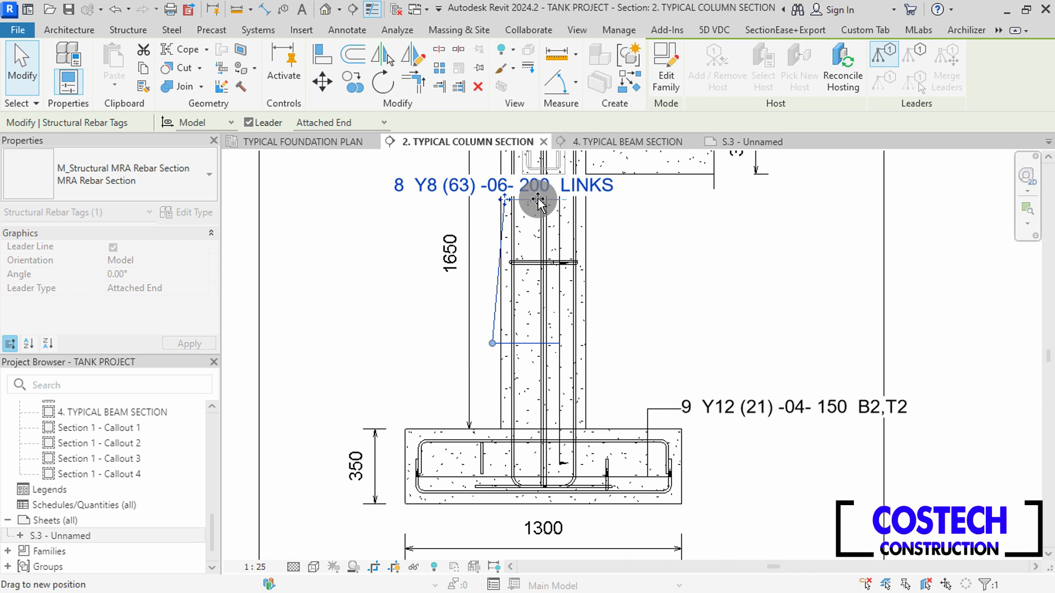
drag(539, 202, 786, 321)
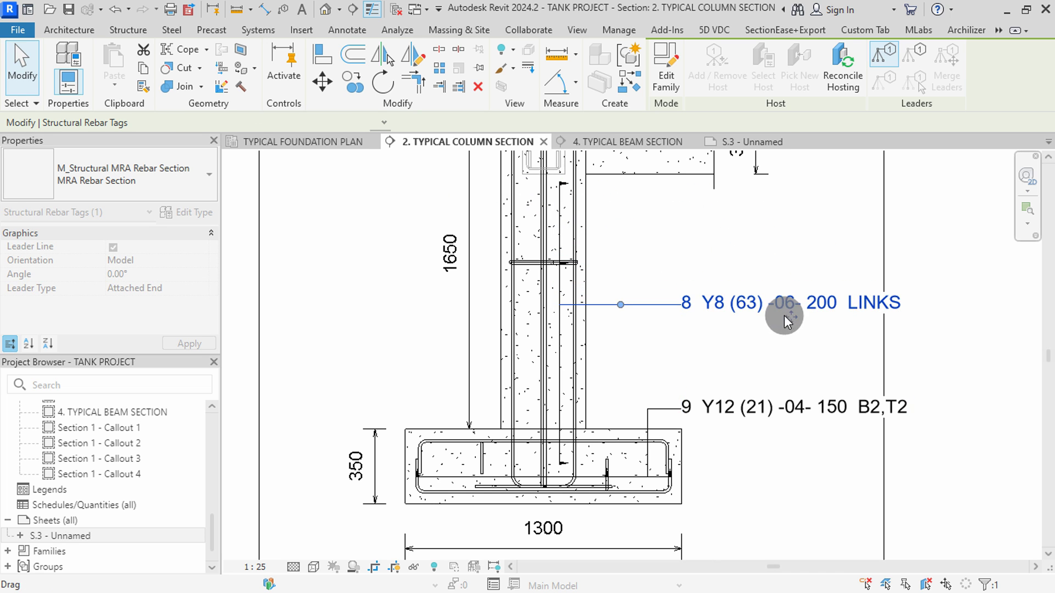
click(655, 212)
scroll(648, 217, down, 2)
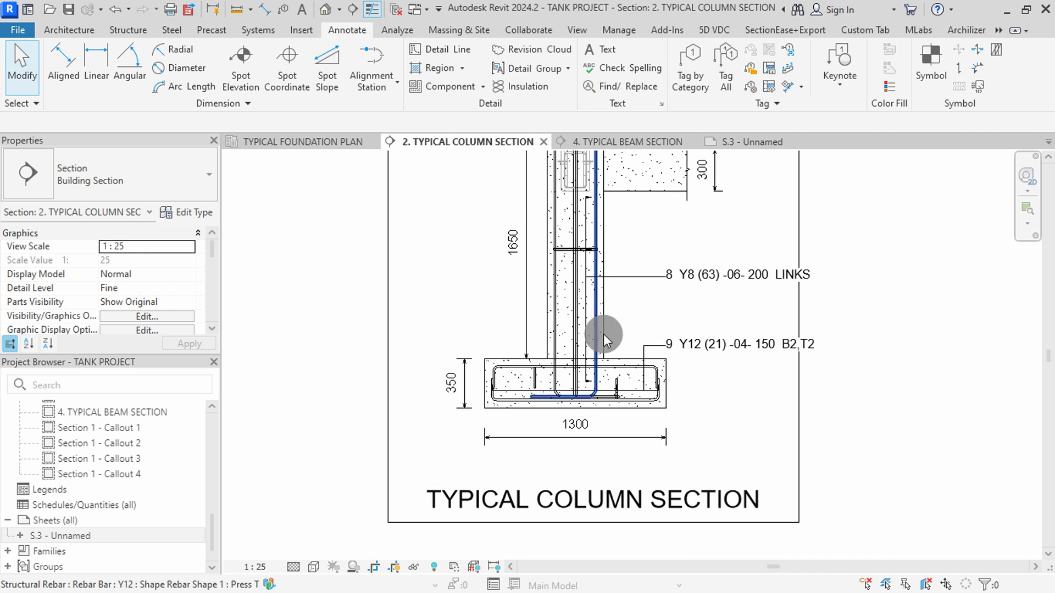
scroll(647, 379, up, 2)
Delete the footing multi-rebar annotation and tag the footing bar horizontally at angle 0.
click(728, 325)
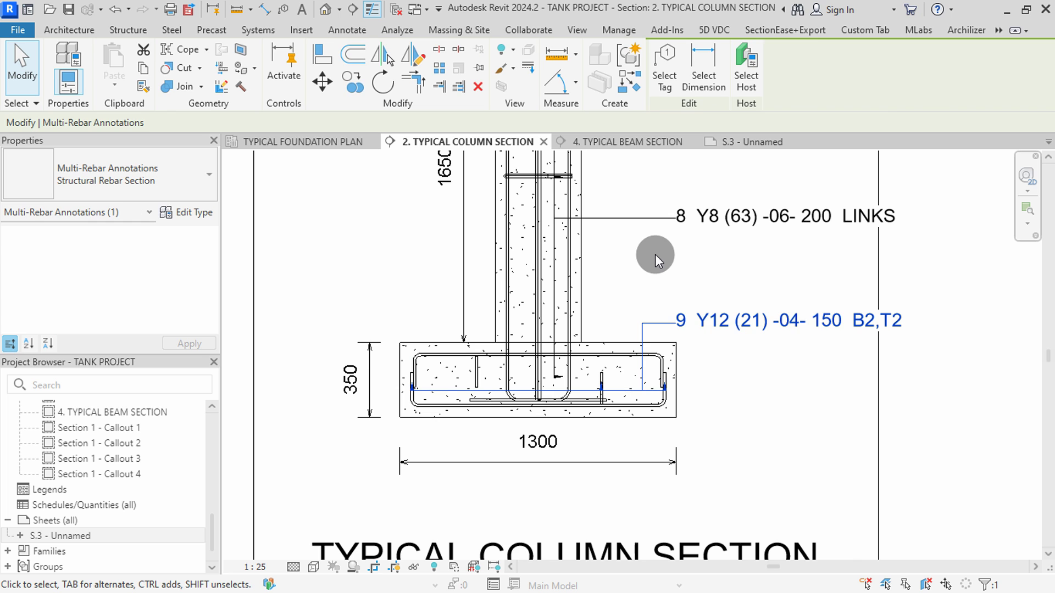
key(Delete)
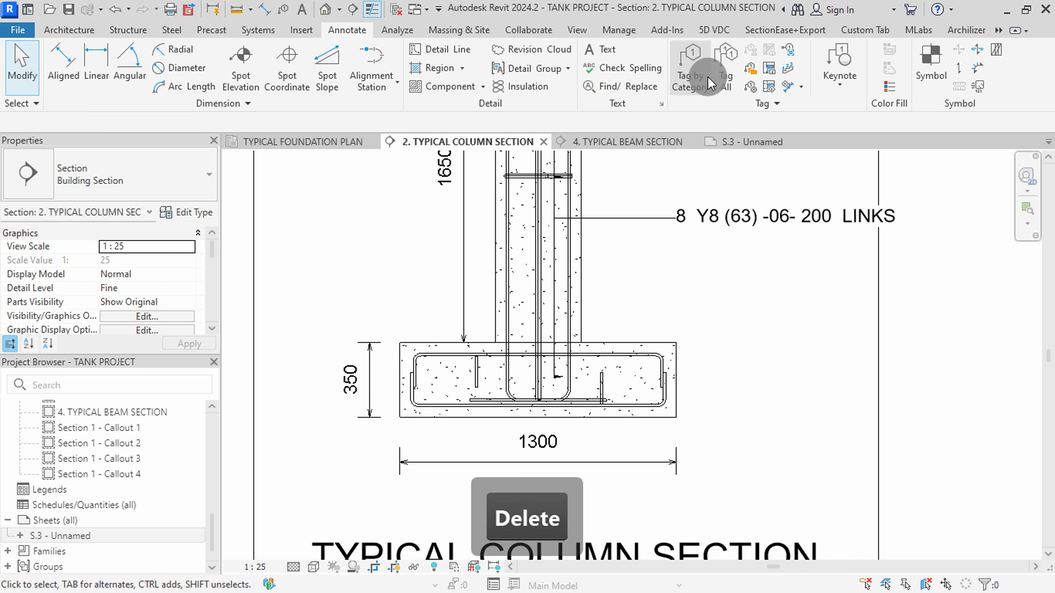
click(692, 69)
scroll(614, 377, up, 2)
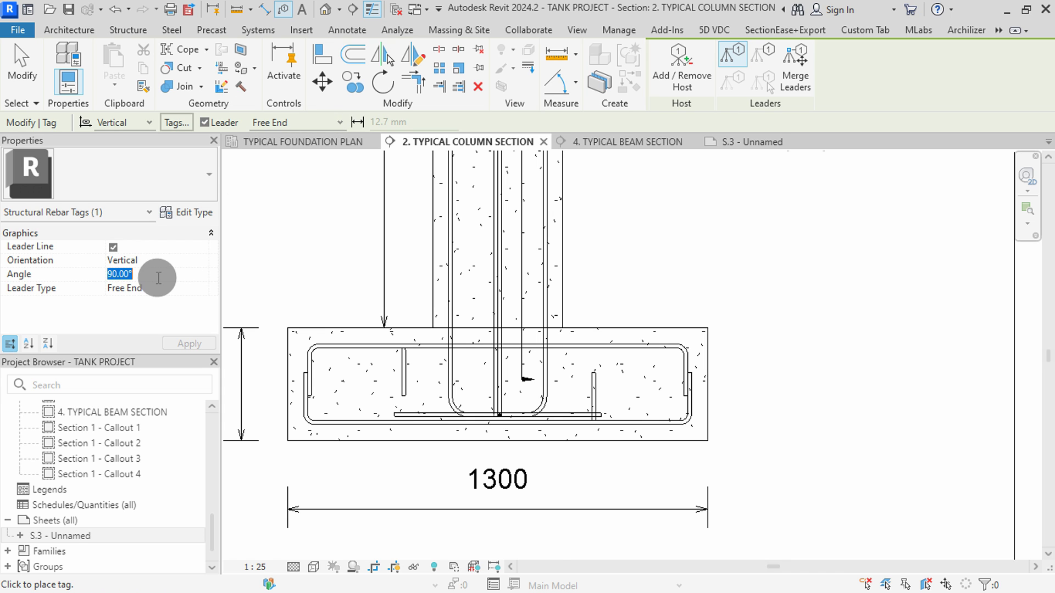
text(0)
click(171, 341)
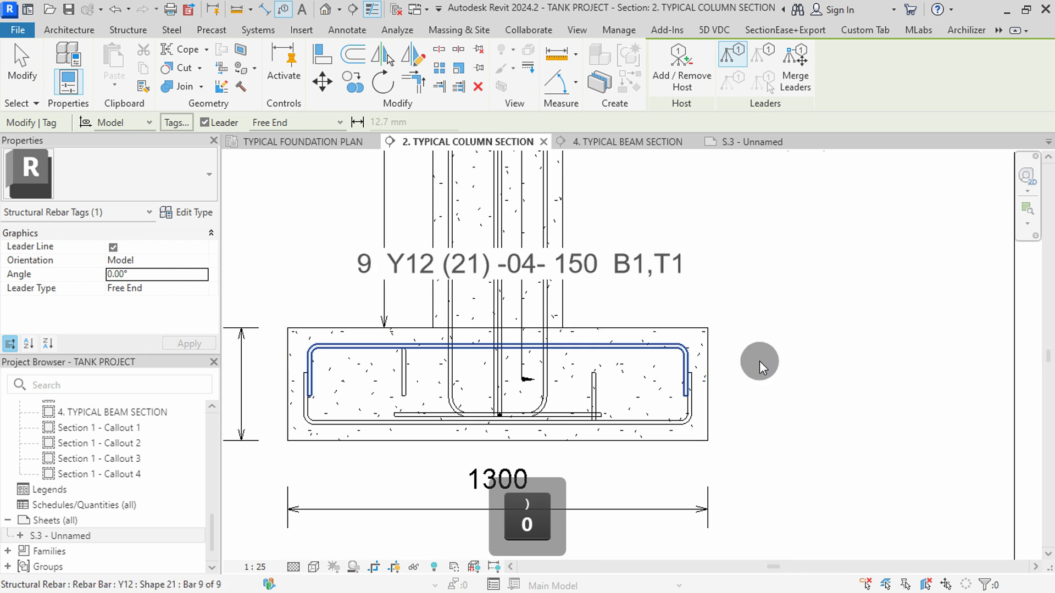
scroll(584, 394, down, 1)
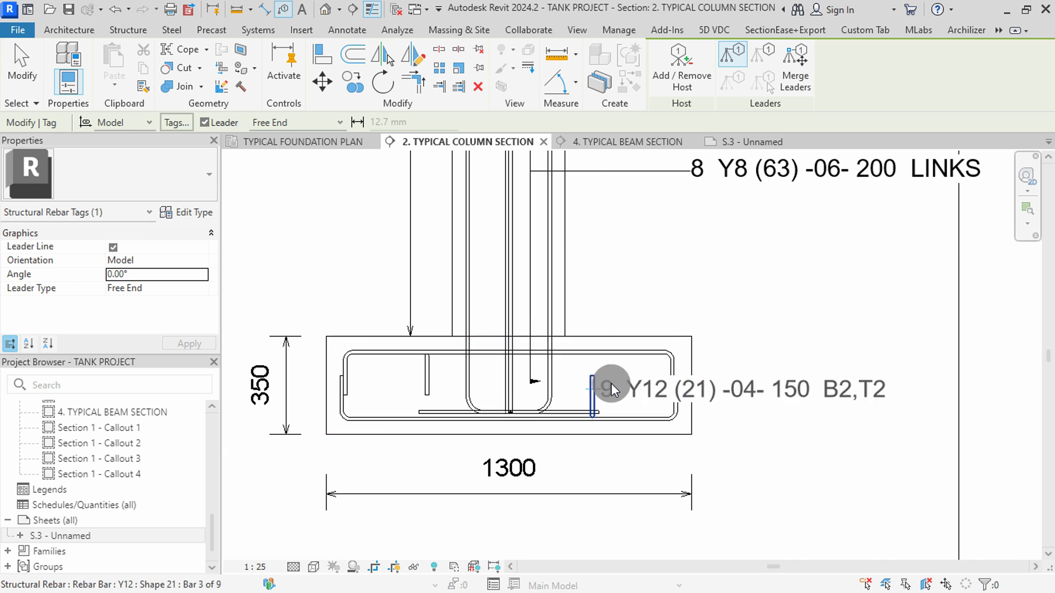
Place B2,T2 footing bar tags with leaders on the right and left sides of the footing.
click(717, 388)
scroll(756, 353, down, 3)
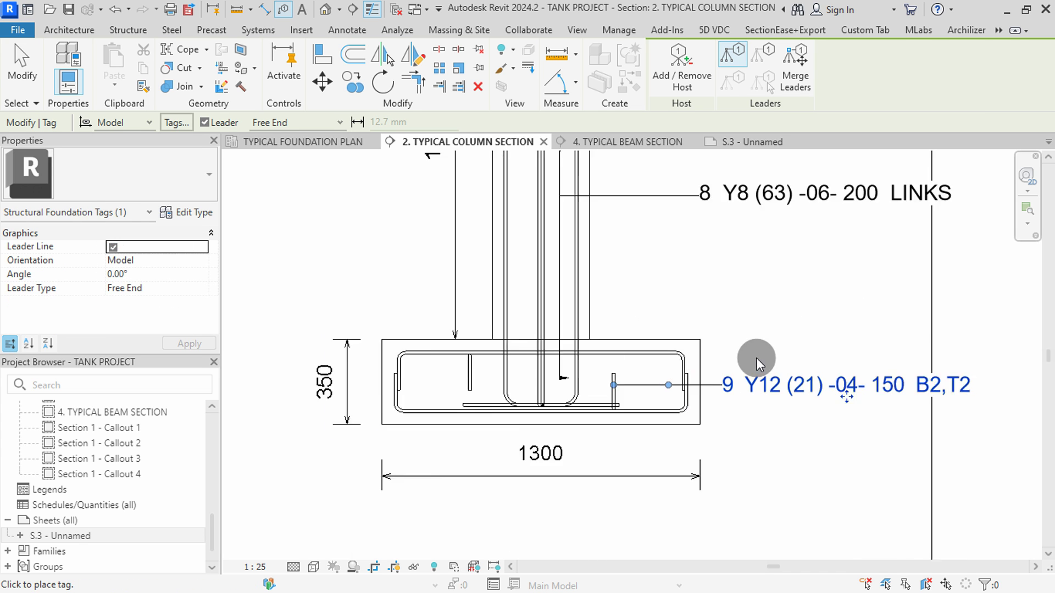
scroll(537, 375, up, 2)
click(537, 374)
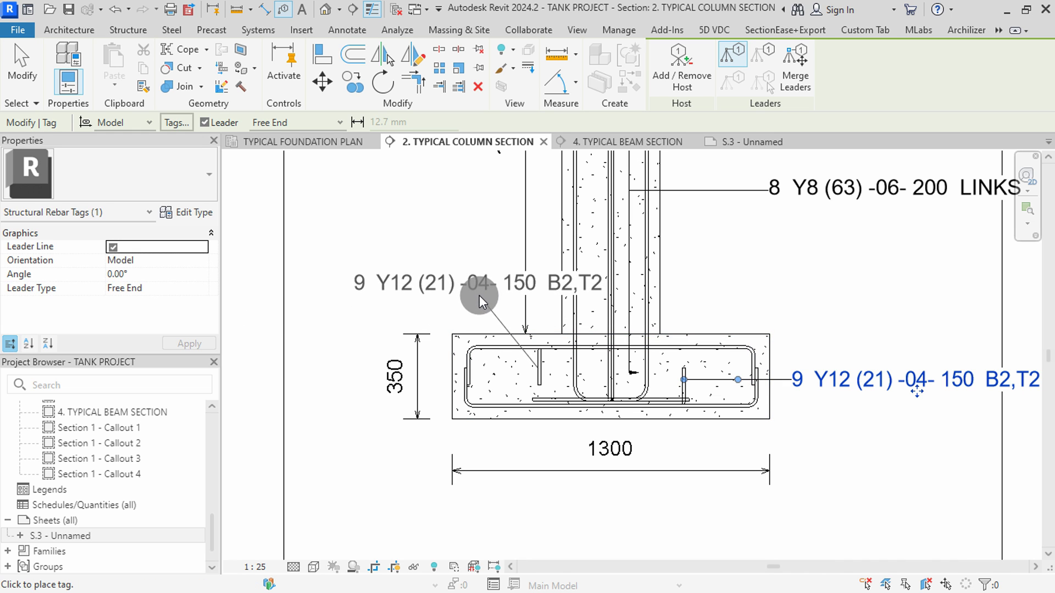
click(486, 288)
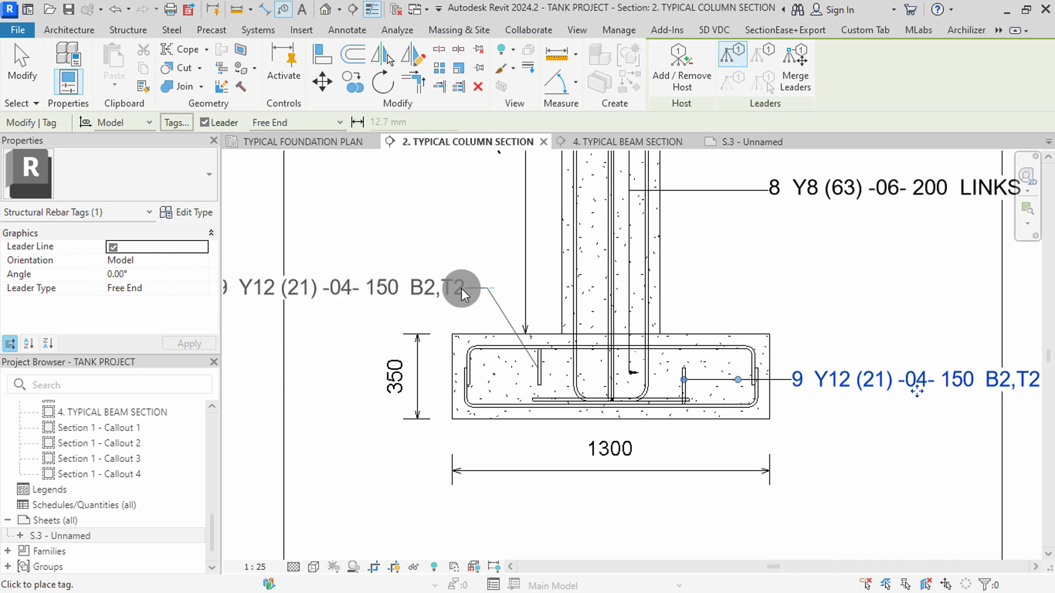
click(446, 289)
click(447, 289)
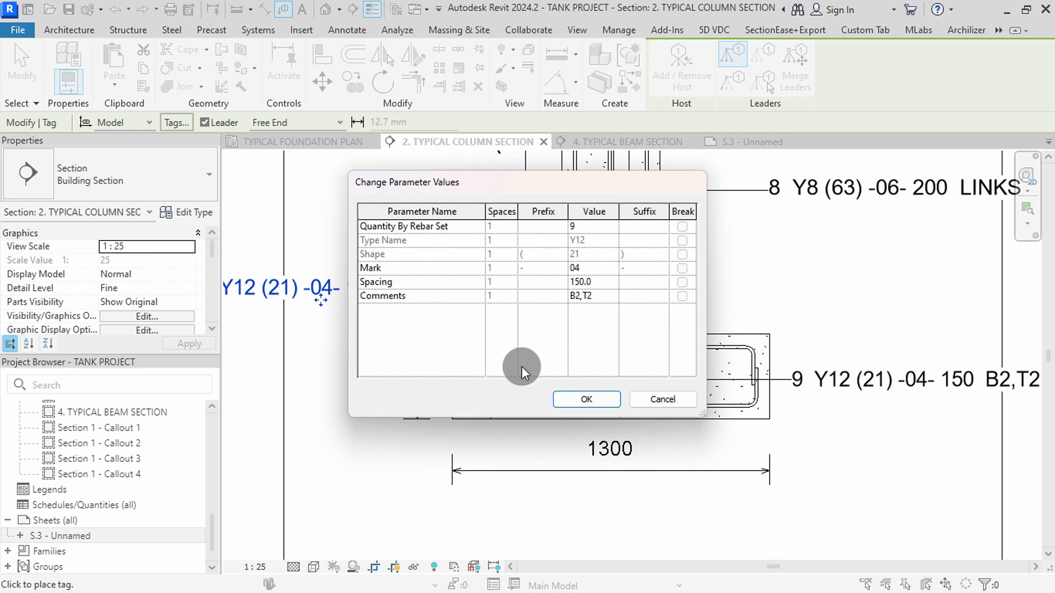
click(668, 391)
scroll(662, 439, down, 3)
scroll(637, 297, up, 1)
scroll(632, 292, up, 2)
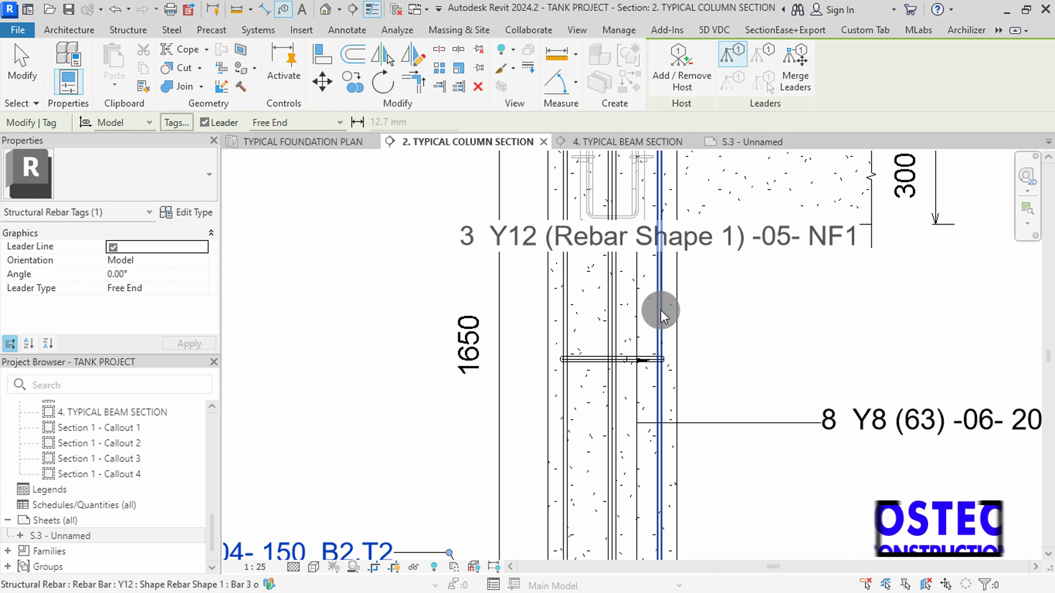
Tag the two vertical Y12 column bars: NF1 on the right and FF1 on the left.
click(662, 311)
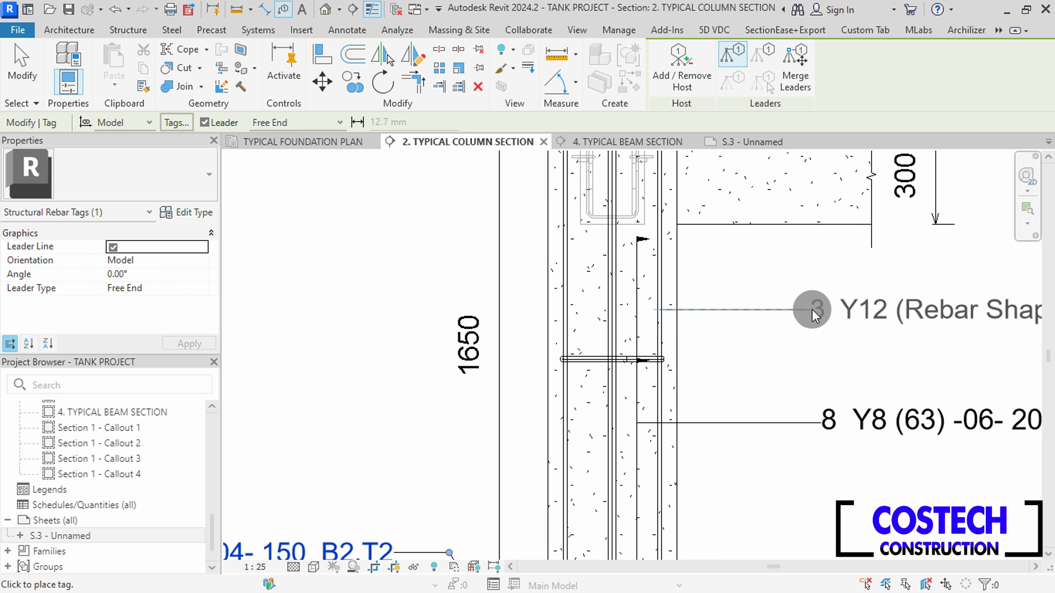
click(820, 308)
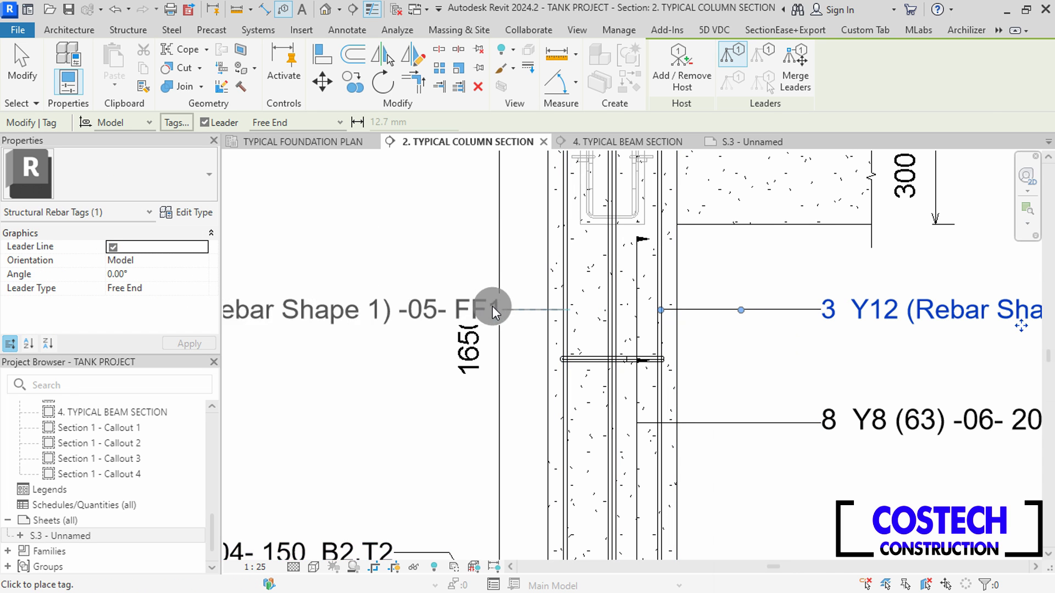
click(374, 308)
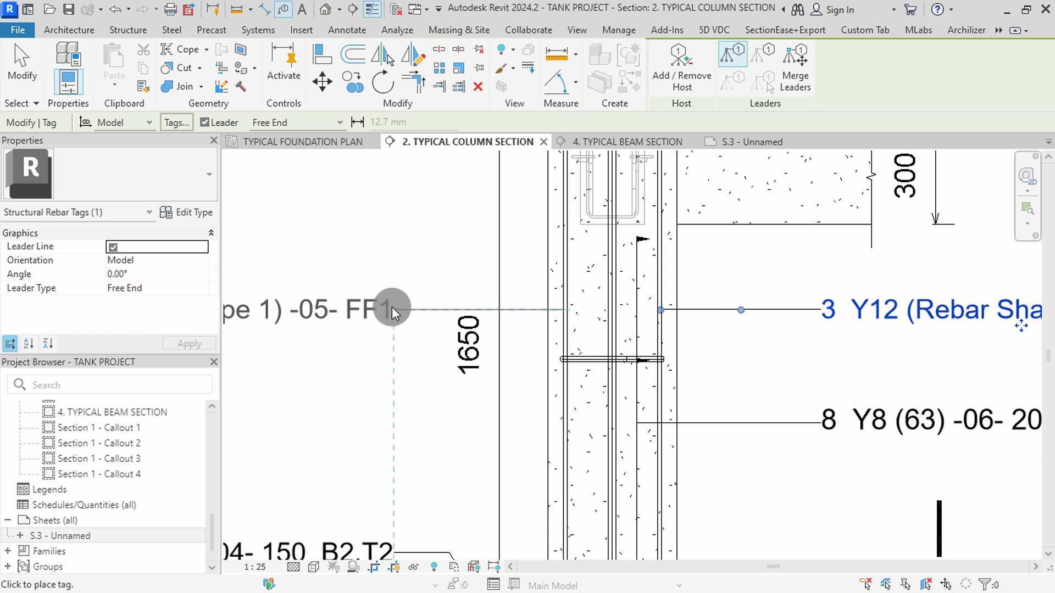
scroll(456, 258, down, 3)
scroll(478, 248, down, 2)
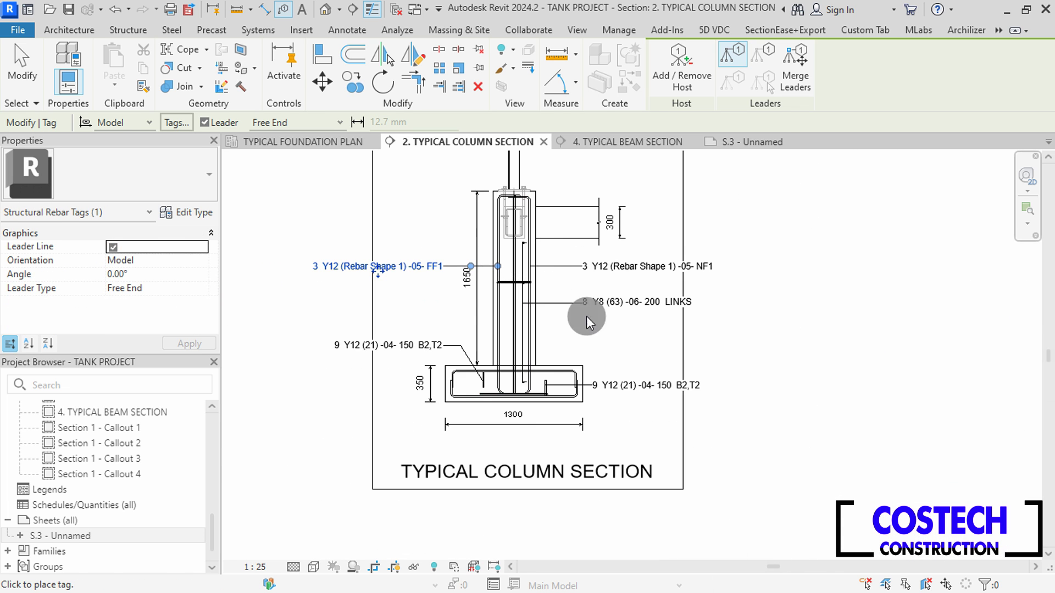
Place a 9 Y12 B1,T1 tag with a bent leader above the footing's right side.
scroll(480, 405, up, 2)
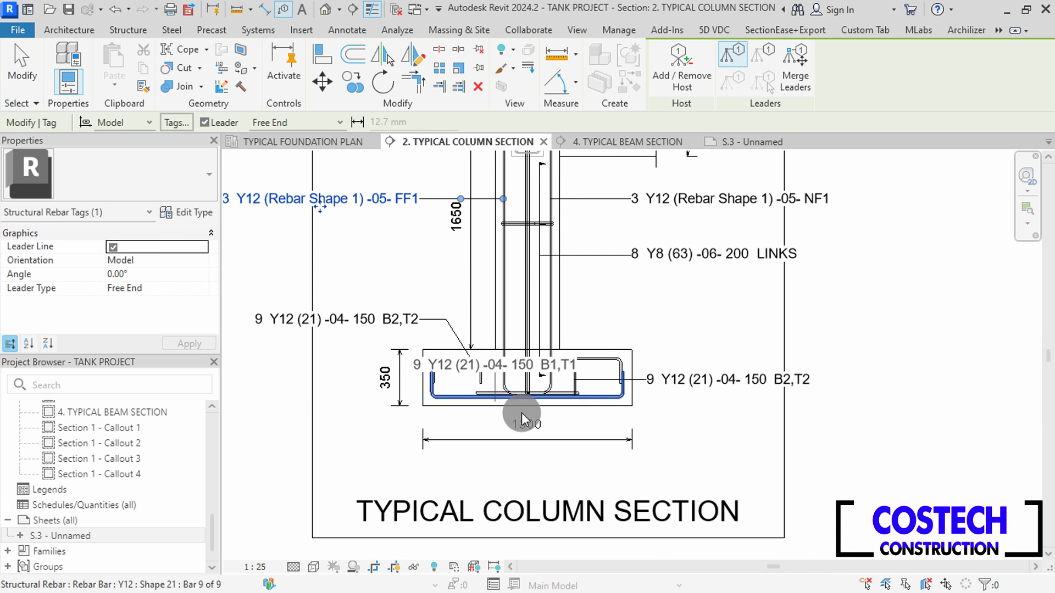
scroll(549, 454, up, 2)
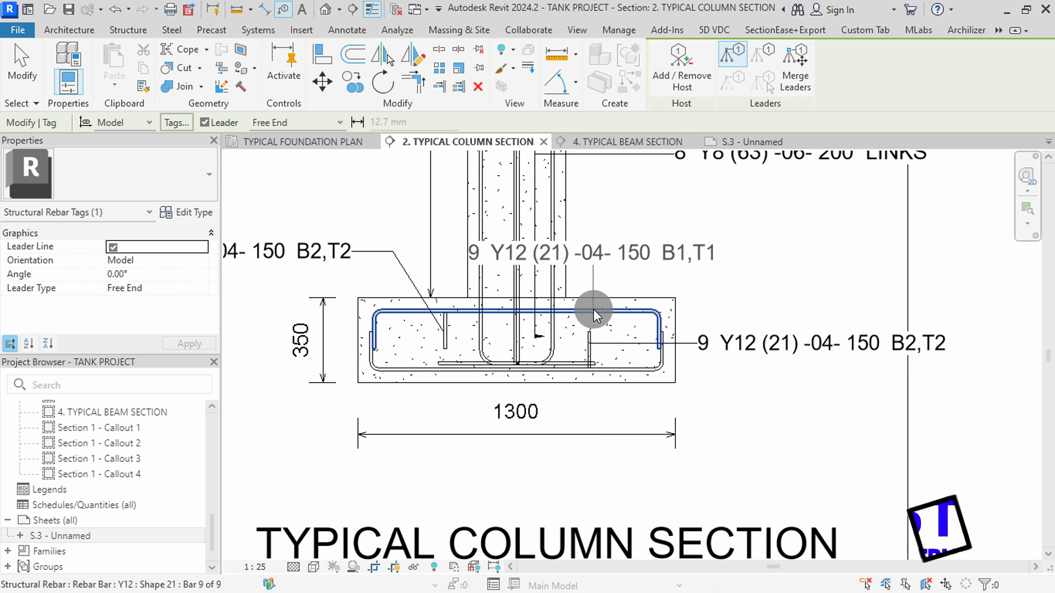
click(590, 261)
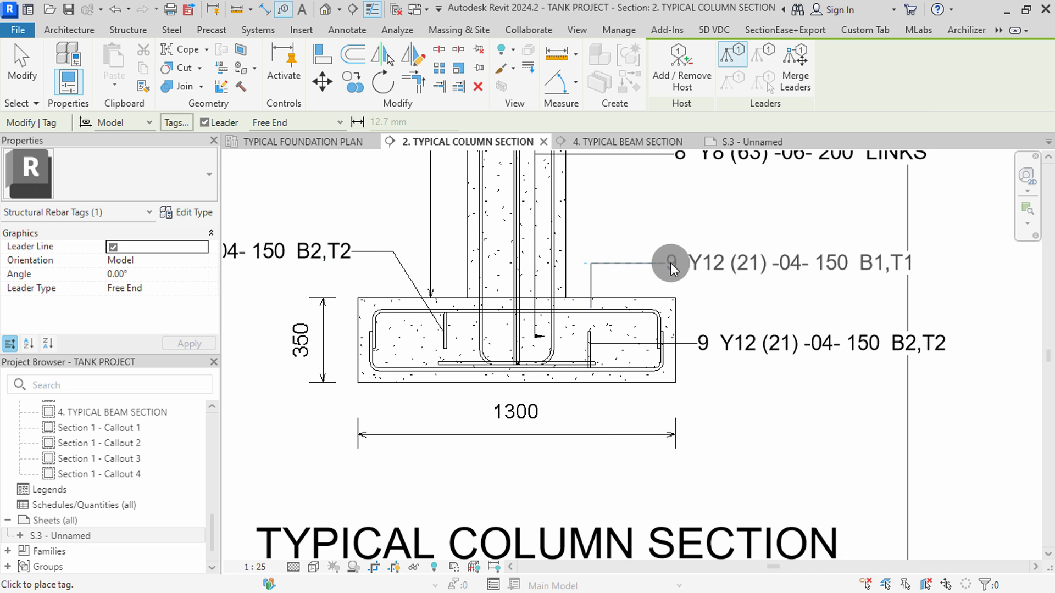
click(682, 263)
key(Escape)
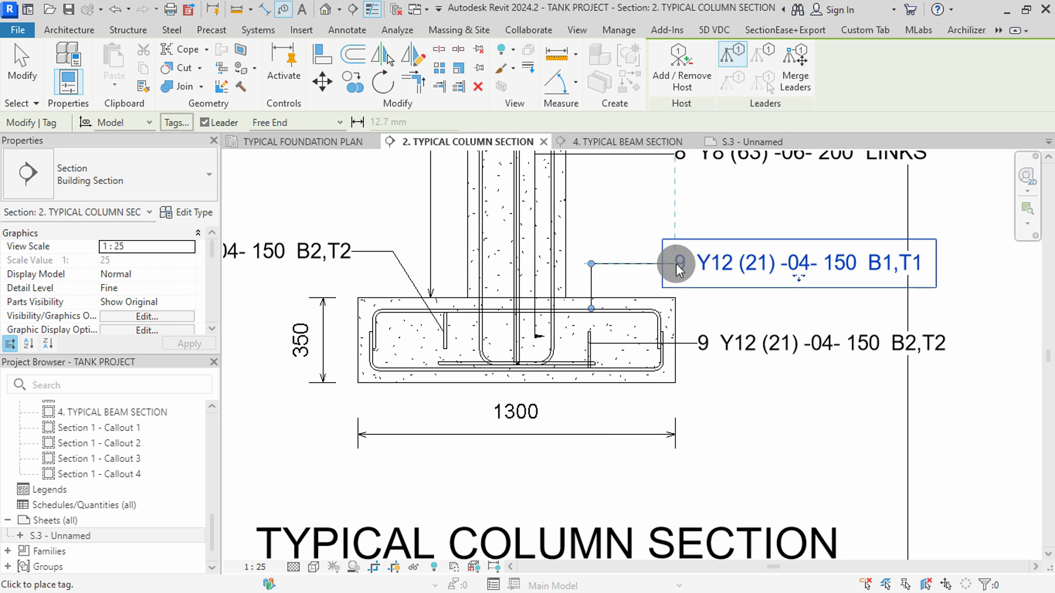
double_click(676, 263)
click(671, 398)
scroll(626, 242, down, 2)
scroll(604, 335, up, 4)
scroll(602, 324, up, 1)
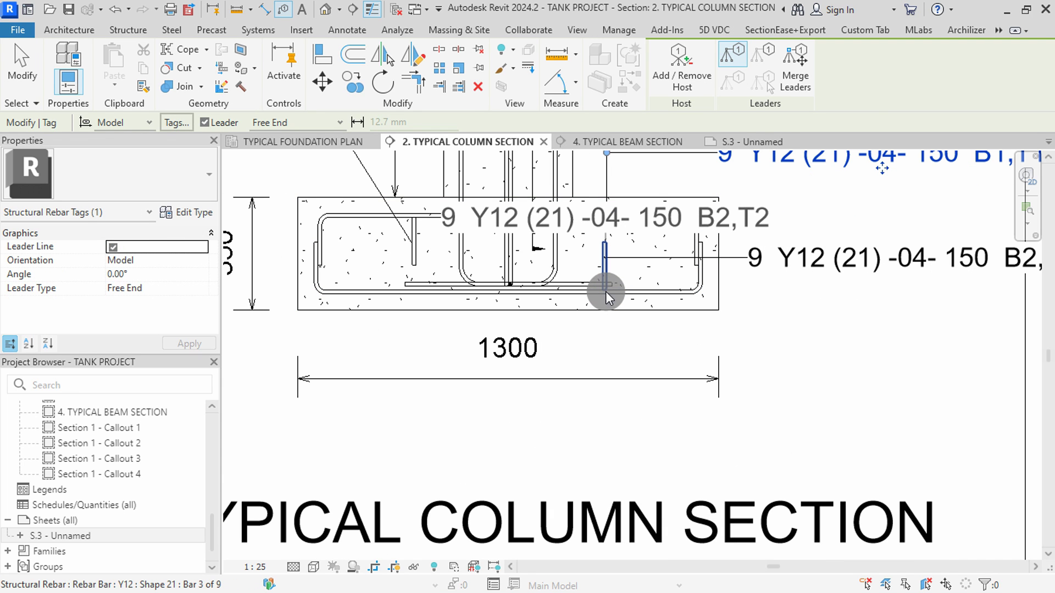
scroll(604, 297, up, 2)
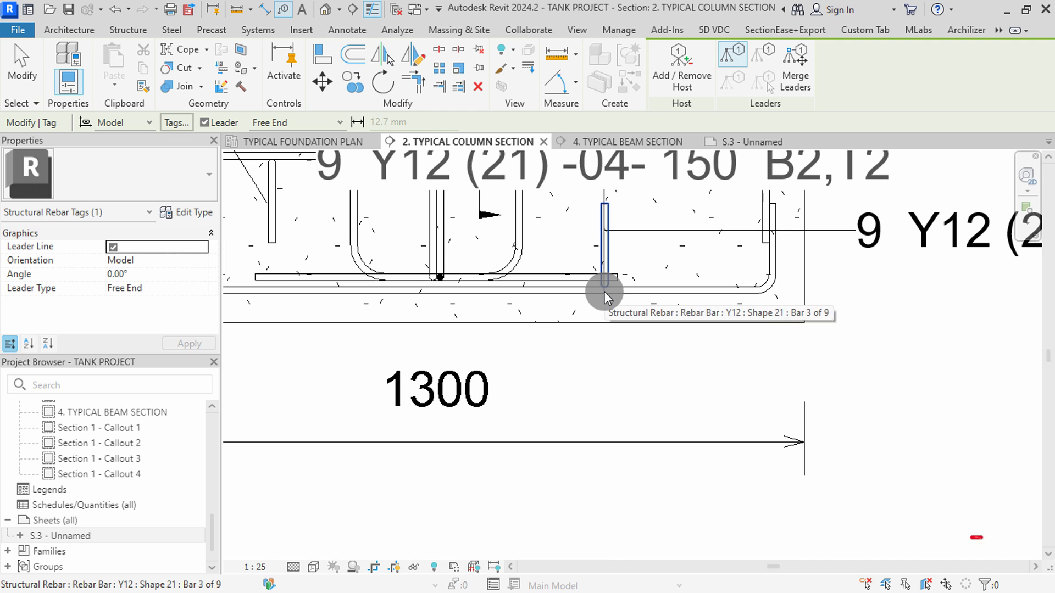
Tag another footing bar with a second B1,T1 tag placed below the footing.
click(605, 297)
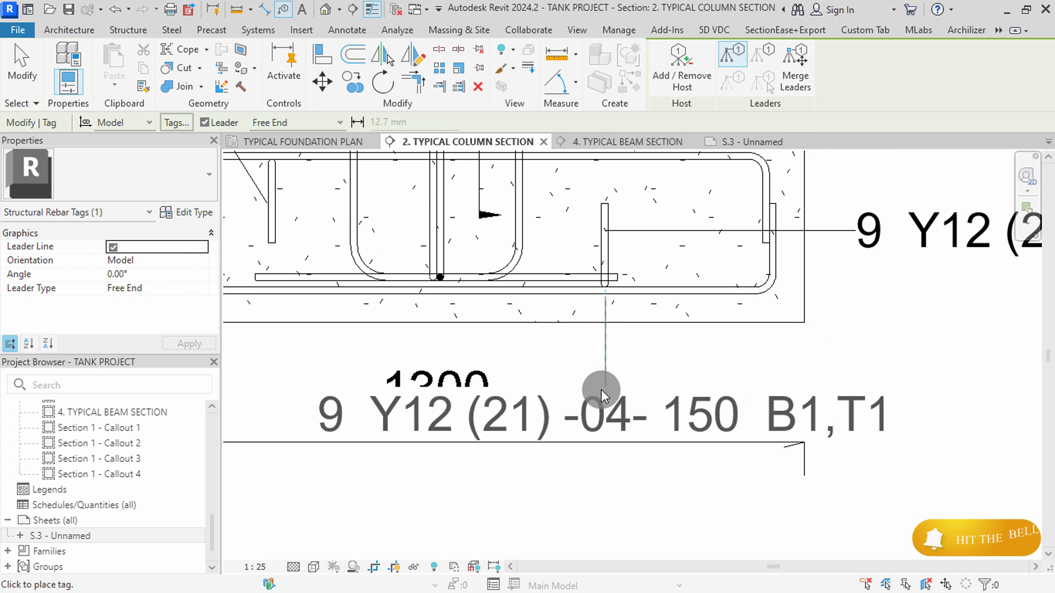
scroll(574, 398, down, 2)
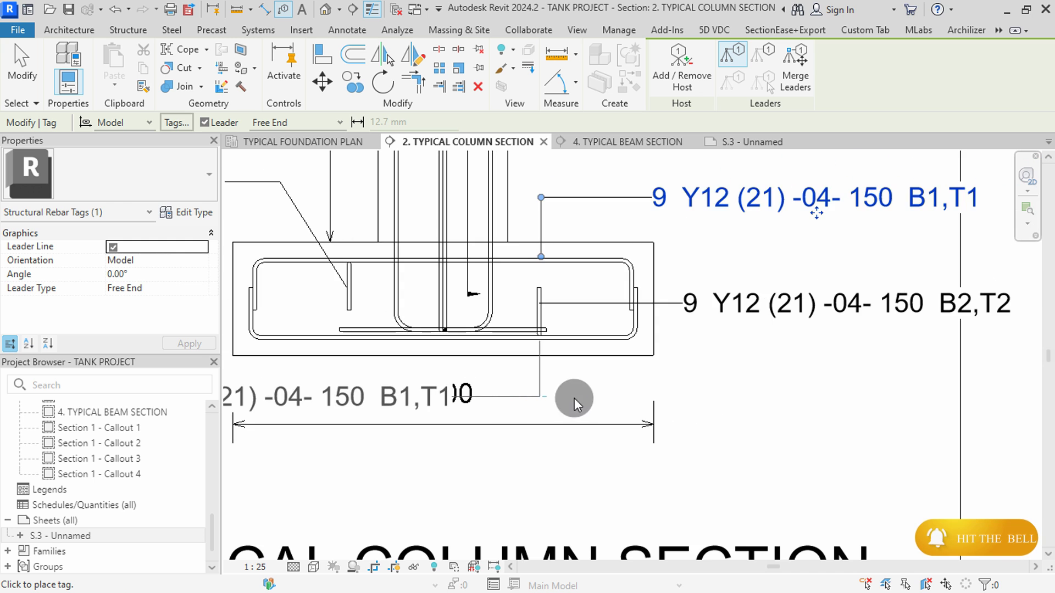
scroll(644, 397, down, 1)
click(647, 395)
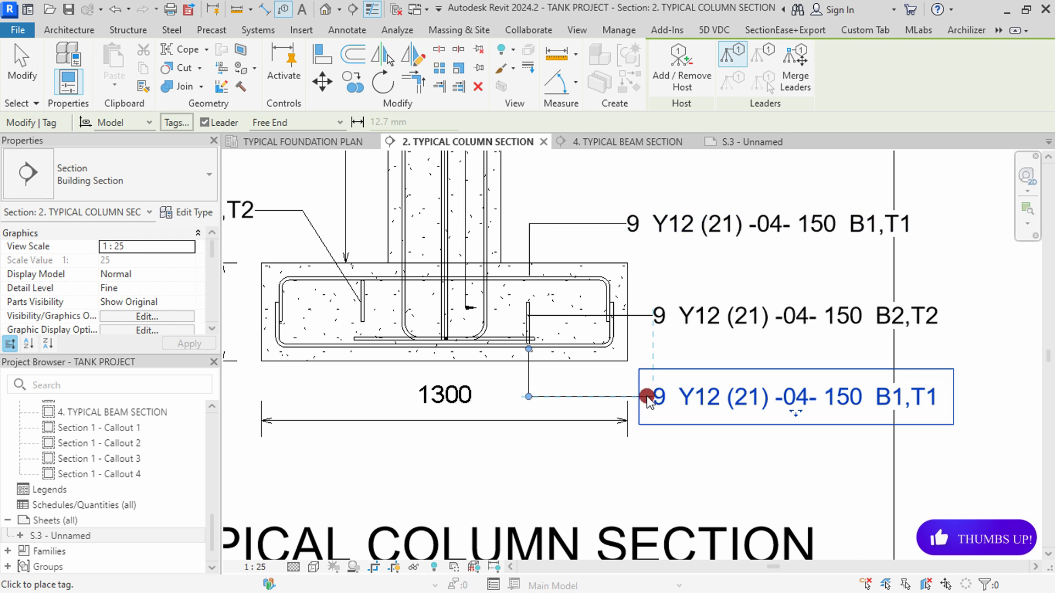
click(675, 398)
scroll(675, 396, down, 3)
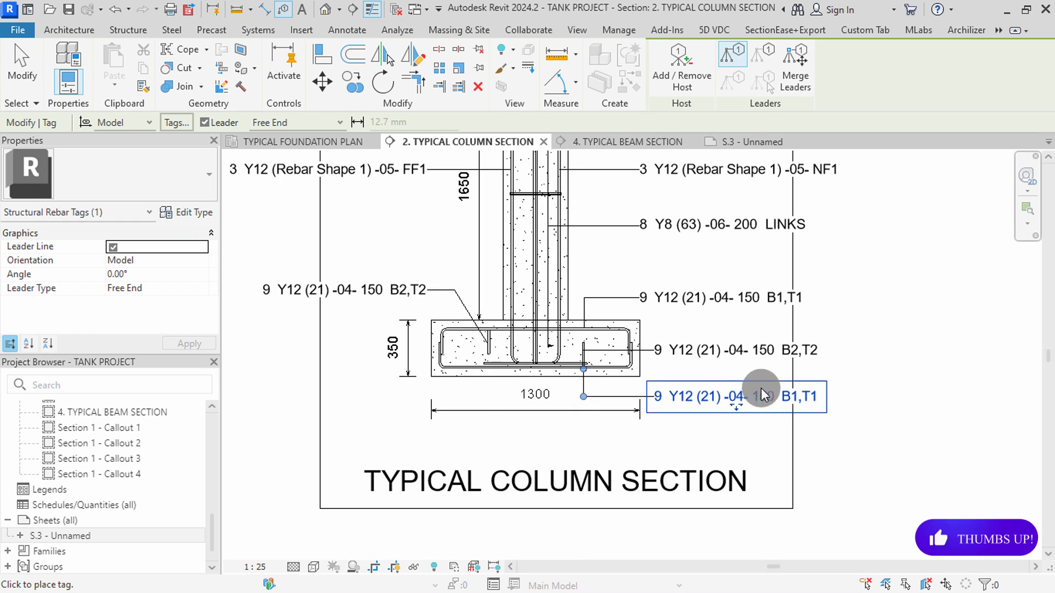
key(Escape)
scroll(811, 417, down, 1)
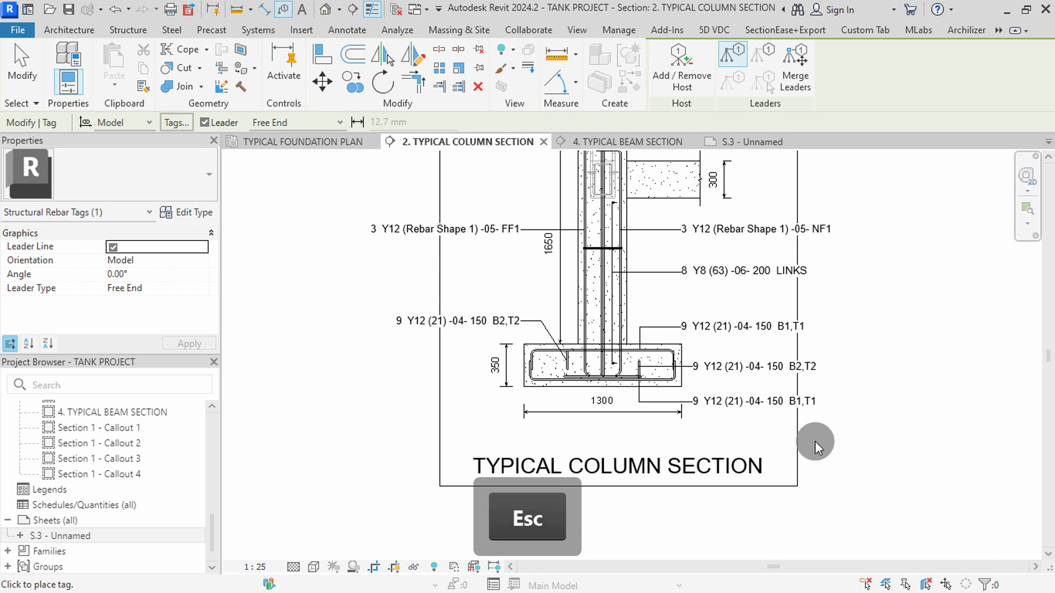
scroll(786, 440, down, 1)
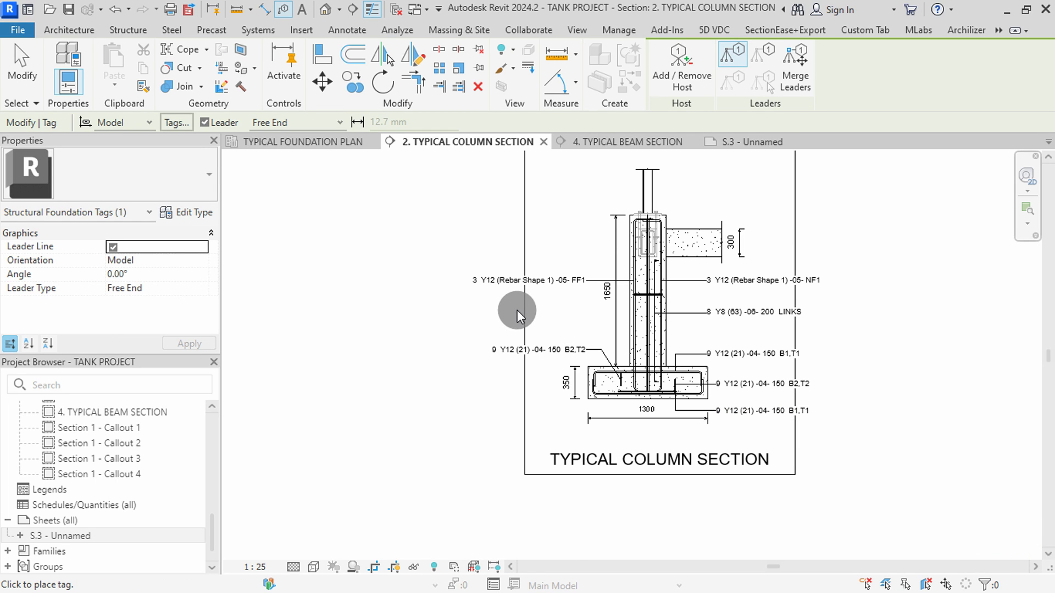
Widen the column section's crop region on both its right and left sides.
key(Escape)
click(794, 236)
scroll(680, 375, down, 1)
drag(743, 308, 824, 311)
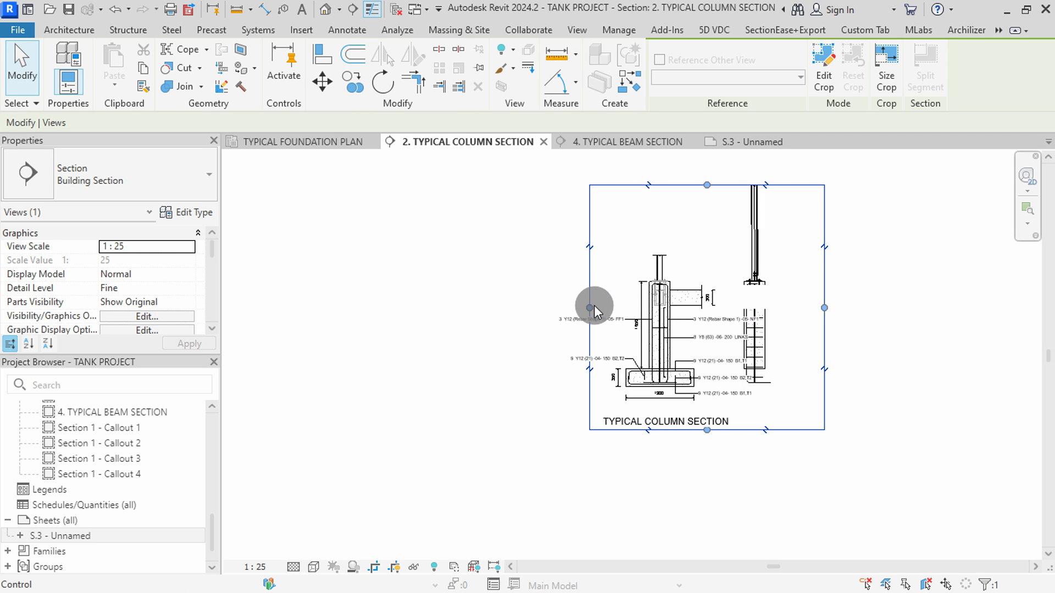
drag(588, 309, 532, 313)
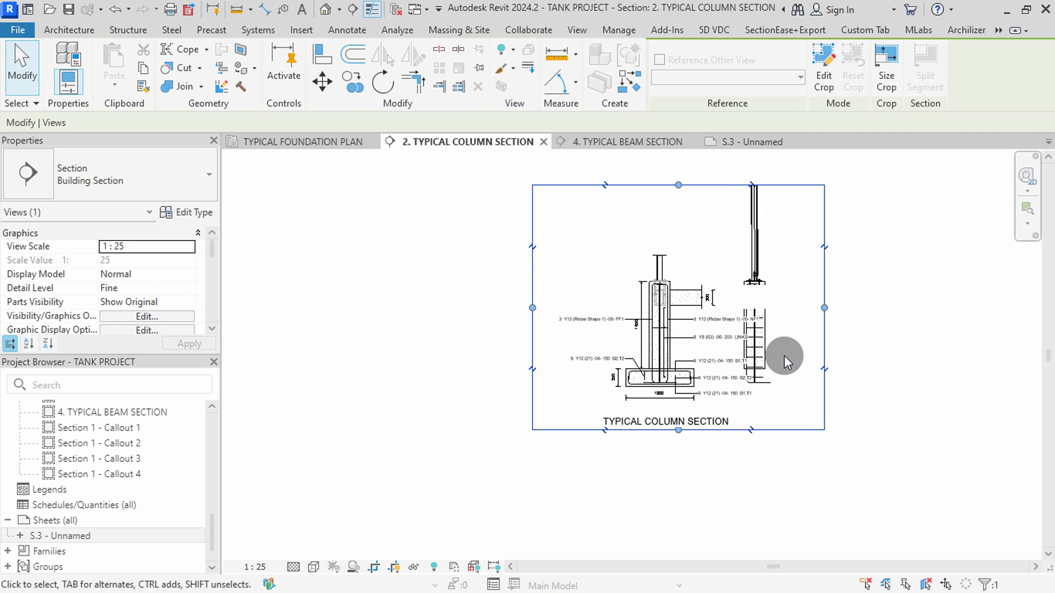
scroll(784, 355, up, 2)
scroll(780, 359, up, 4)
Hide the separate column reinforcement and the steel column above in this view.
drag(781, 438, 699, 292)
scroll(699, 384, down, 3)
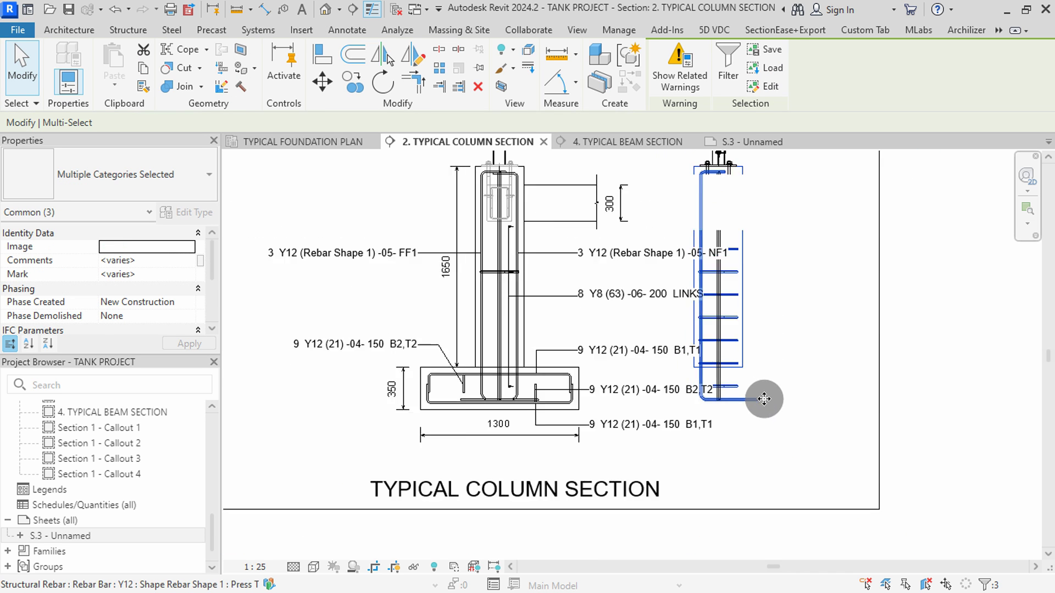
scroll(729, 205, up, 3)
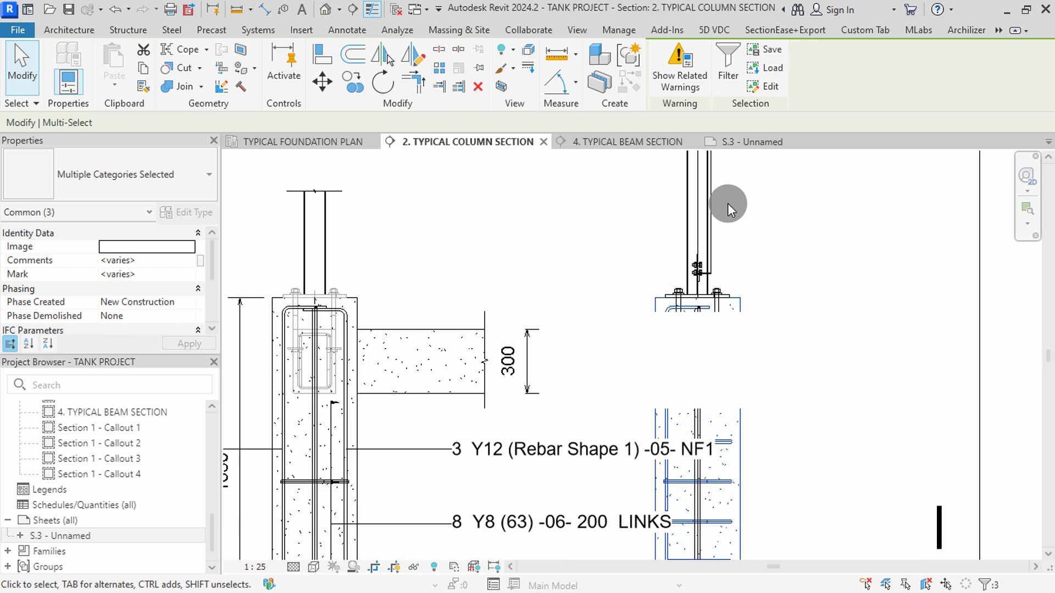
scroll(766, 219, down, 2)
scroll(758, 220, up, 2)
key(ctrl)
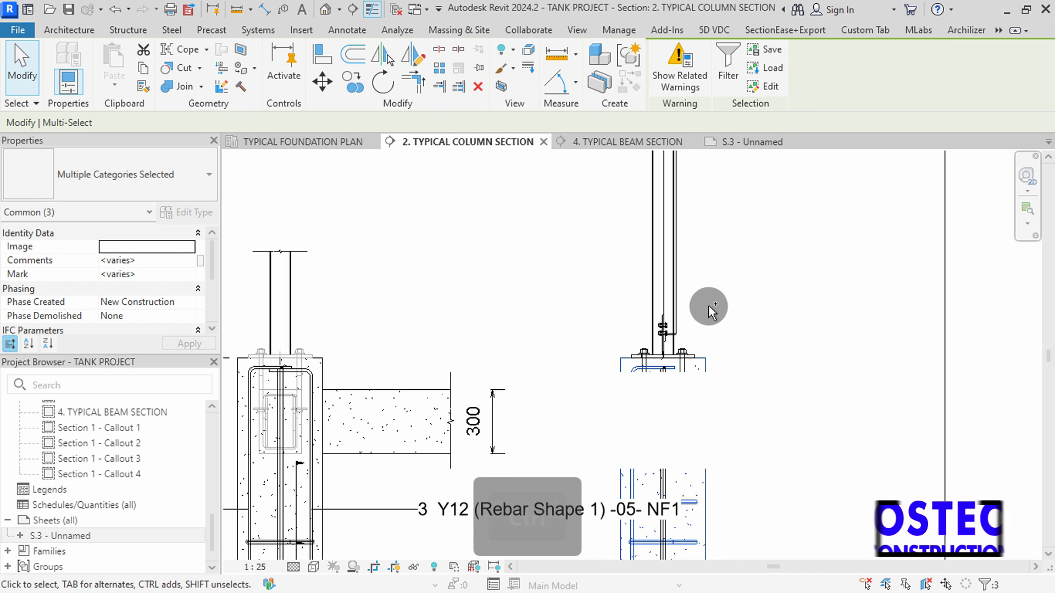
ctrl+drag(707, 328, 600, 200)
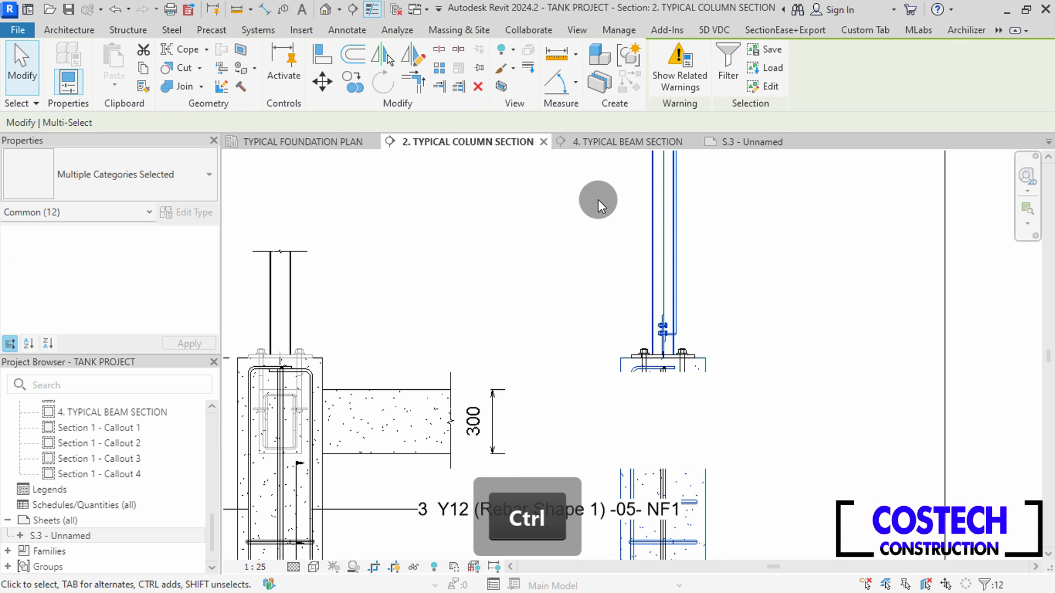
right_click(599, 199)
mouse_move(720, 235)
click(812, 234)
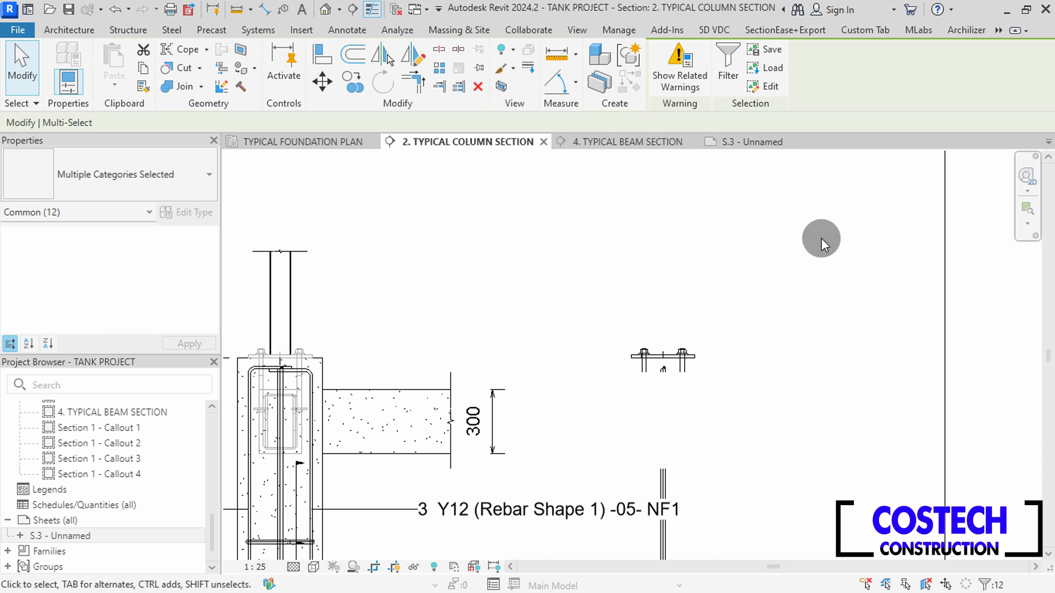
Hide the base plate in this view.
scroll(683, 357, up, 2)
click(685, 354)
right_click(685, 354)
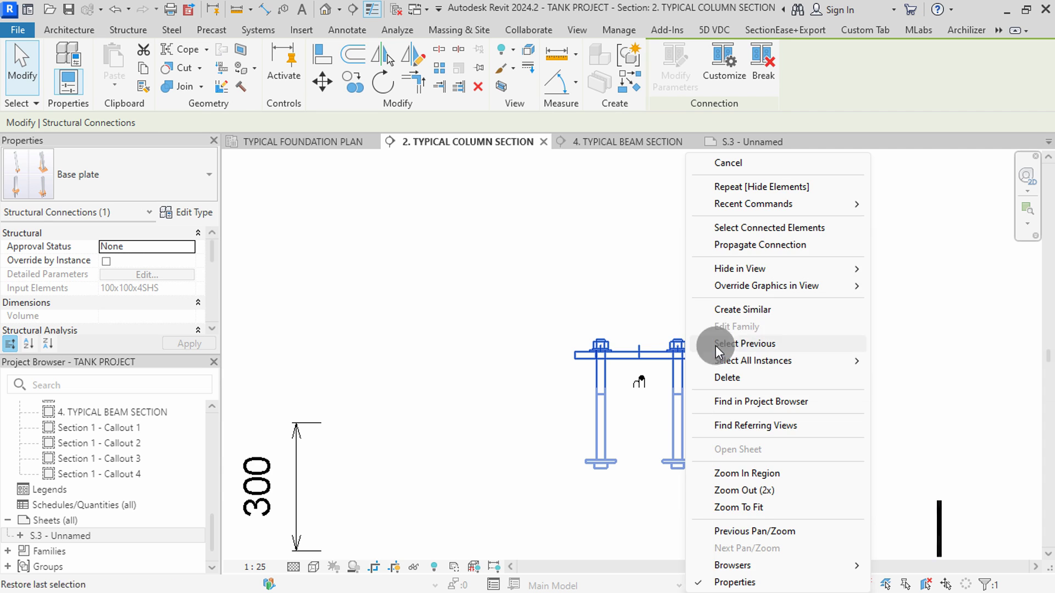
mouse_move(836, 268)
click(896, 265)
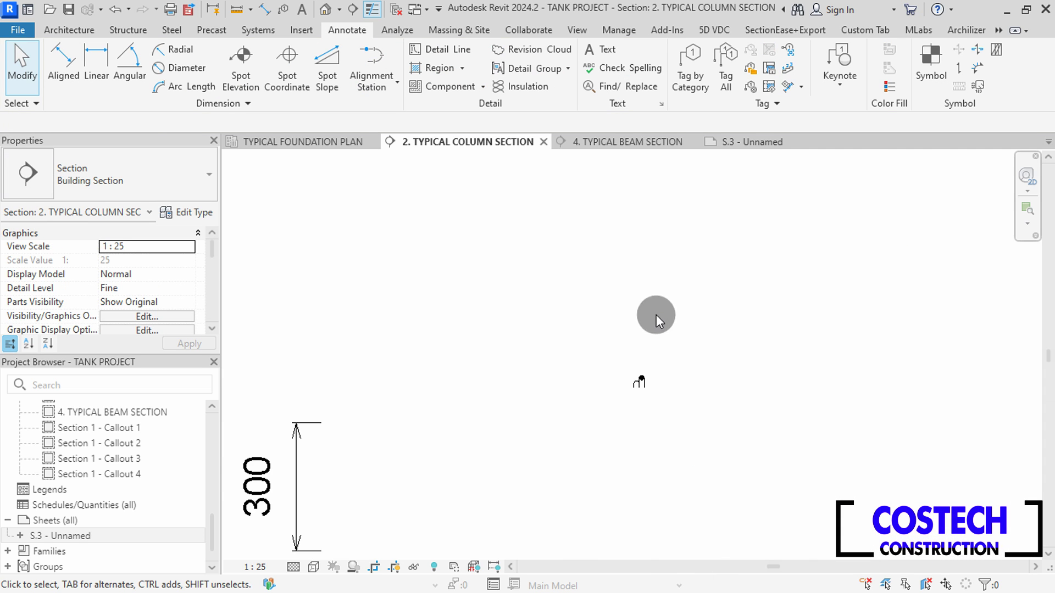
Hide two stray rebars in this view.
click(641, 375)
right_click(643, 375)
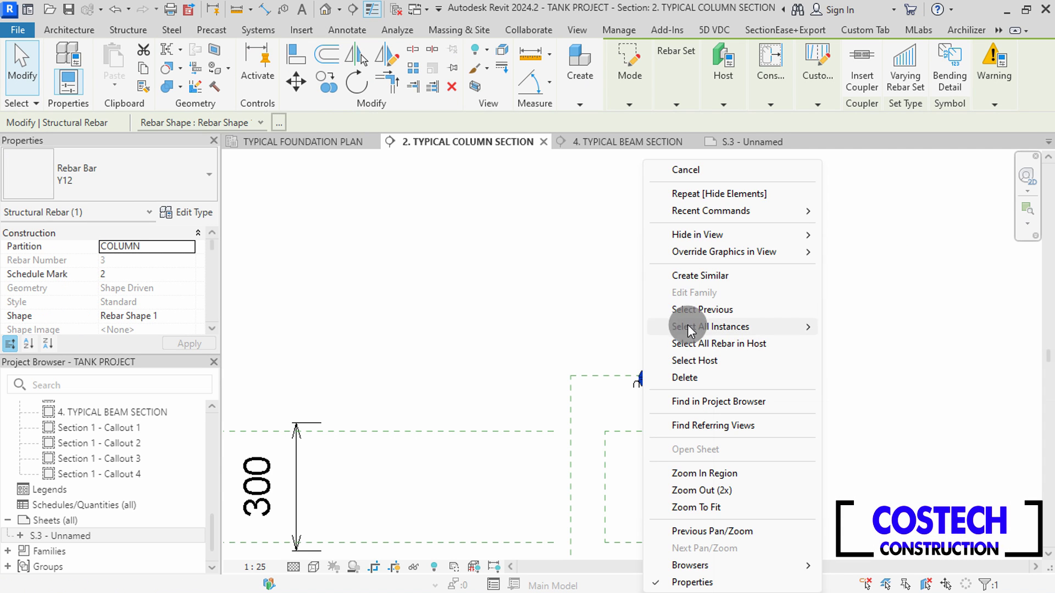
mouse_move(775, 235)
click(853, 233)
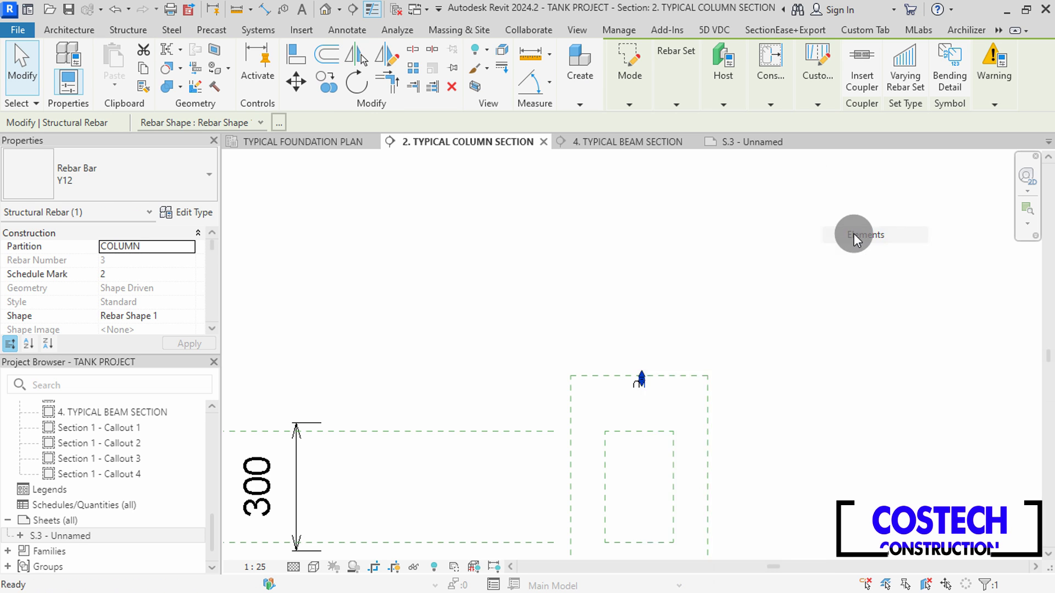
scroll(694, 252, down, 5)
scroll(688, 467, up, 2)
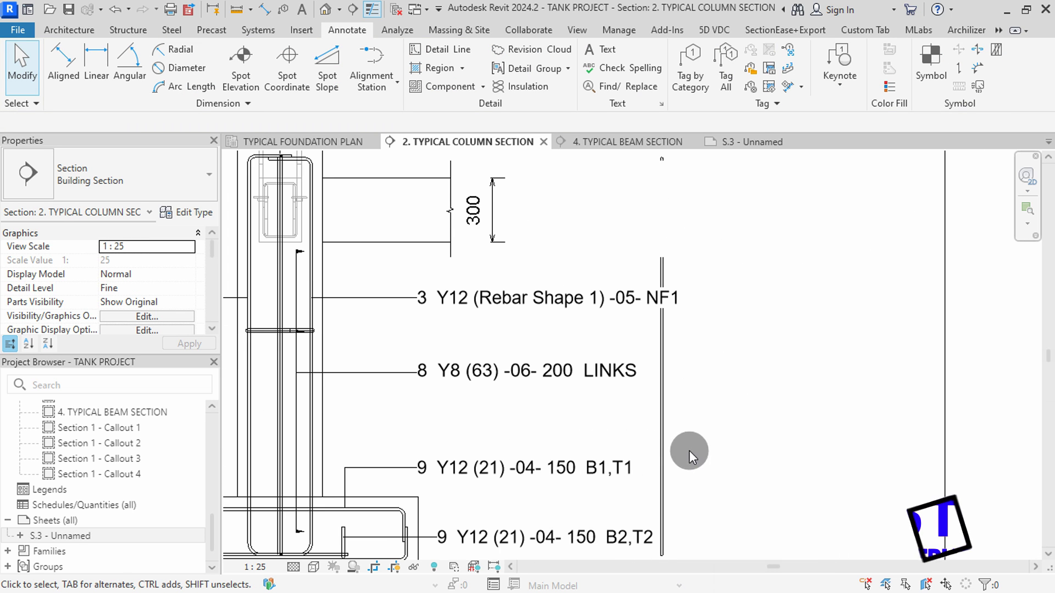
click(658, 413)
right_click(659, 407)
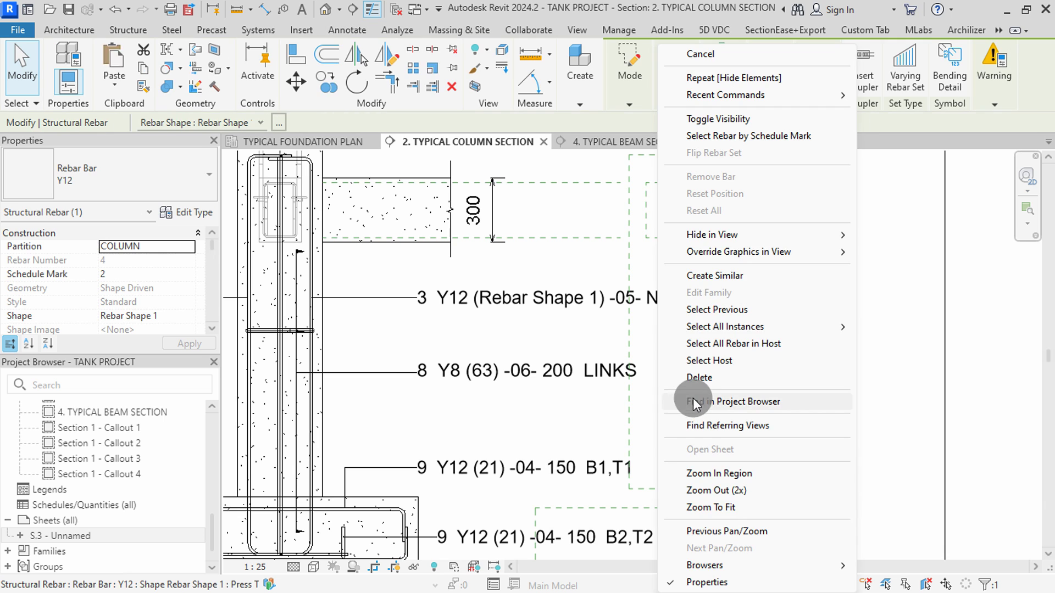
mouse_move(832, 233)
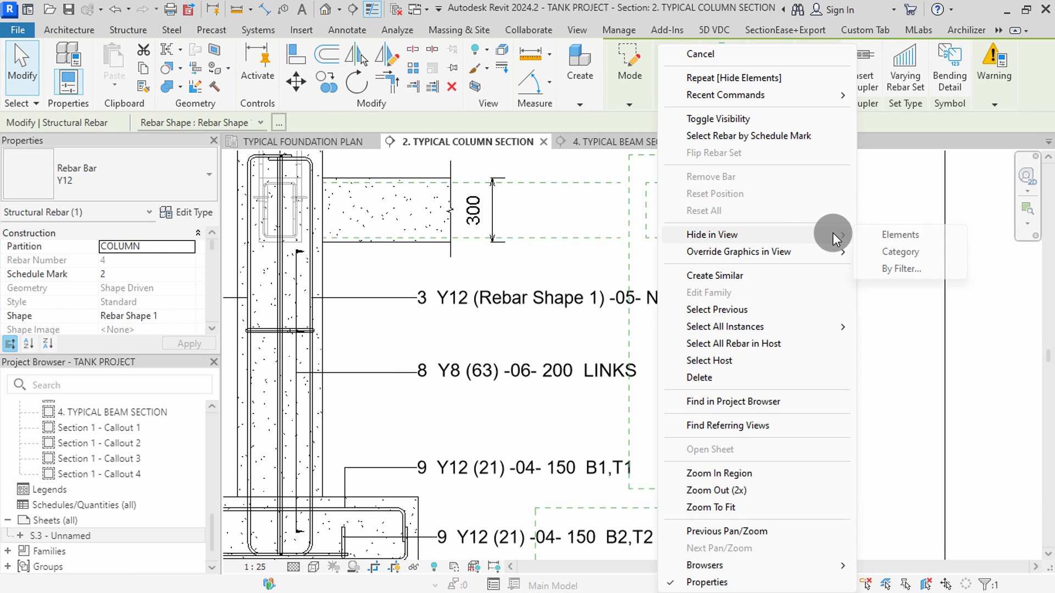
click(874, 232)
Drag the crop region's right edge further out to extend the section.
scroll(754, 341, down, 3)
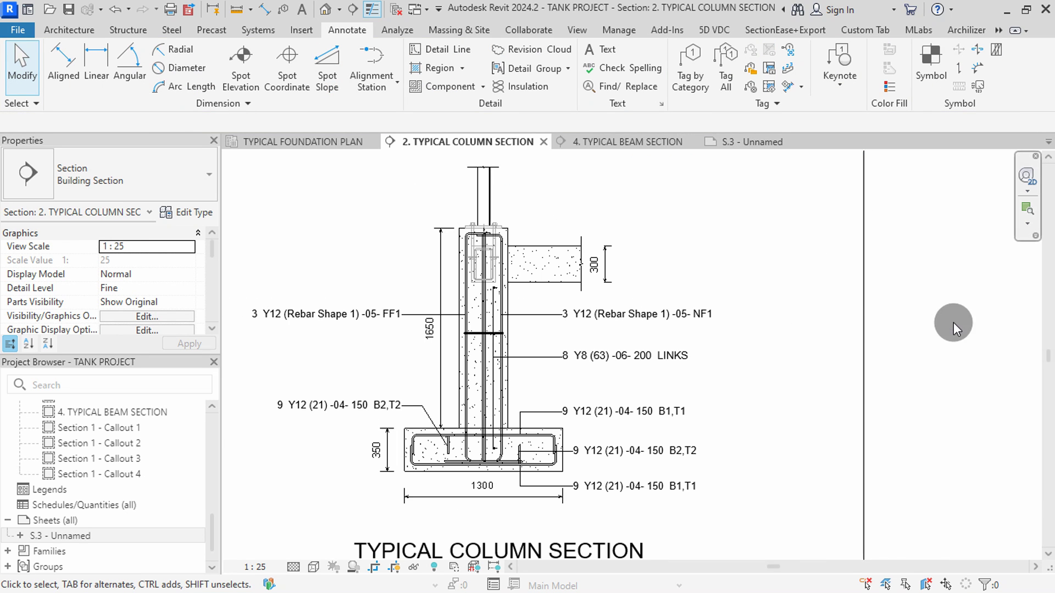
scroll(717, 351, down, 2)
scroll(545, 326, up, 4)
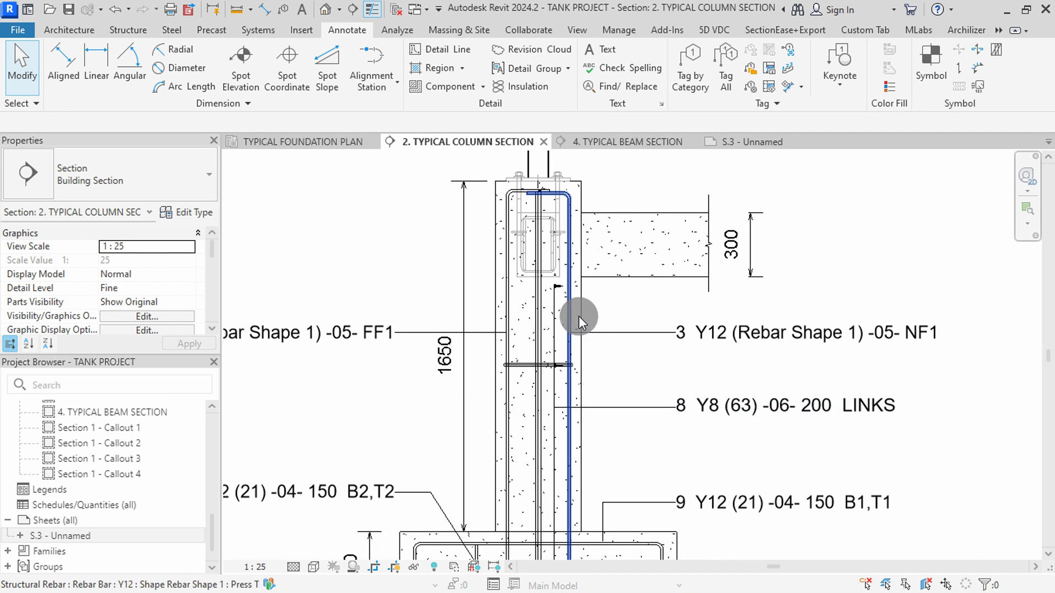
scroll(602, 308, down, 3)
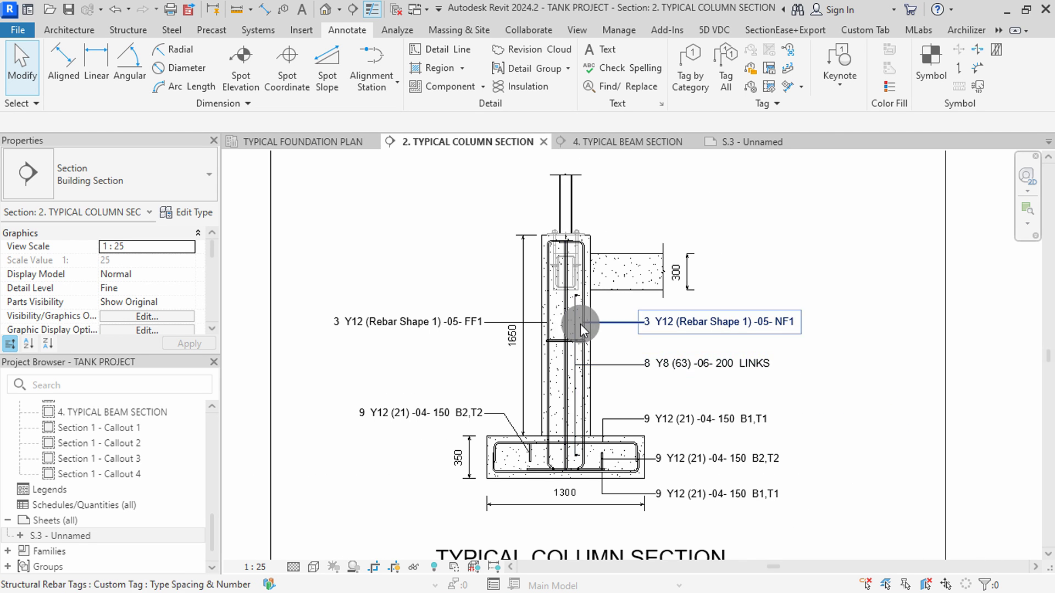
scroll(497, 336, down, 2)
scroll(695, 347, down, 2)
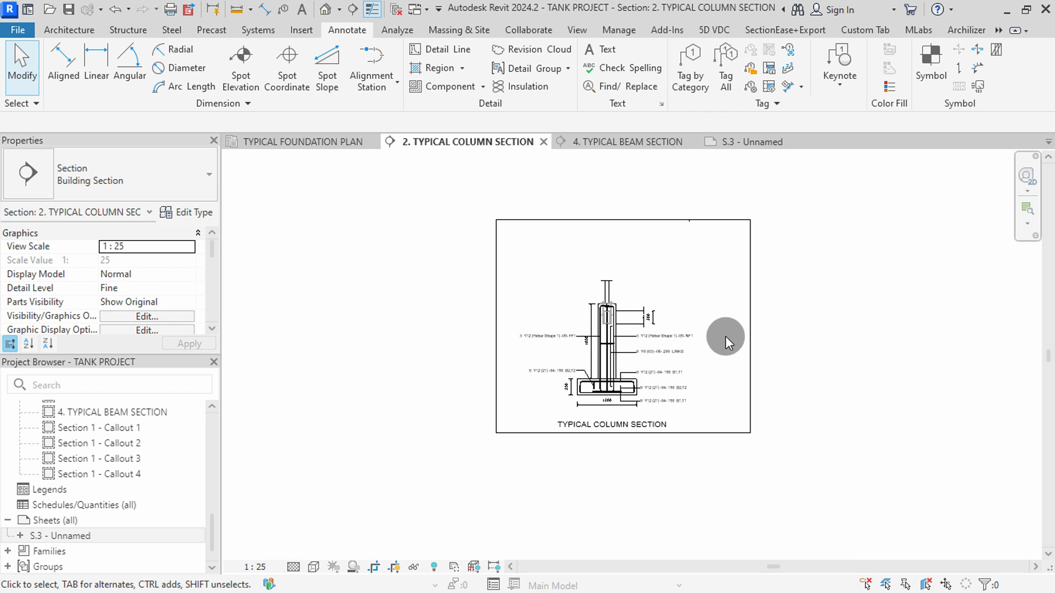
click(749, 327)
drag(749, 326, 867, 326)
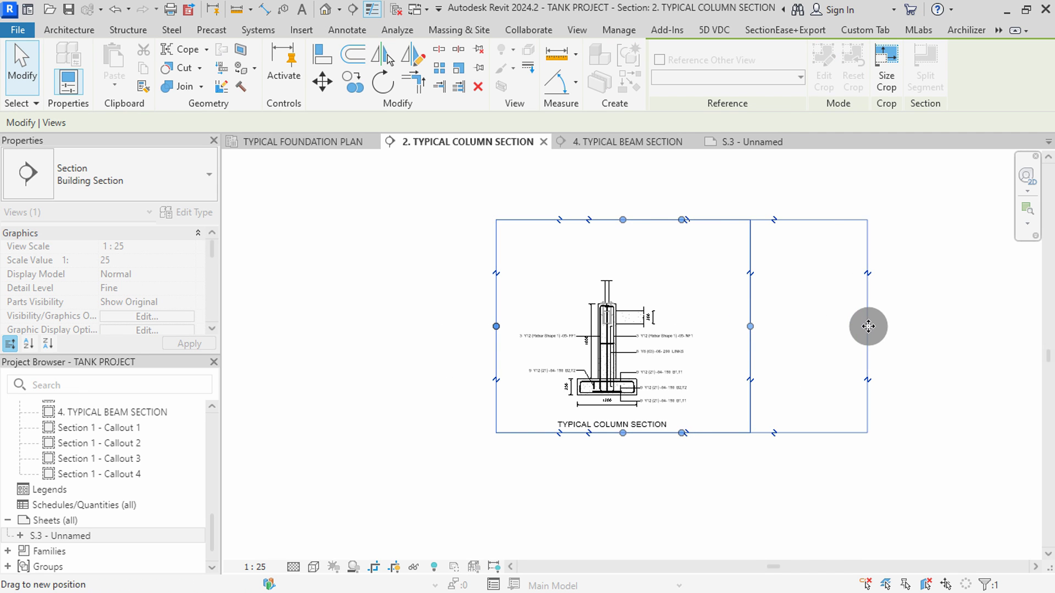
click(820, 340)
scroll(517, 332, up, 4)
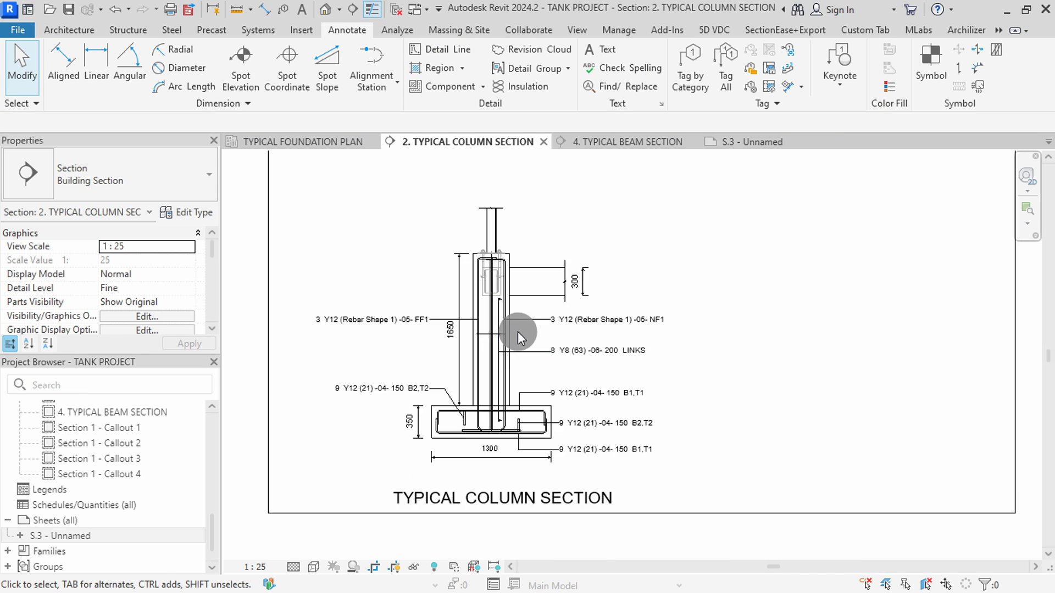
click(463, 304)
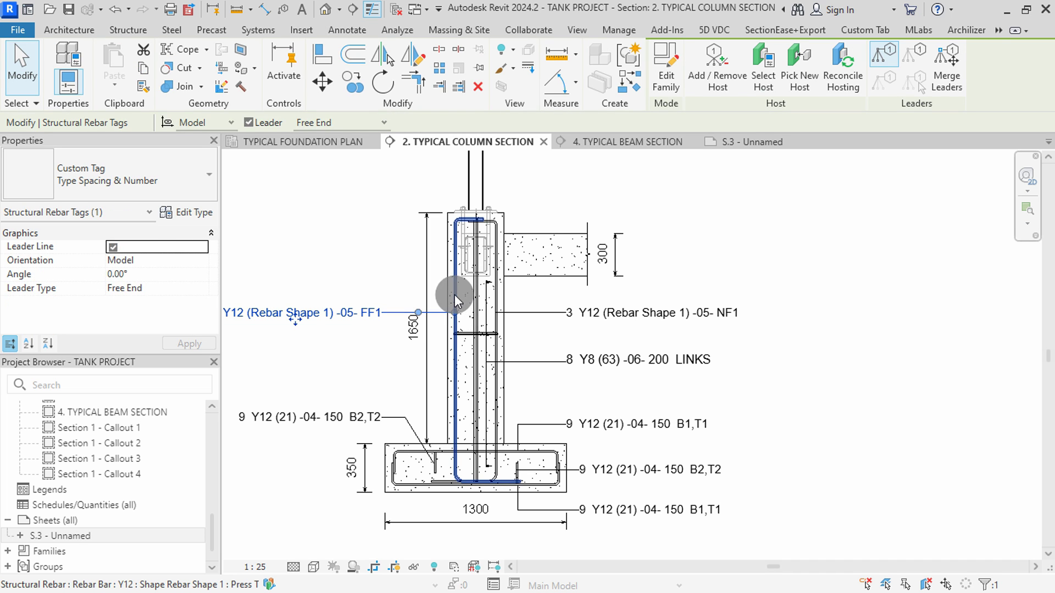
Add bending details for both vertical column bars to the right of the column section.
click(455, 301)
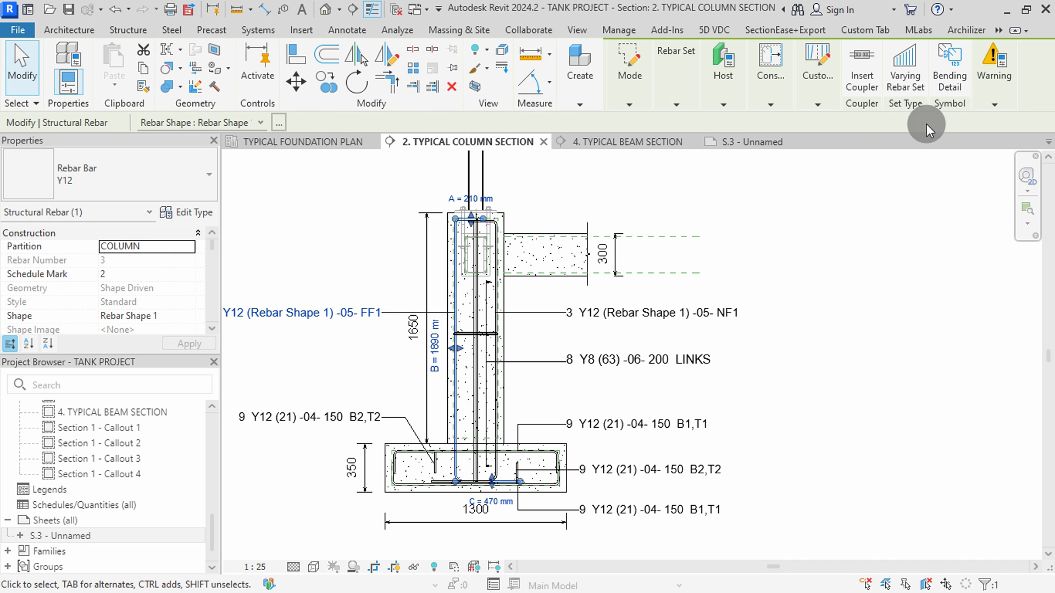
click(952, 80)
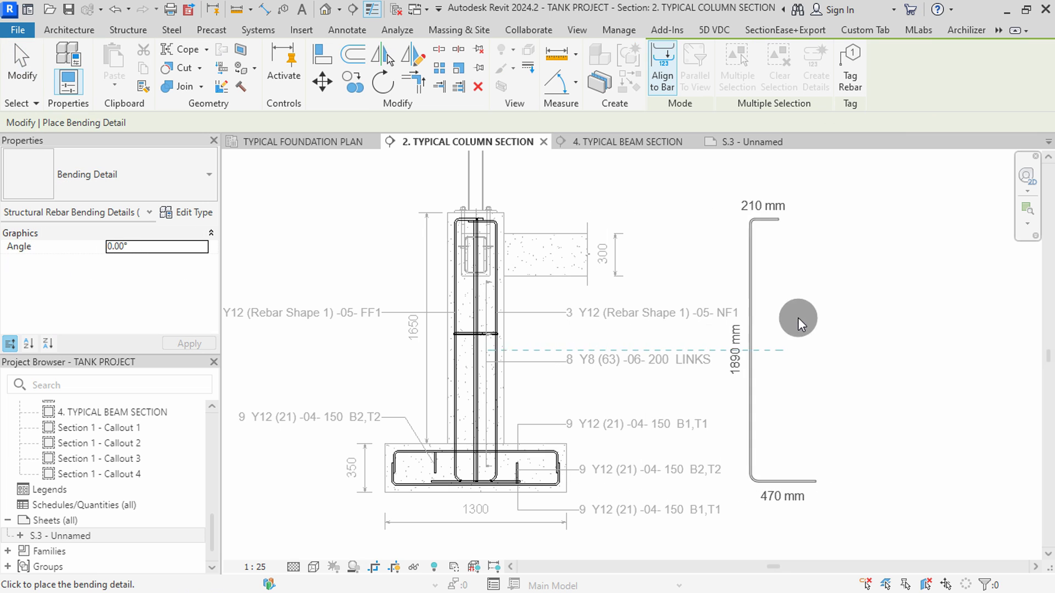
click(845, 334)
click(508, 324)
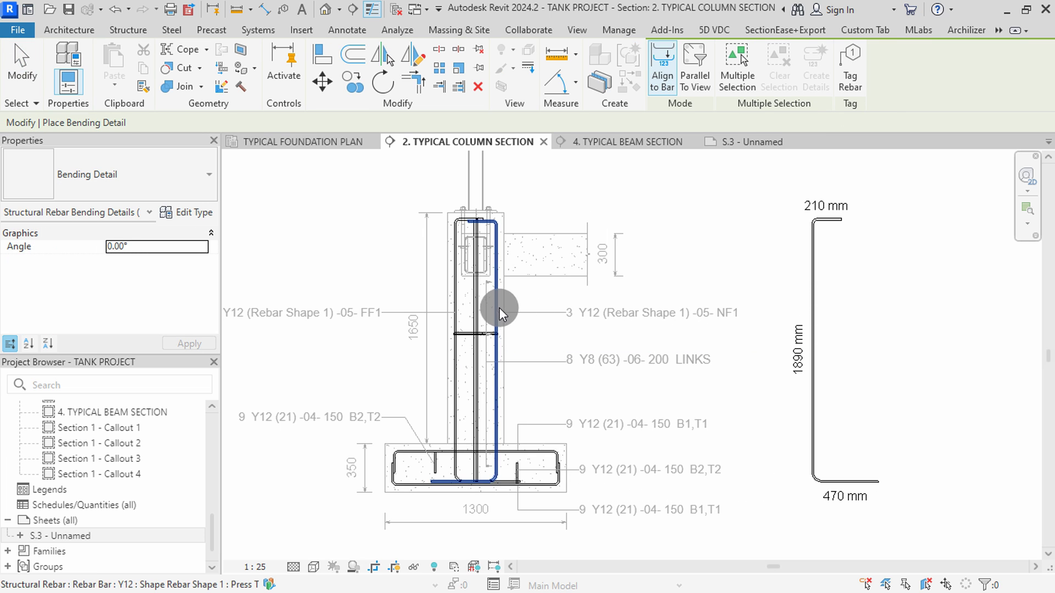
scroll(632, 294, down, 2)
scroll(637, 294, down, 1)
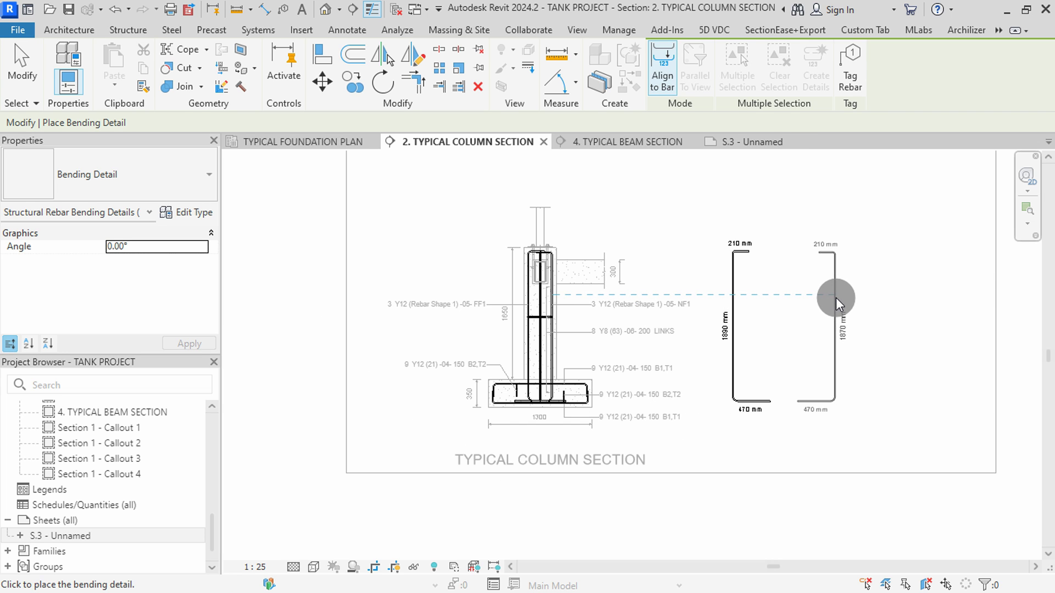
click(837, 298)
Add bending details for the 320 mm Y8 link and the 1200 mm footing bar below the others.
click(538, 318)
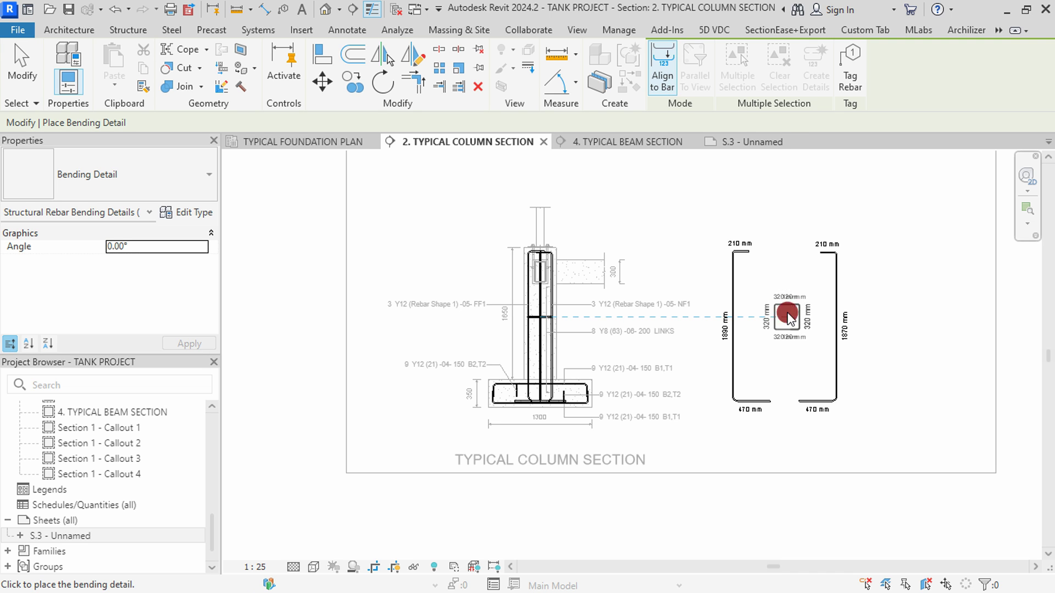
scroll(552, 377, up, 2)
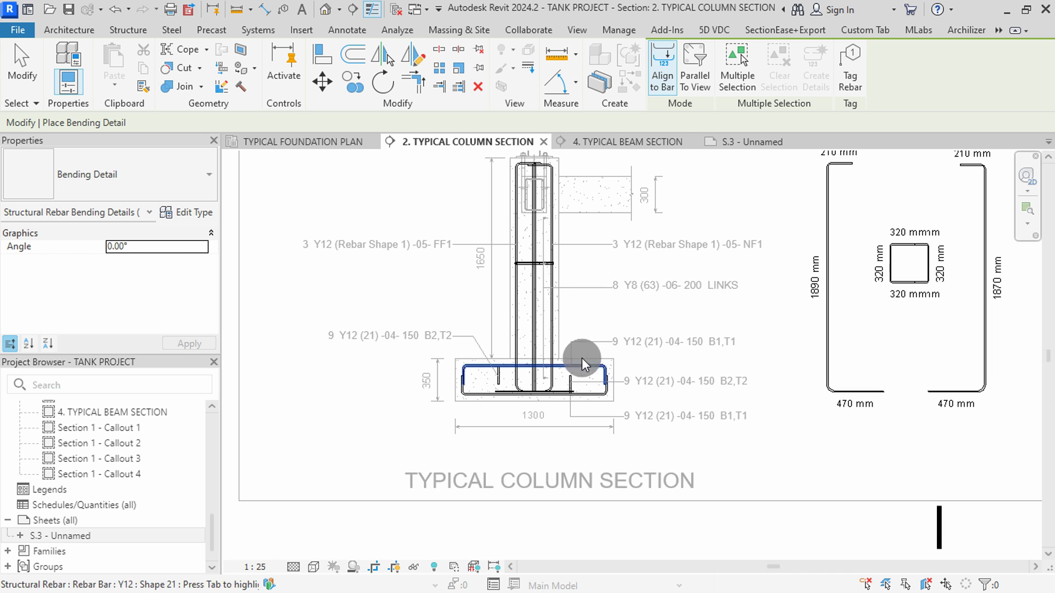
scroll(582, 357, down, 2)
scroll(576, 367, up, 2)
click(569, 367)
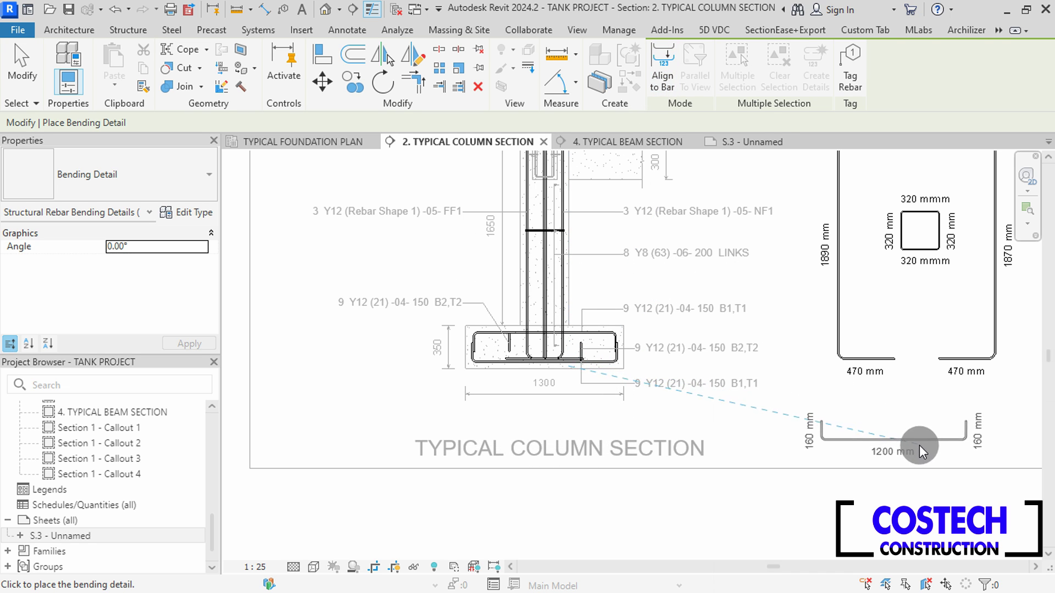
click(942, 464)
scroll(725, 447, down, 2)
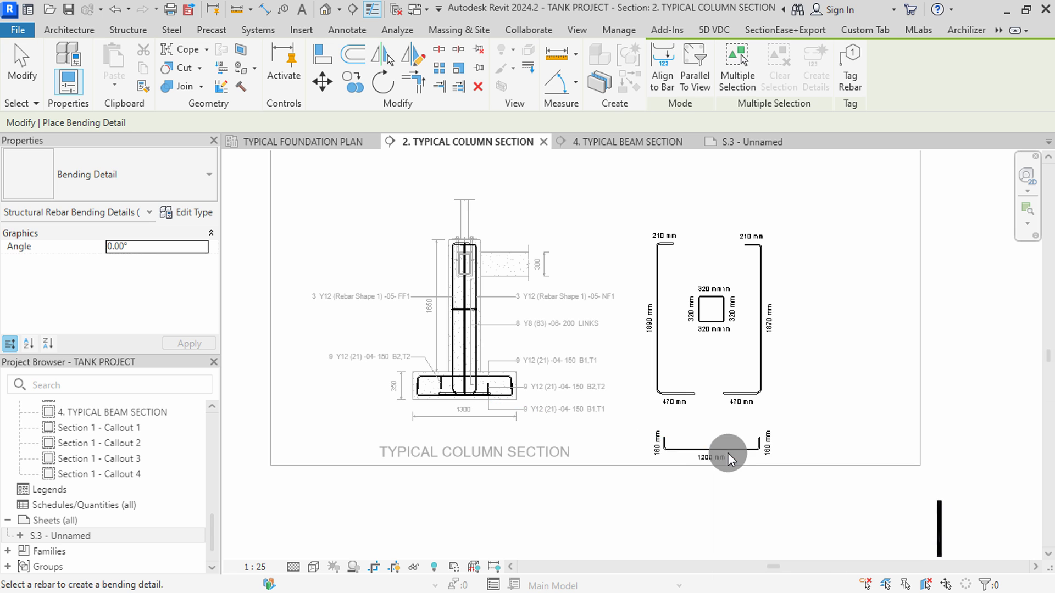
key(Escape)
scroll(515, 424, up, 2)
scroll(474, 400, down, 1)
scroll(446, 400, up, 2)
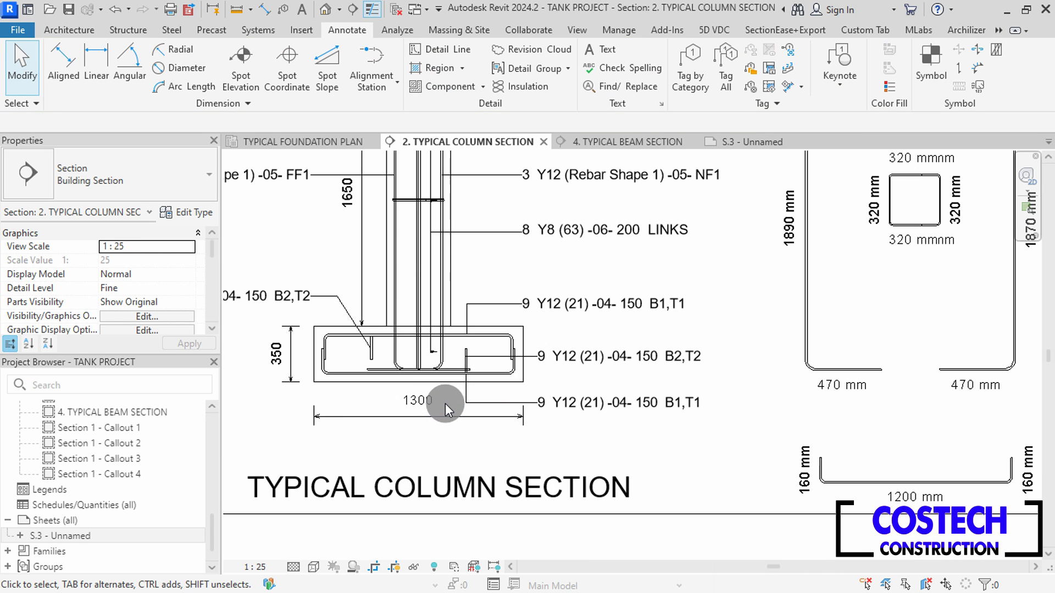
click(464, 338)
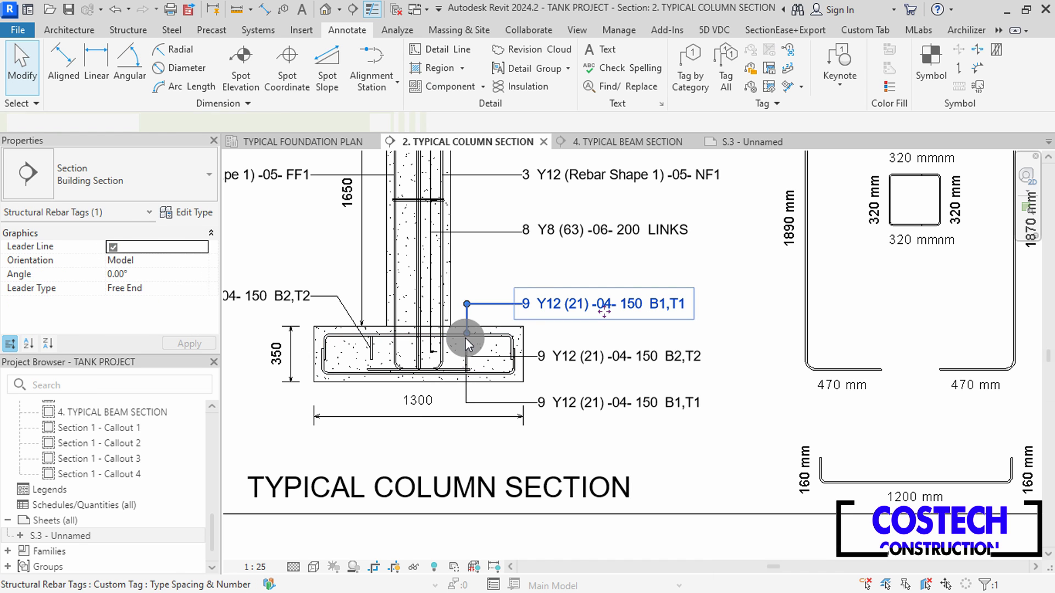
key(Escape)
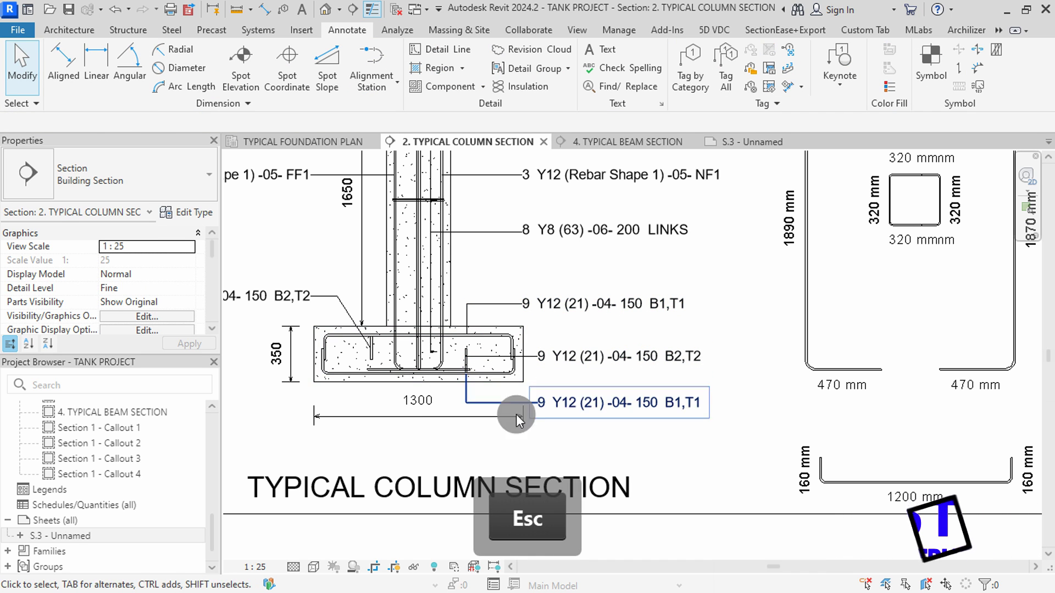
scroll(488, 362, down, 1)
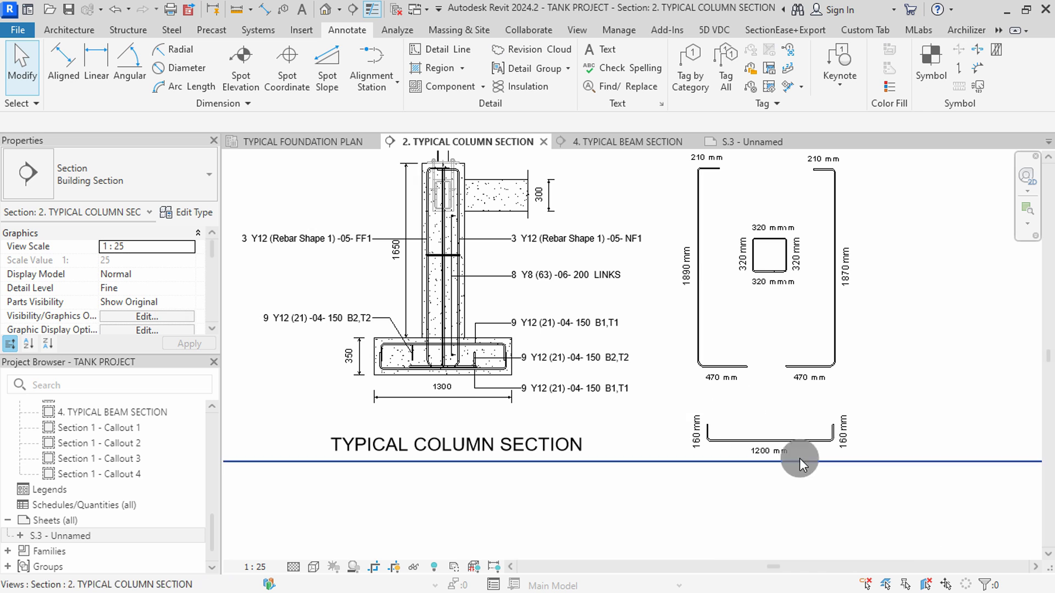
scroll(621, 456, down, 1)
scroll(621, 456, down, 1)
In the beam section, dimension both column widths as 400 above the columns.
click(621, 144)
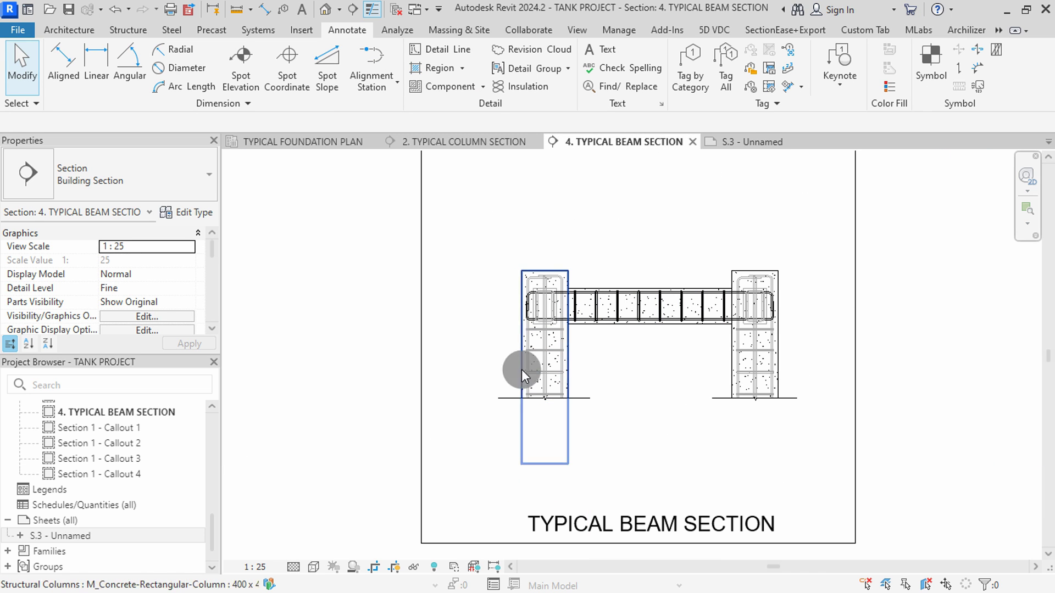
click(63, 63)
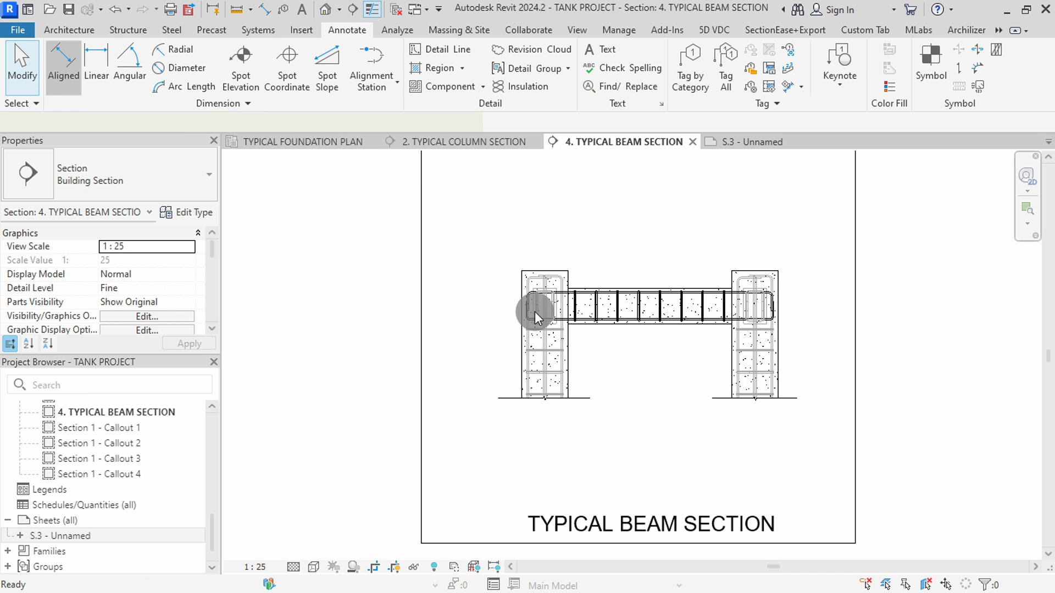
scroll(535, 308, up, 2)
click(500, 334)
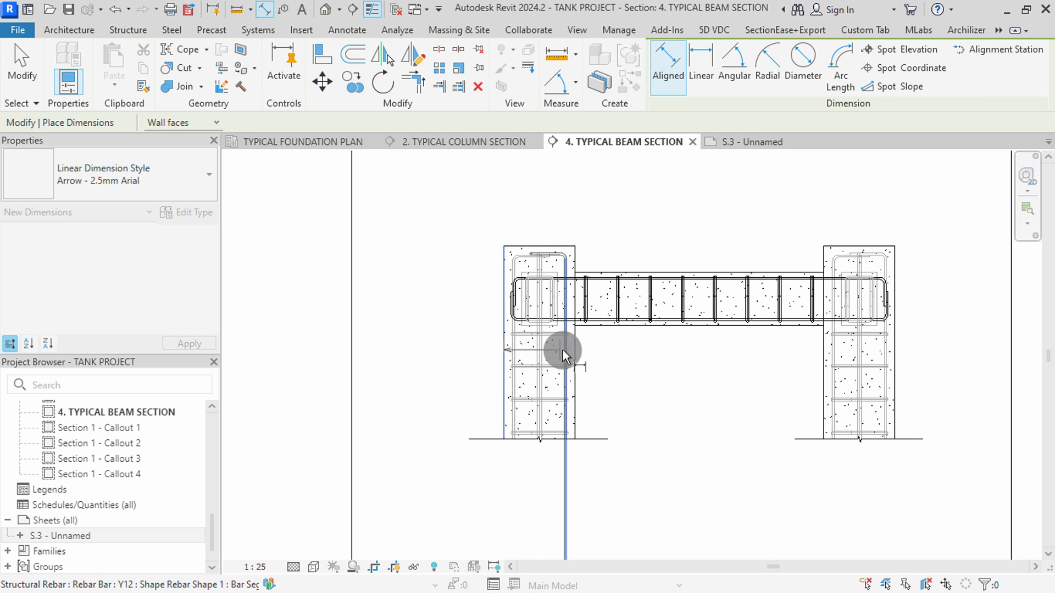
click(575, 354)
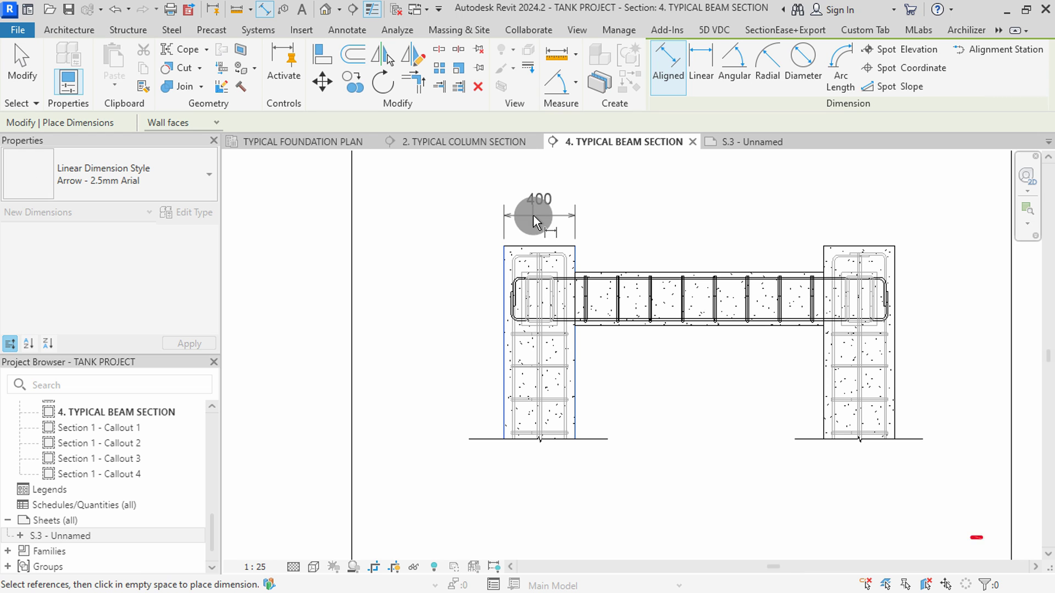
click(541, 210)
key(Escape)
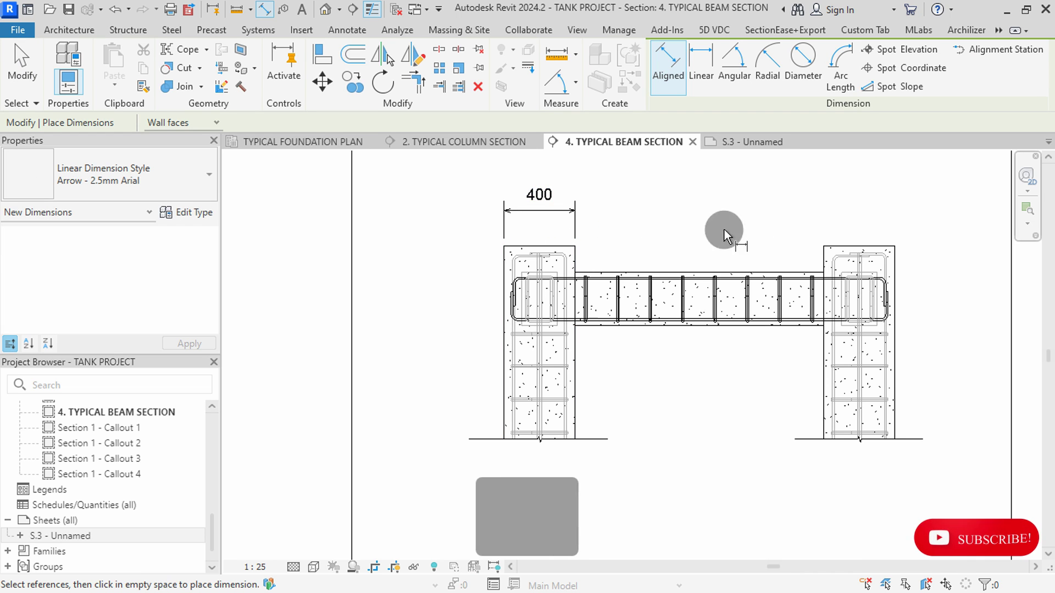
click(824, 367)
click(894, 365)
click(852, 212)
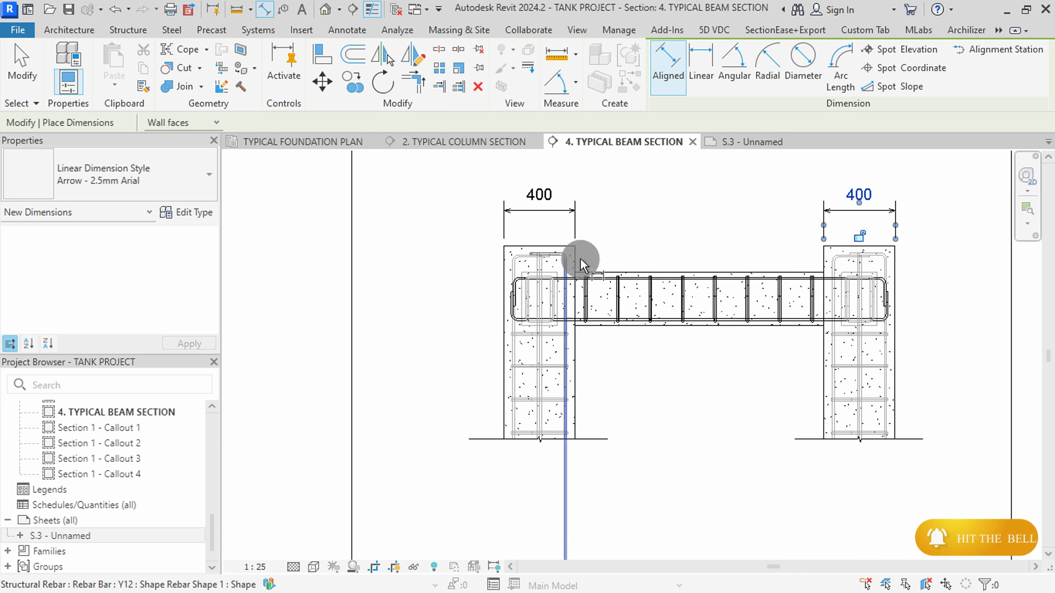
Add a 300 beam depth dimension to the left of the column.
scroll(618, 271, up, 3)
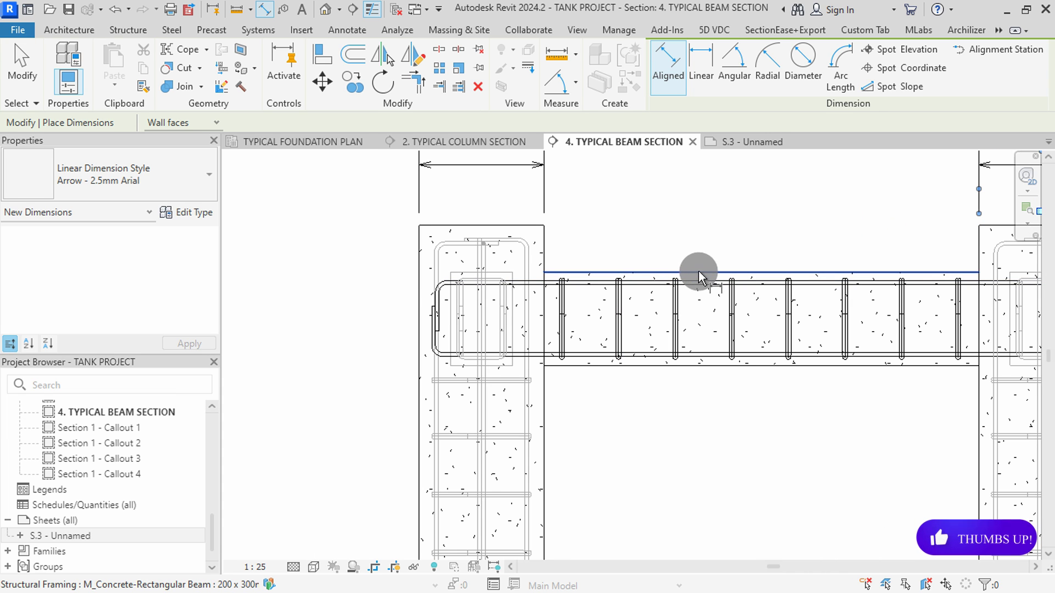
click(700, 273)
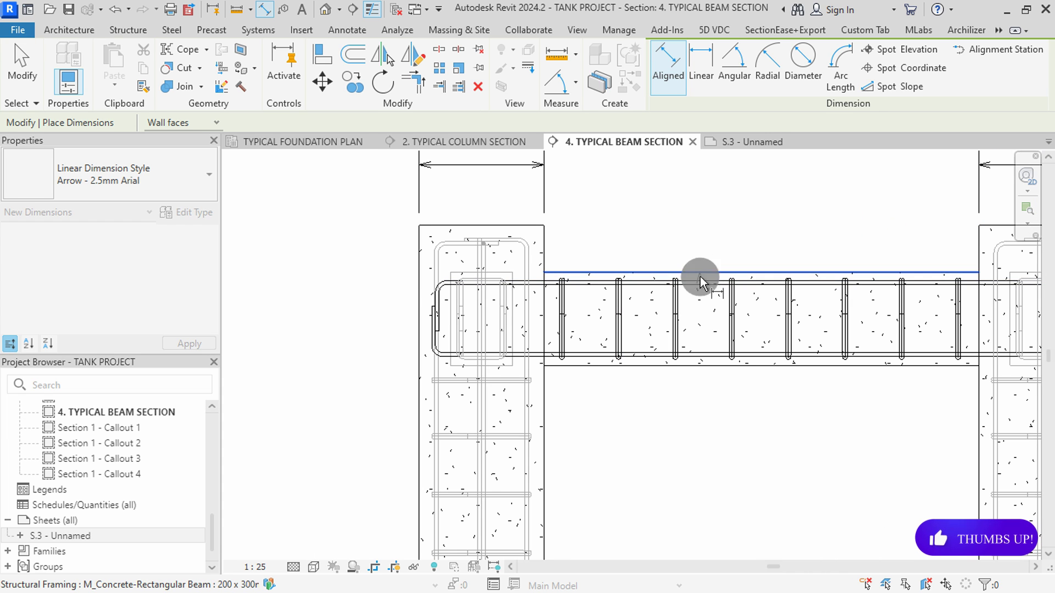
click(705, 368)
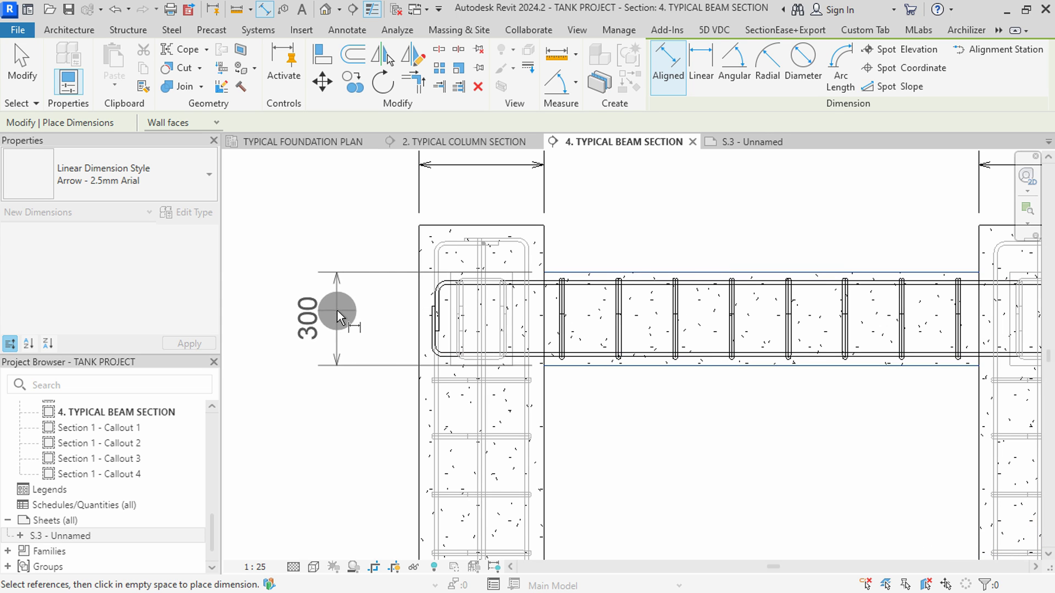
click(348, 309)
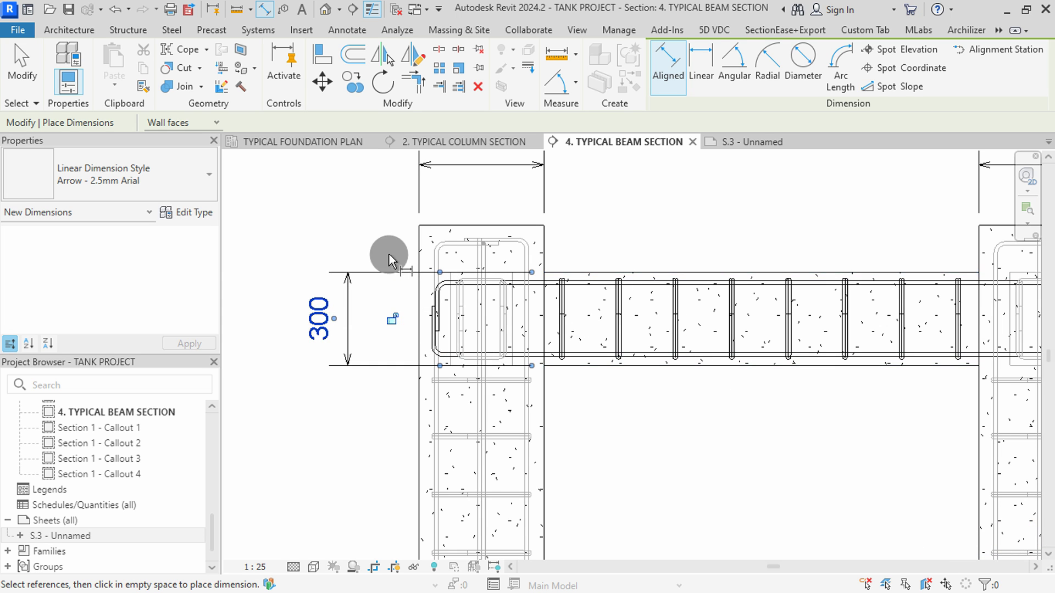
scroll(387, 238, down, 2)
key(Escape)
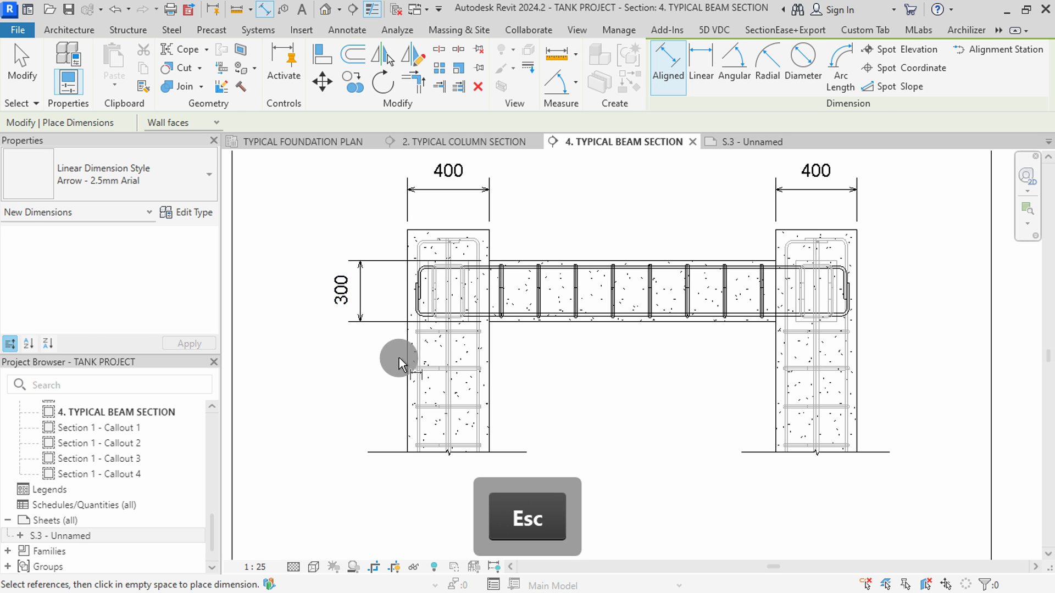
key(Escape)
scroll(391, 294, up, 2)
Shorten the top and bottom witness lines of the 300 depth dimension.
click(383, 245)
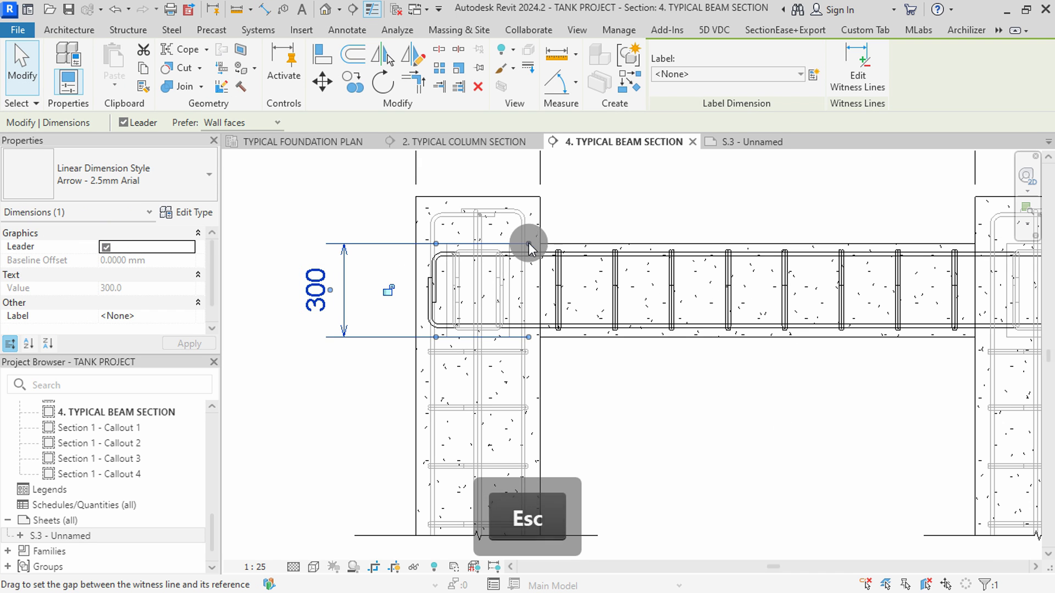
drag(529, 245, 467, 246)
drag(394, 249, 387, 250)
drag(528, 336, 469, 339)
drag(394, 341, 387, 338)
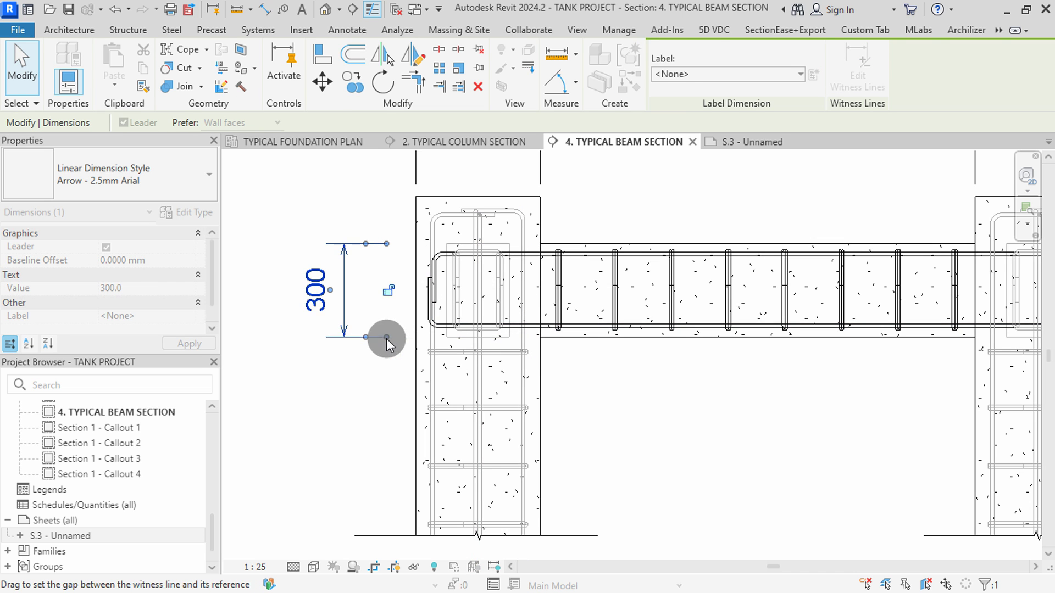
key(Escape)
scroll(499, 255, down, 4)
scroll(548, 286, down, 2)
scroll(656, 356, up, 2)
Set the Y8 stirrup set's presentation to show only the middle stirrup.
scroll(594, 320, up, 1)
click(611, 290)
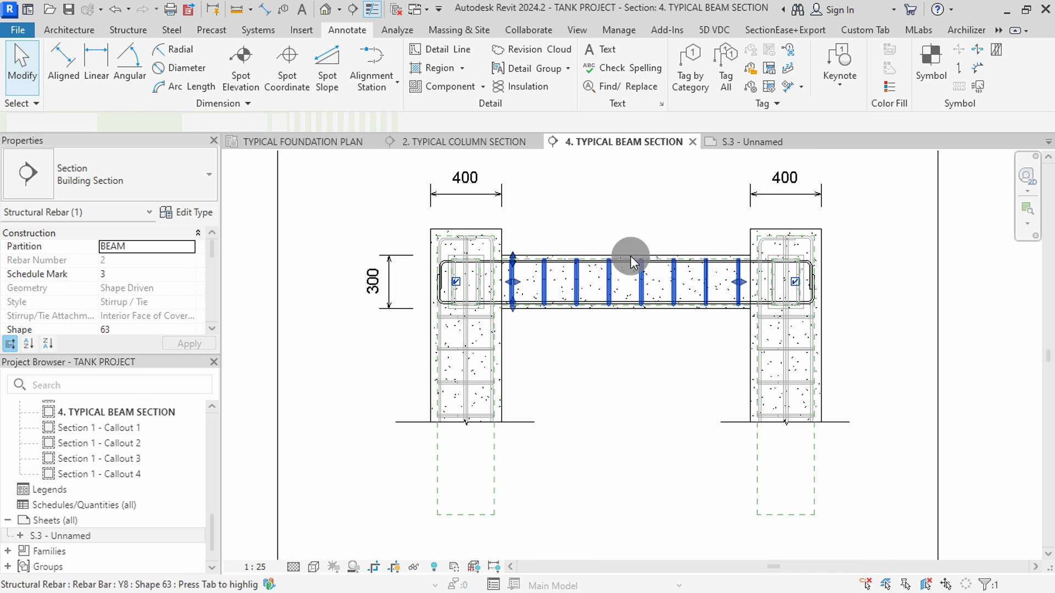
click(584, 83)
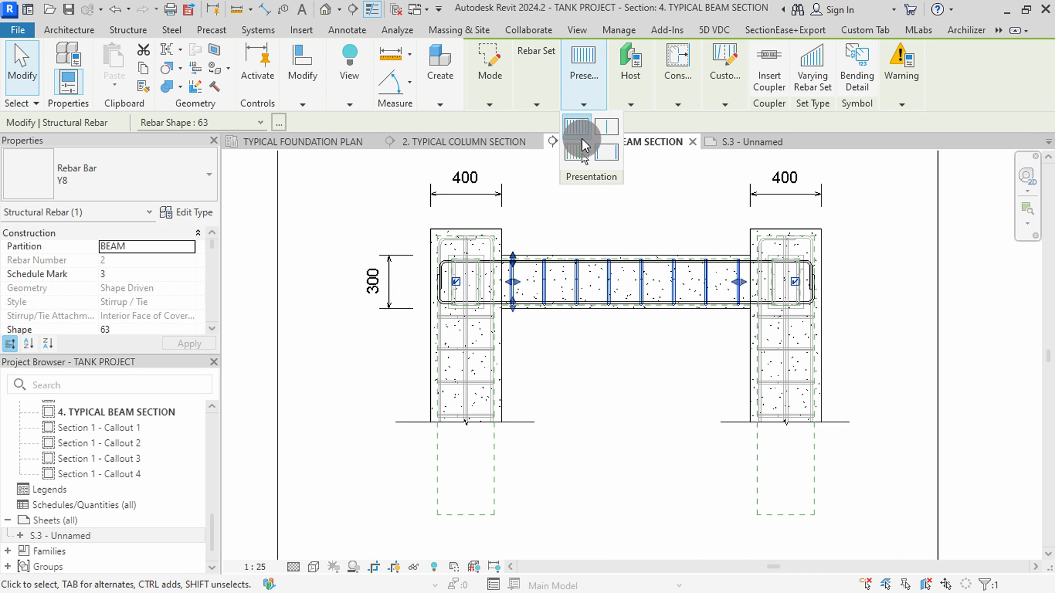
click(584, 154)
click(687, 80)
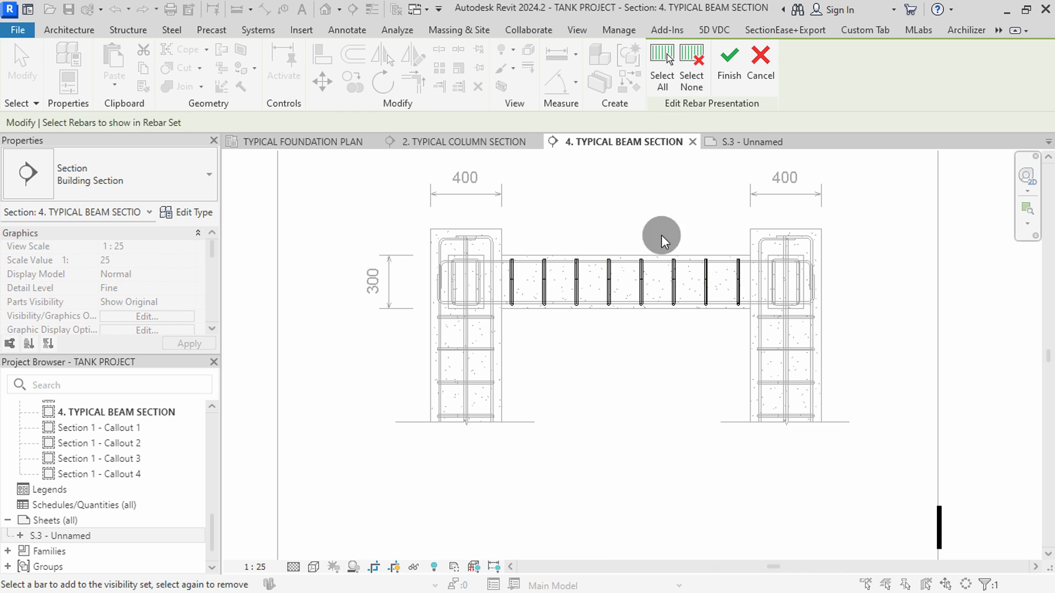
click(646, 292)
click(720, 87)
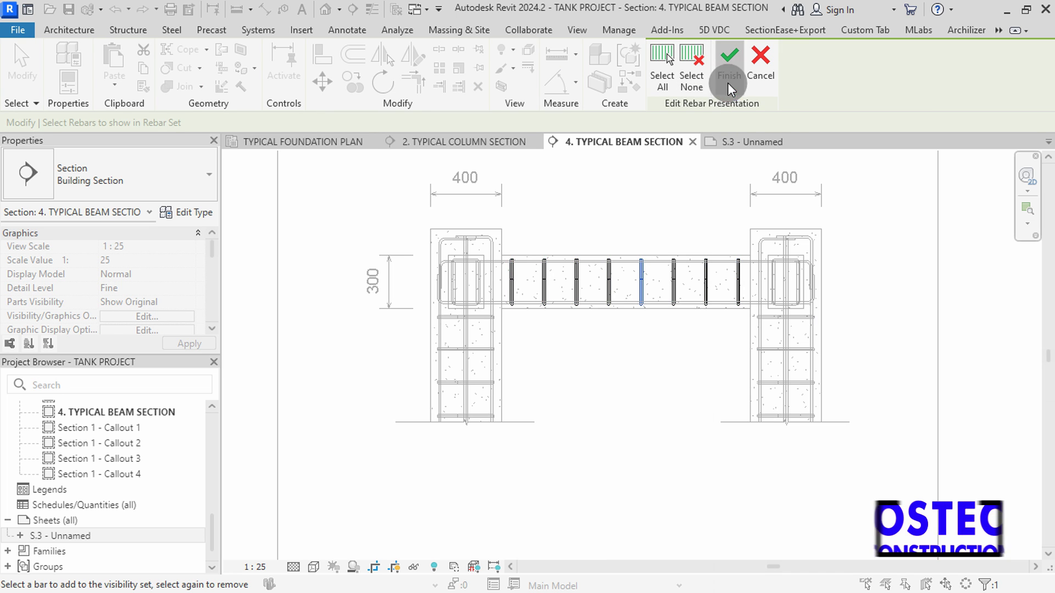
scroll(604, 332, down, 4)
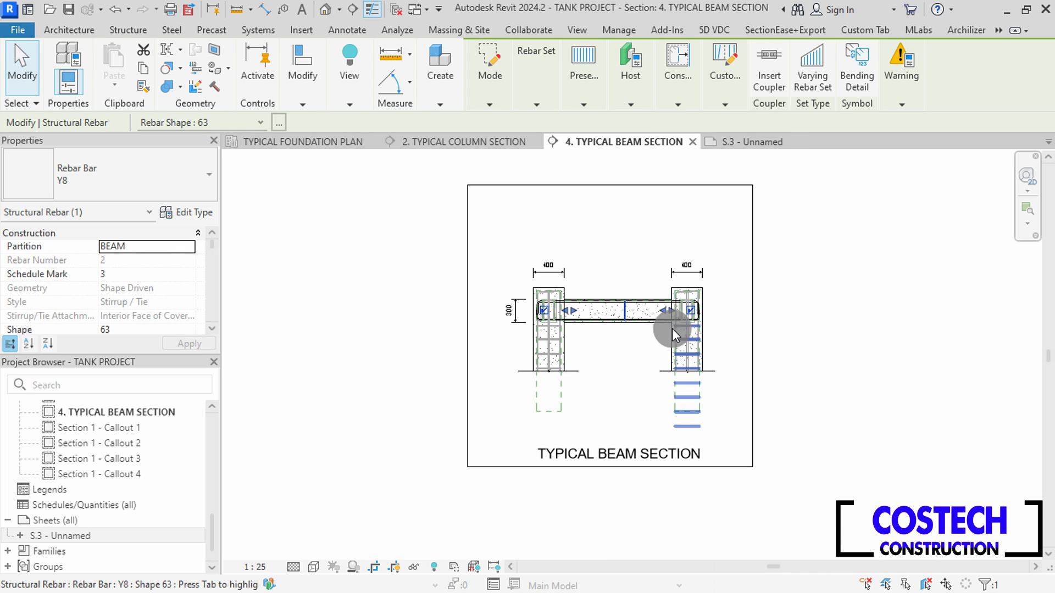
scroll(628, 383, up, 2)
Tag the beam's top and bottom Y12 bars with rebar tags above and below the beam.
key(Escape)
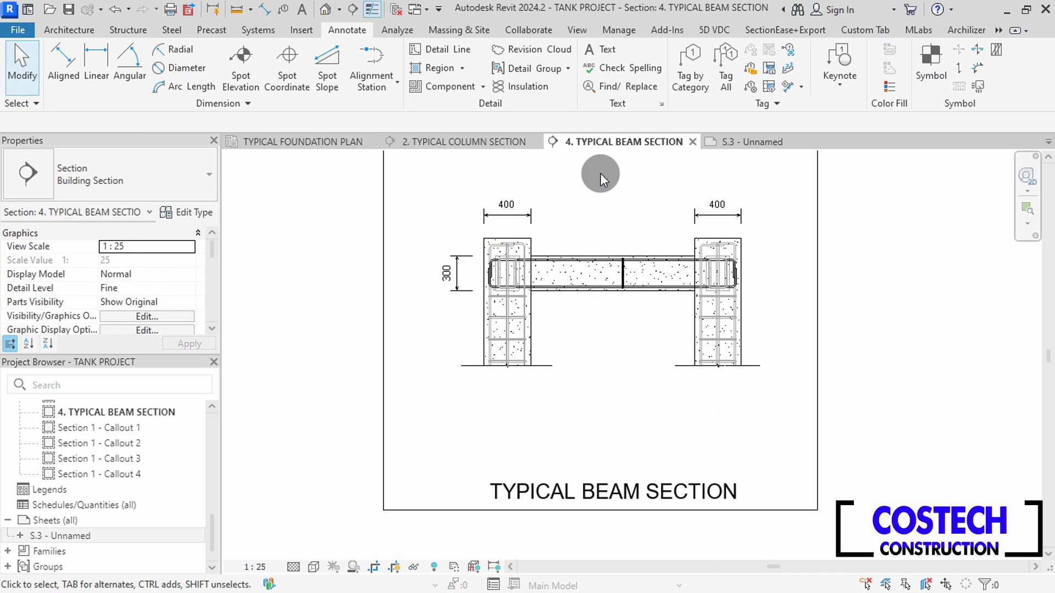
scroll(612, 284, up, 2)
click(686, 55)
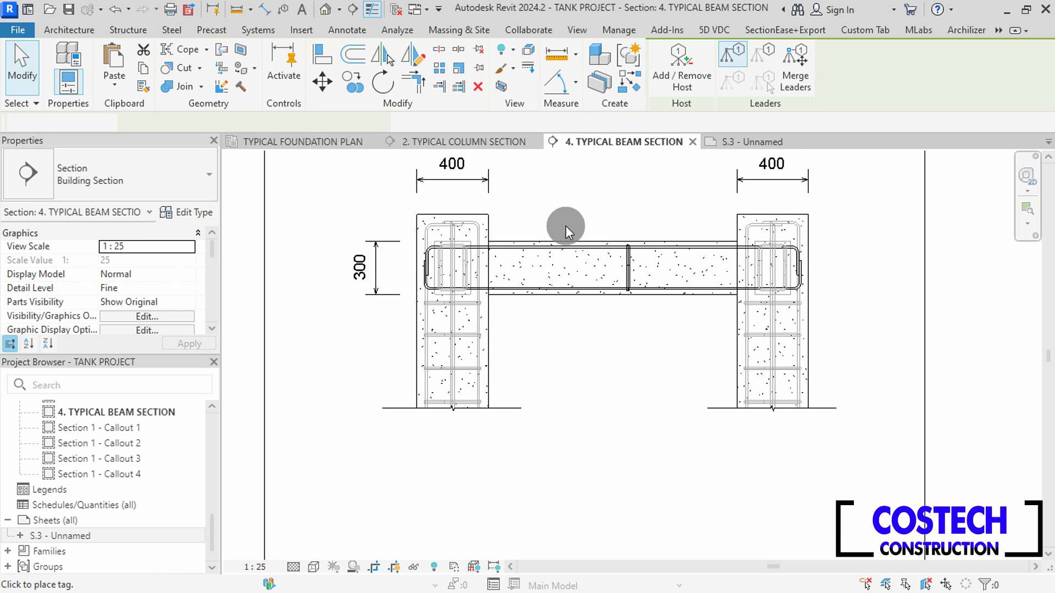
scroll(563, 237, up, 2)
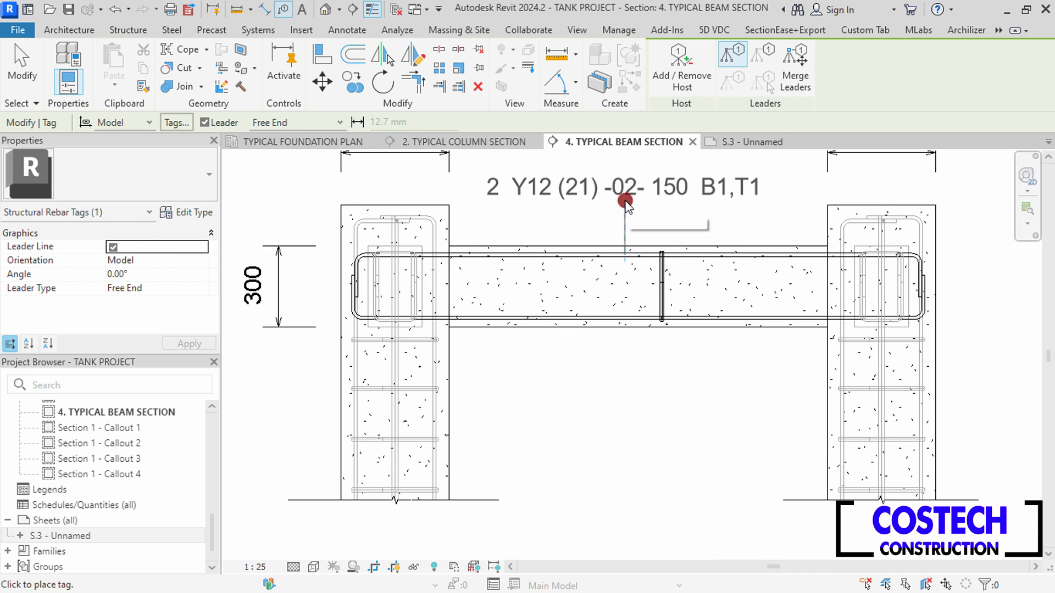
click(624, 201)
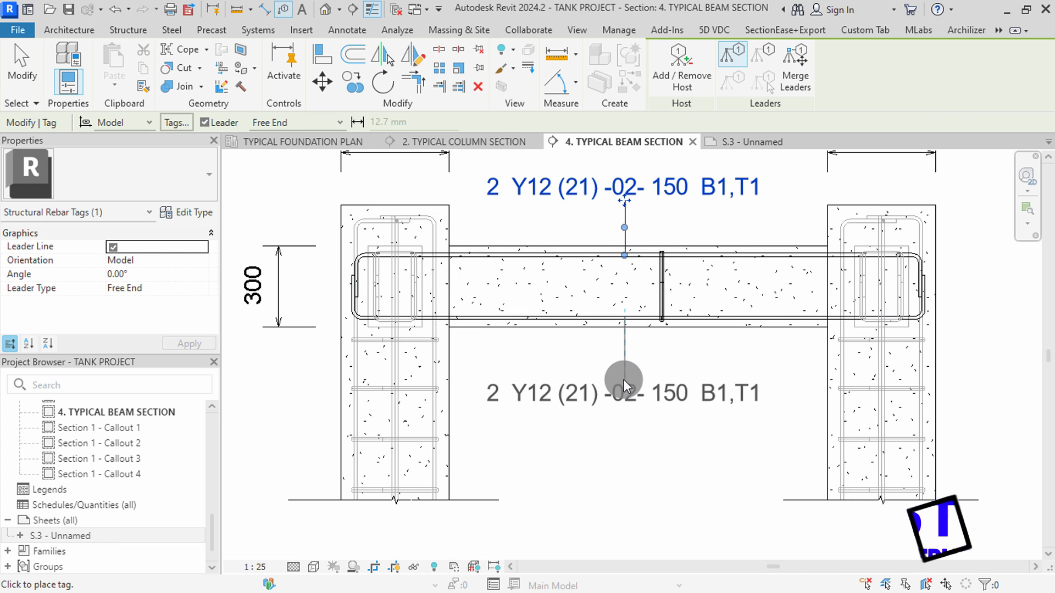
click(625, 383)
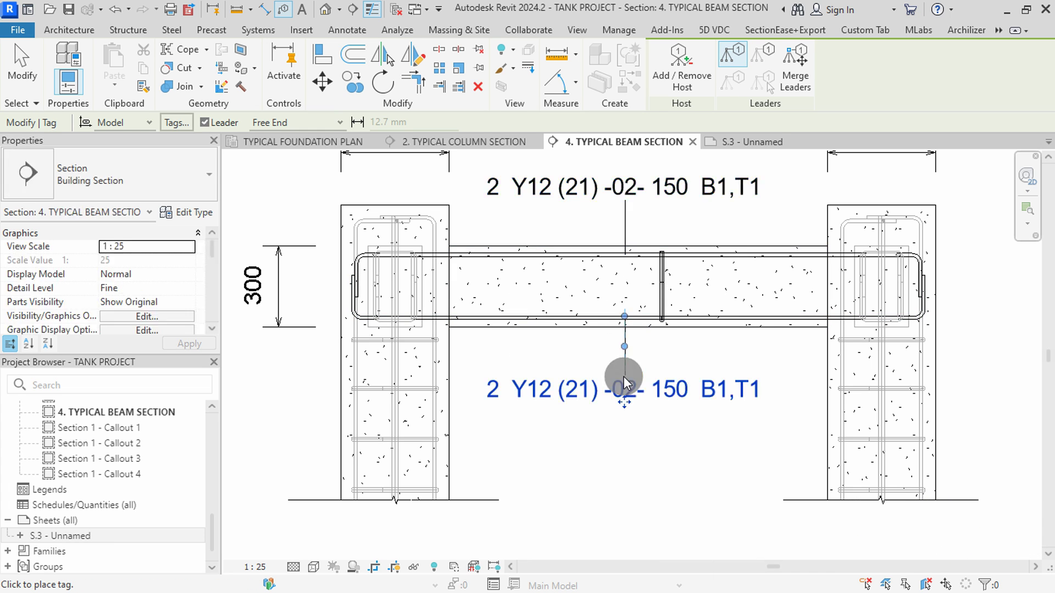
Tag the stirrup set with an 8 Y8 LINKS tag and reposition it below the beam.
click(662, 296)
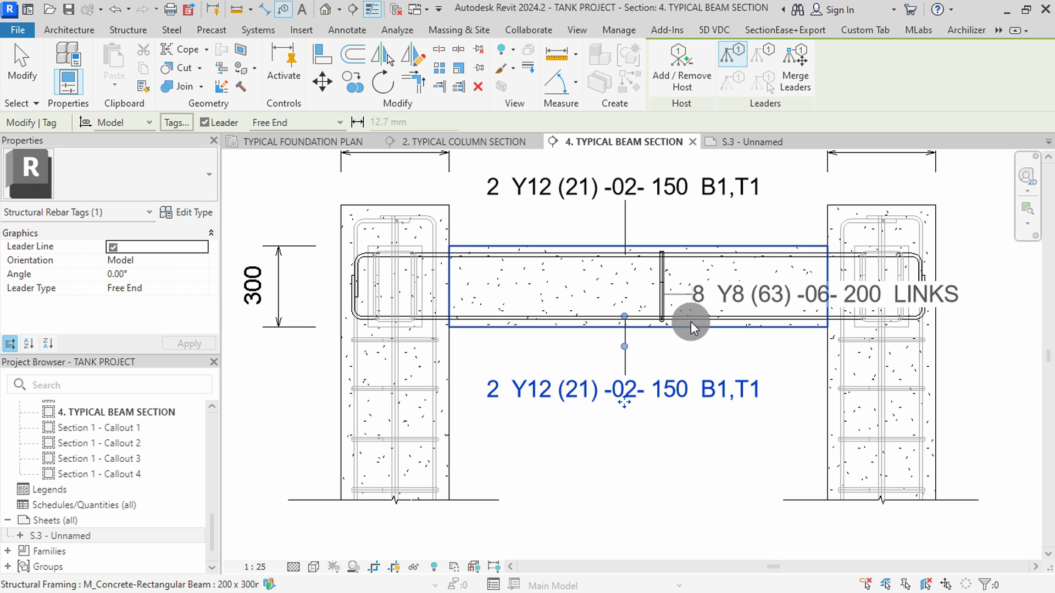
click(699, 444)
key(Escape)
click(689, 440)
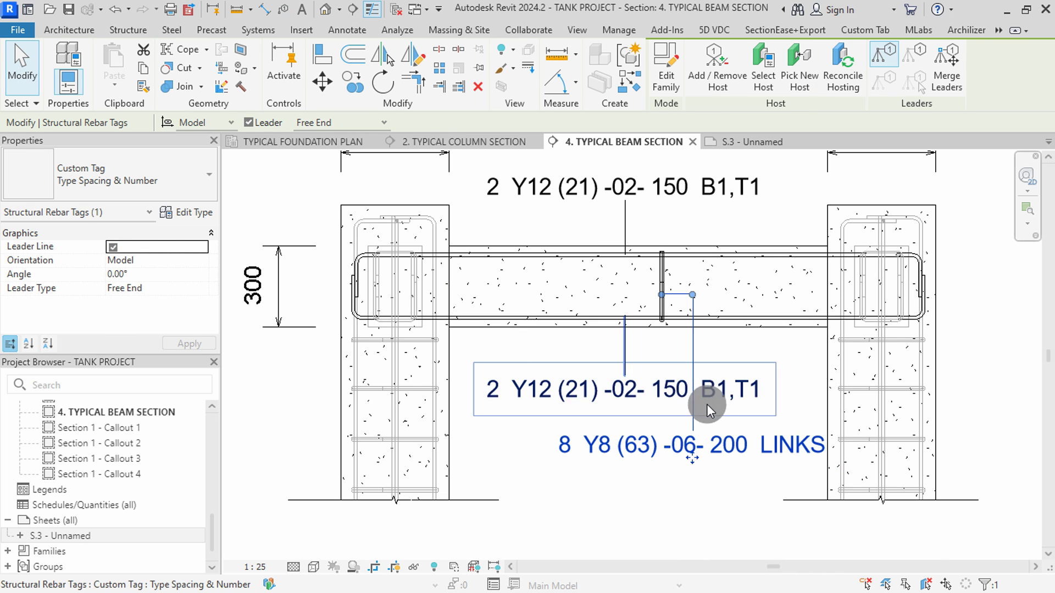
scroll(707, 404, down, 2)
click(911, 381)
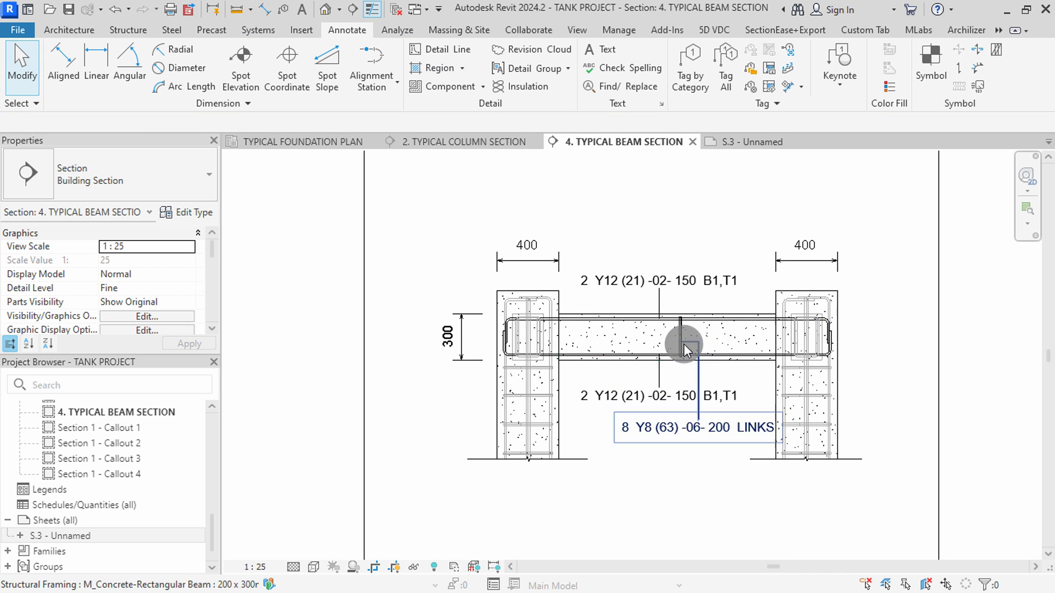
scroll(777, 376, down, 3)
scroll(701, 428, up, 3)
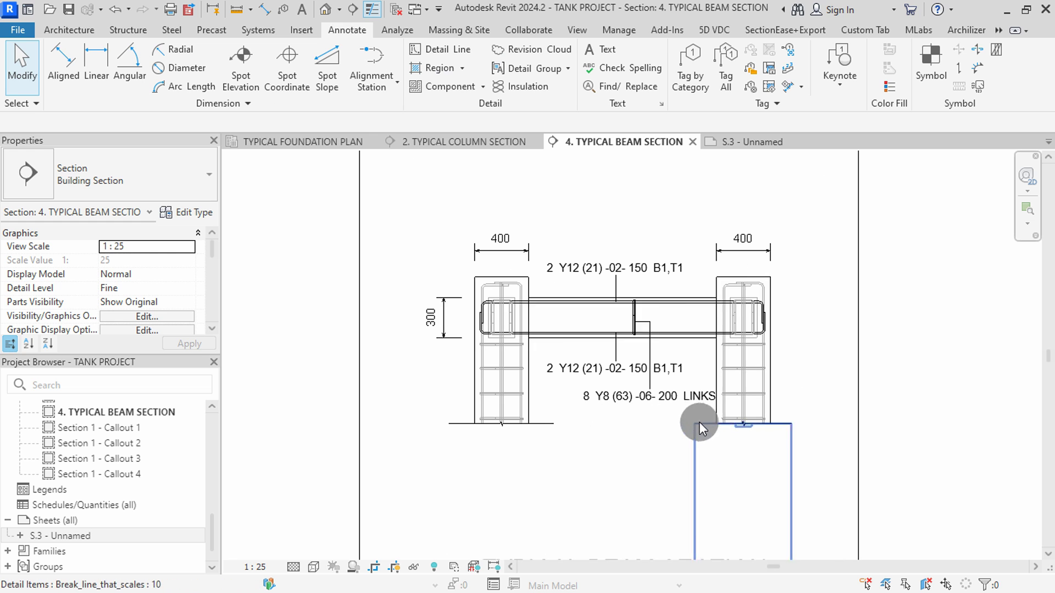
Place a 2100 mm bending detail for the top Y12 bar below the beam.
click(589, 302)
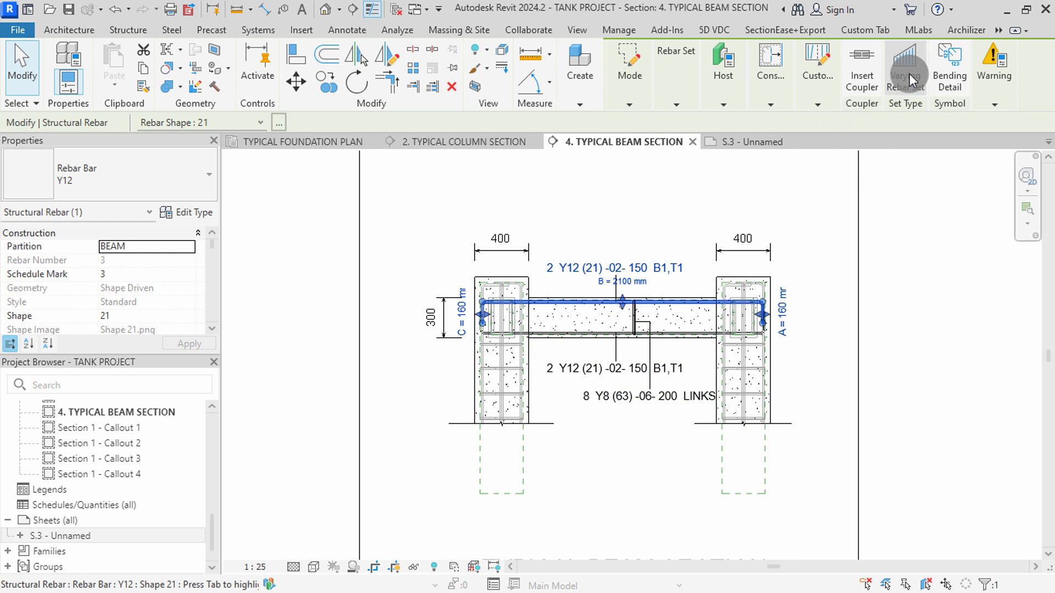
click(944, 71)
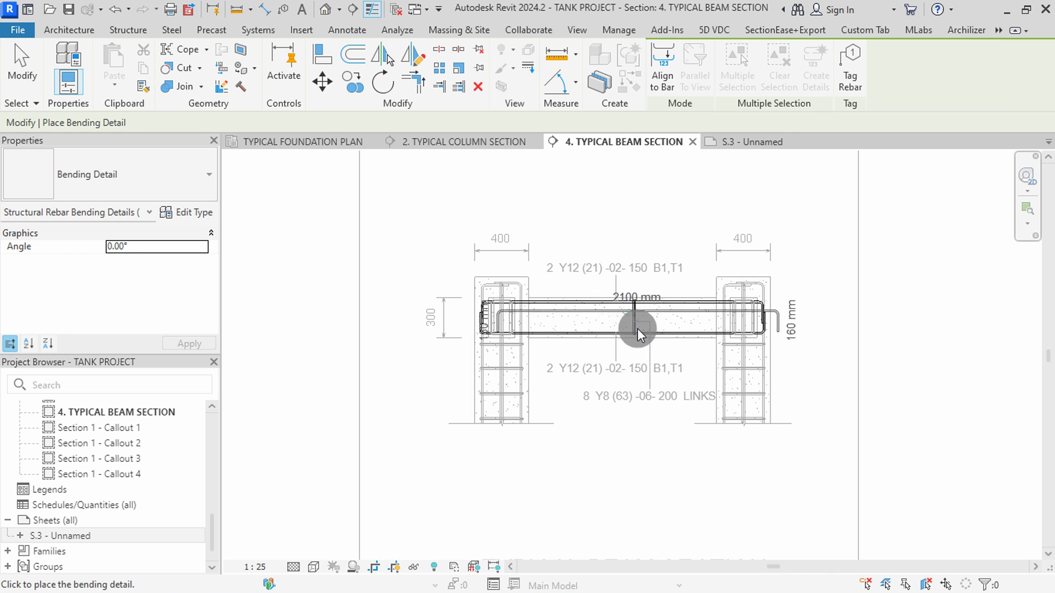
click(665, 74)
scroll(624, 268, down, 4)
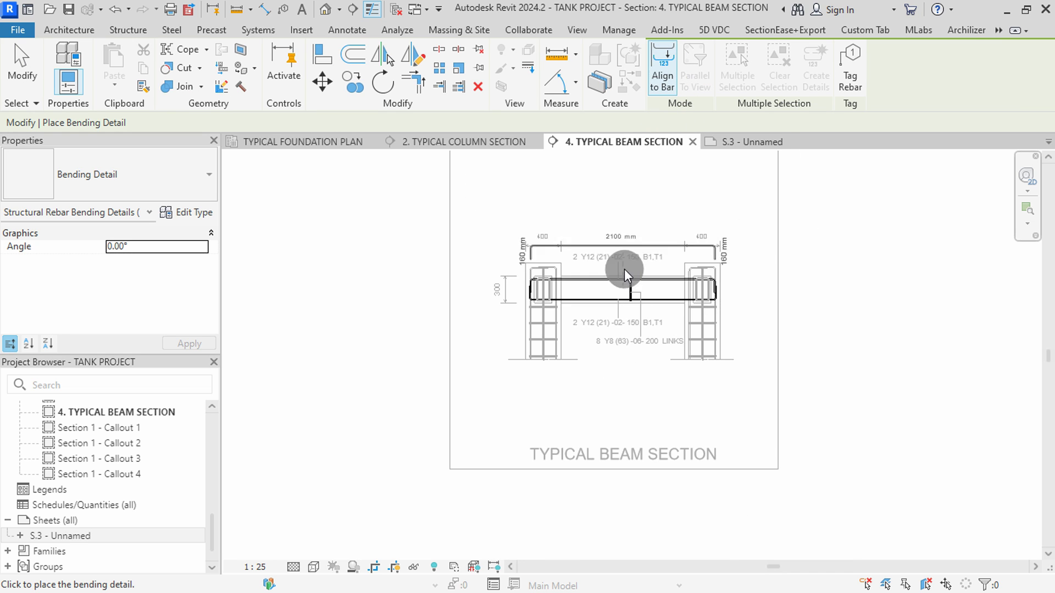
scroll(640, 385, up, 3)
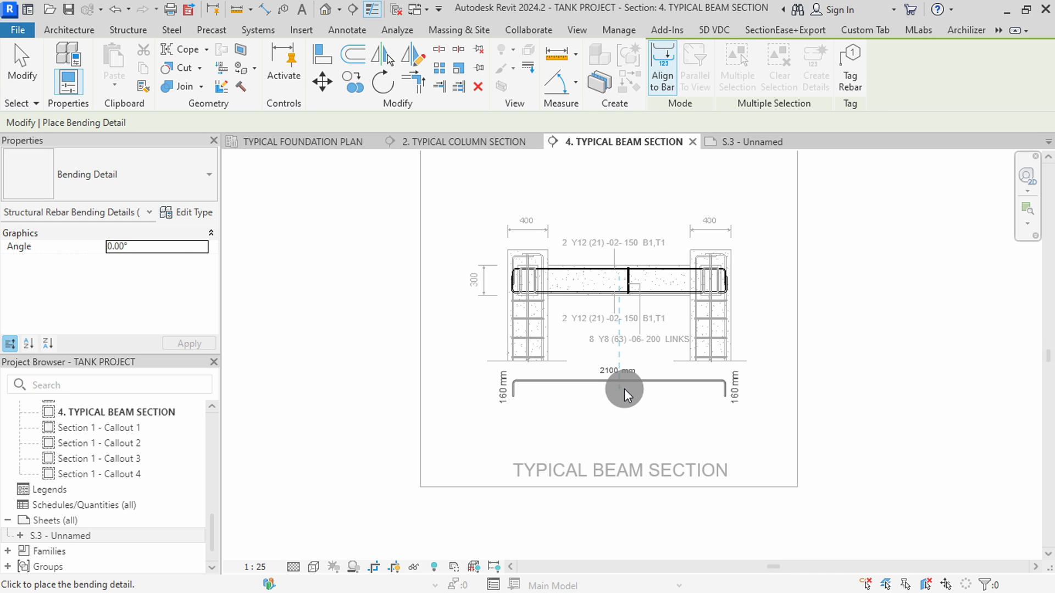
click(624, 388)
Add the 2120 mm bottom bar detail below the first and the stirrup detail beside the beam.
click(580, 293)
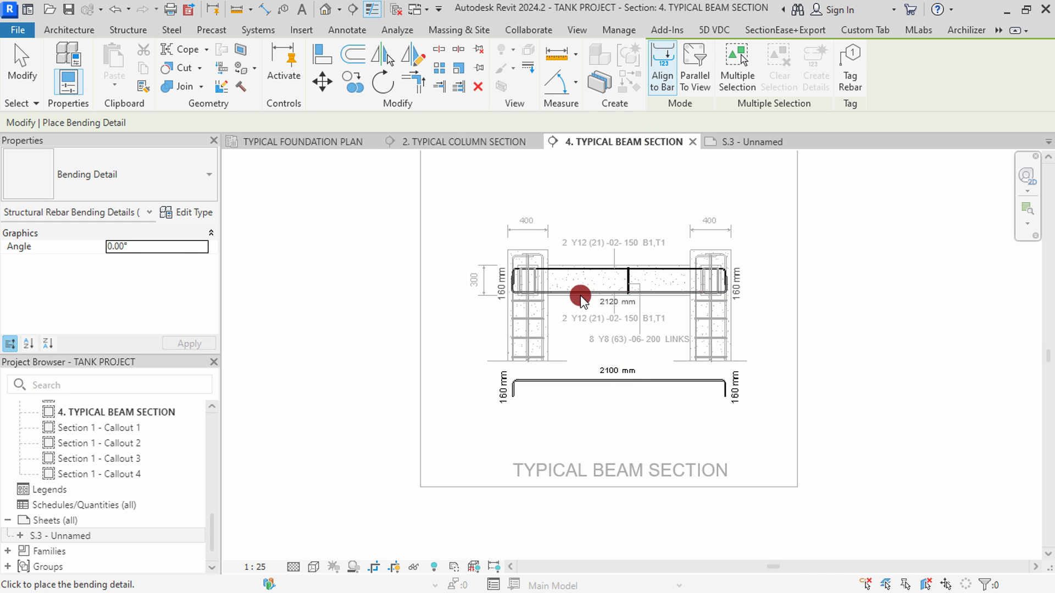
click(584, 447)
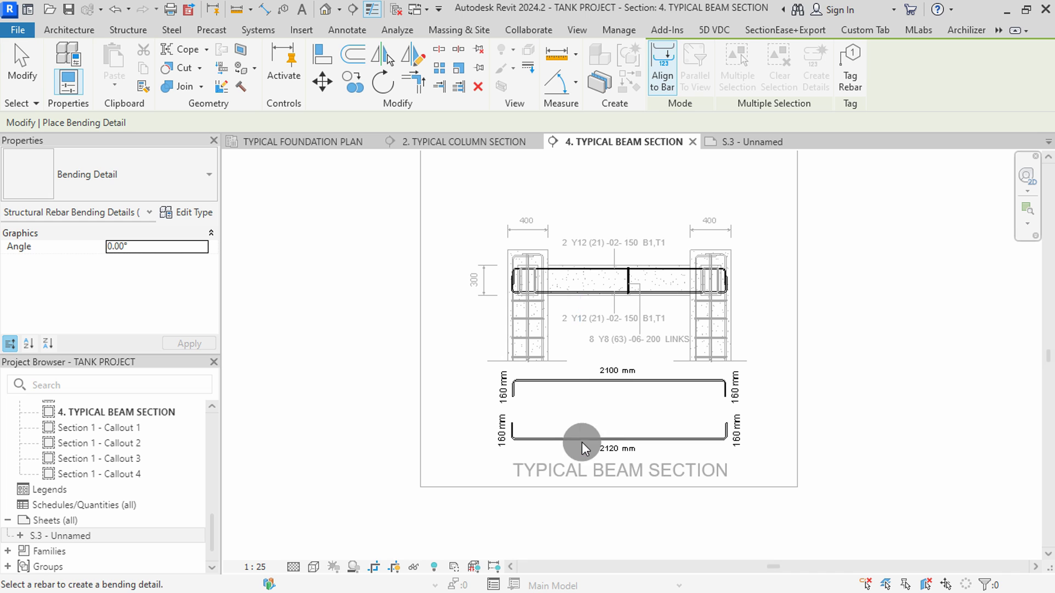
click(624, 279)
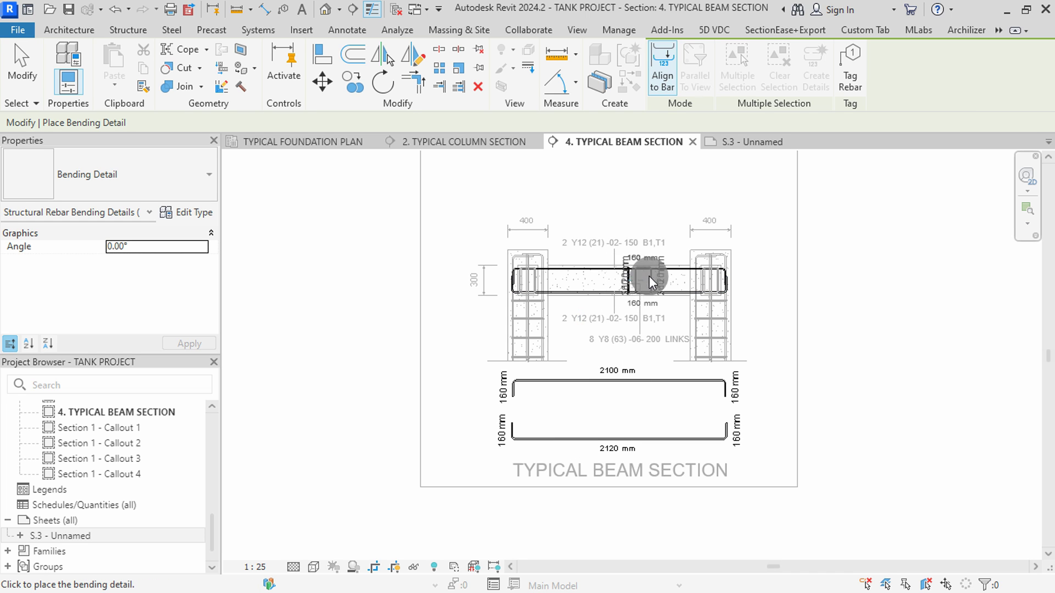
click(771, 284)
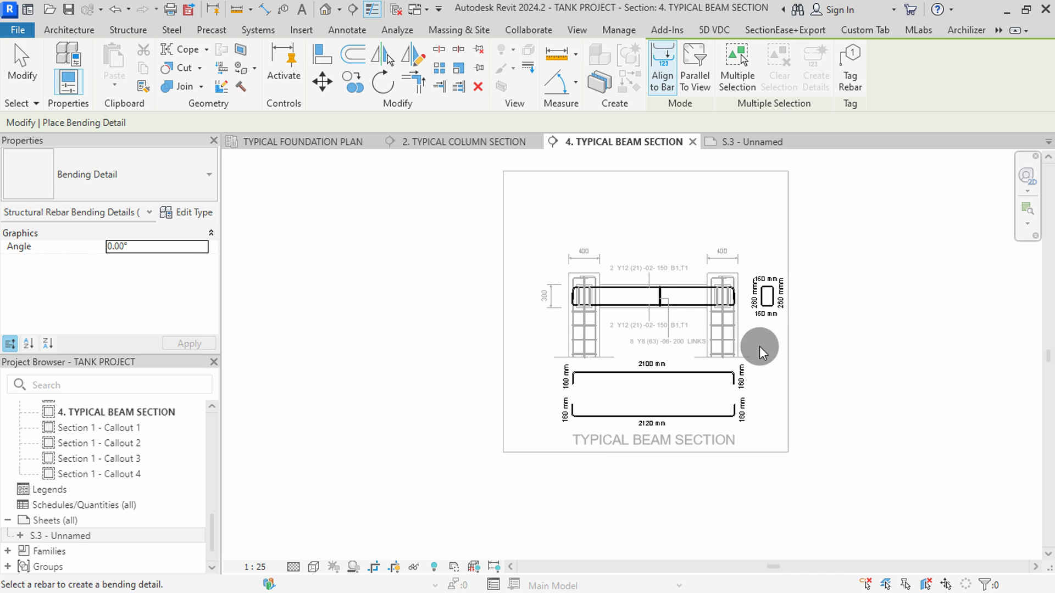
key(Escape)
scroll(759, 346, down, 2)
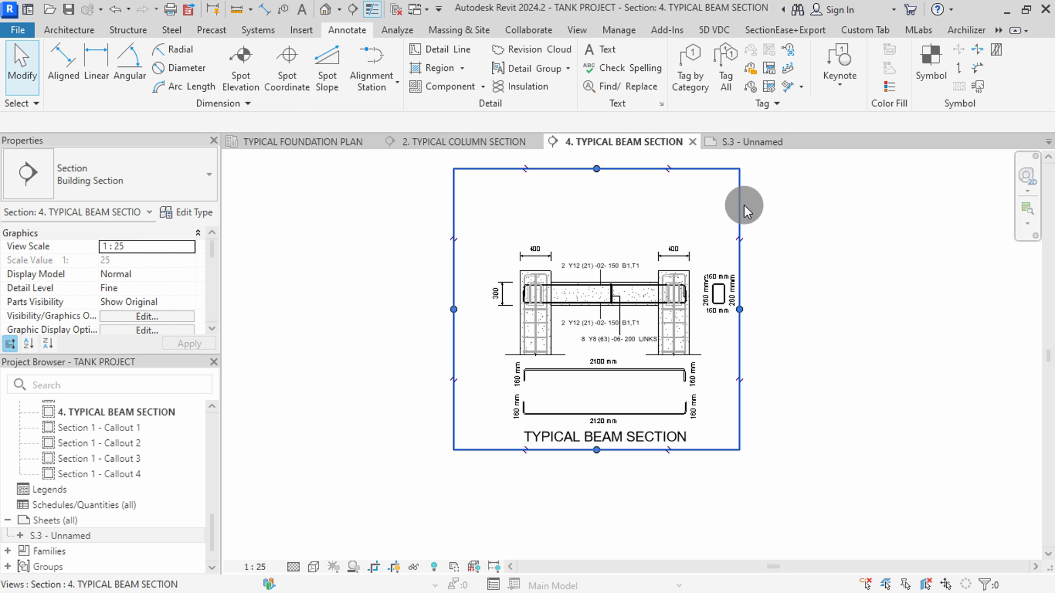
Hide the Typical Beam Section's crop boundary in its view.
click(744, 206)
right_click(744, 206)
mouse_move(833, 270)
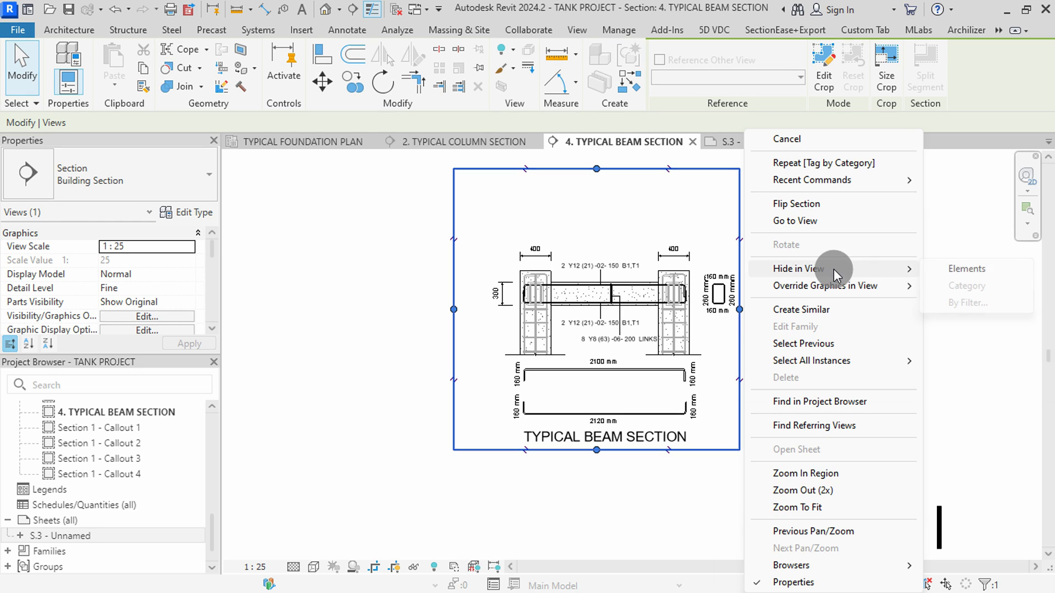
click(963, 268)
Hide the Typical Column Section's crop boundary, then open sheet S.3.
click(494, 147)
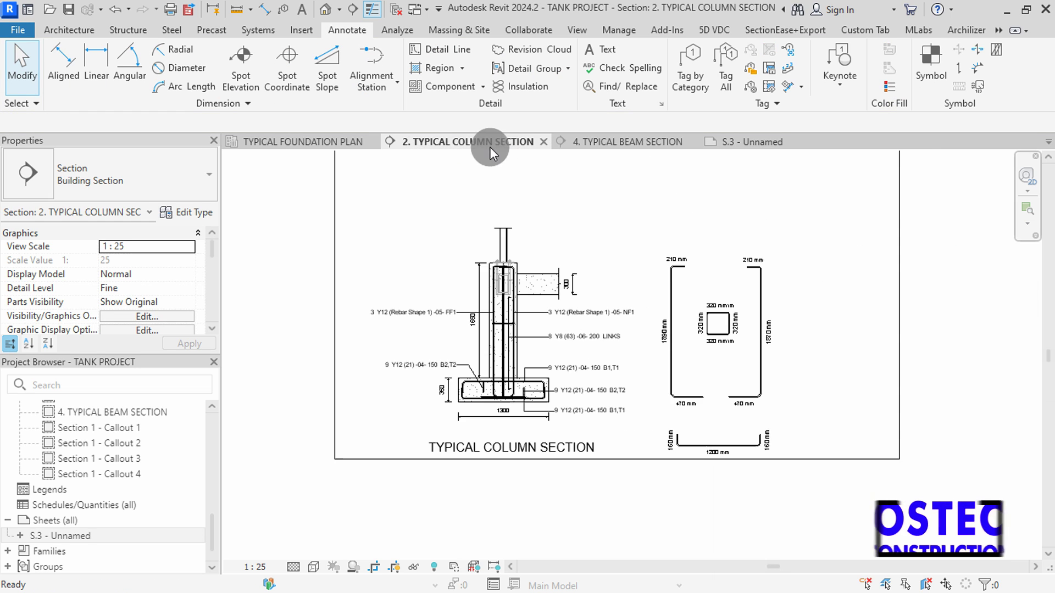
scroll(744, 384, down, 3)
click(890, 283)
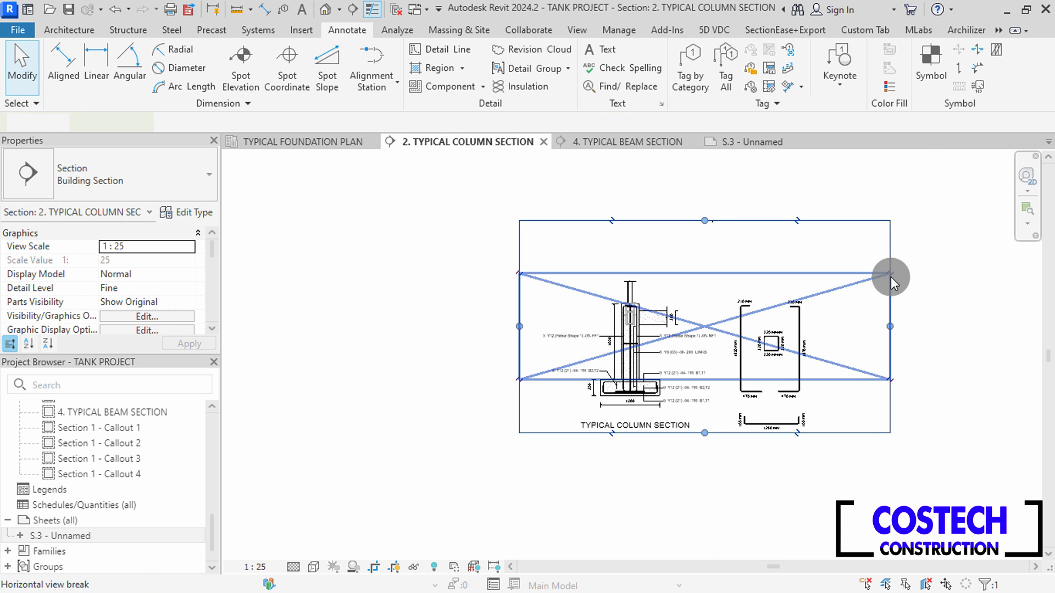
right_click(892, 271)
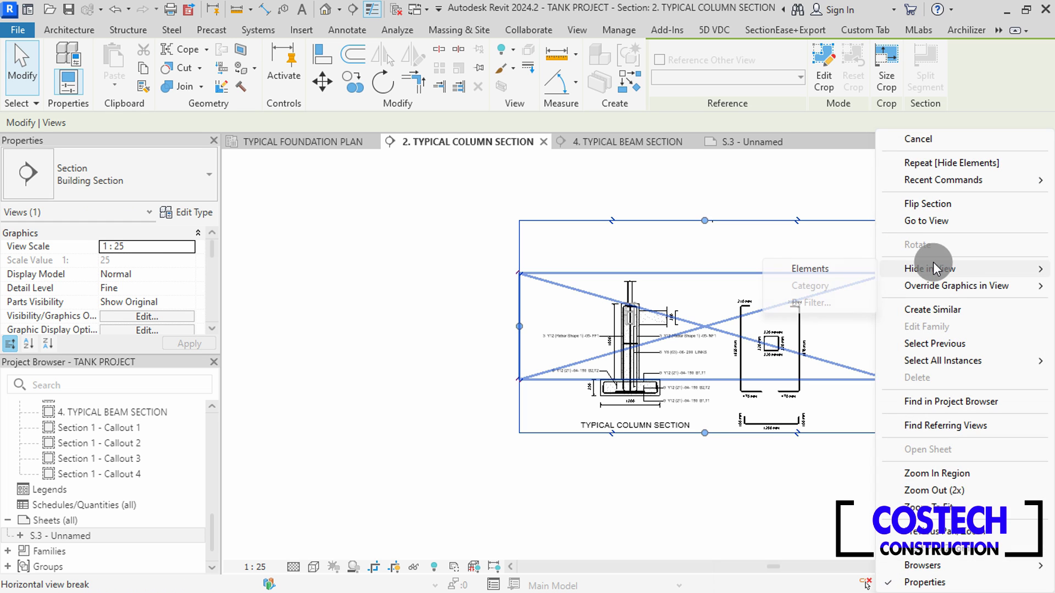
click(861, 270)
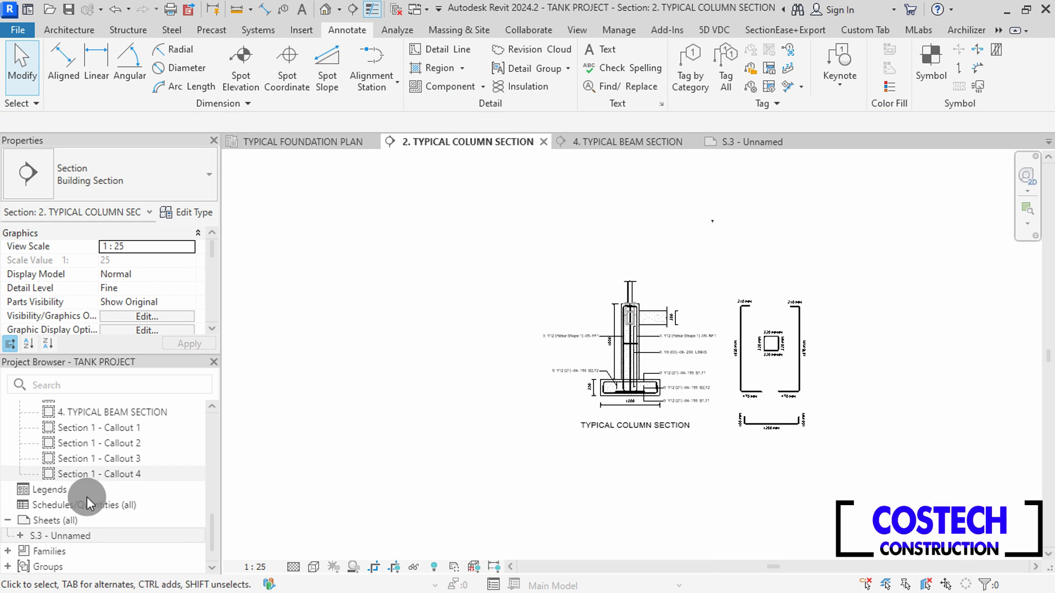
double_click(63, 536)
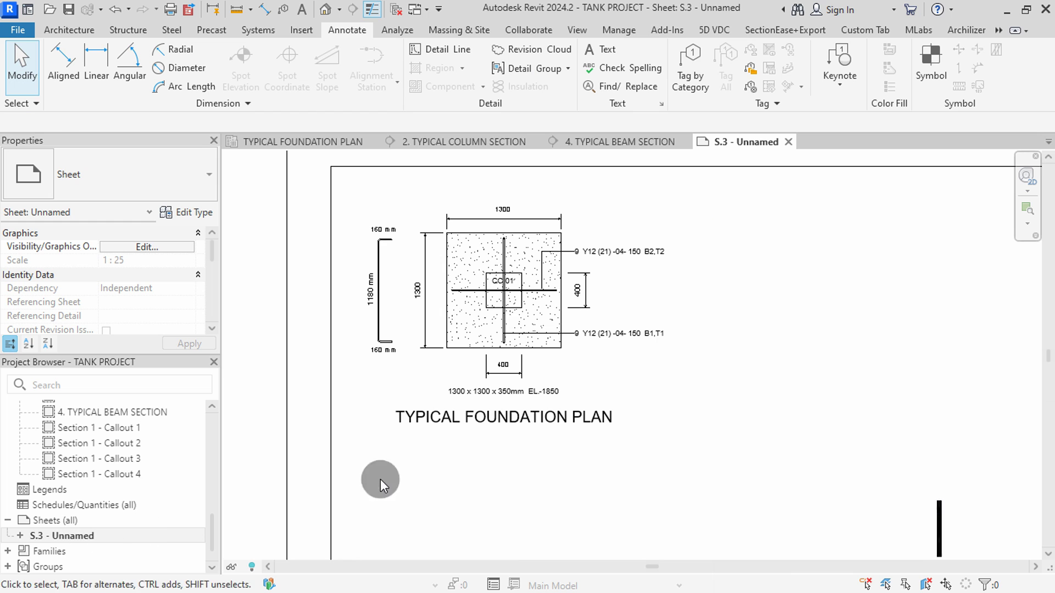
Add 2. TYPICAL COLUMN SECTION to sheet S.3 below the foundation plan.
scroll(456, 352, down, 3)
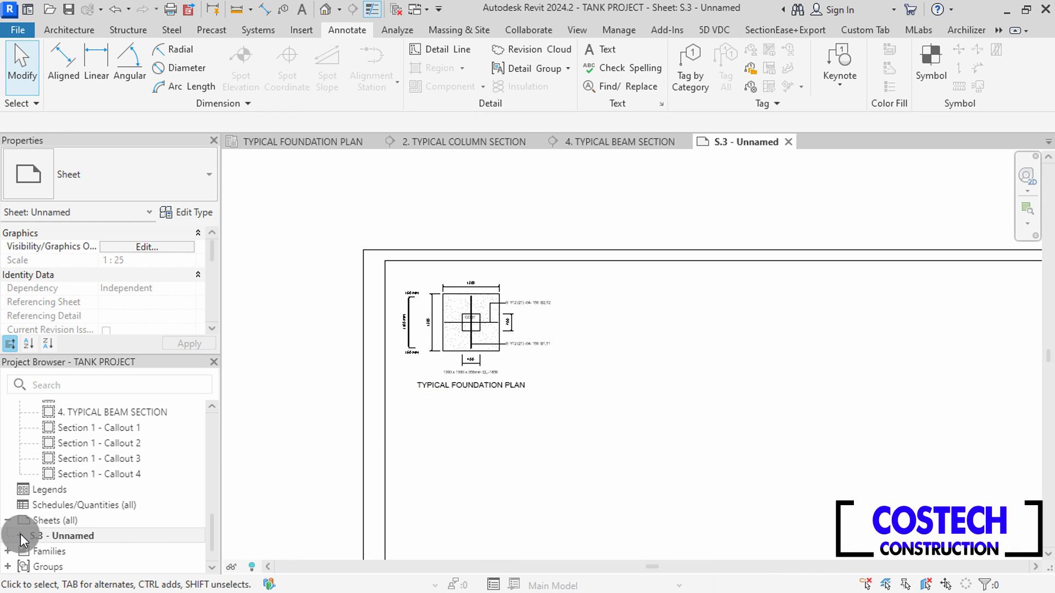
right_click(58, 541)
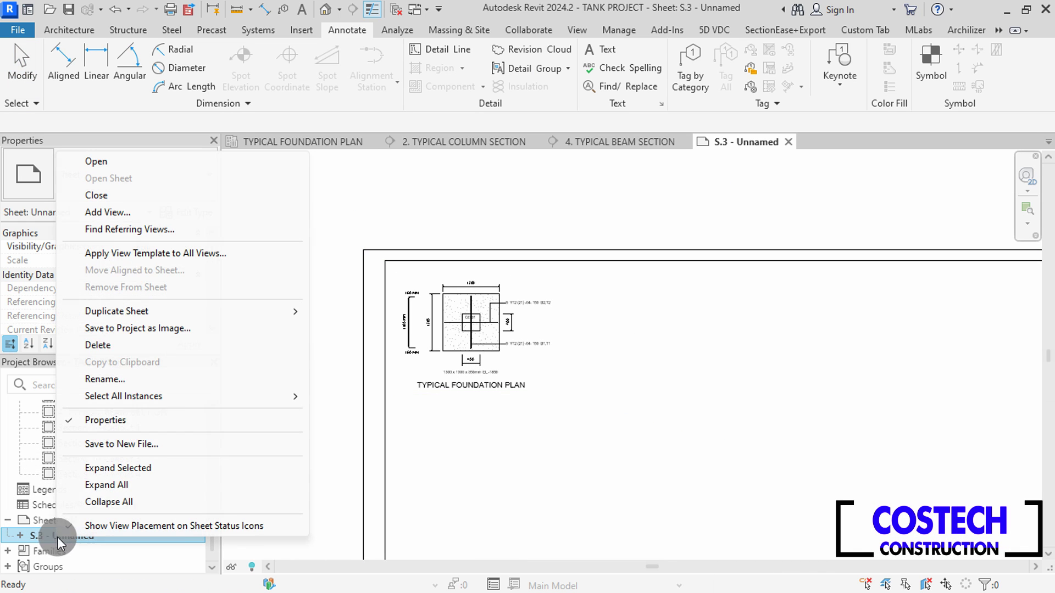
click(117, 212)
scroll(546, 329, down, 2)
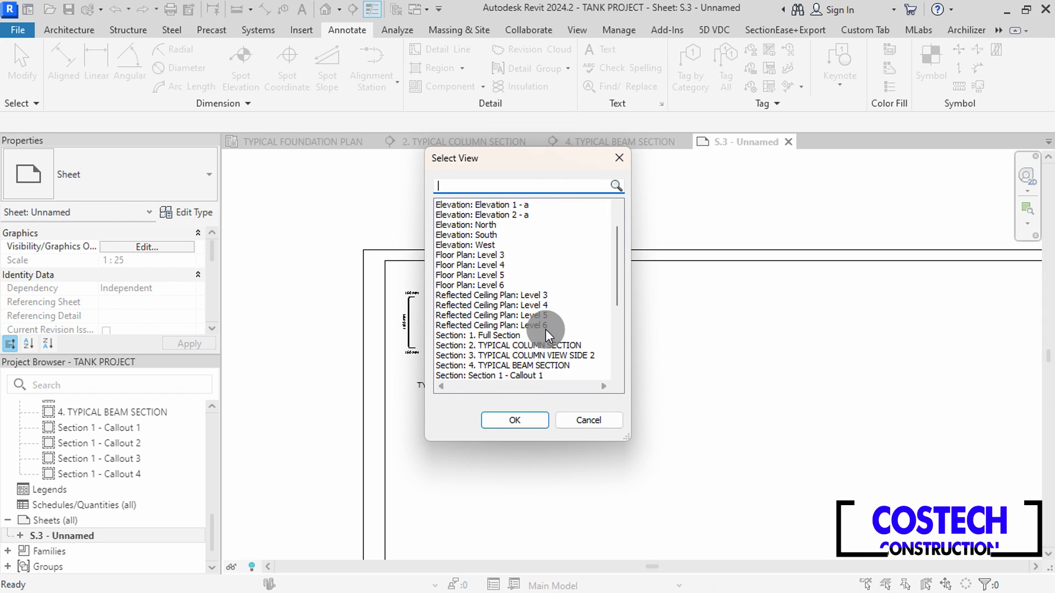
click(542, 341)
click(533, 421)
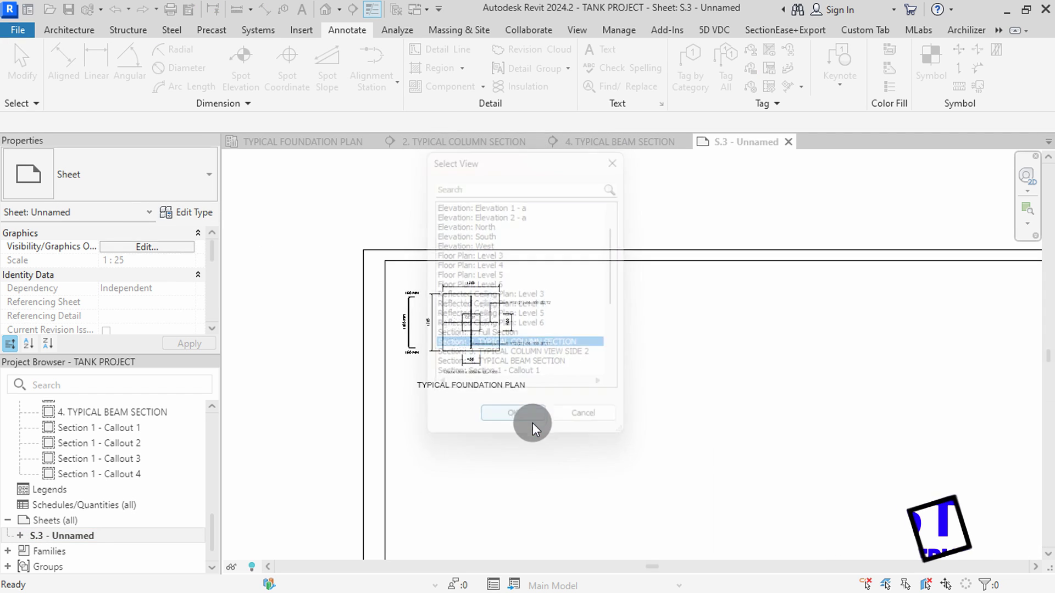
scroll(535, 212, down, 3)
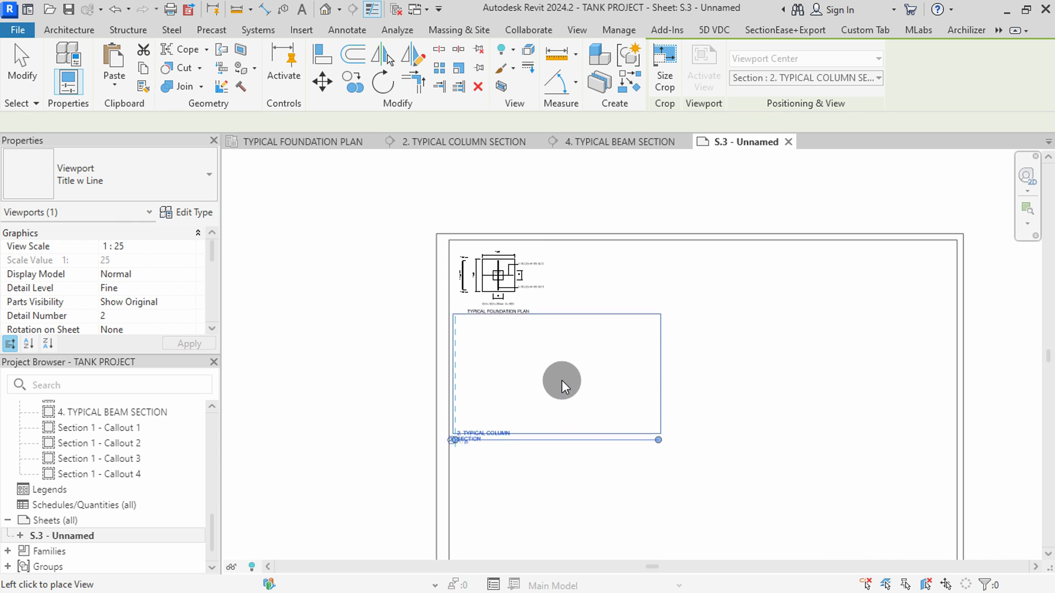
click(559, 385)
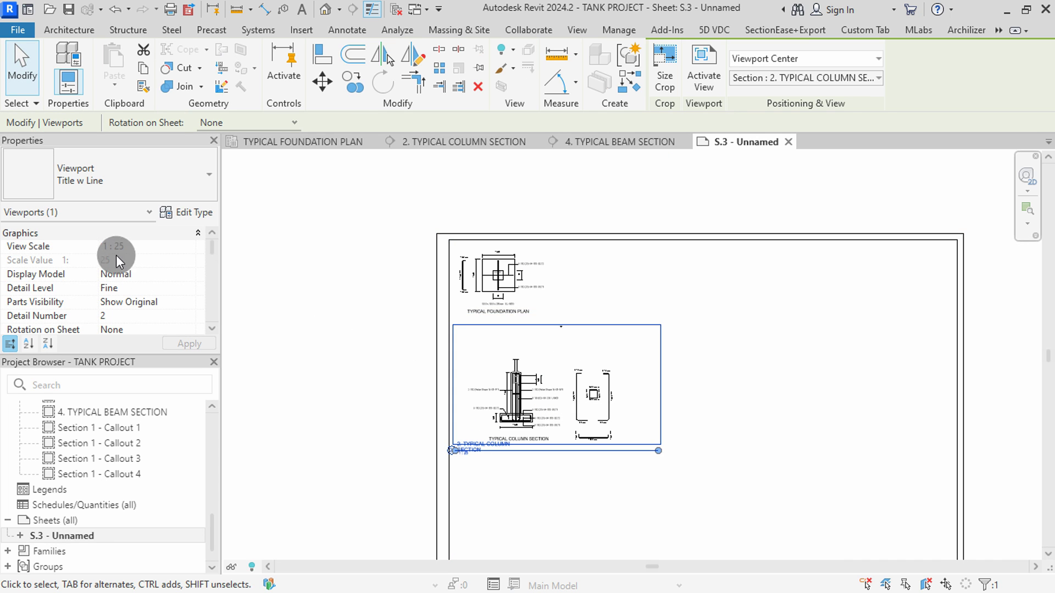
Set the column section viewport to No Title and nudge it slightly left.
click(132, 181)
click(76, 252)
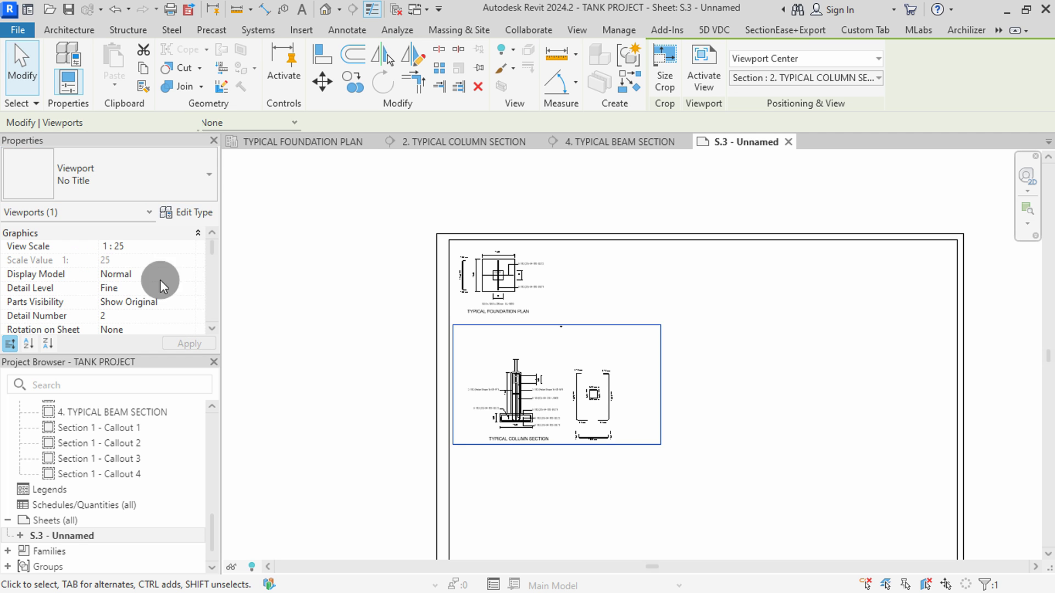
click(708, 165)
scroll(517, 446, up, 4)
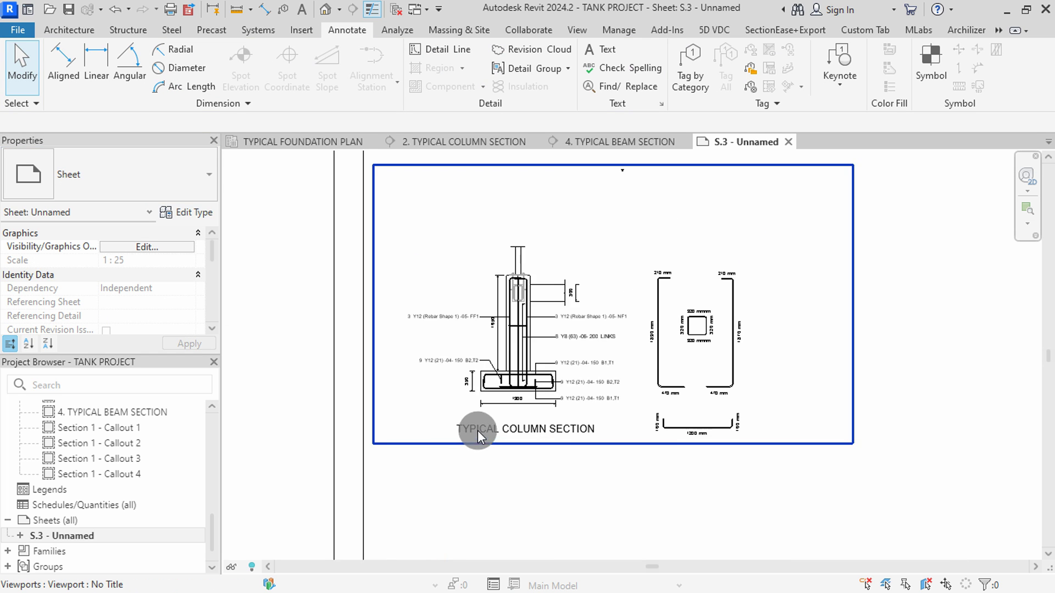
scroll(497, 407, down, 2)
click(510, 321)
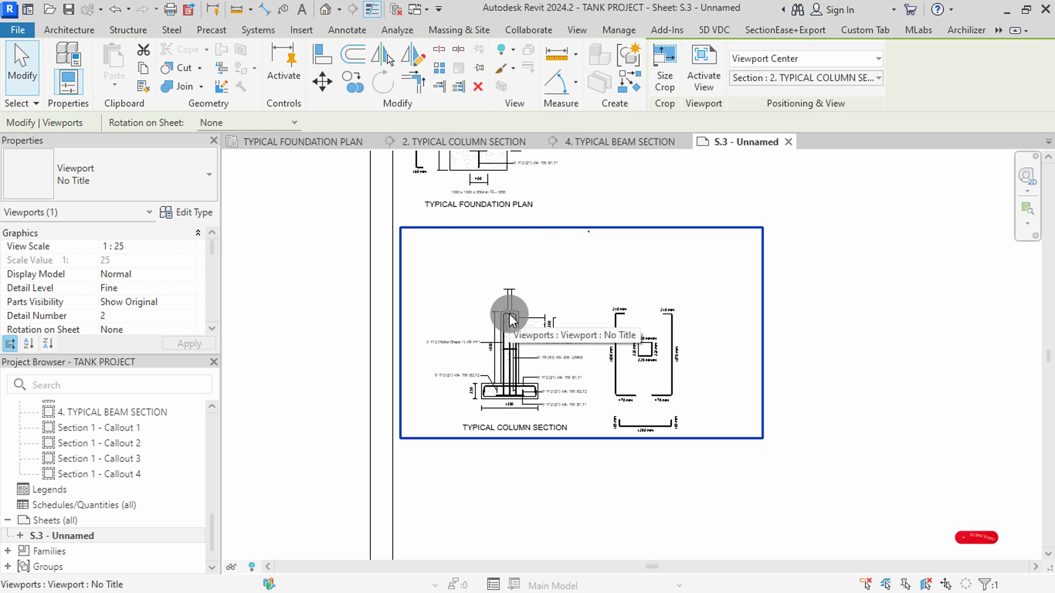
key(Left)
key(Left)
key(Left)
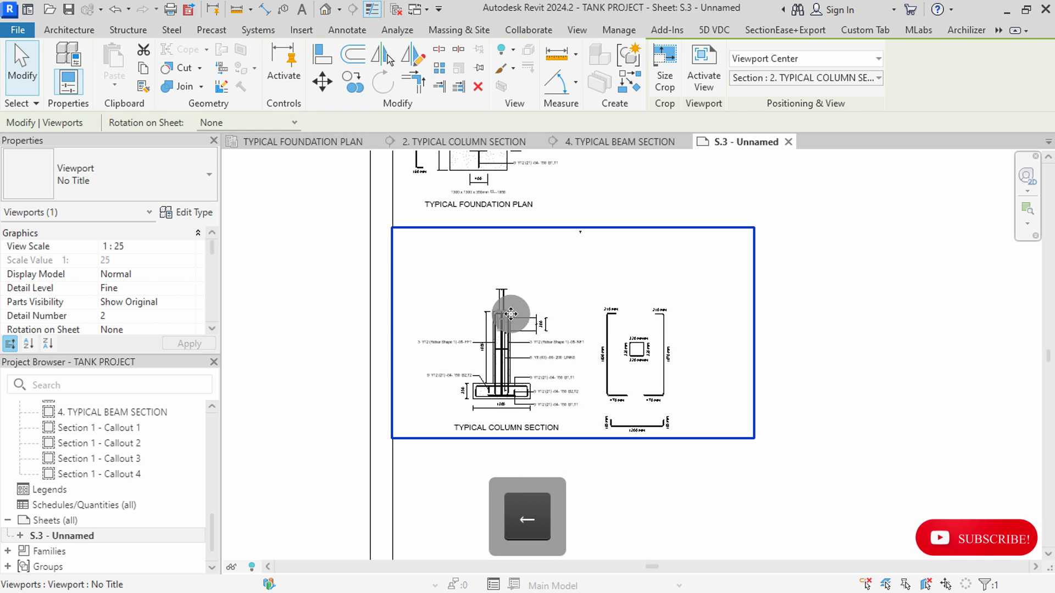
click(325, 329)
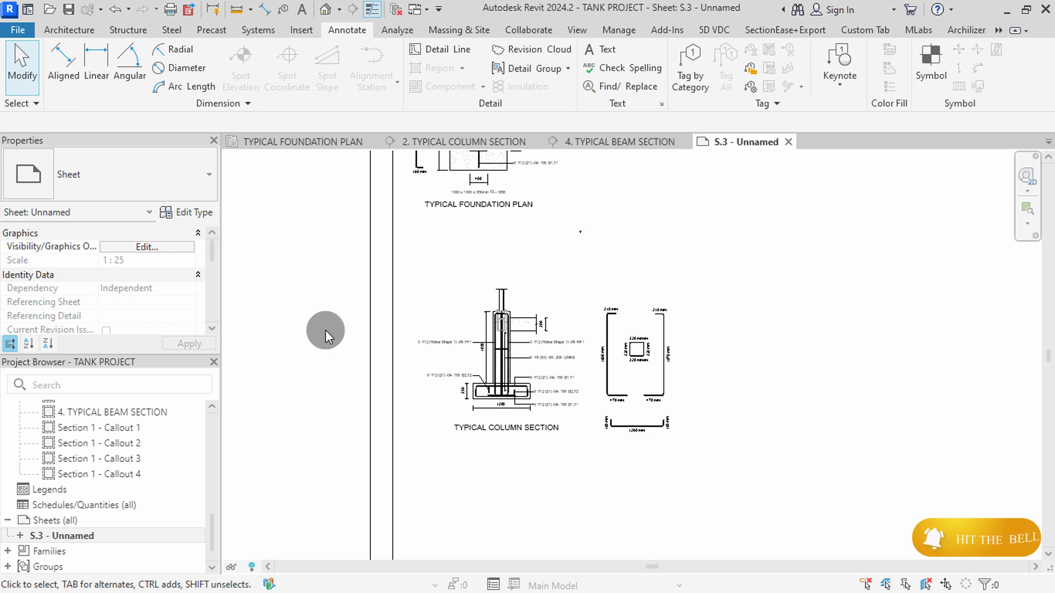
scroll(385, 319, down, 5)
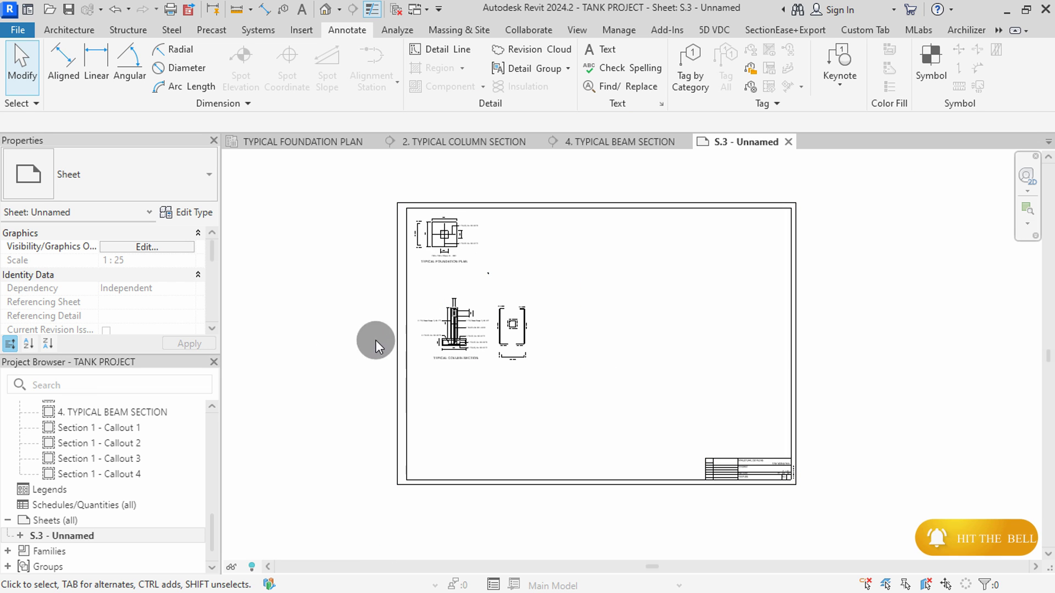
Add 4. TYPICAL BEAM SECTION to sheet S.3 at the lower left.
right_click(70, 537)
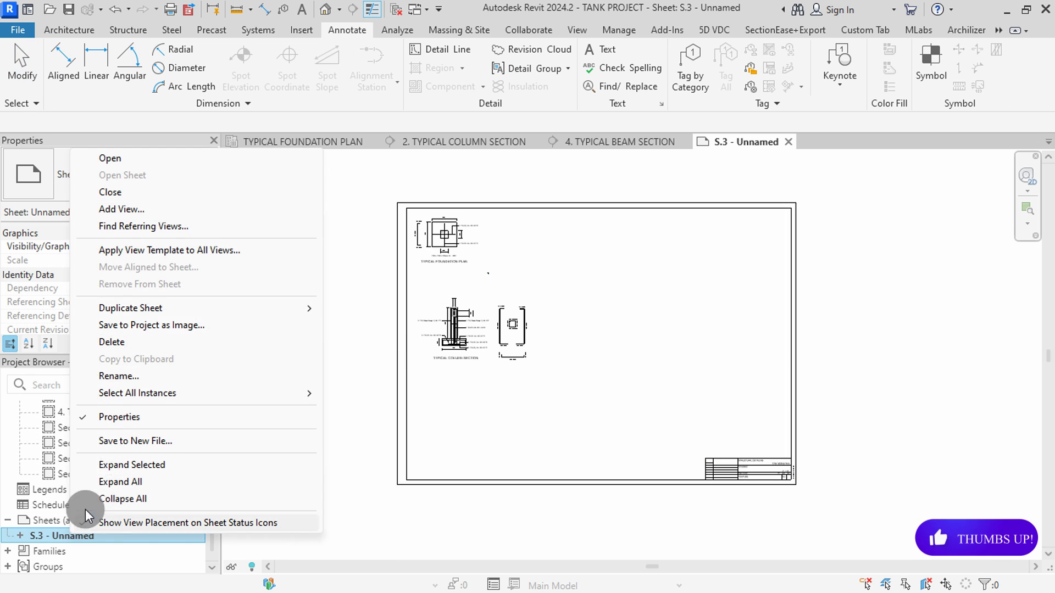
click(141, 209)
scroll(517, 302, down, 3)
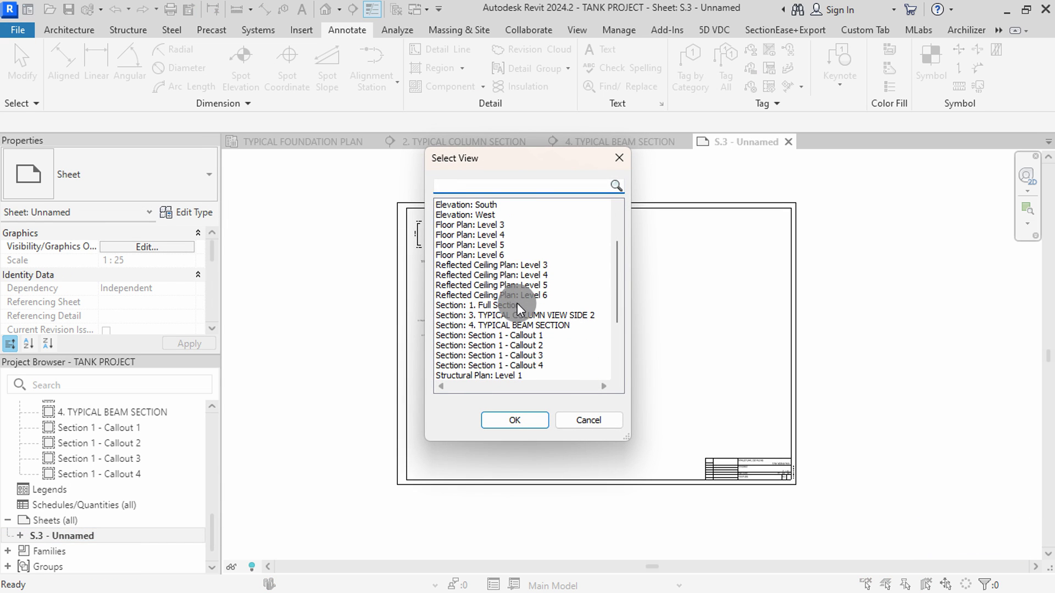
click(515, 326)
click(515, 420)
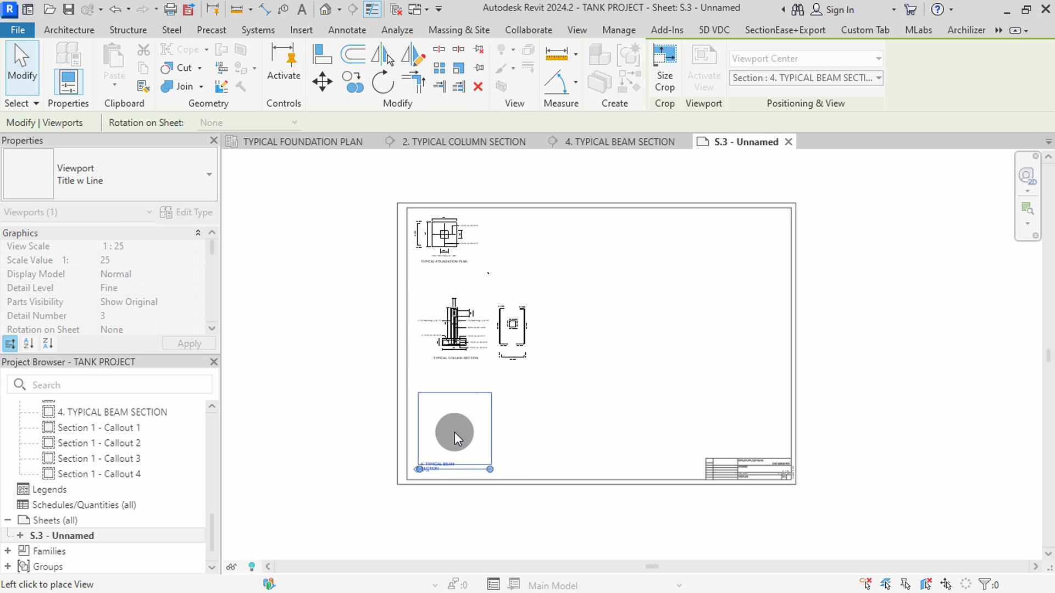
click(450, 437)
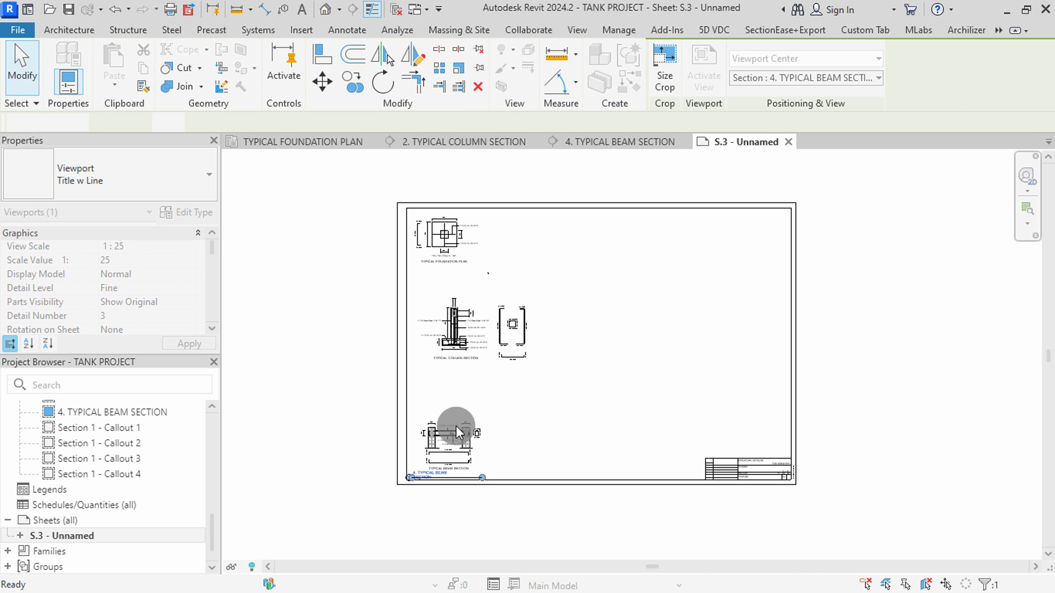
Set the beam section viewport type to No Title.
click(134, 191)
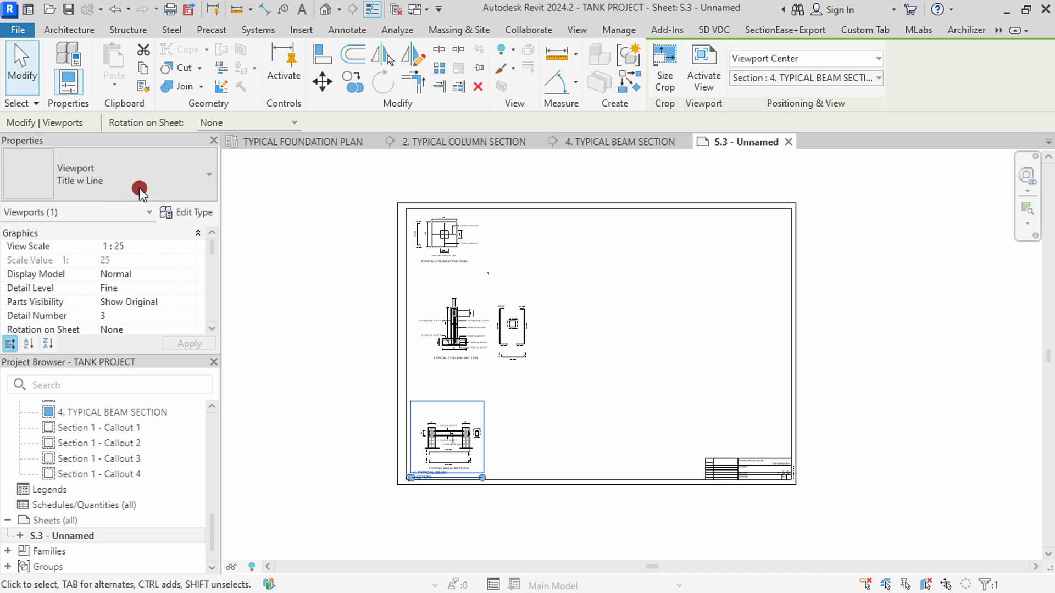
click(84, 249)
click(280, 262)
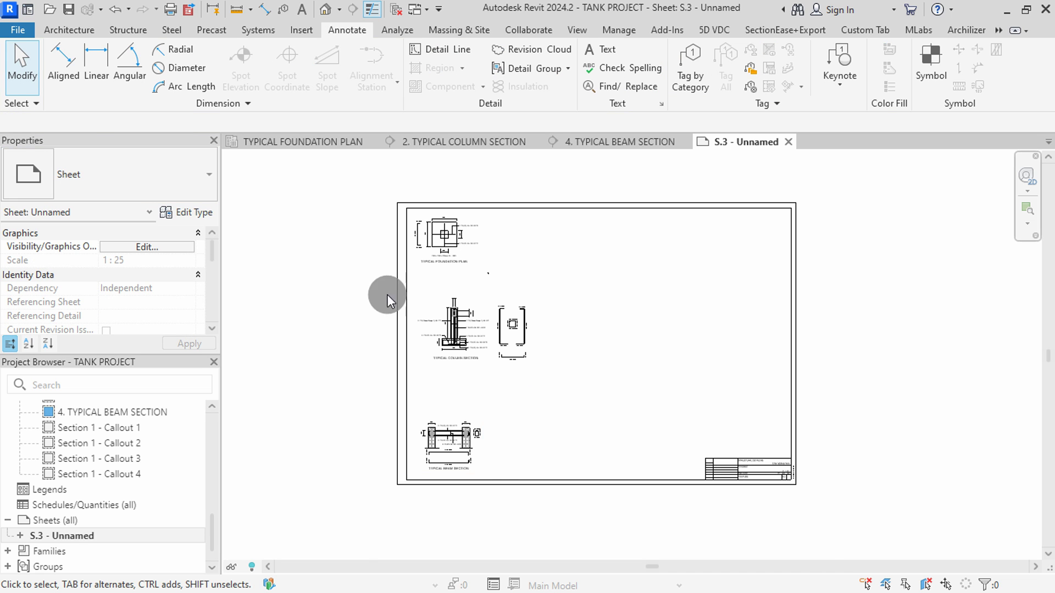
scroll(463, 319, up, 2)
Nudge the column section viewport slightly lower on the sheet.
click(469, 312)
key(Up)
key(Up)
key(Up)
key(Up)
key(Up)
key(Up)
key(Up)
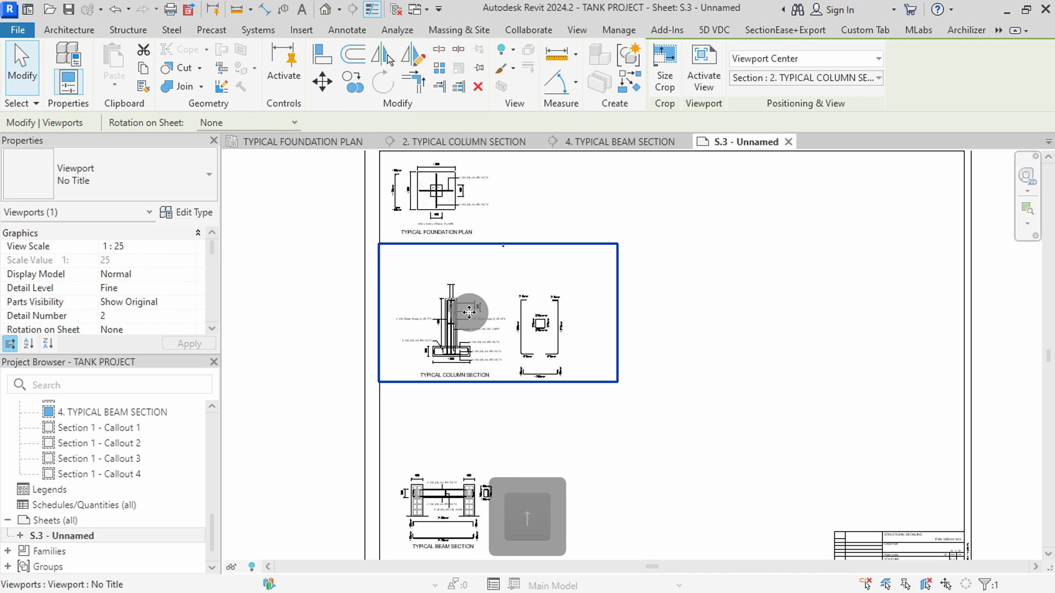
key(Up)
key(Up)
key(Up)
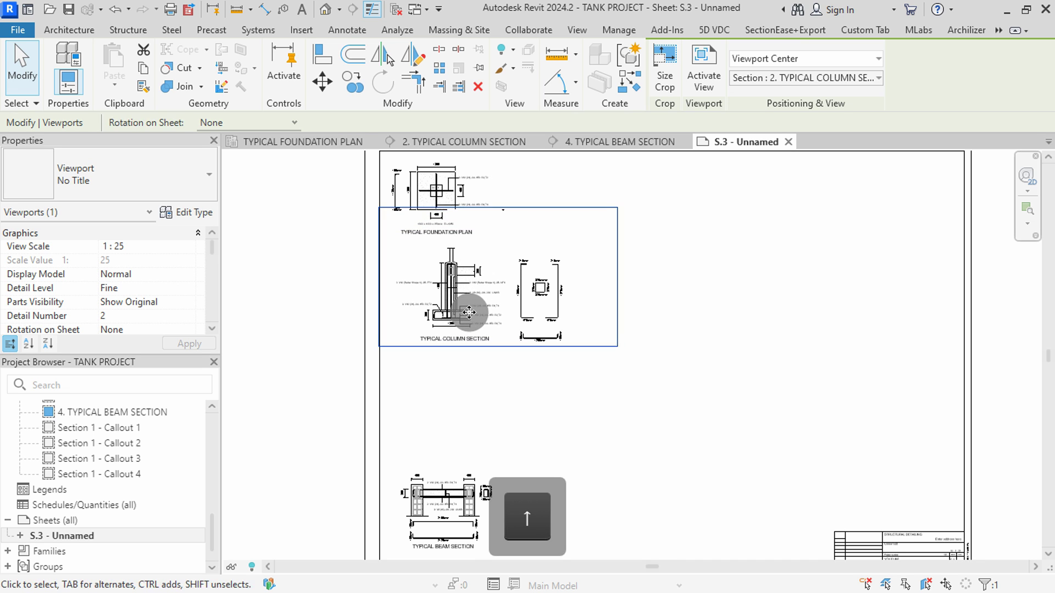
key(Down)
key(Down)
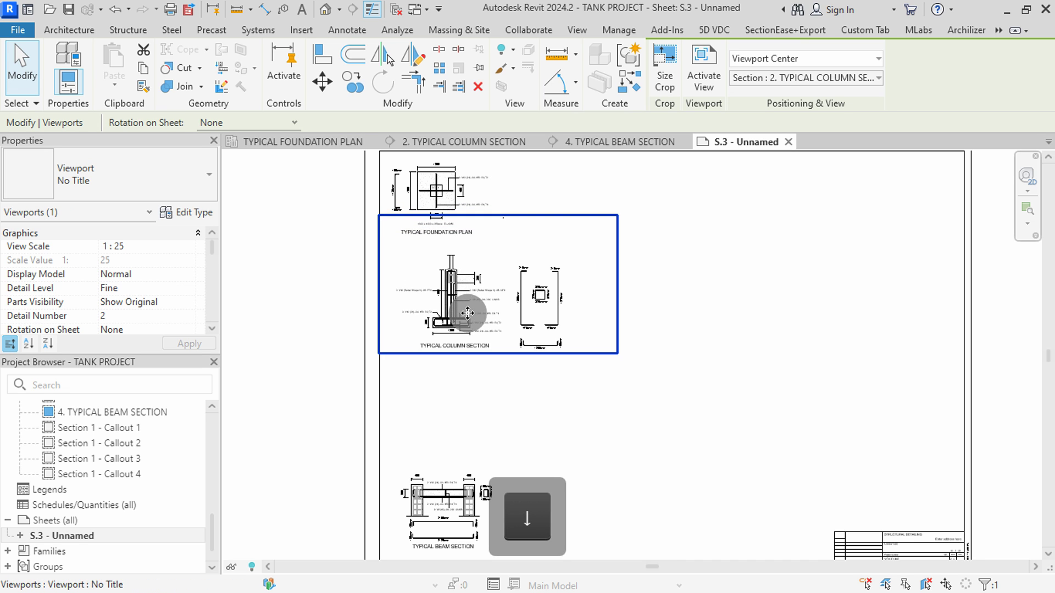
click(318, 325)
click(470, 322)
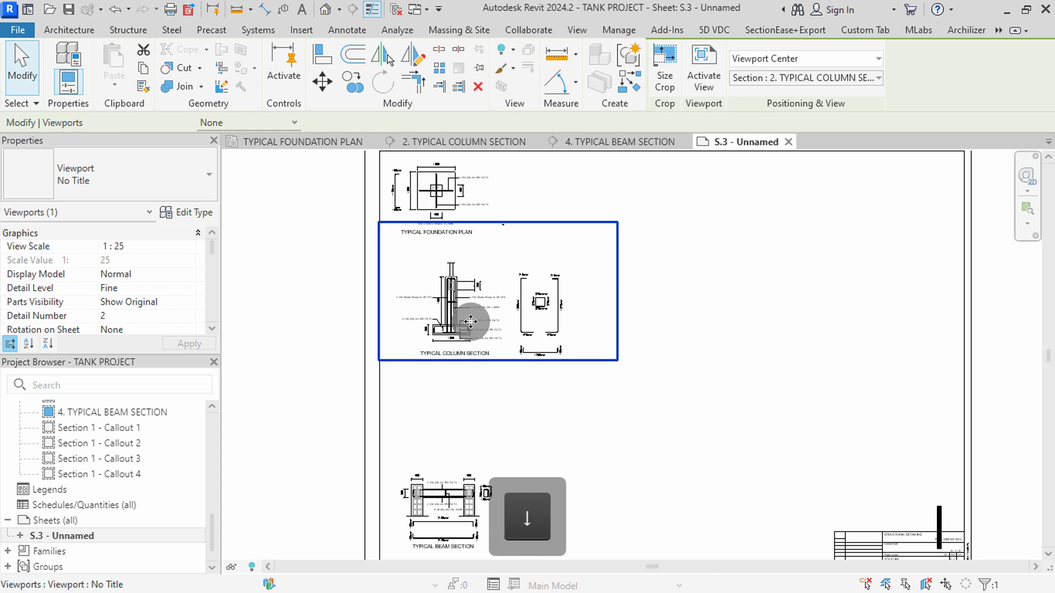
key(Down)
key(Down)
key(Down)
Nudge the beam section viewport up closer beneath the column section.
click(442, 491)
key(Up)
key(Up)
key(Up)
key(Up)
key(Up)
key(Up)
key(Up)
key(Up)
key(Up)
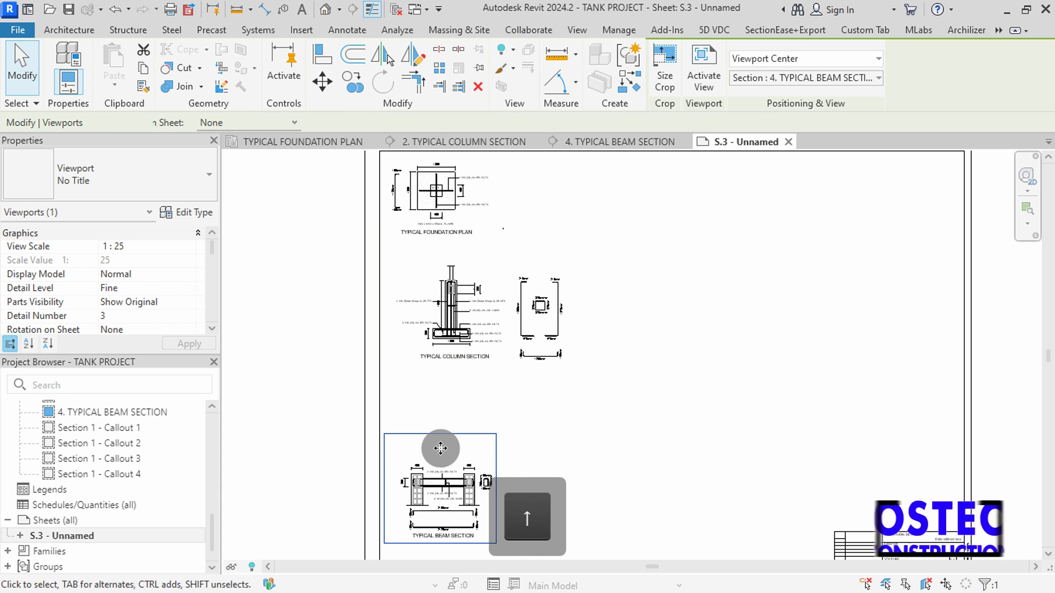
key(Up)
key(Up)
key(Up)
key(Up)
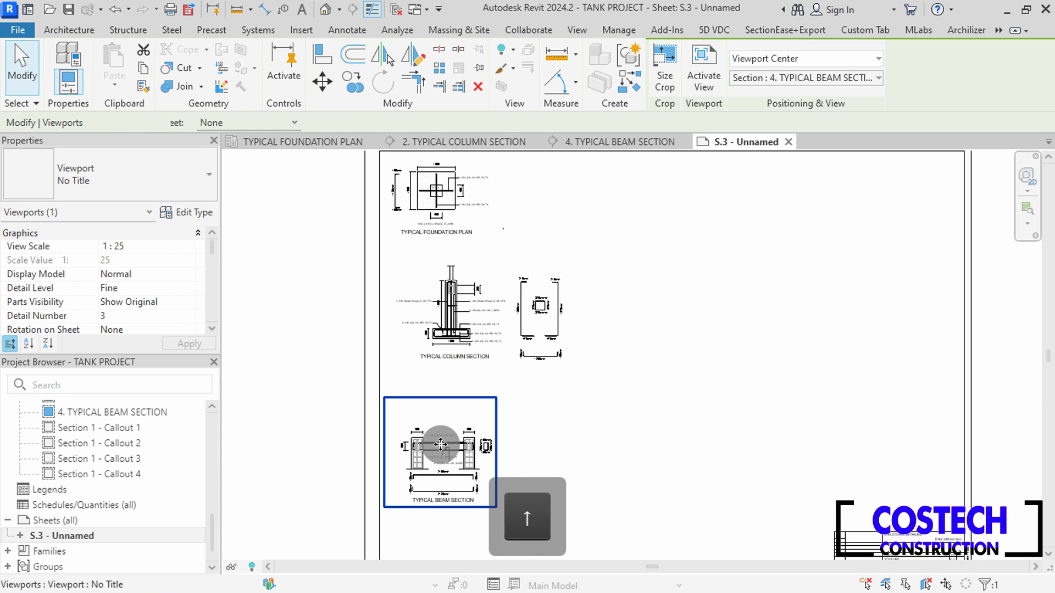
key(Down)
key(Down)
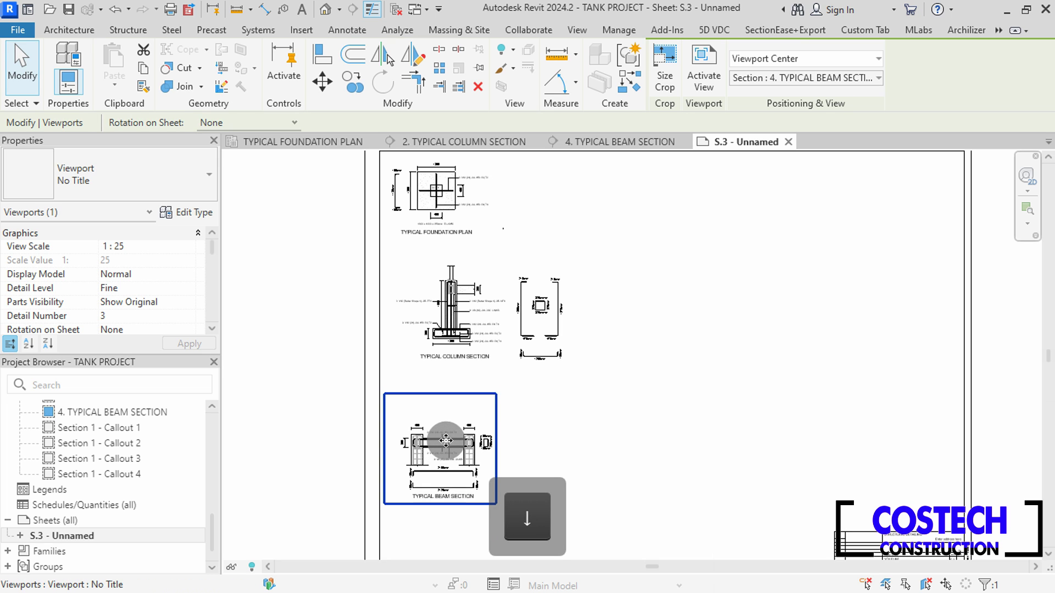
key(Up)
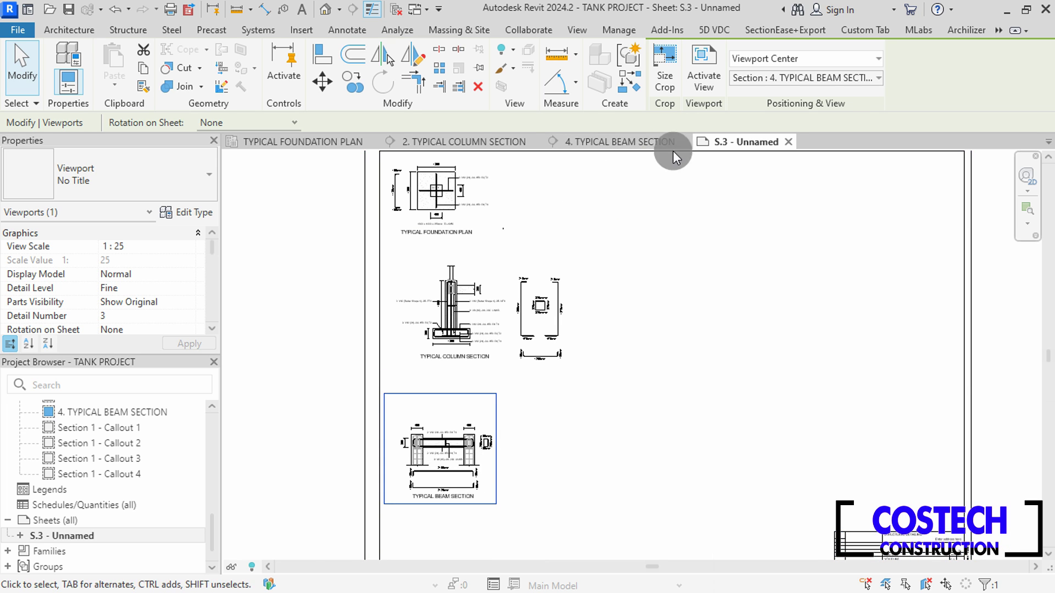
In 4. TYPICAL BEAM SECTION, unhide the crop boundary using Reveal Hidden Elements.
click(631, 141)
scroll(607, 306, down, 3)
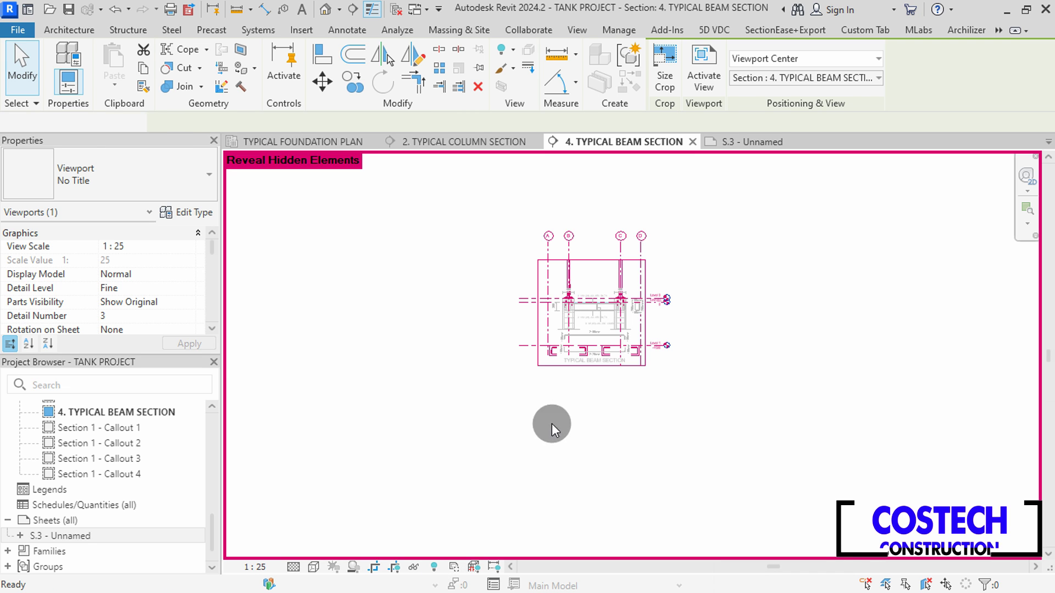
click(598, 258)
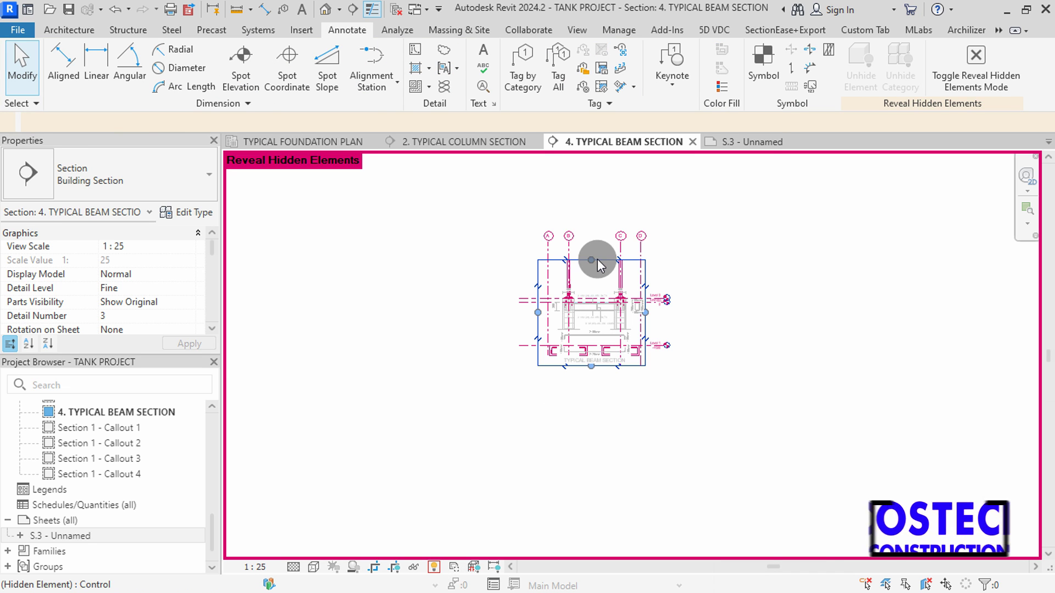
right_click(596, 212)
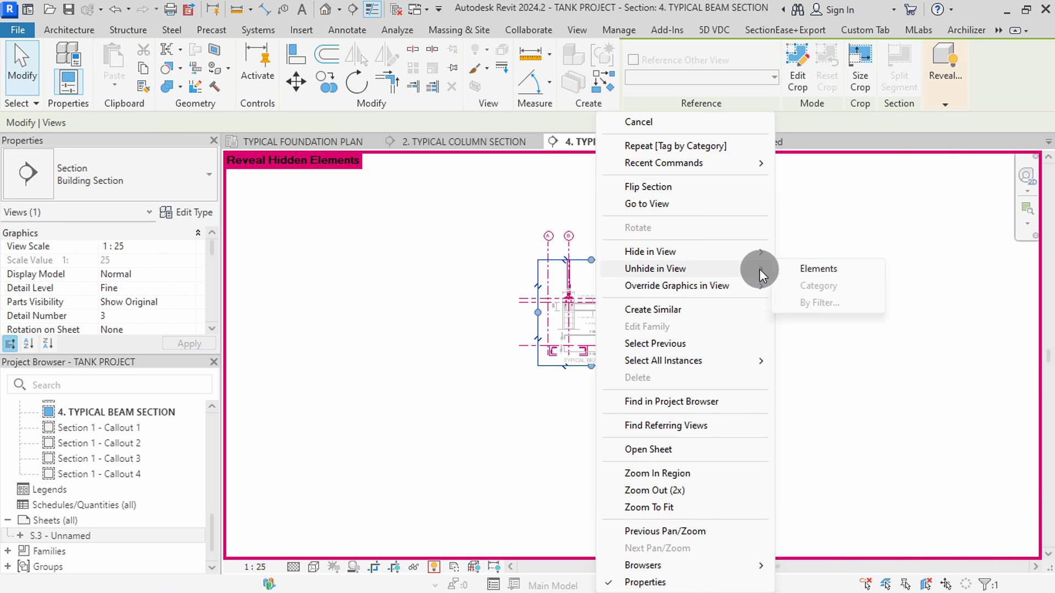
click(818, 269)
click(433, 567)
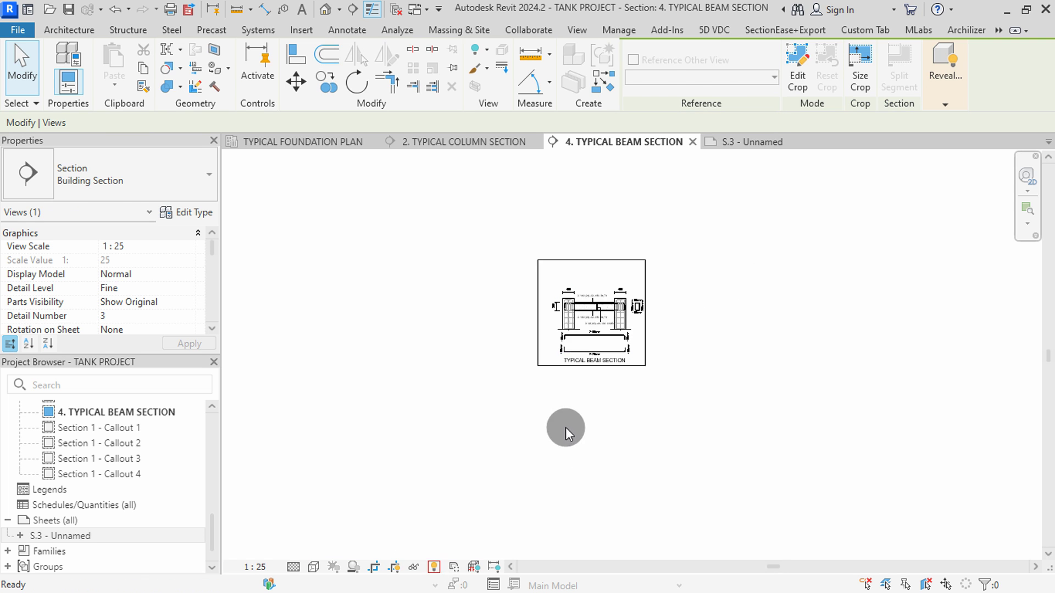
Drag the crop region's right edge outward to widen it beside the beam.
click(678, 301)
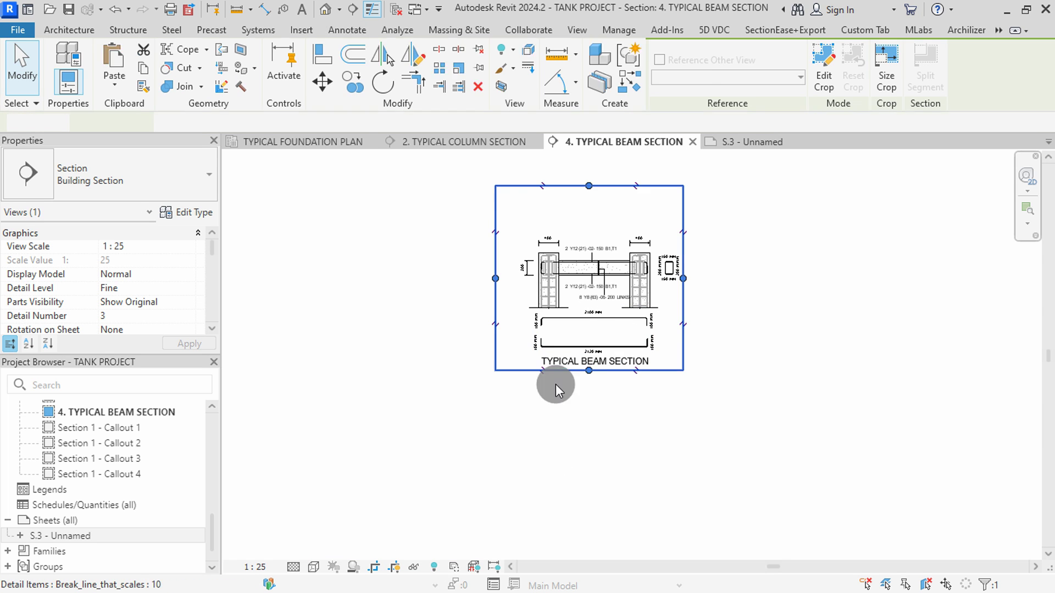
scroll(555, 384, down, 1)
drag(646, 322, 836, 321)
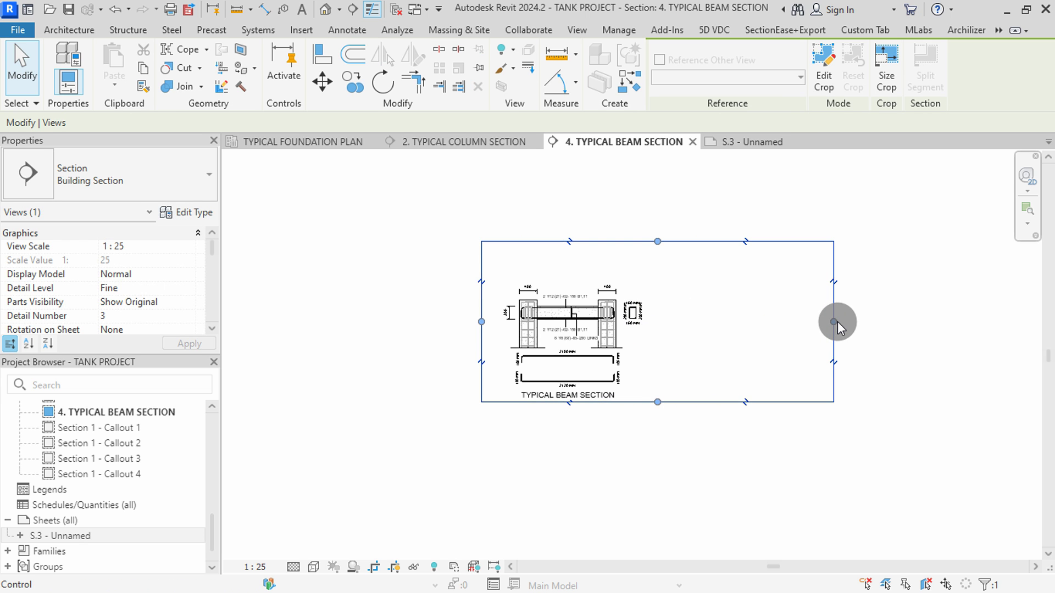
scroll(629, 350, down, 1)
scroll(629, 350, up, 2)
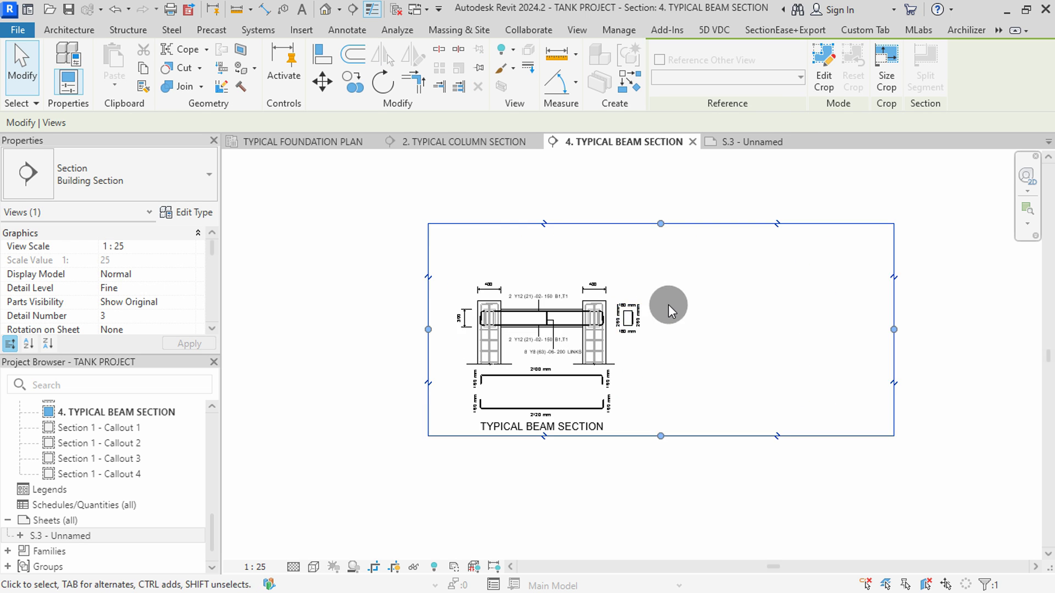
click(352, 213)
Delete the old bending details below and beside the beam.
click(538, 377)
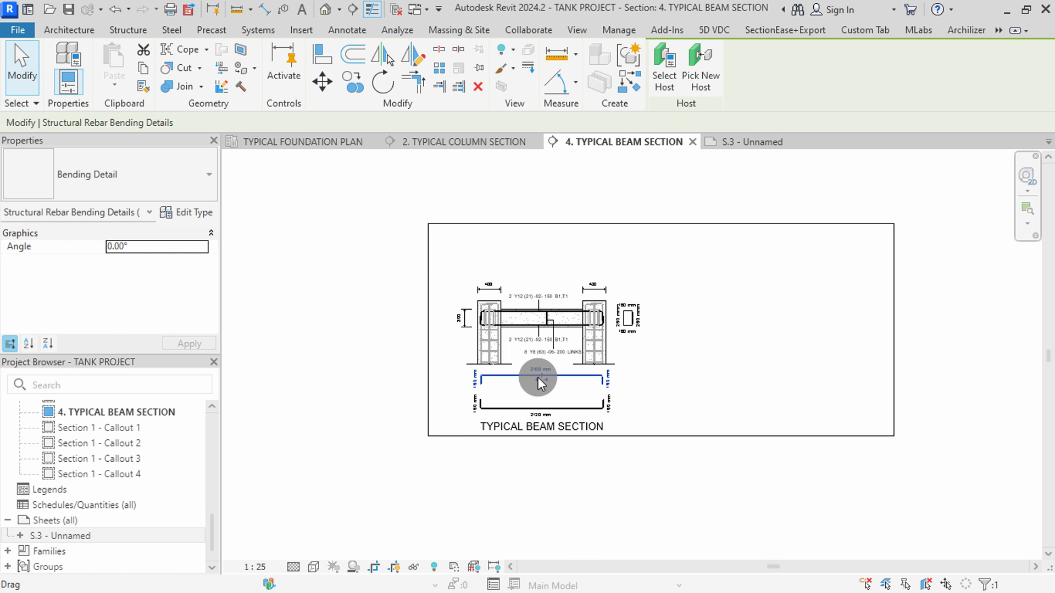
key(Delete)
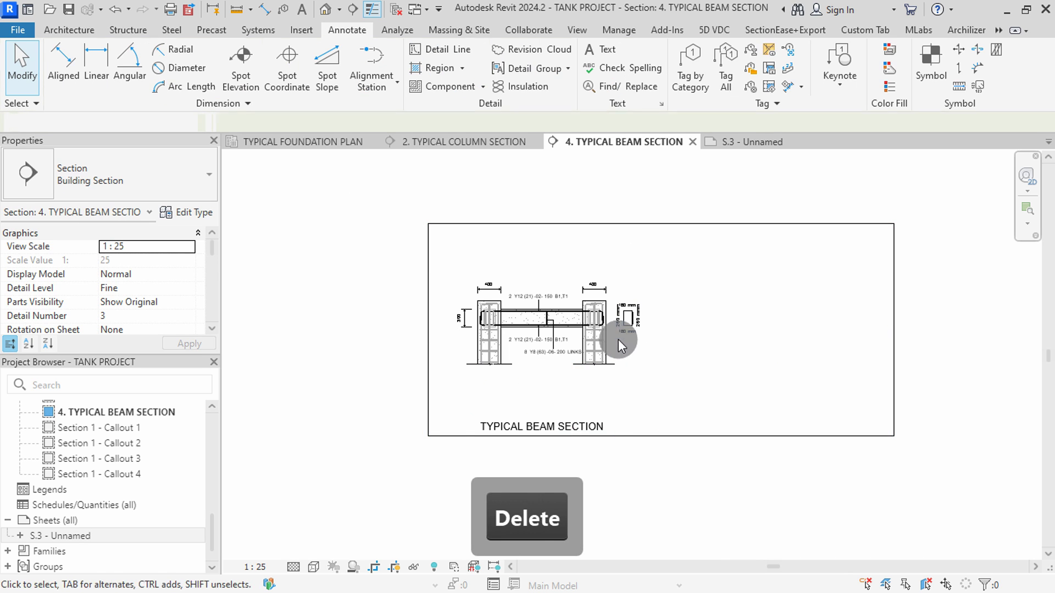
click(629, 321)
key(Delete)
scroll(593, 301, up, 2)
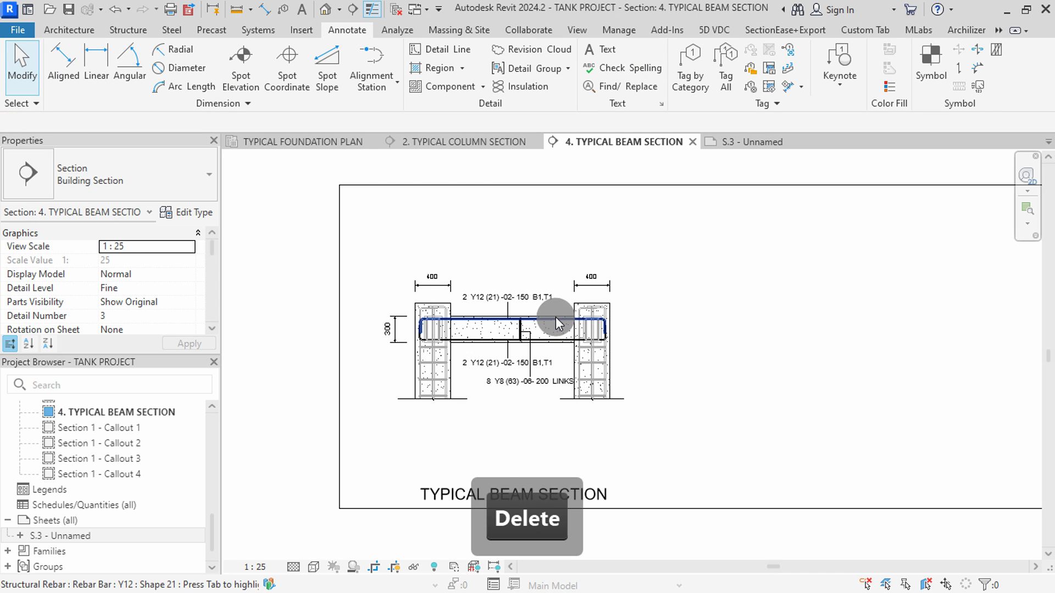
Place new 2100 mm top and 2120 mm bottom bar bending details right of the beam, spaced apart.
click(556, 318)
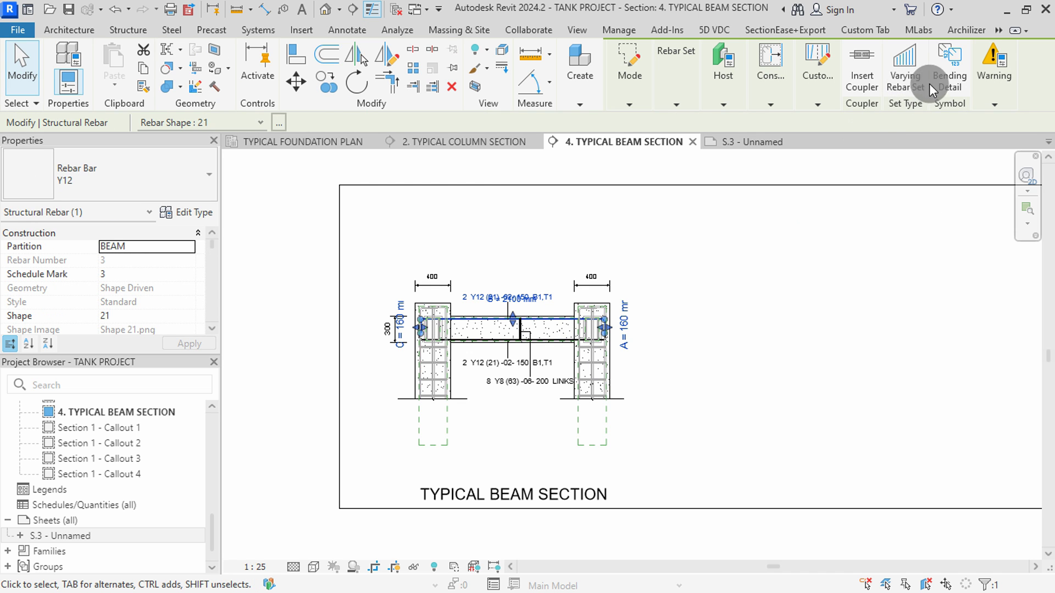
click(955, 79)
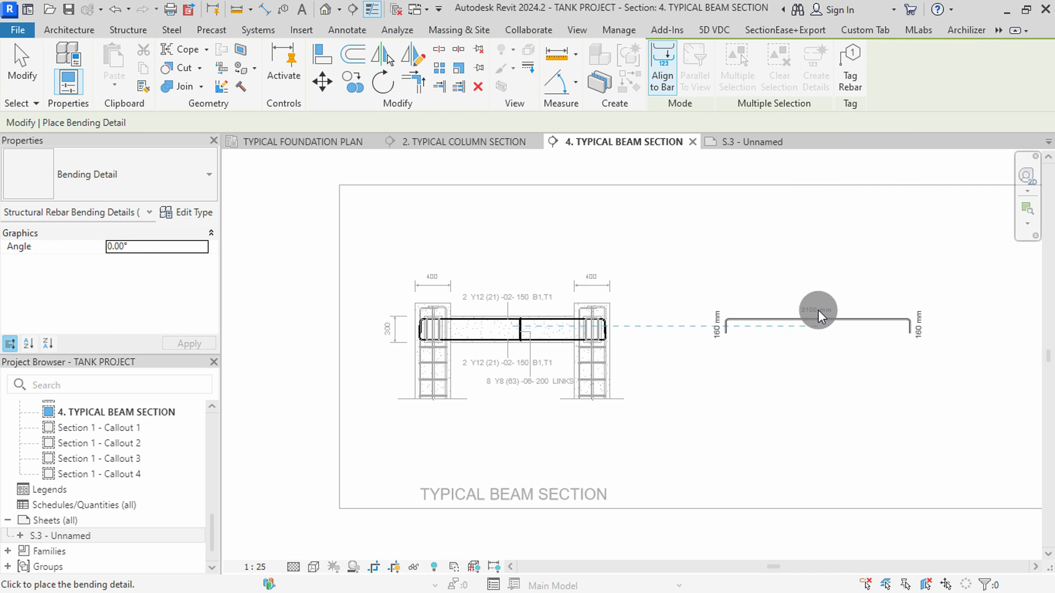
click(818, 309)
click(531, 341)
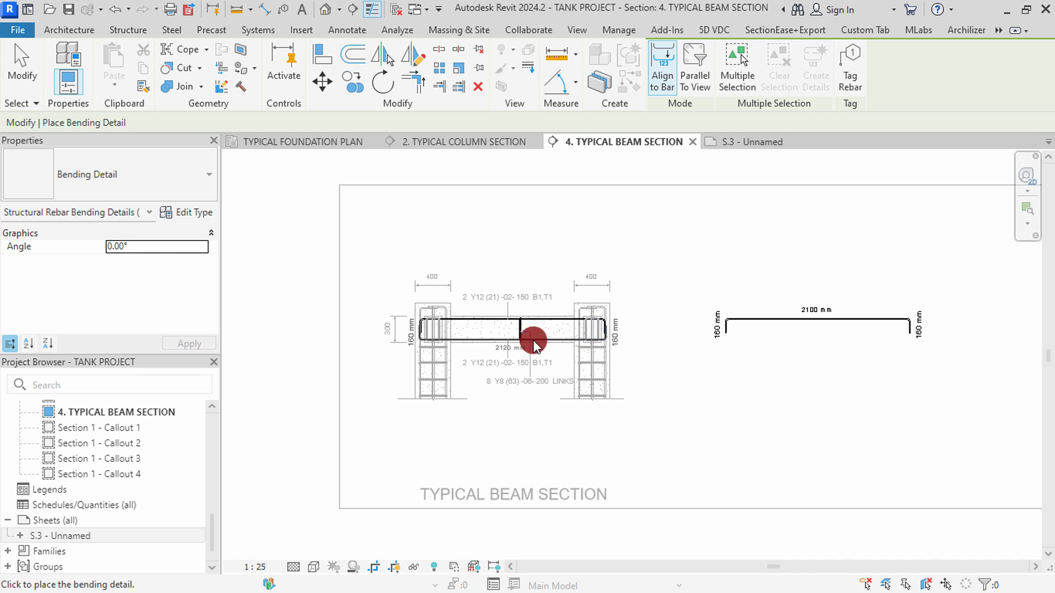
click(839, 357)
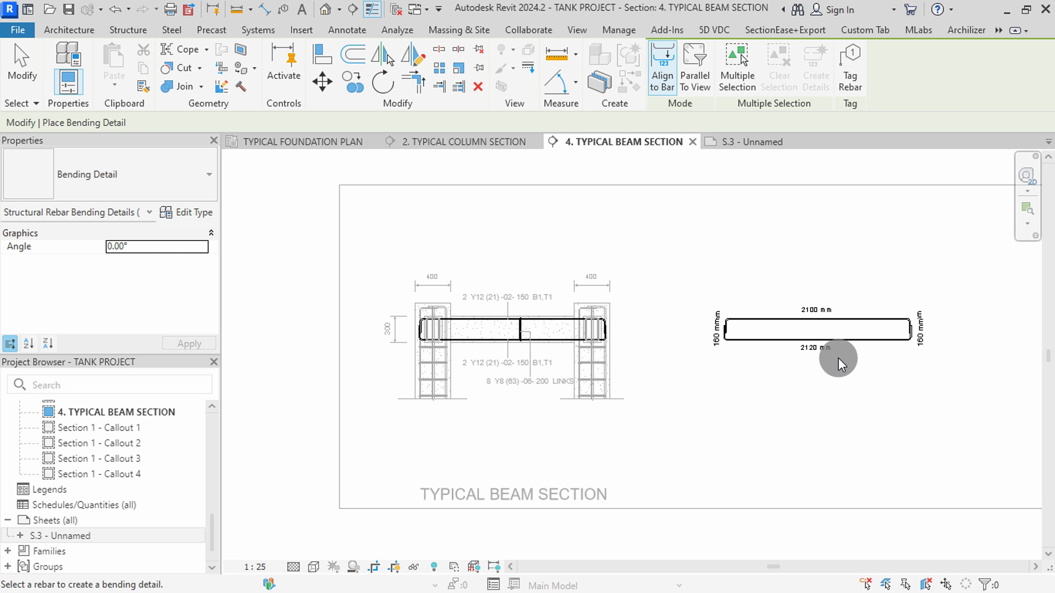
key(Escape)
click(833, 341)
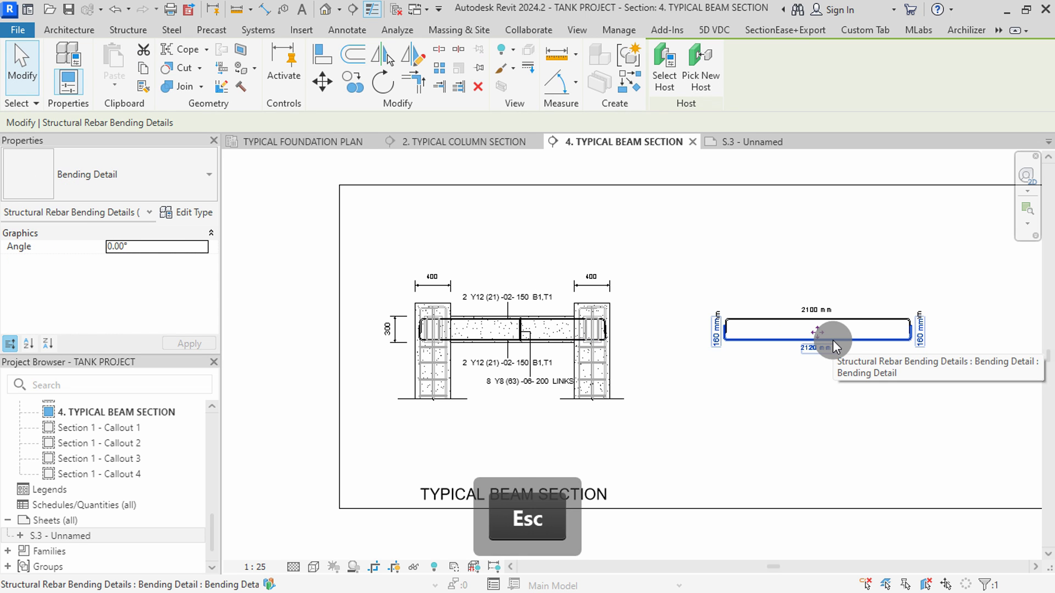
key(Down)
key(Down)
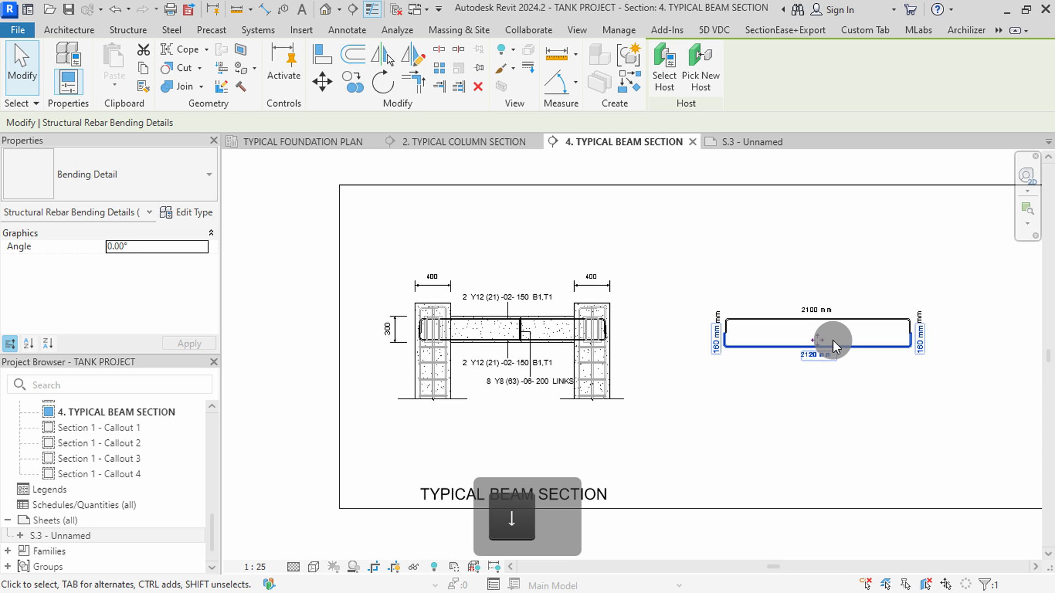
key(Down)
key(Down)
key(Down)
key(Down)
key(Down)
key(Down)
key(Down)
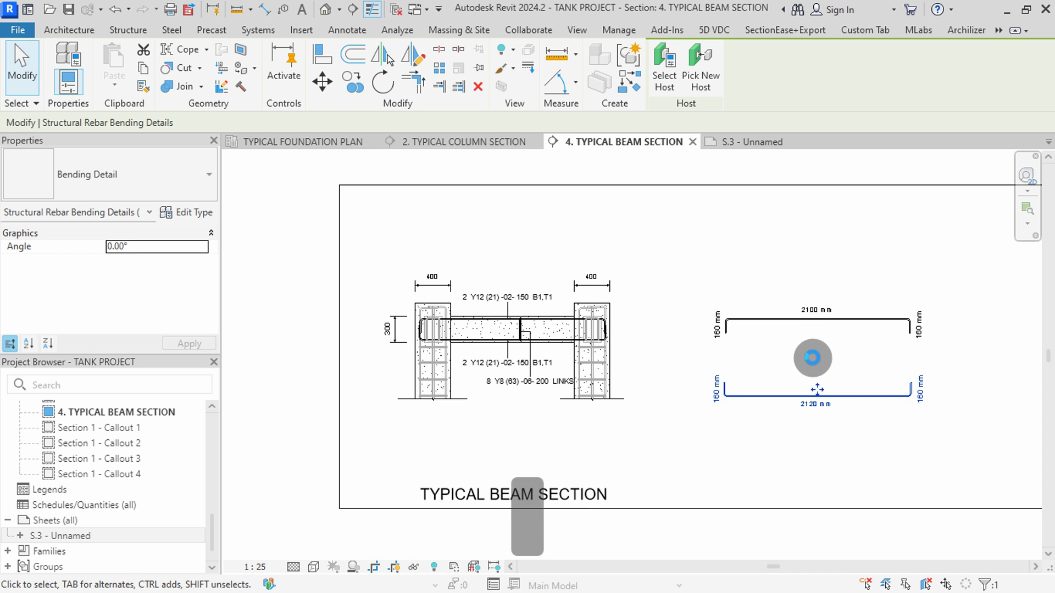
Place the Y8 link's bending detail right of the beam and nudge it down.
click(520, 326)
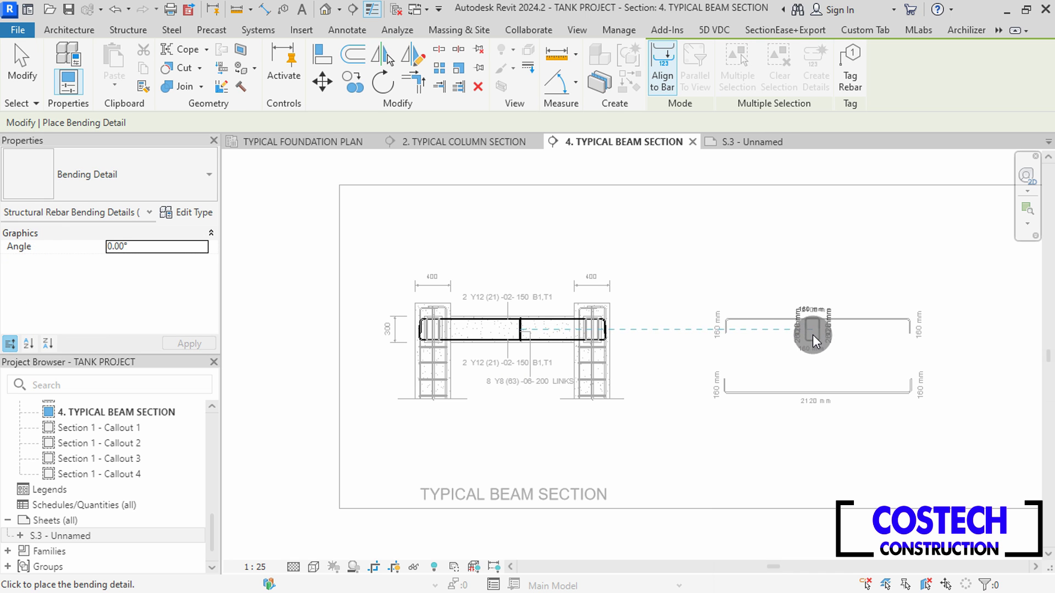
click(818, 328)
key(Escape)
key(Down)
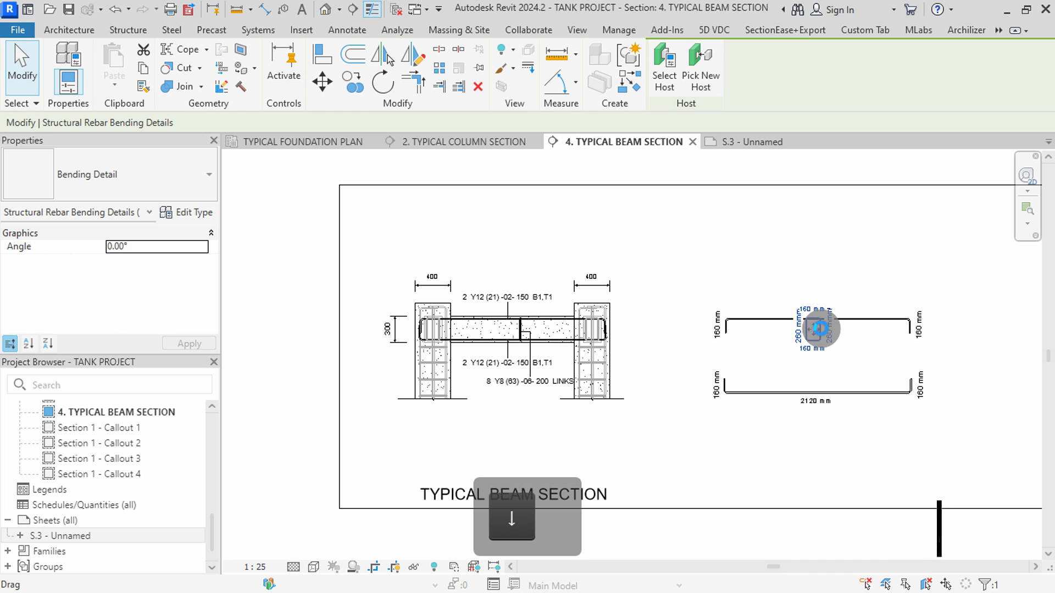